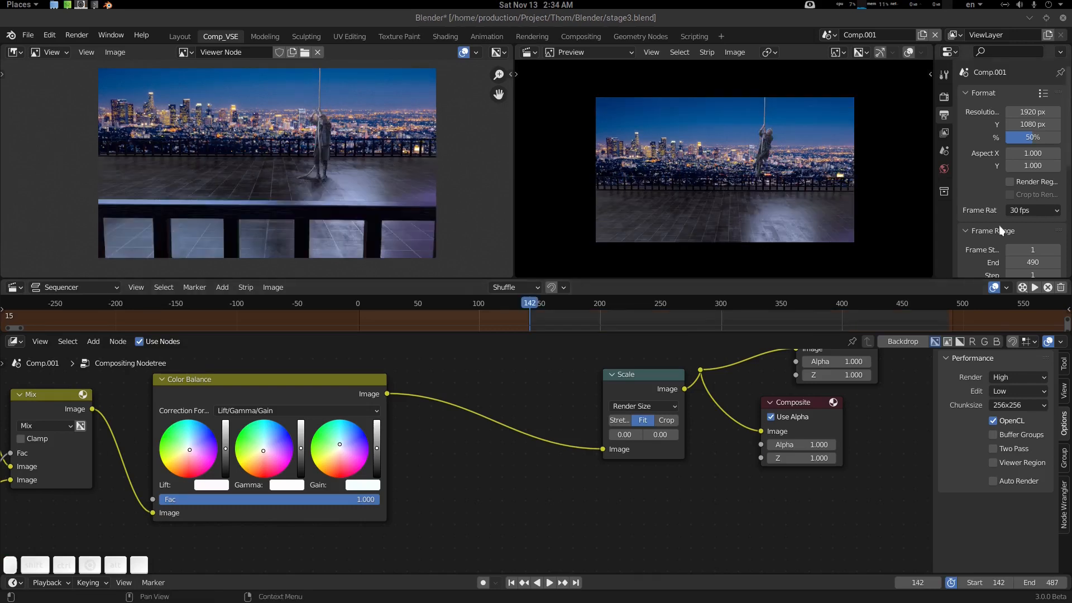
# - Cache the compositor output as a strip in the sequencer and play it back in a closer preview
pyautogui.click(1022, 286)
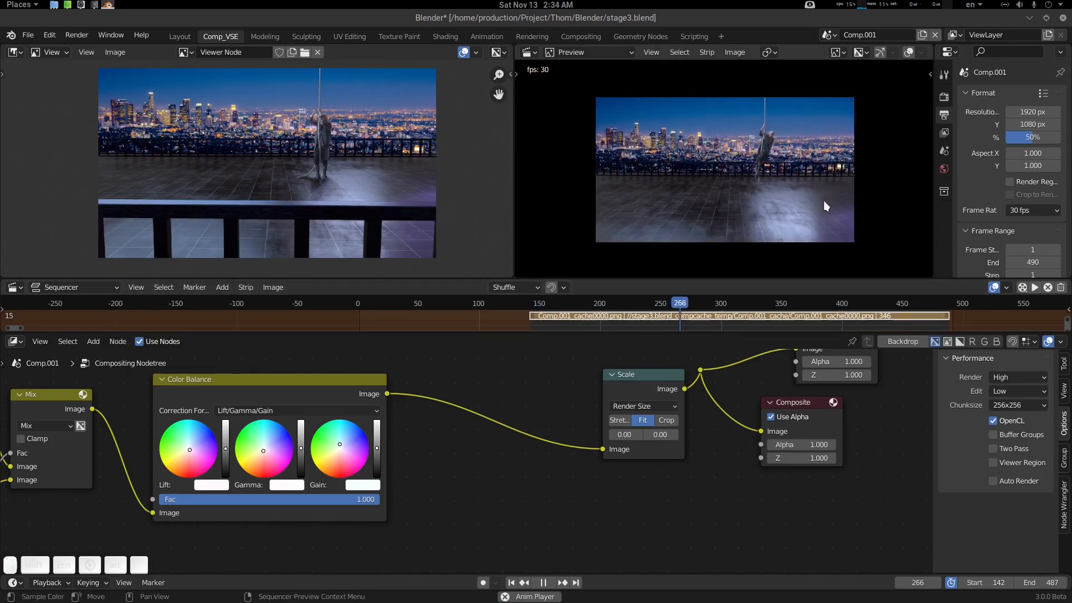
pyautogui.scroll(1, 822, 200)
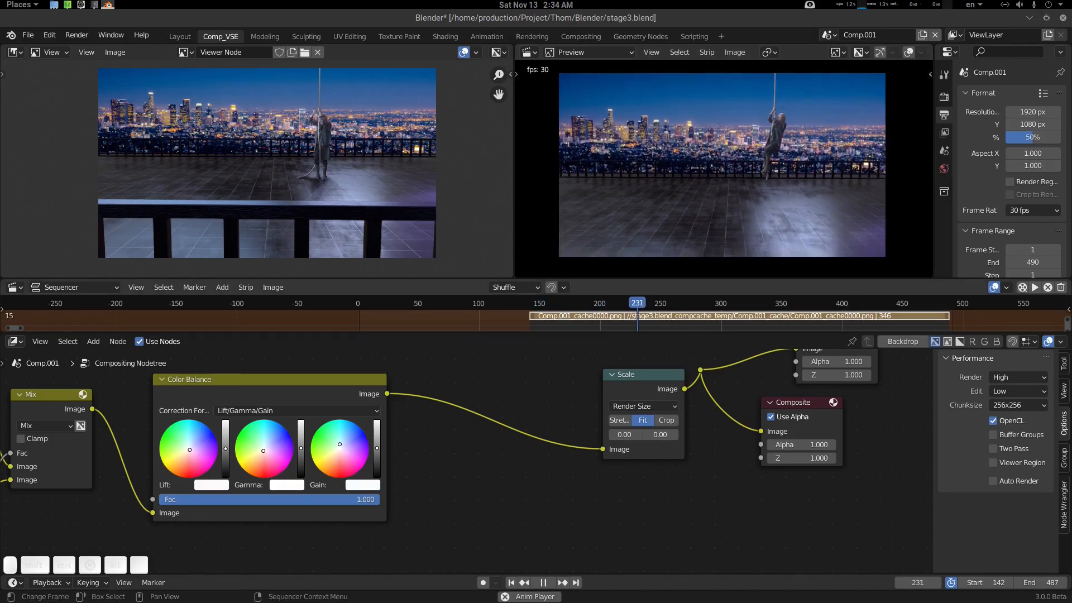
pyautogui.press('space')
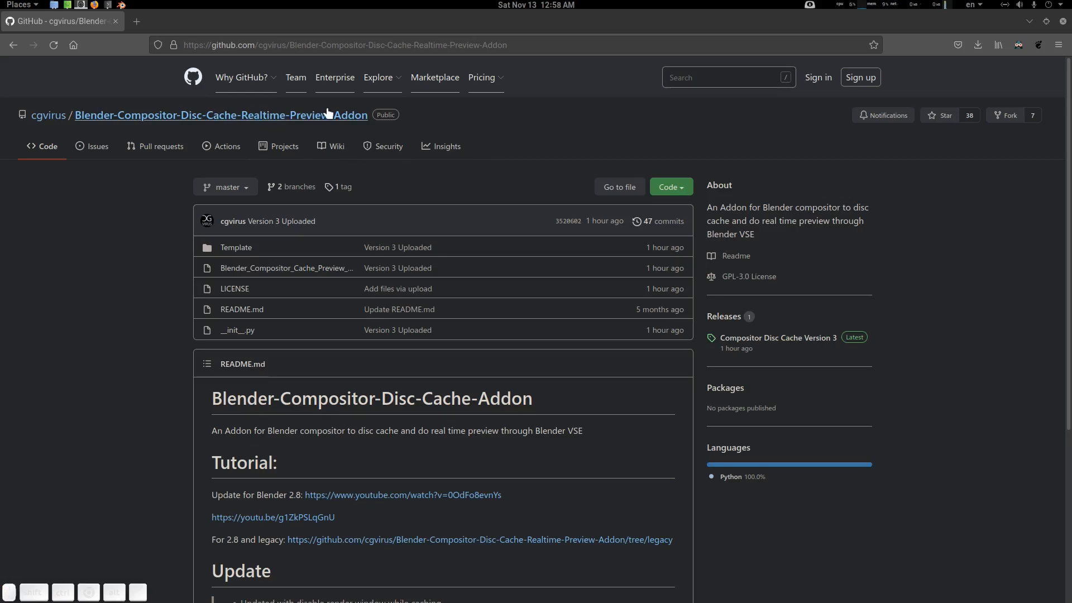
# - Open the add-on's latest release on GitHub and bring up the download prompt for Blender_Compositor_Disc_Cache.zip
pyautogui.click(725, 317)
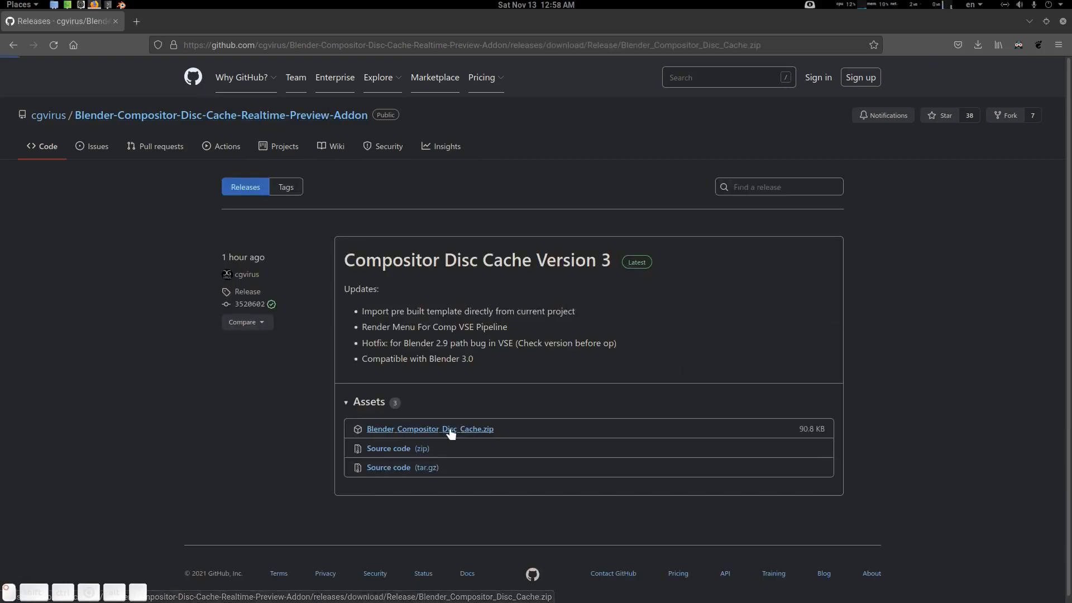
pyautogui.click(451, 434)
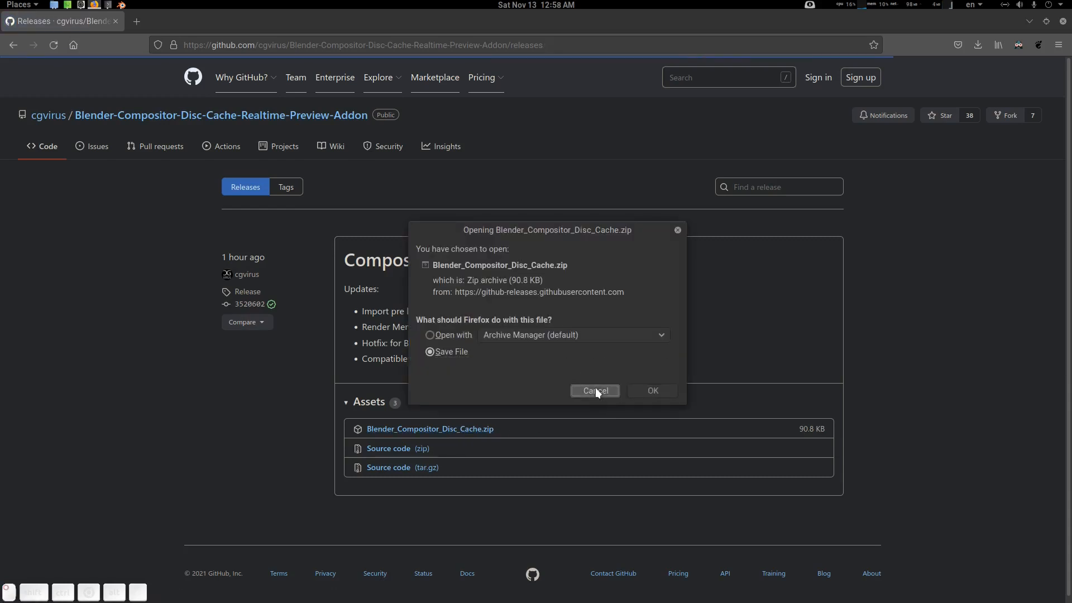
pyautogui.click(595, 387)
pyautogui.click(1028, 22)
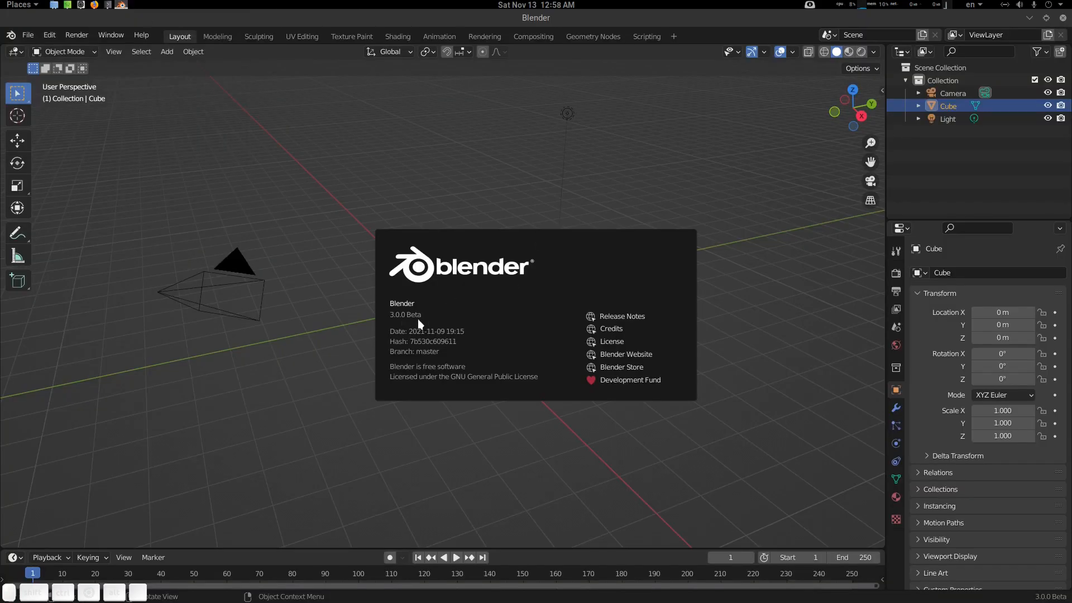
# - Search the add-ons in the preferences for "disc" and remove the installed Compositor Disc Cache add-on
pyautogui.click(370, 162)
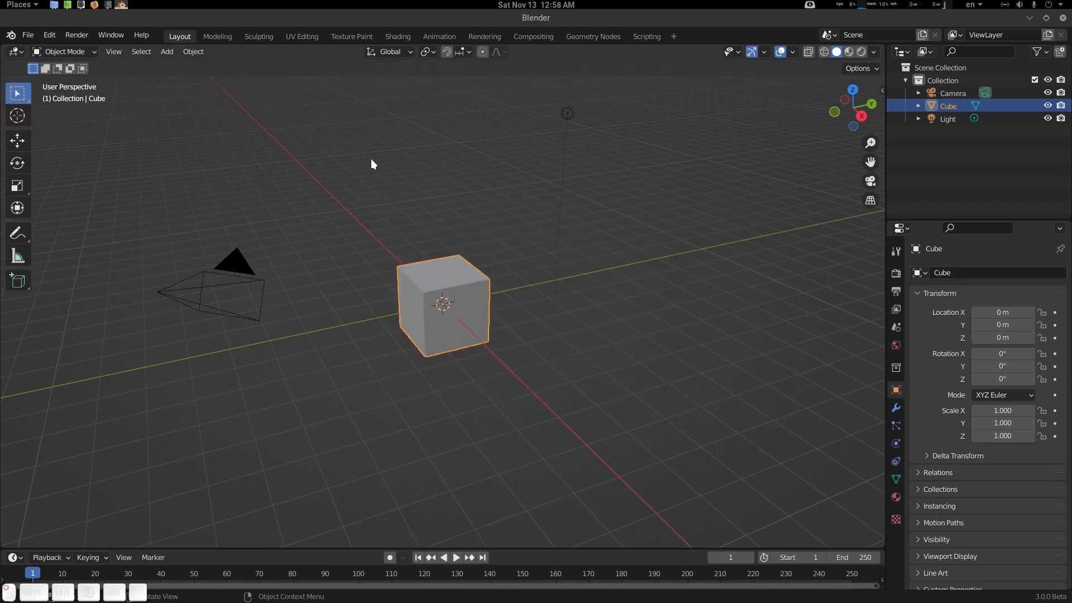
pyautogui.click(50, 35)
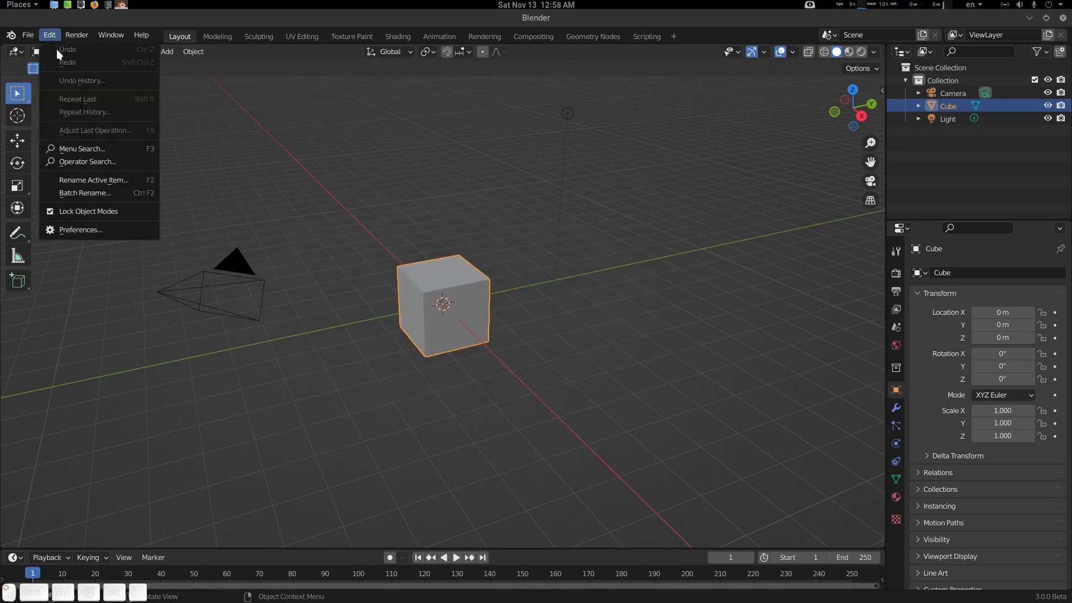
pyautogui.click(93, 230)
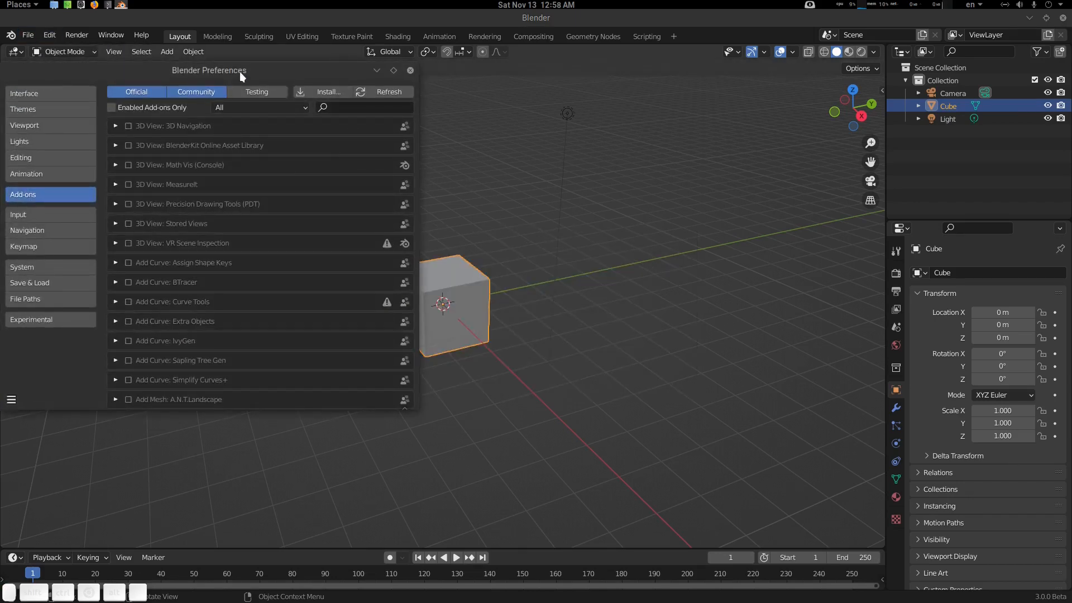
pyautogui.moveTo(242, 77); pyautogui.dragTo(353, 85)
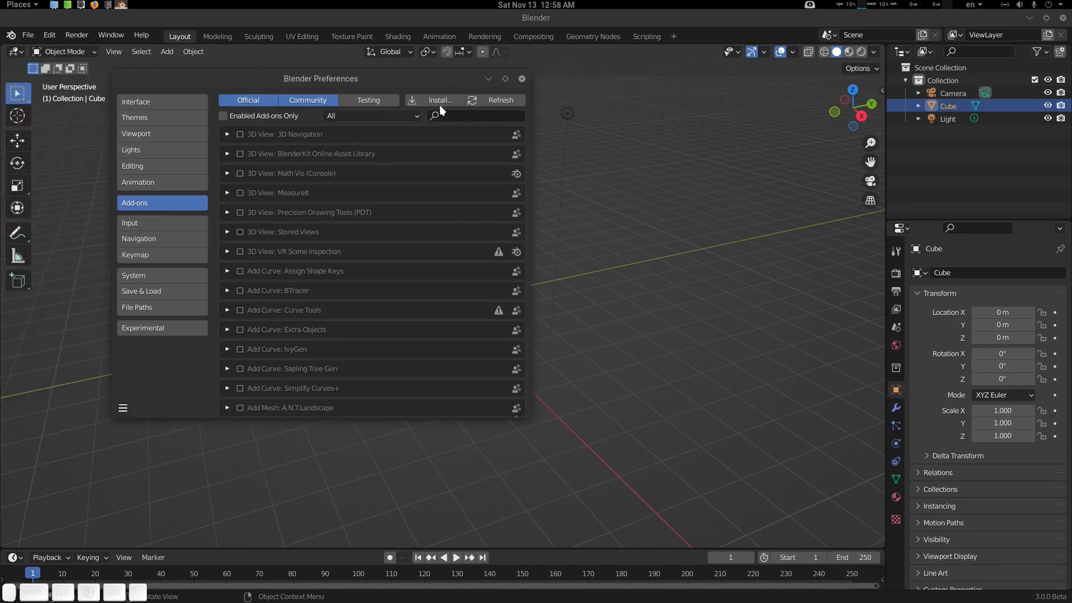
pyautogui.click(452, 116)
pyautogui.write('disc')
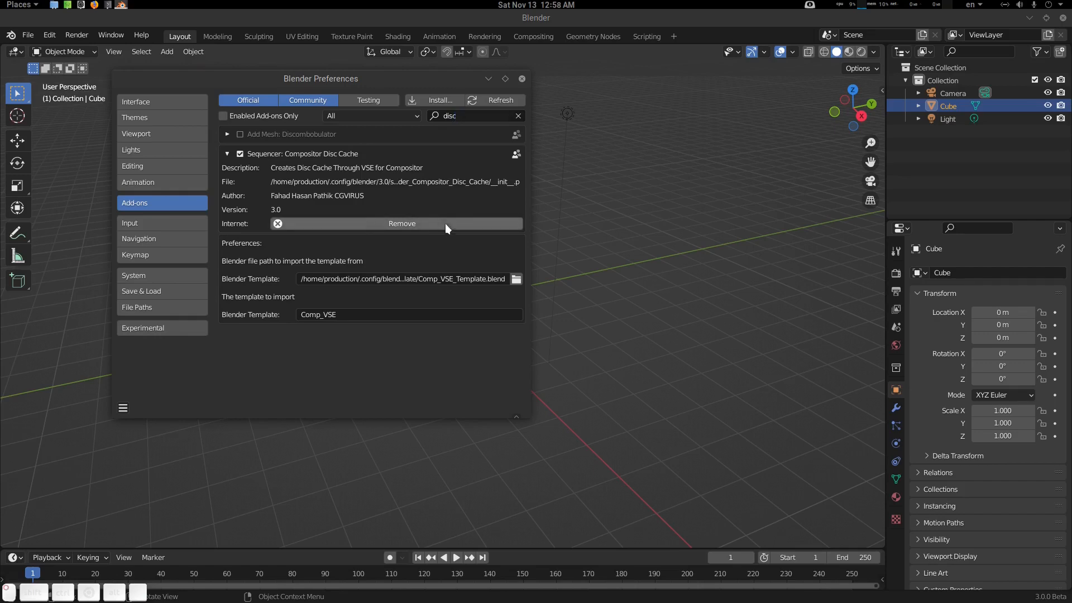
pyautogui.click(445, 224)
pyautogui.click(413, 278)
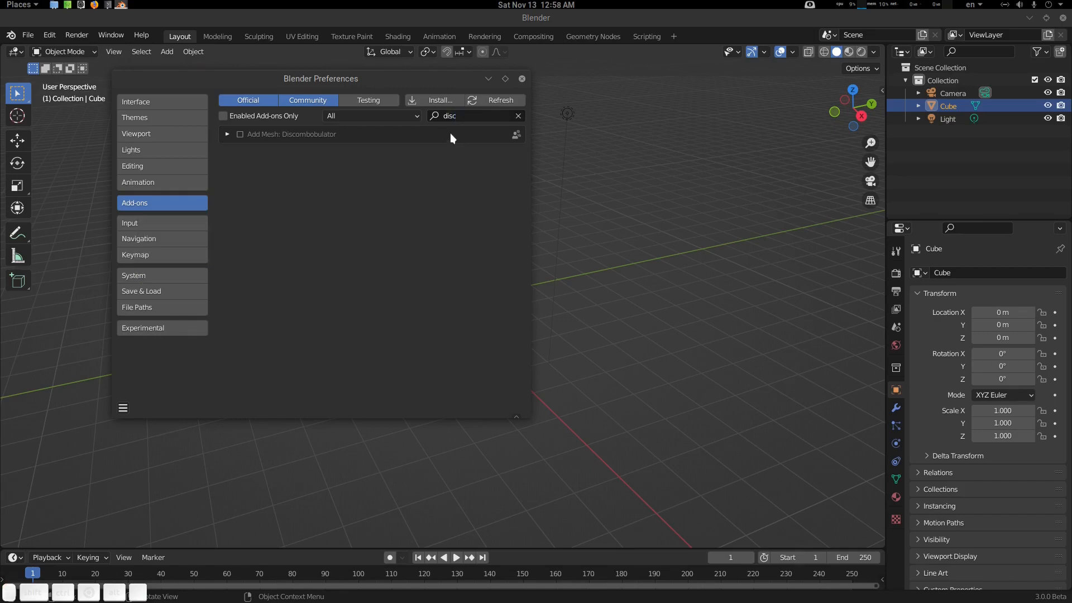
# - Install the add-on from Blender_Compositor_Disc_Cache.zip on the Desktop, expand its details and enable it
pyautogui.click(433, 100)
pyautogui.click(227, 268)
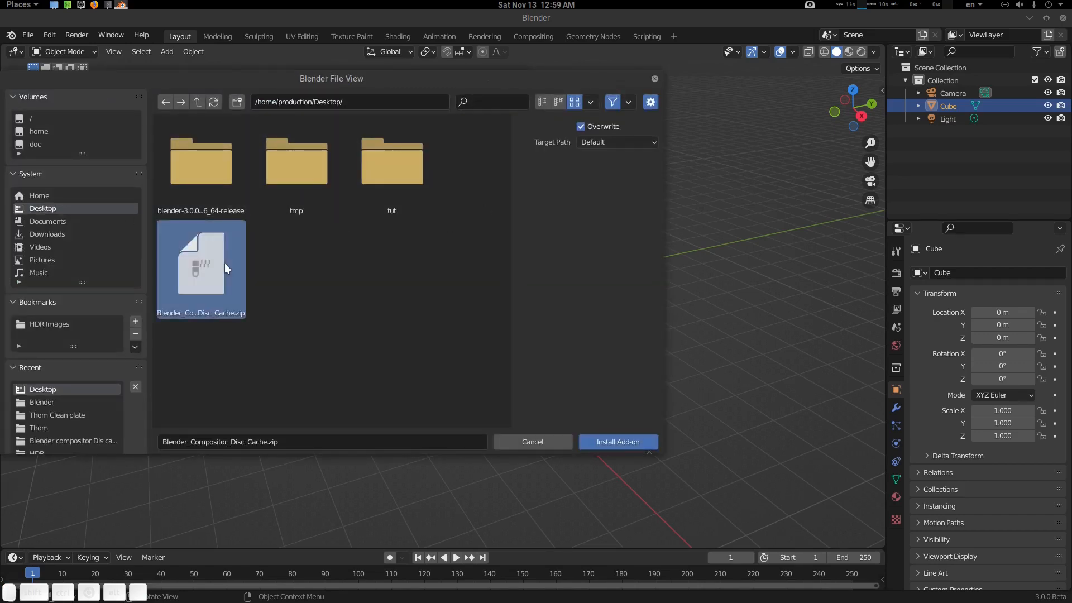
pyautogui.doubleClick(227, 268)
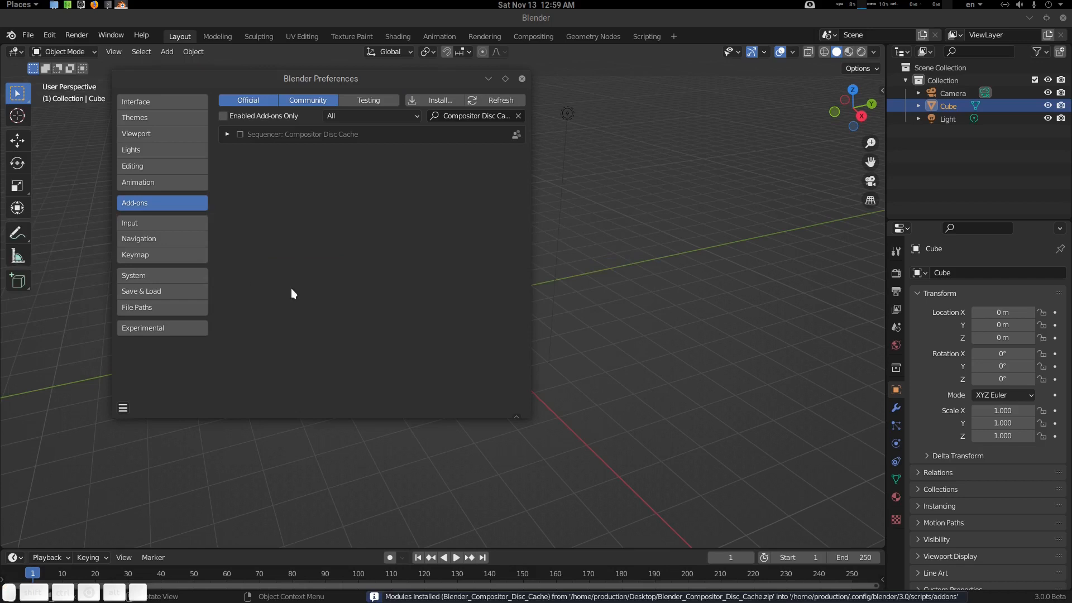
pyautogui.click(228, 134)
pyautogui.click(240, 134)
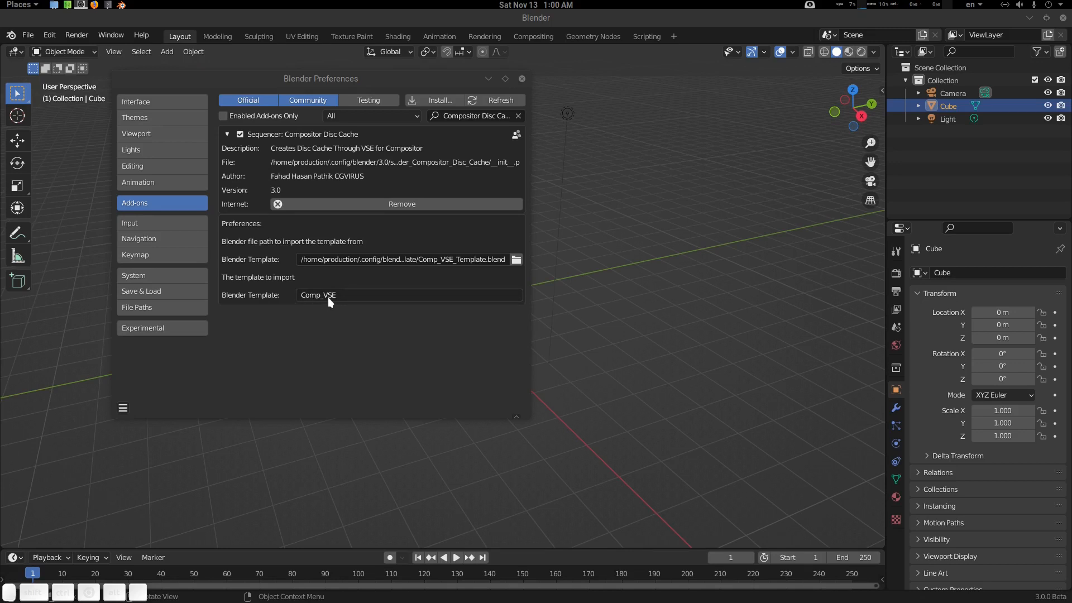
# - Minimize the preferences and import the Compositor VSE pipeline template into the current project
pyautogui.click(488, 79)
pyautogui.click(34, 38)
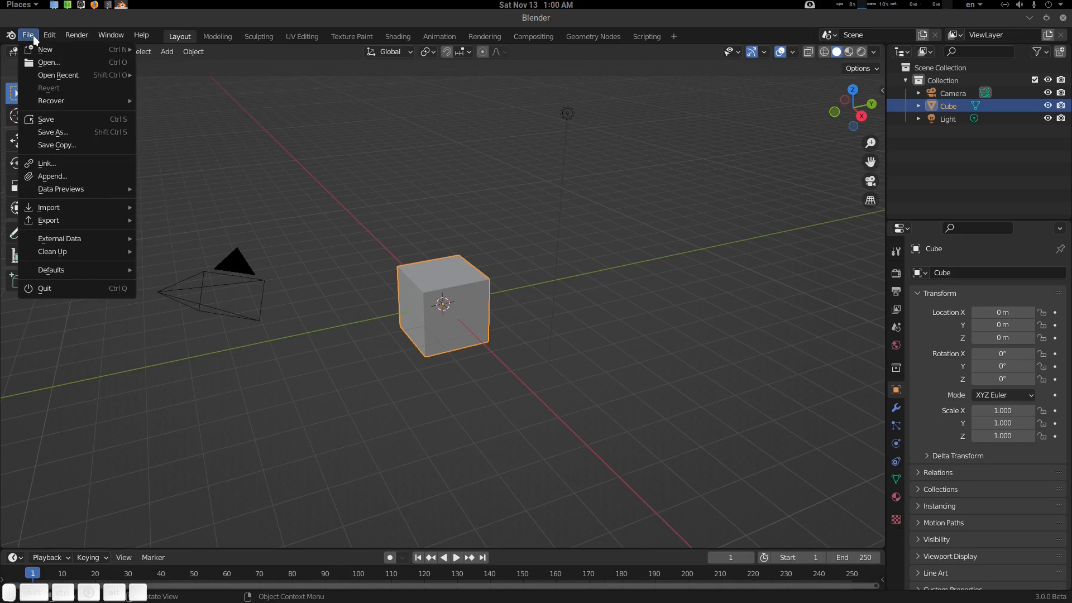
pyautogui.moveTo(47, 209)
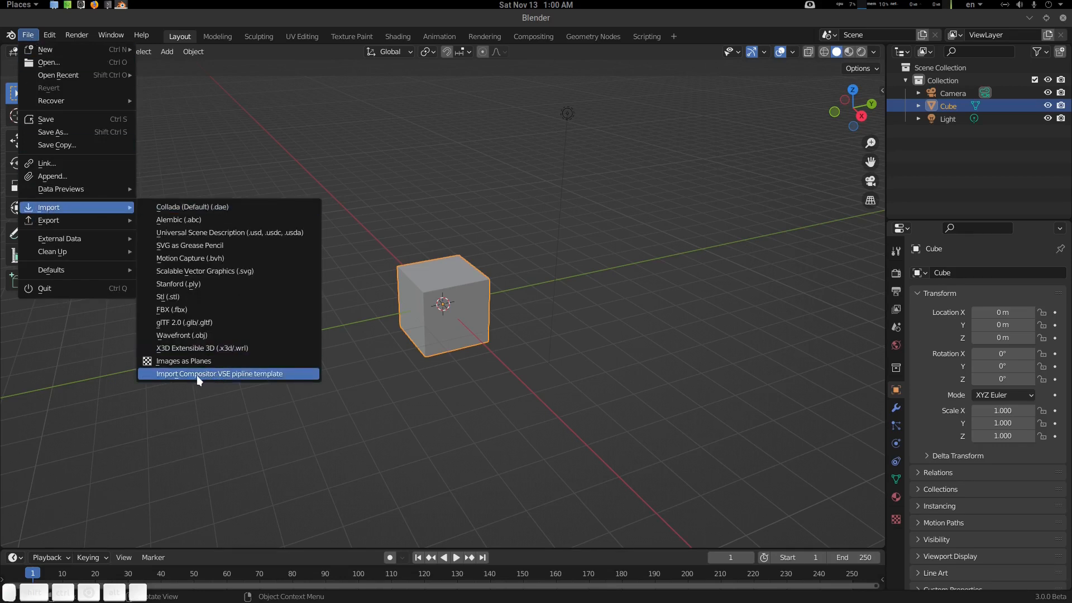
pyautogui.click(269, 374)
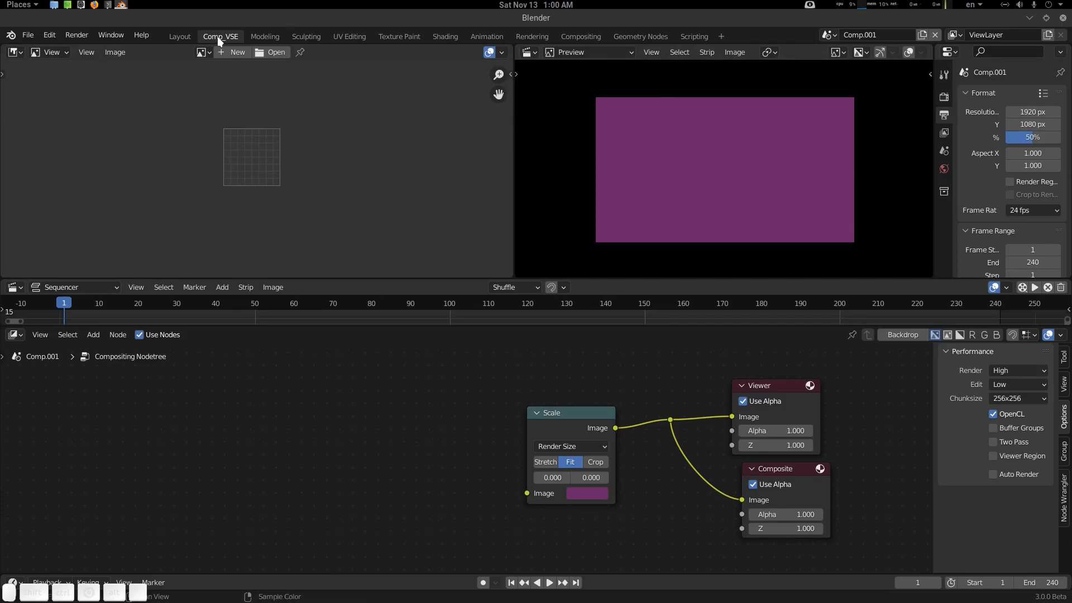
# - Bring the preferences window back to review the add-on's template file and template name, and close it
pyautogui.moveTo(120, 4)
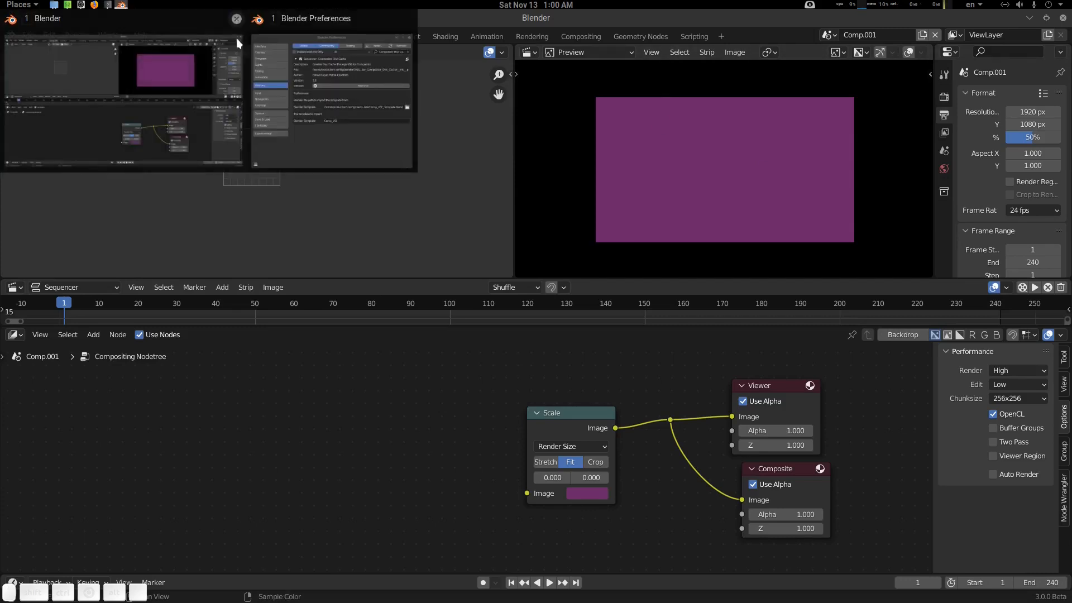
pyautogui.click(268, 128)
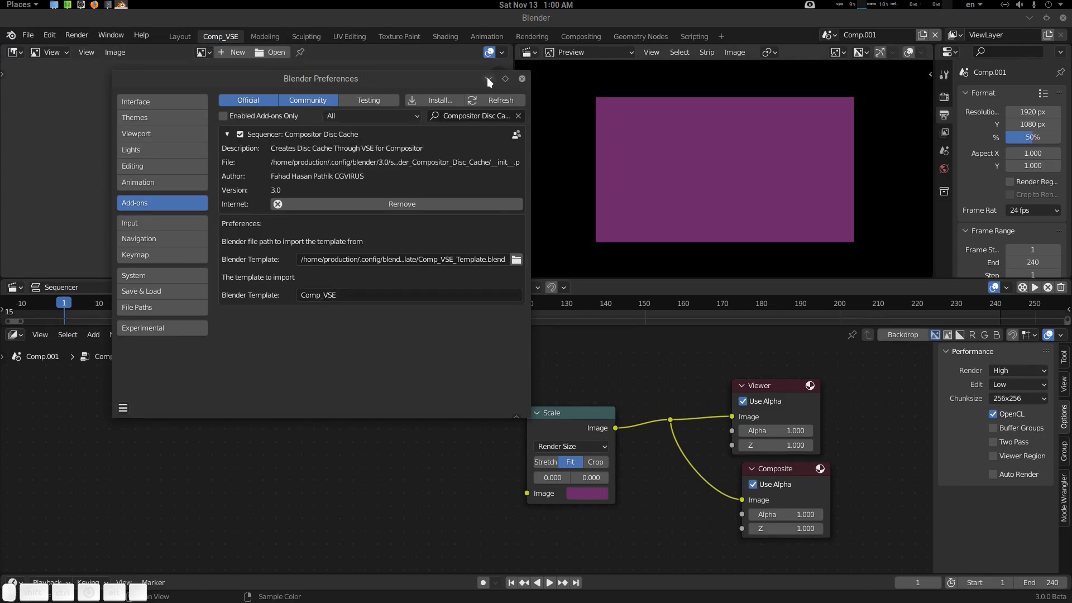
pyautogui.click(522, 78)
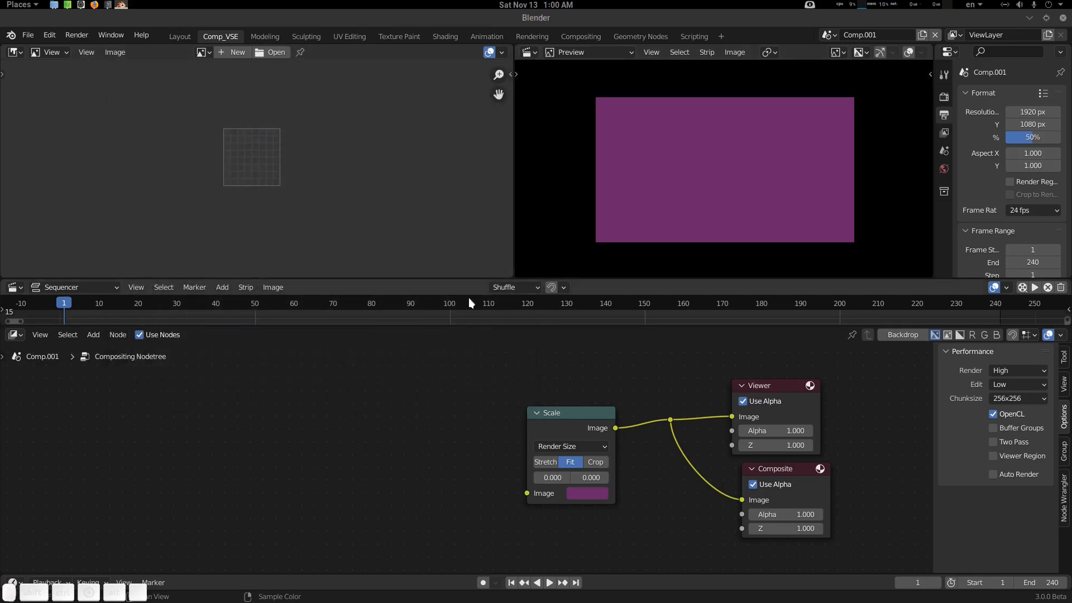
# - Make the sequencer area slightly taller and play the timeline up to frame 75
pyautogui.moveTo(453, 325); pyautogui.dragTo(454, 329)
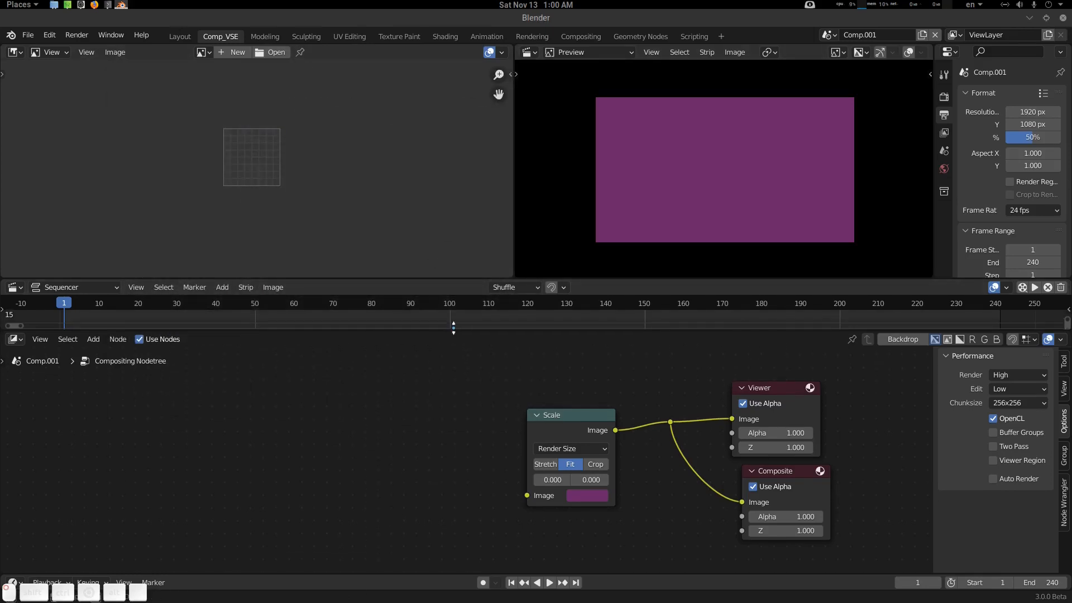
pyautogui.press('space')
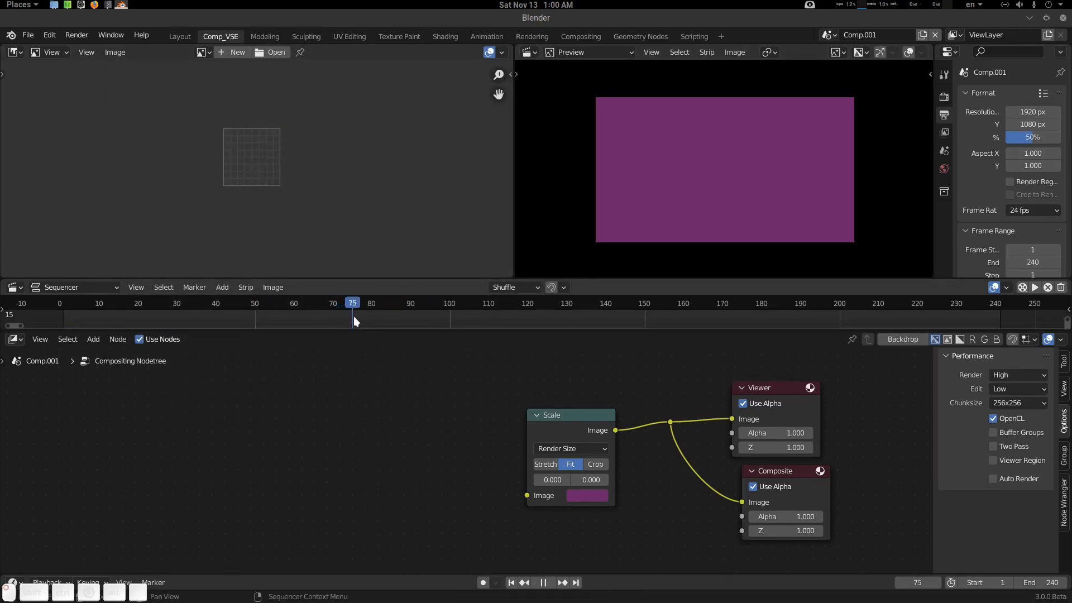
pyautogui.press('space')
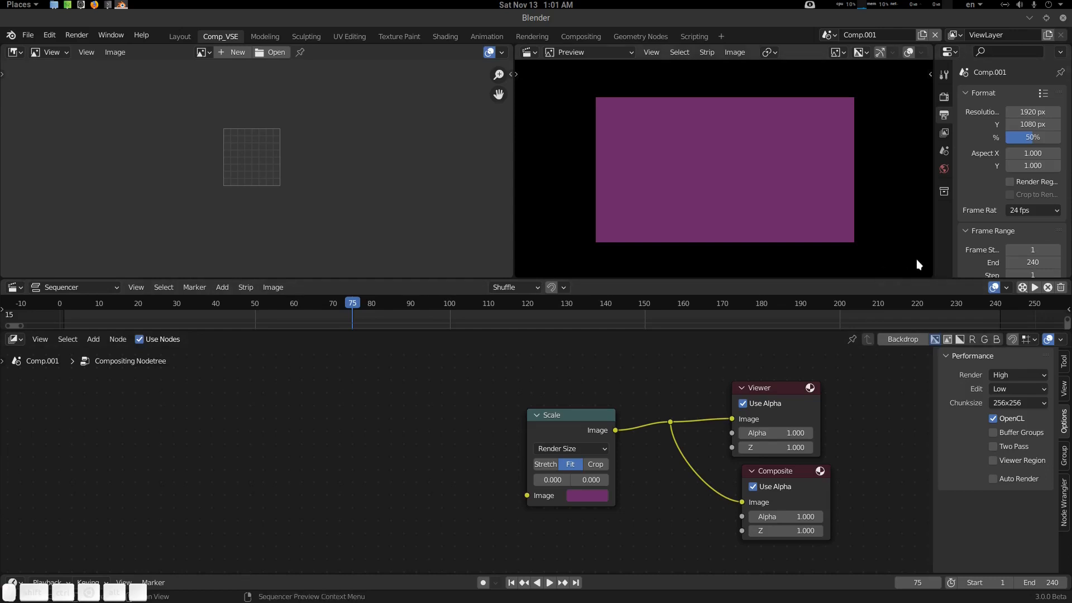
# - Close Blender without saving and extract Blender_Compositor_Disc_Cache.zip in the Desktop folder
pyautogui.click(1062, 17)
pyautogui.click(478, 336)
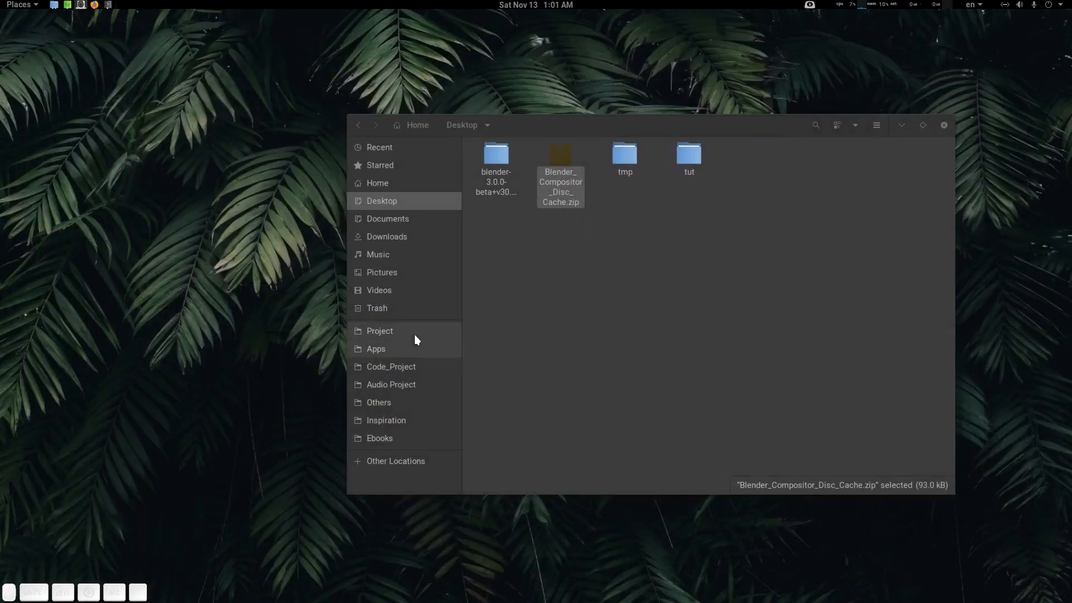
pyautogui.rightClick(564, 165)
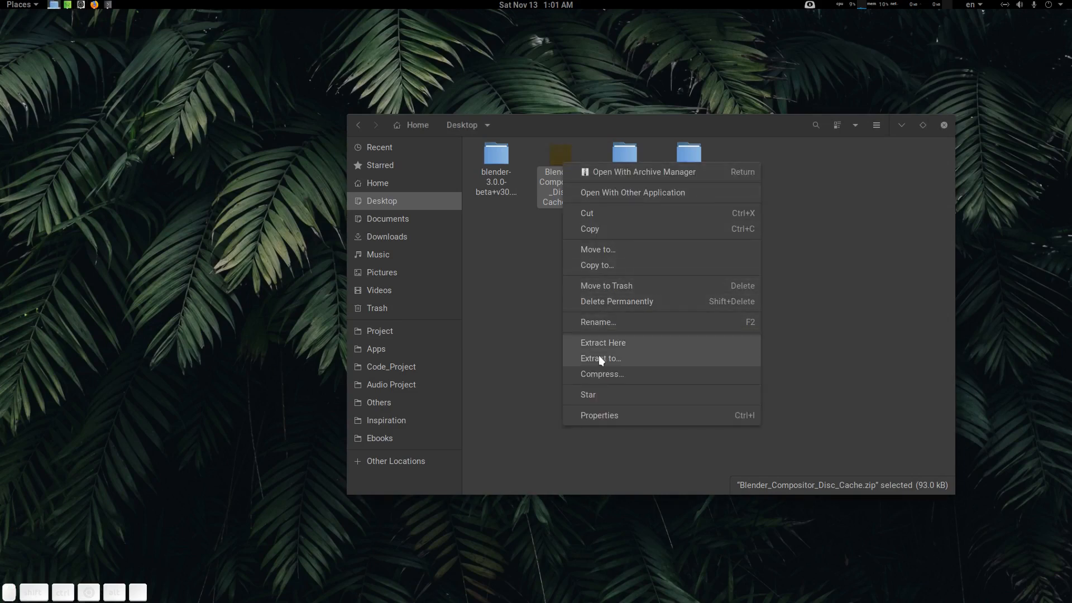
pyautogui.rightClick(563, 182)
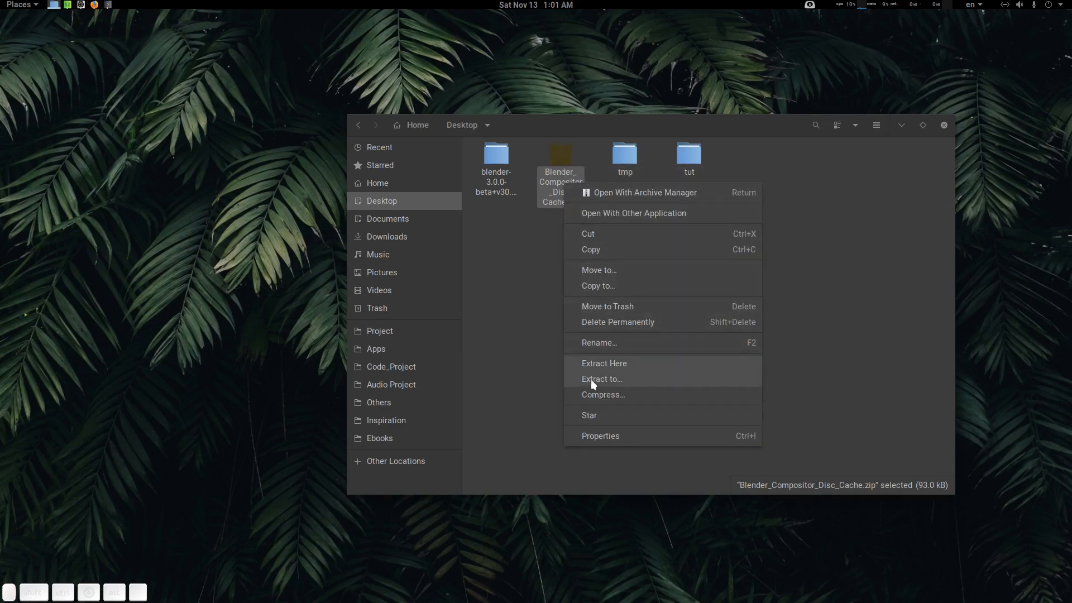
pyautogui.click(601, 364)
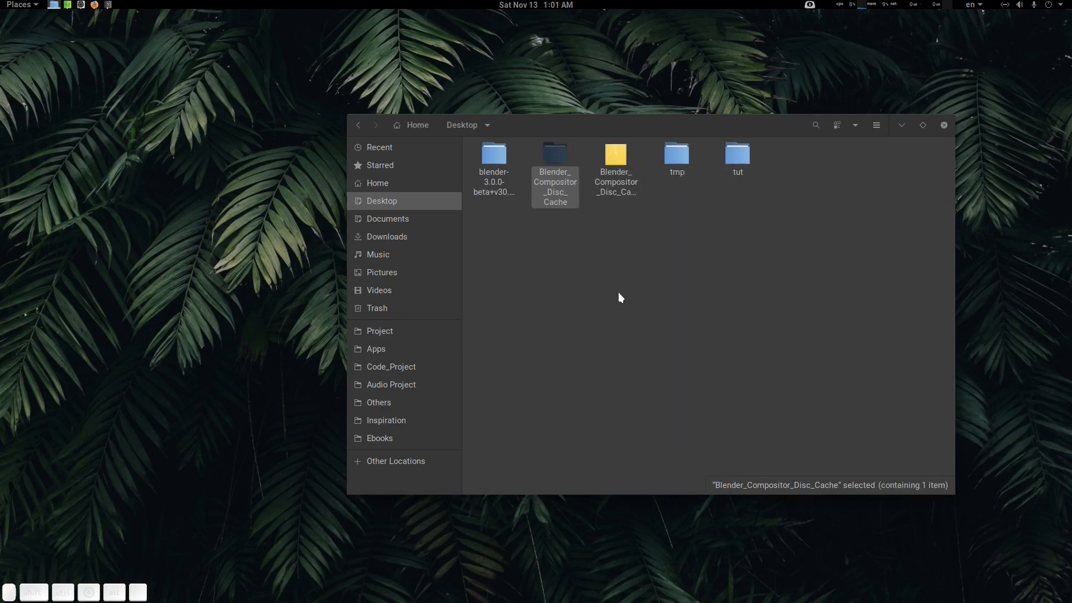
# - Launch Blender again and open Comp_VSE_Template.blend from the extracted add-on's Template folder
pyautogui.doubleClick(558, 172)
pyautogui.doubleClick(627, 159)
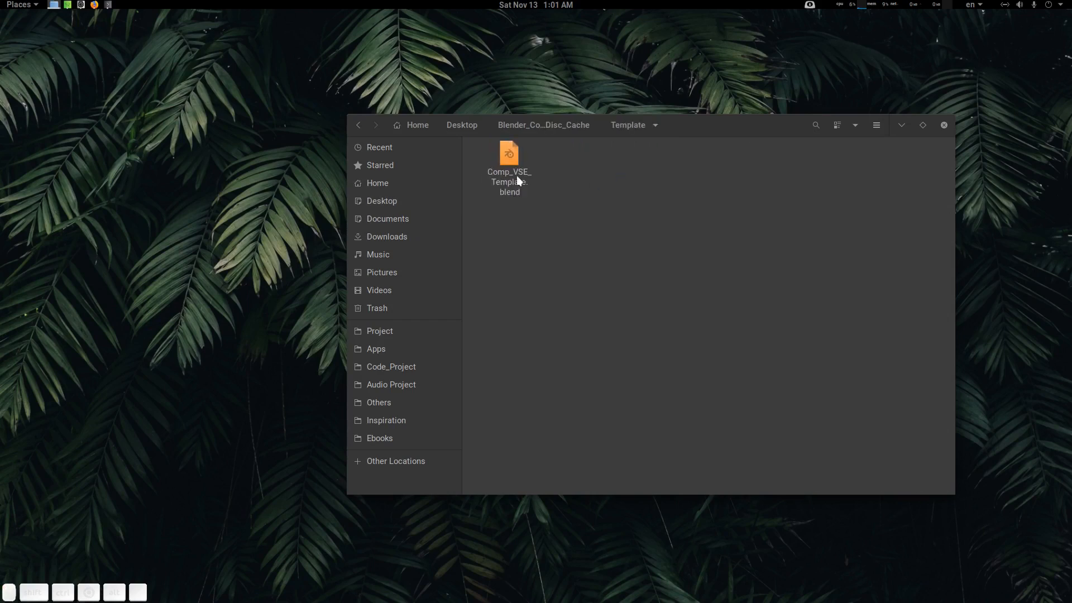
pyautogui.click(517, 169)
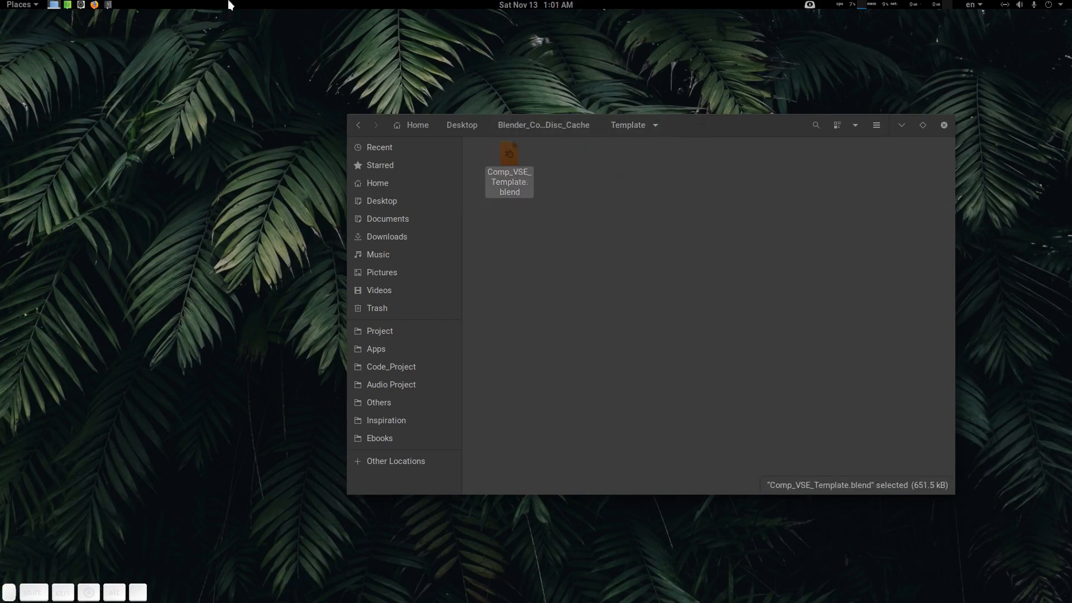
pyautogui.click(108, 4)
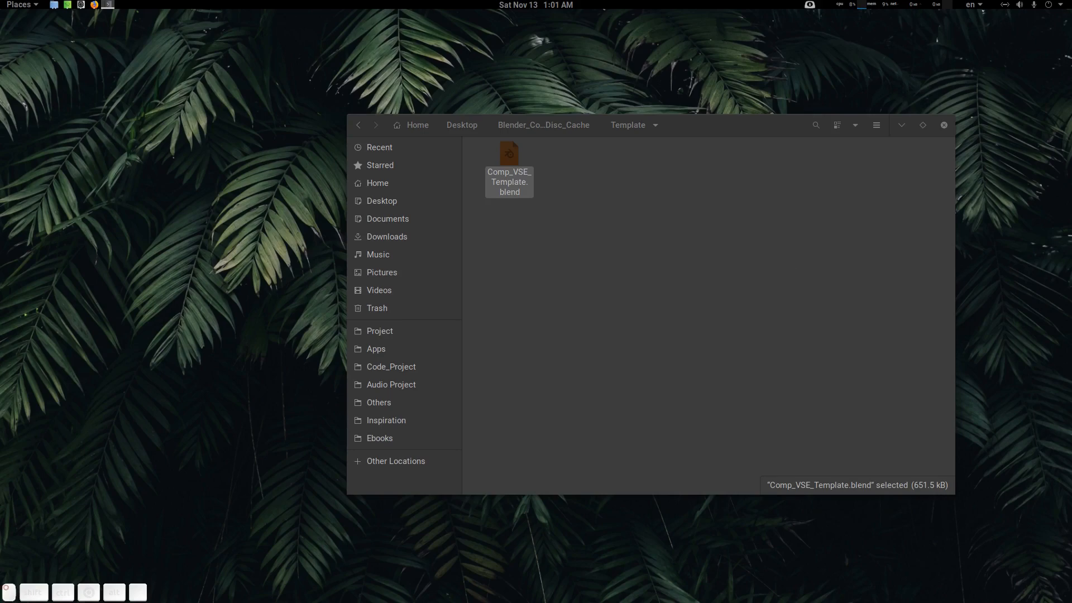
pyautogui.press('Return')
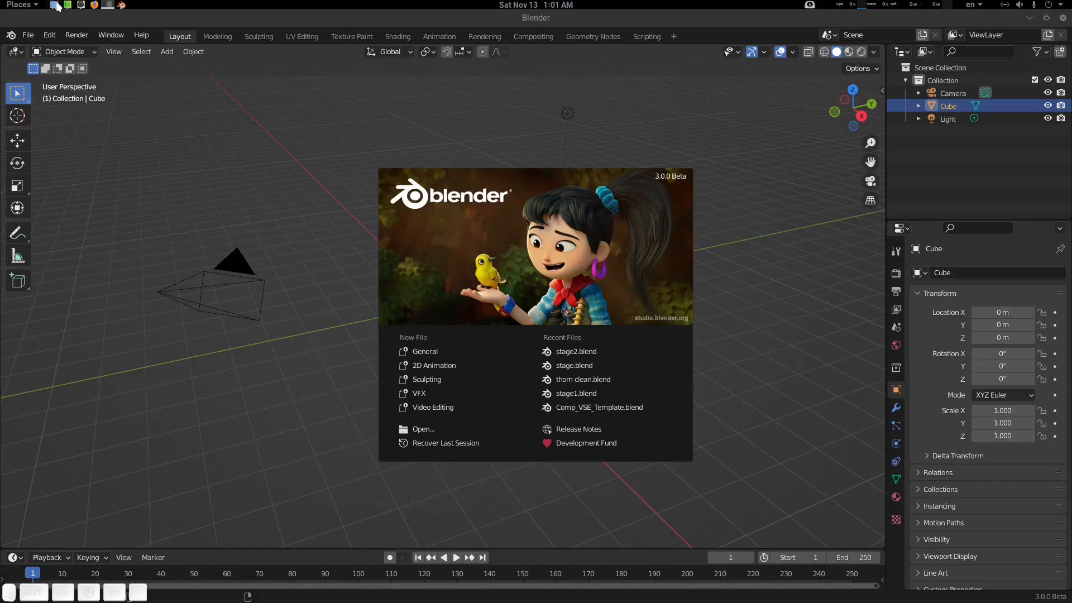
pyautogui.click(55, 4)
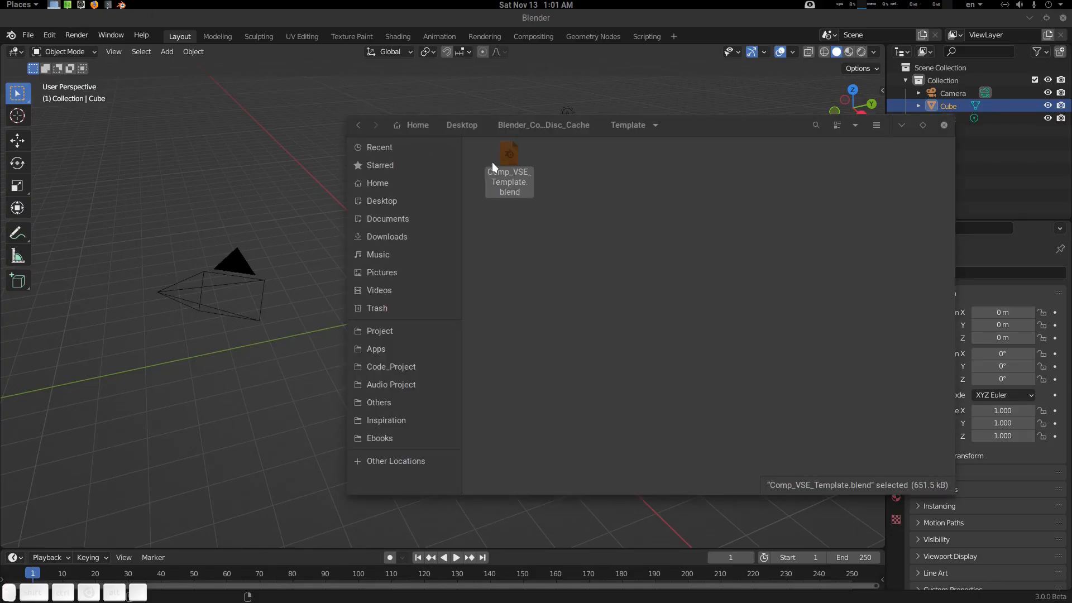
pyautogui.moveTo(505, 162); pyautogui.dragTo(225, 146)
pyautogui.click(227, 145)
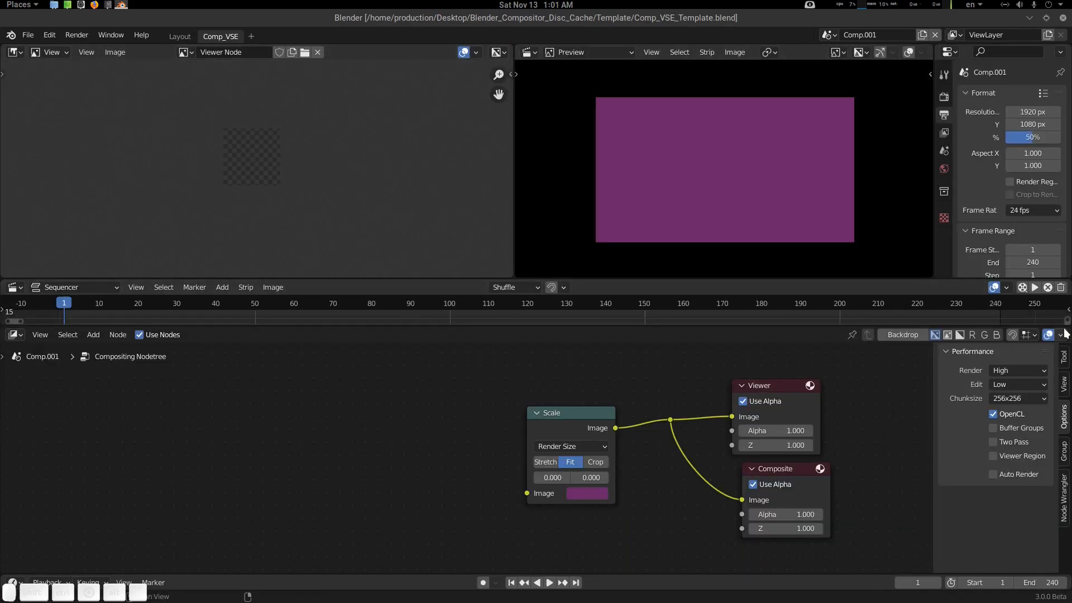
# - Split the compositor area, switch the new area to the Outliner, and narrow it to a slim column beside the node editor
pyautogui.moveTo(1064, 331); pyautogui.dragTo(674, 335)
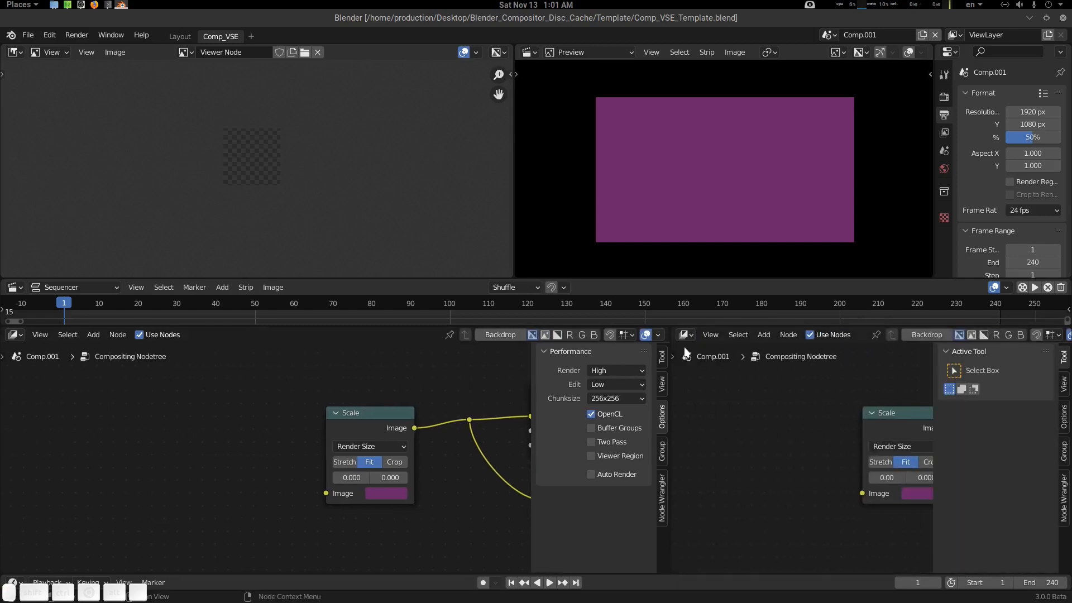
pyautogui.click(686, 334)
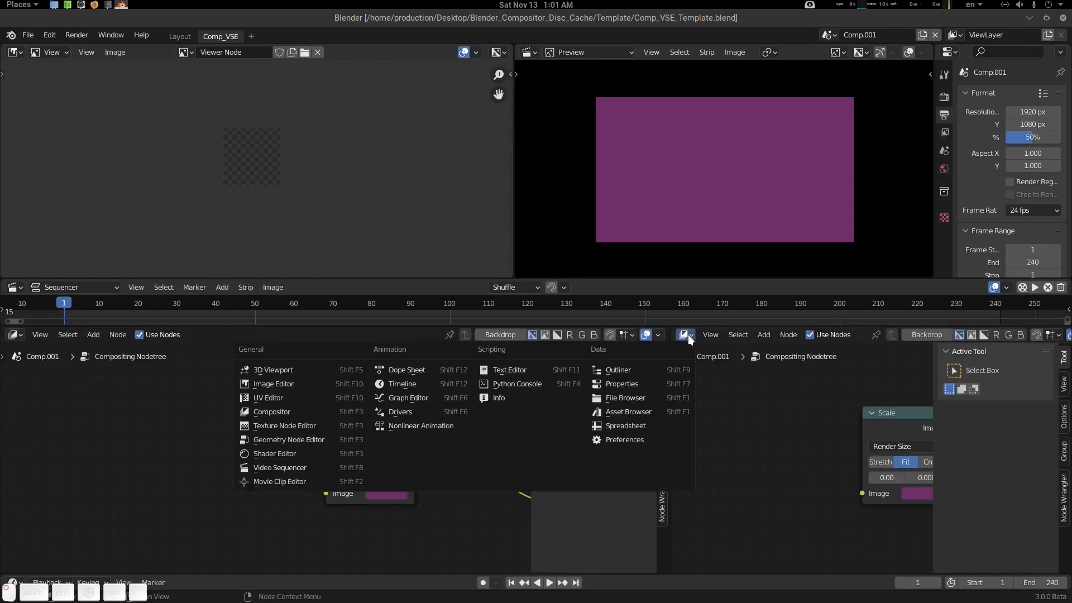
pyautogui.click(616, 370)
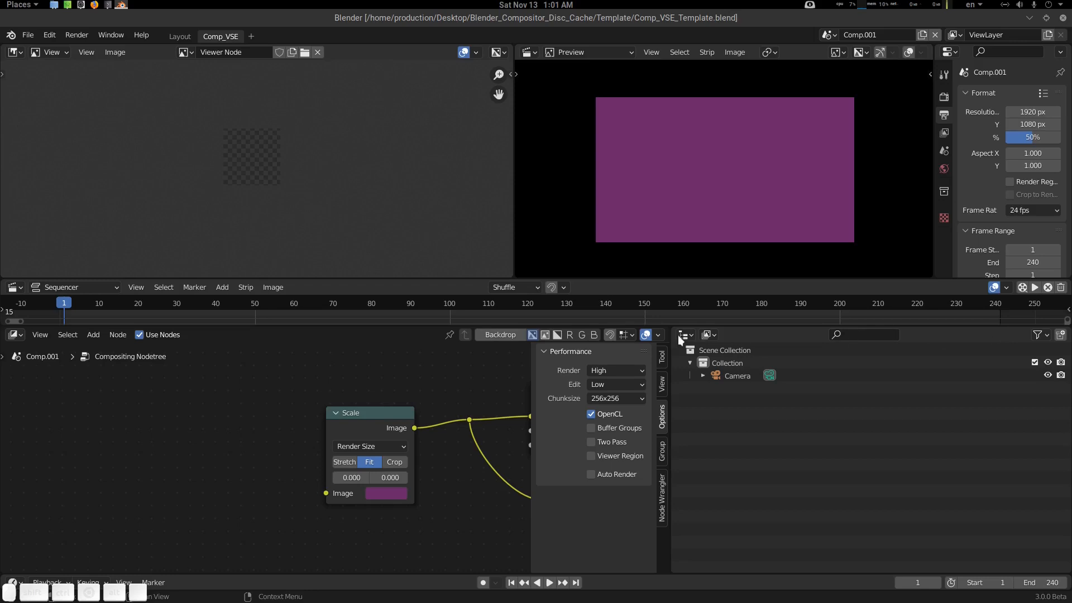
pyautogui.moveTo(669, 337); pyautogui.dragTo(971, 337)
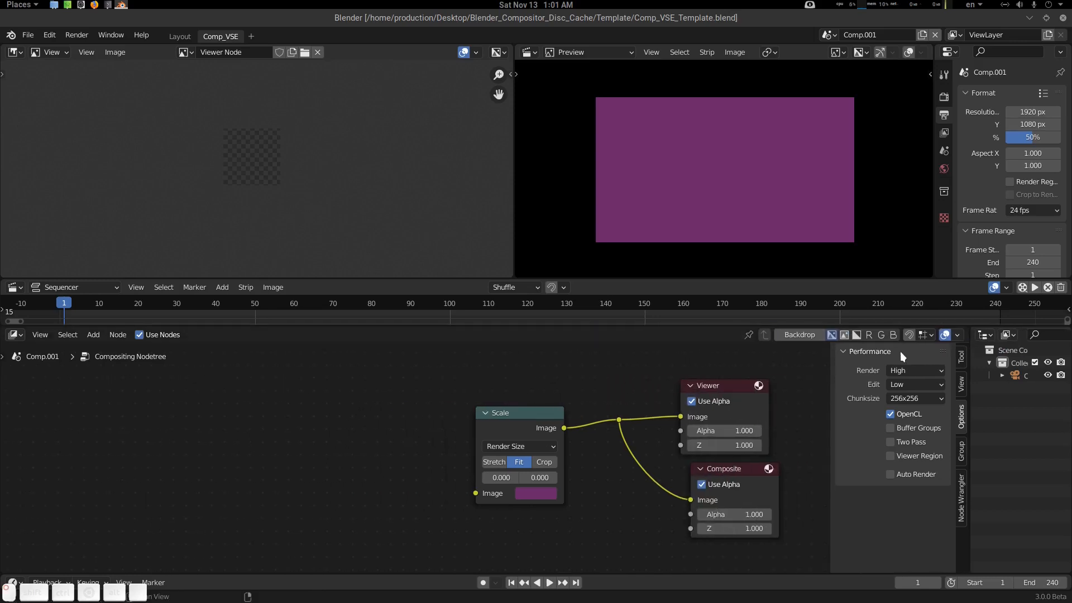
# - Rename the Comp_VSE workspace as Comp_VSE_my
pyautogui.doubleClick(237, 37)
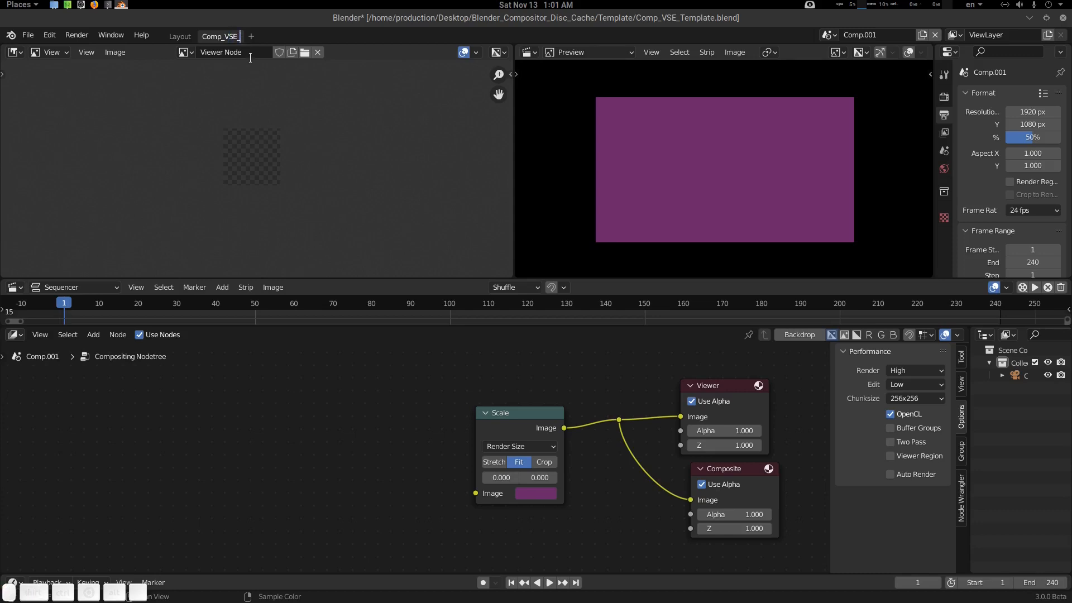
pyautogui.write('_my')
pyautogui.press('Return')
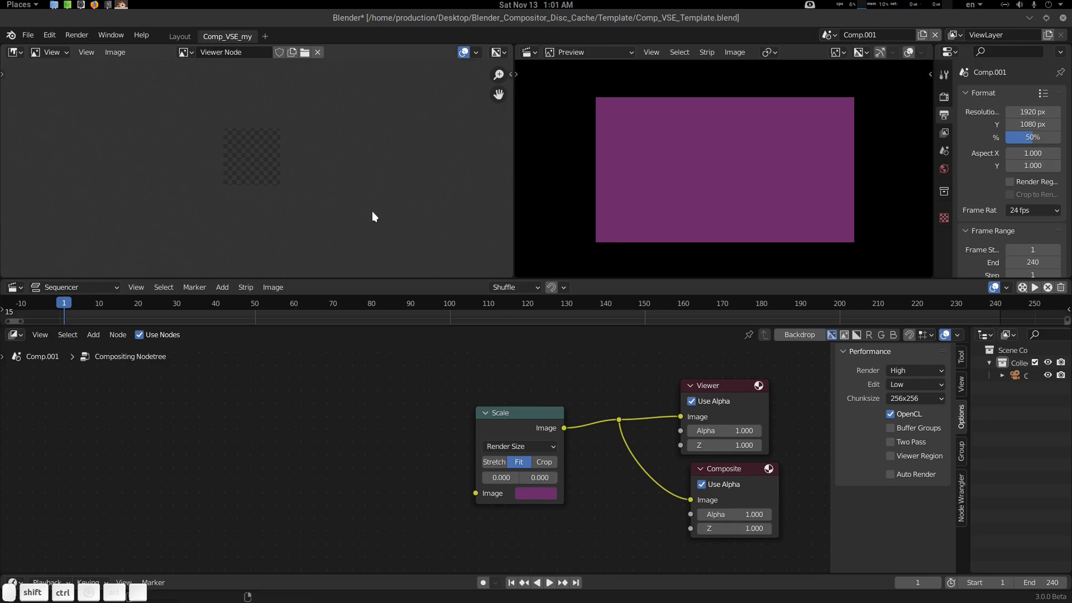
# - Save the file as Comp_VSE_Templatecustom.blend in the extracted add-on's Template folder, and close Blender
pyautogui.hotkey('ctrl', 'shift', 's')
pyautogui.click(426, 504)
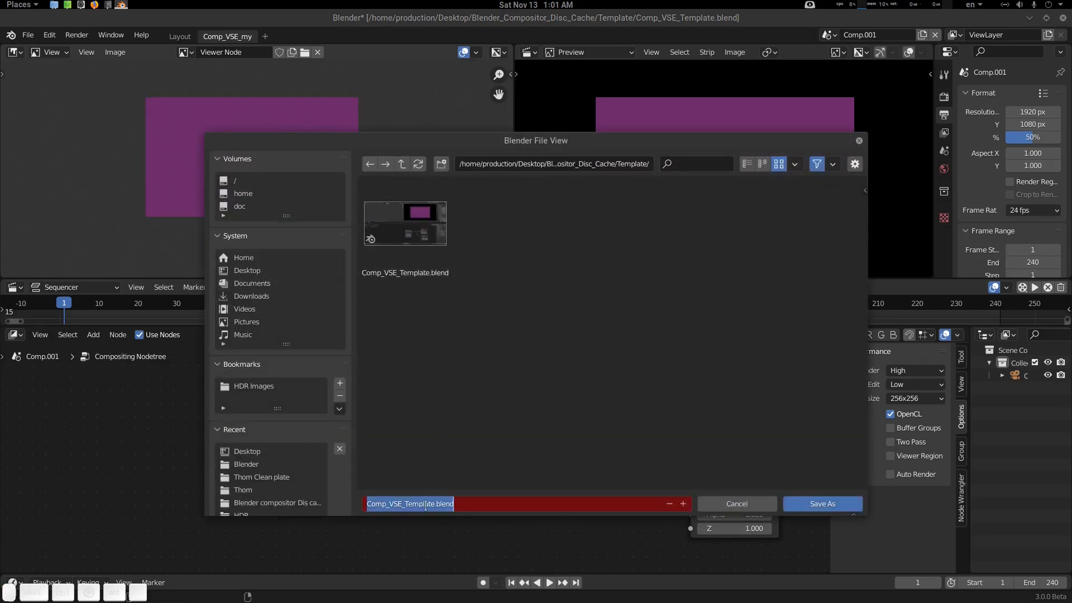
pyautogui.click(431, 503)
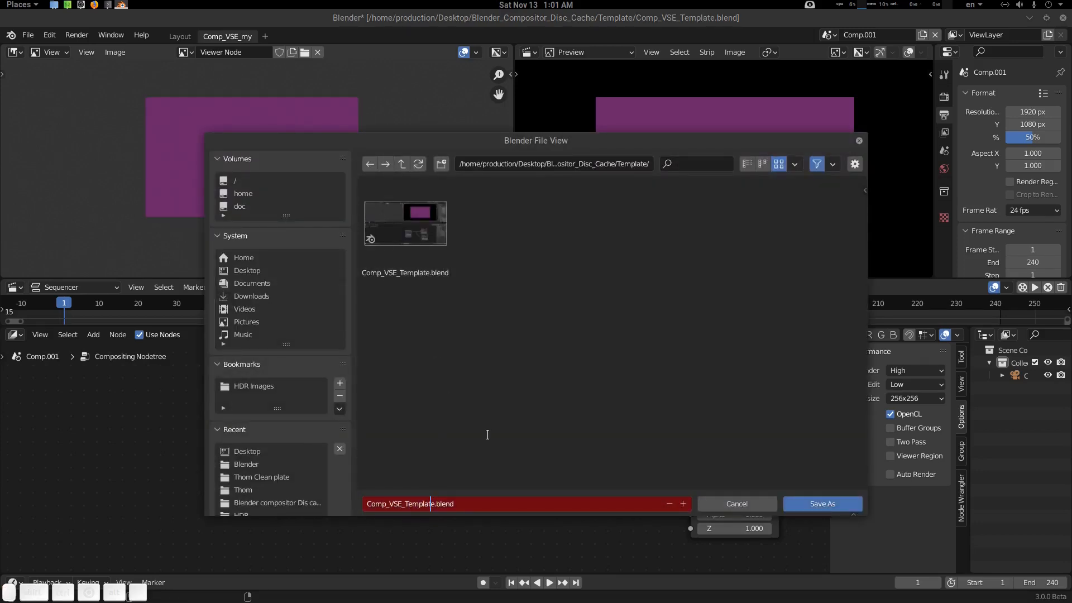
pyautogui.write('custom')
pyautogui.press('Return')
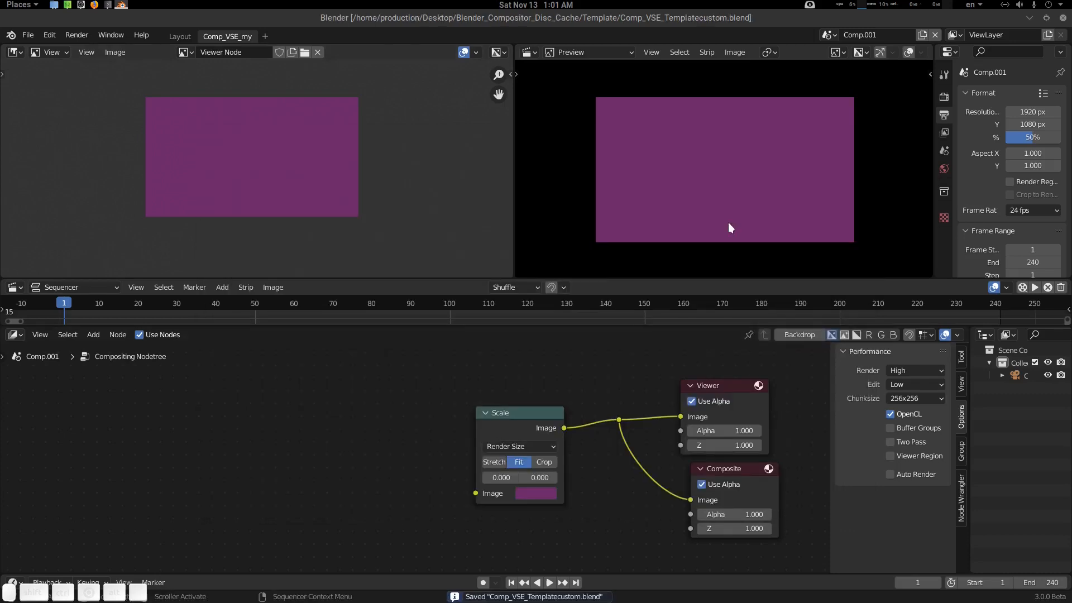
pyautogui.click(1063, 17)
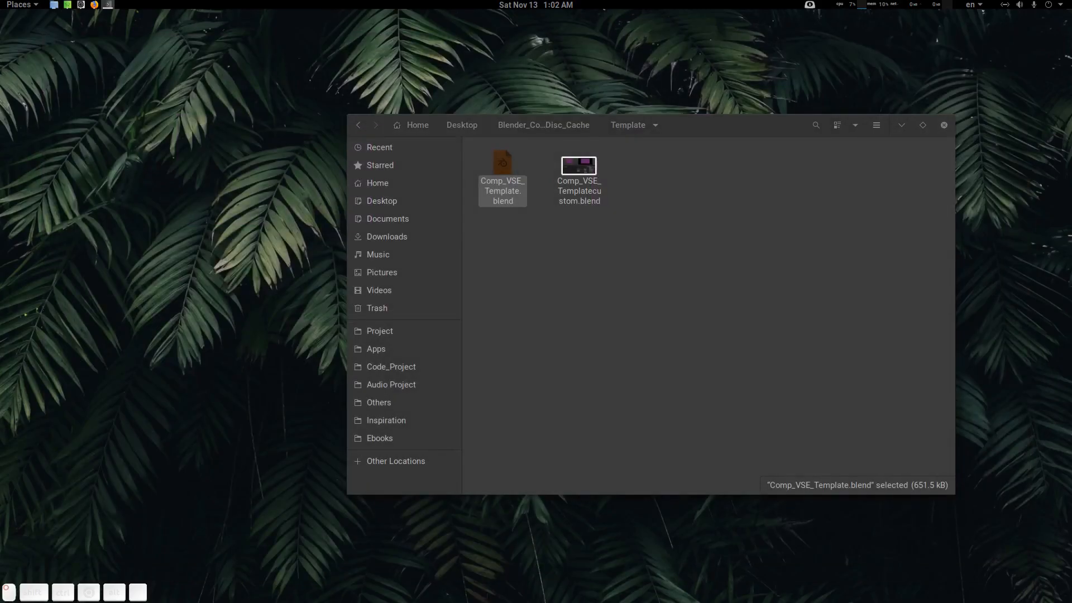
# - Launch Blender again, find the Compositor Disc Cache add-on in the preferences with the search "disc", and expand its settings
pyautogui.press('Return')
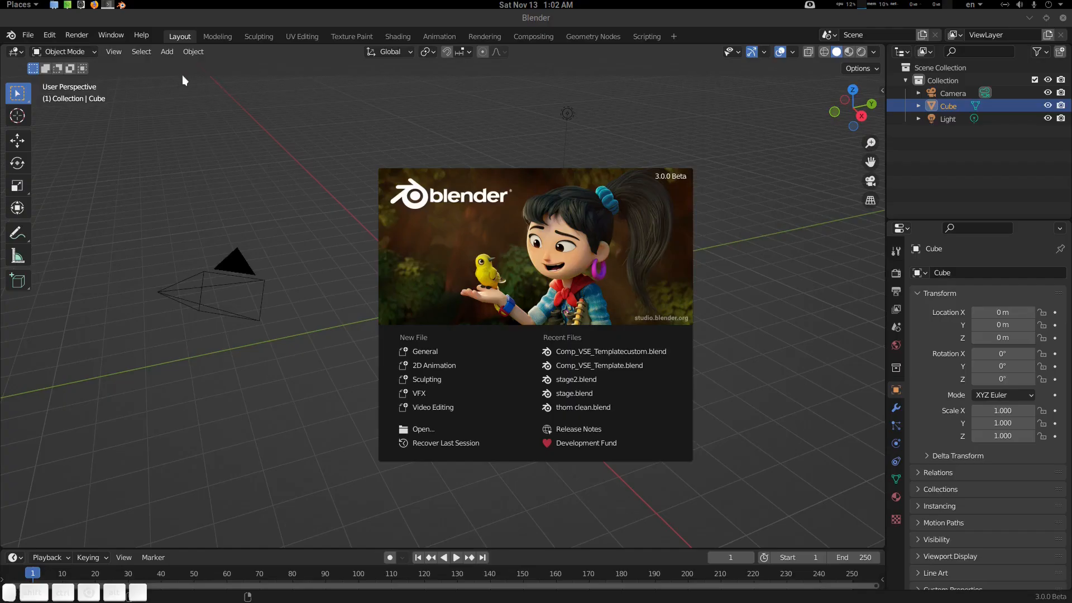
pyautogui.click(50, 36)
pyautogui.click(50, 35)
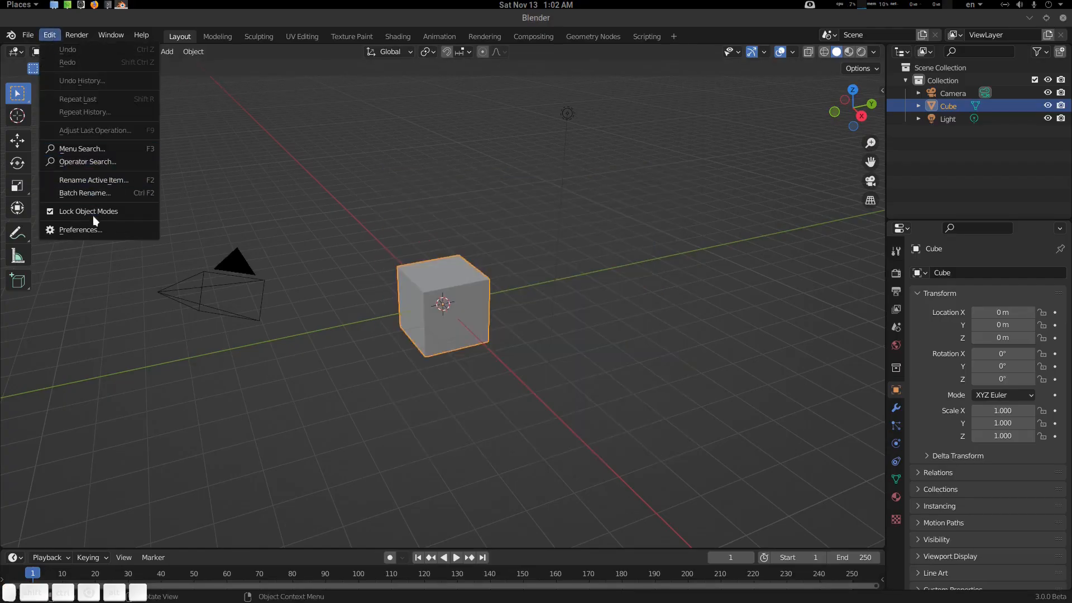
pyautogui.click(96, 230)
pyautogui.click(352, 107)
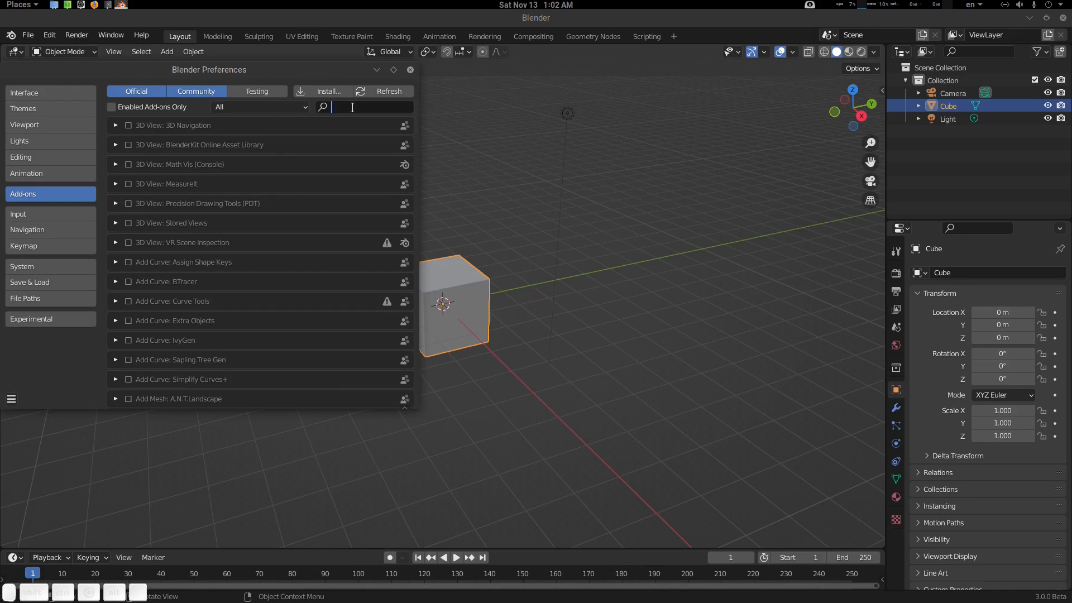
pyautogui.write('disc')
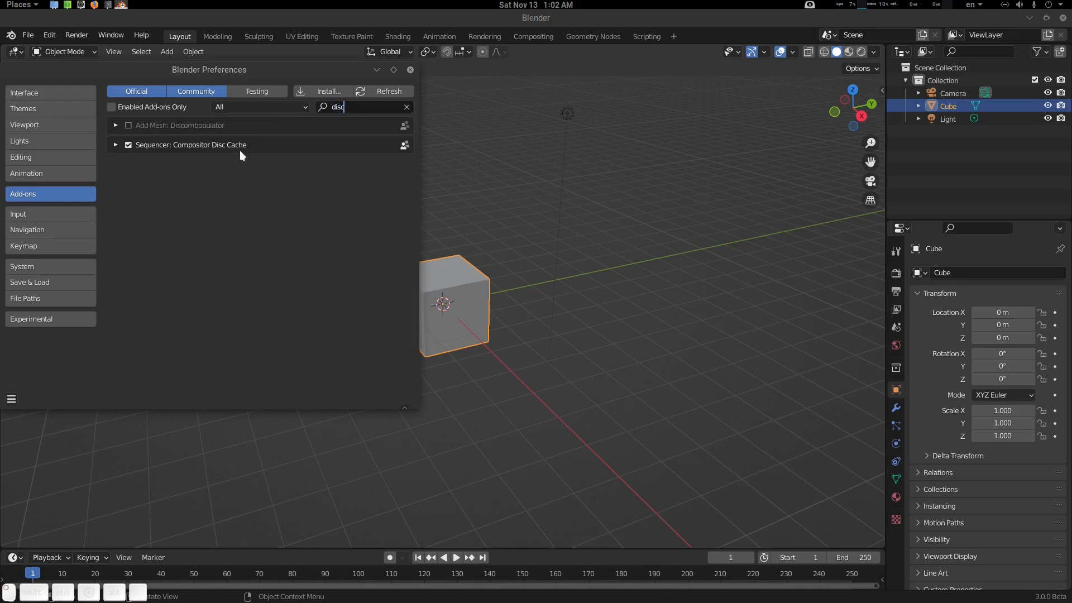
pyautogui.click(116, 144)
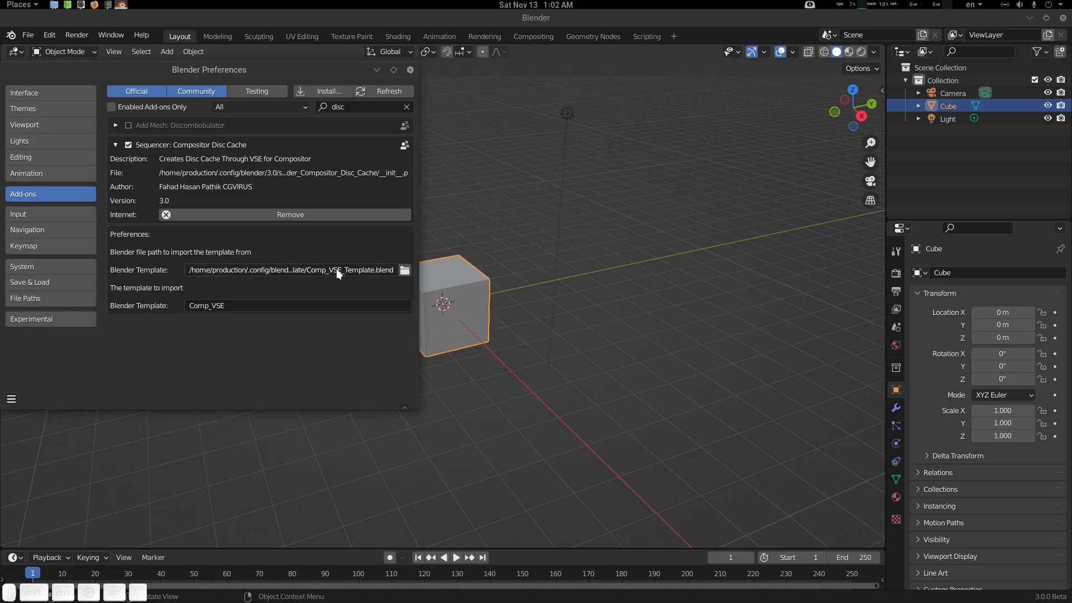
# - Set the add-on's template file to Comp_VSE_Templatecustom.blend from the Desktop copy's Template folder
pyautogui.click(404, 271)
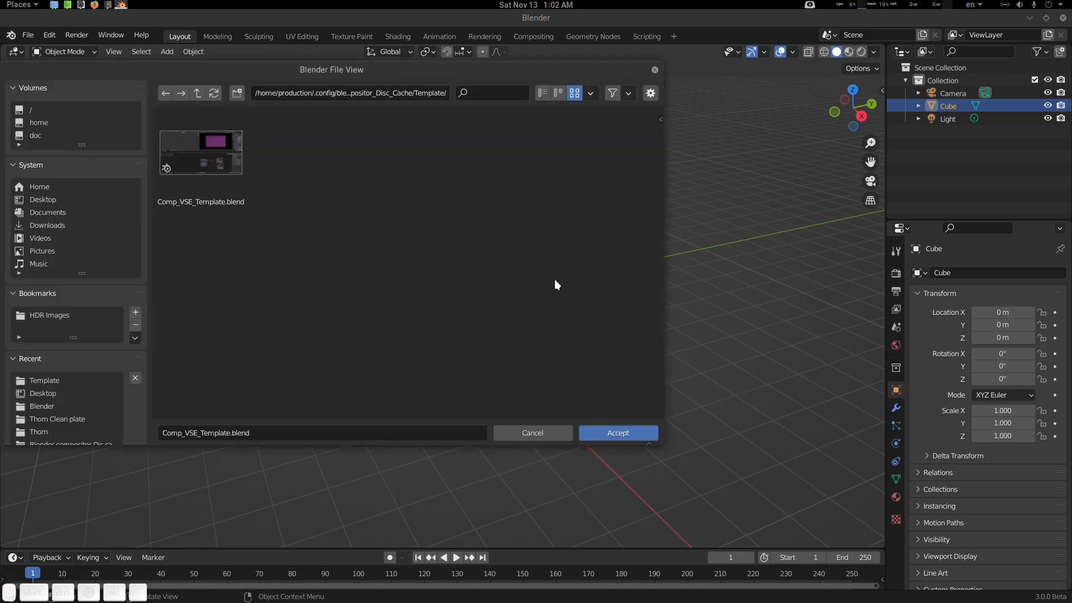
pyautogui.click(52, 382)
pyautogui.click(300, 205)
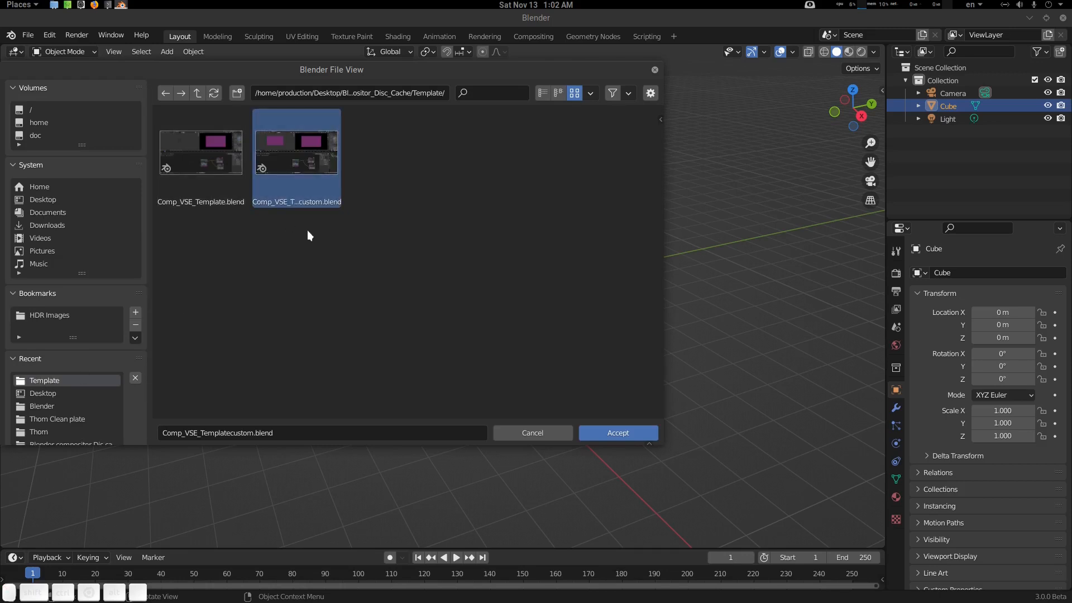
pyautogui.doubleClick(307, 188)
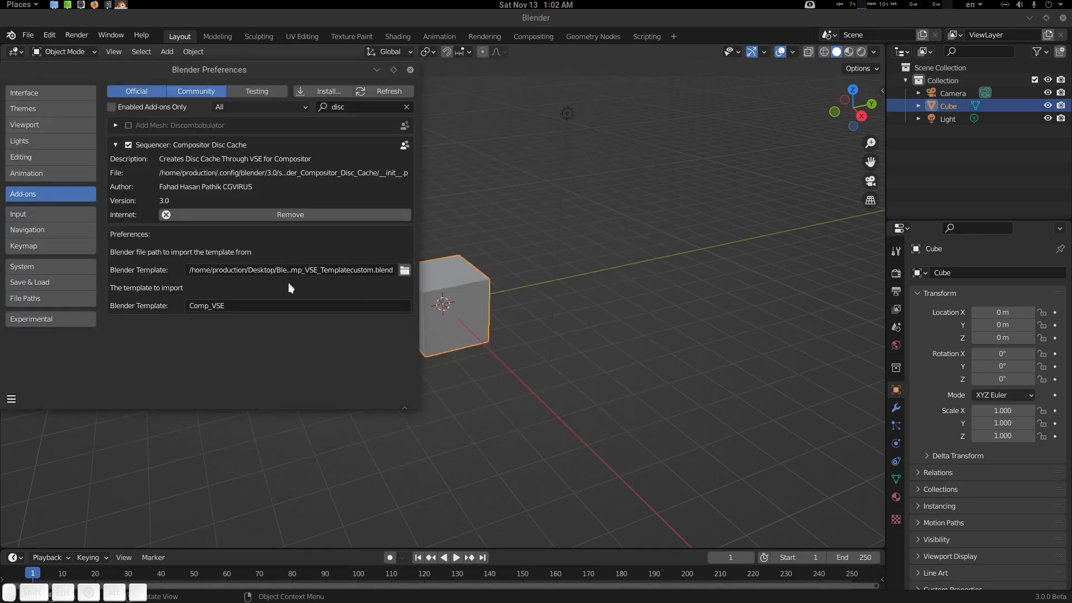
# - Set the name of the template to import to Comp_VSE_my and move the preferences window toward the middle of the screen
pyautogui.click(246, 306)
pyautogui.write('_my')
pyautogui.press('Return')
pyautogui.moveTo(293, 74); pyautogui.dragTo(531, 83)
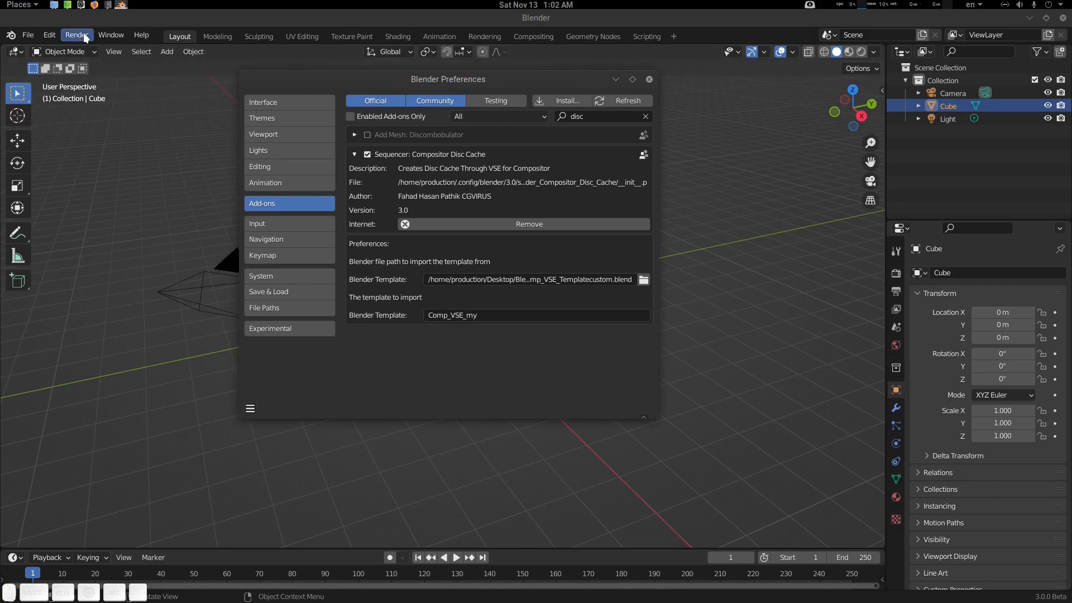
# - Import the customized Comp_VSE_my workspace with the Compositor VSE pipeline template importer
pyautogui.click(27, 34)
pyautogui.moveTo(72, 209)
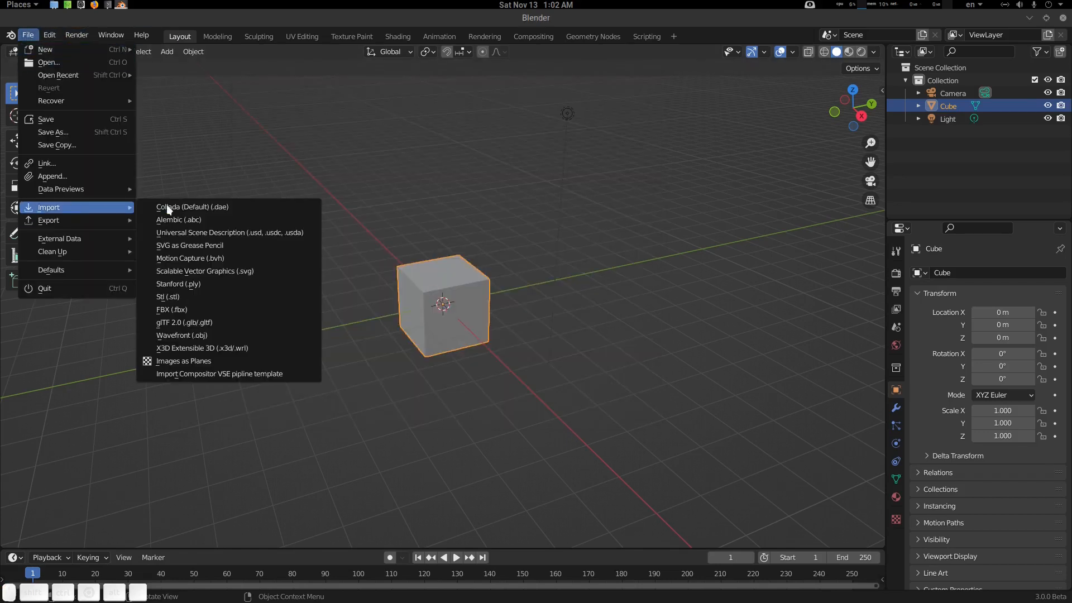
pyautogui.click(256, 373)
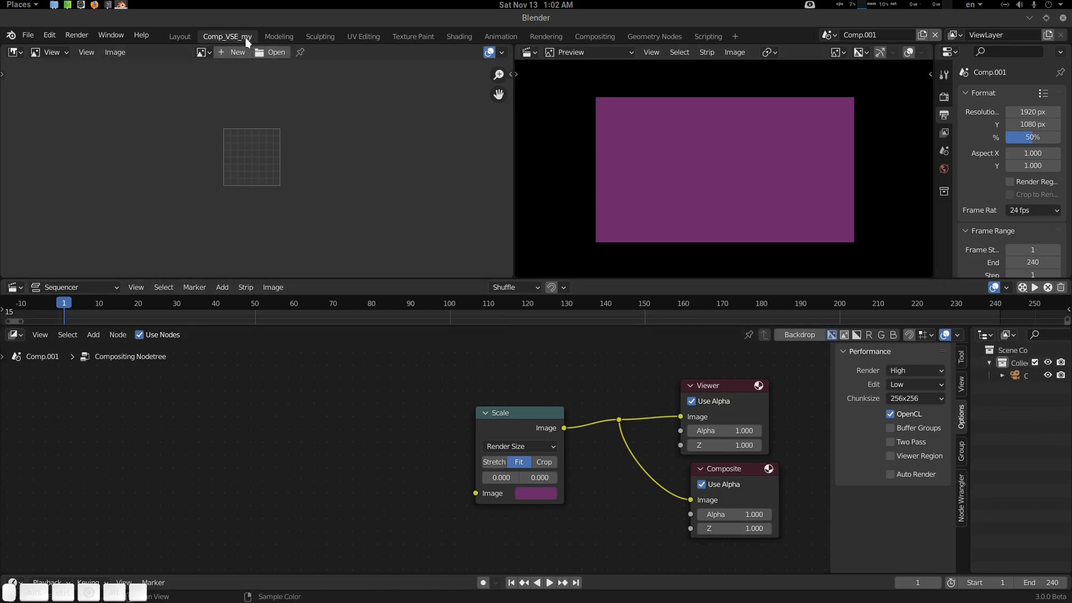
# - Reset the add-on's template file path and template name to their default values, and close the preferences
pyautogui.moveTo(122, 9)
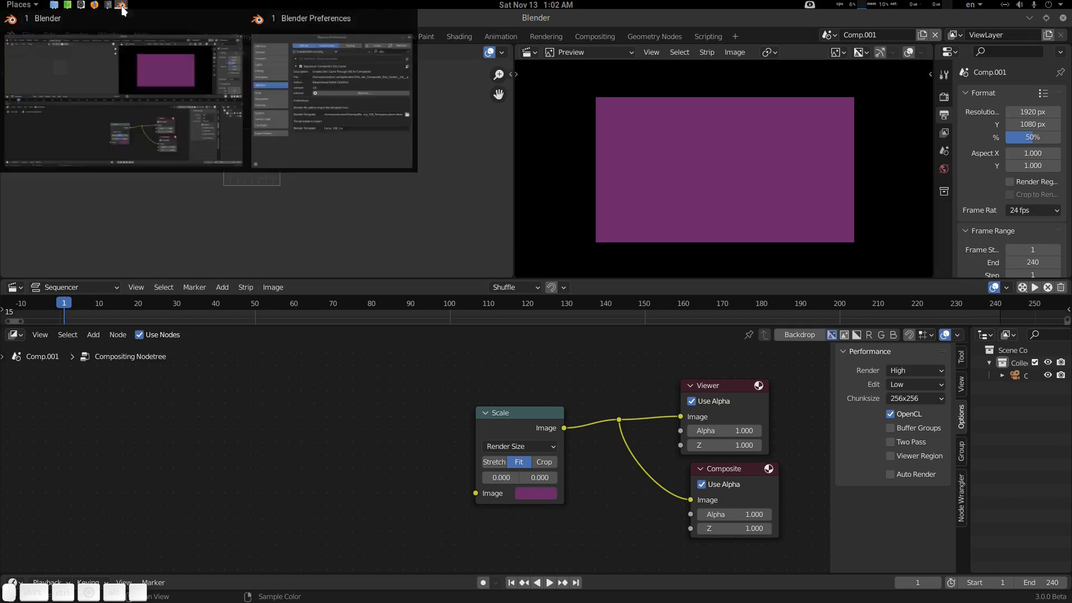
pyautogui.click(333, 100)
pyautogui.rightClick(493, 280)
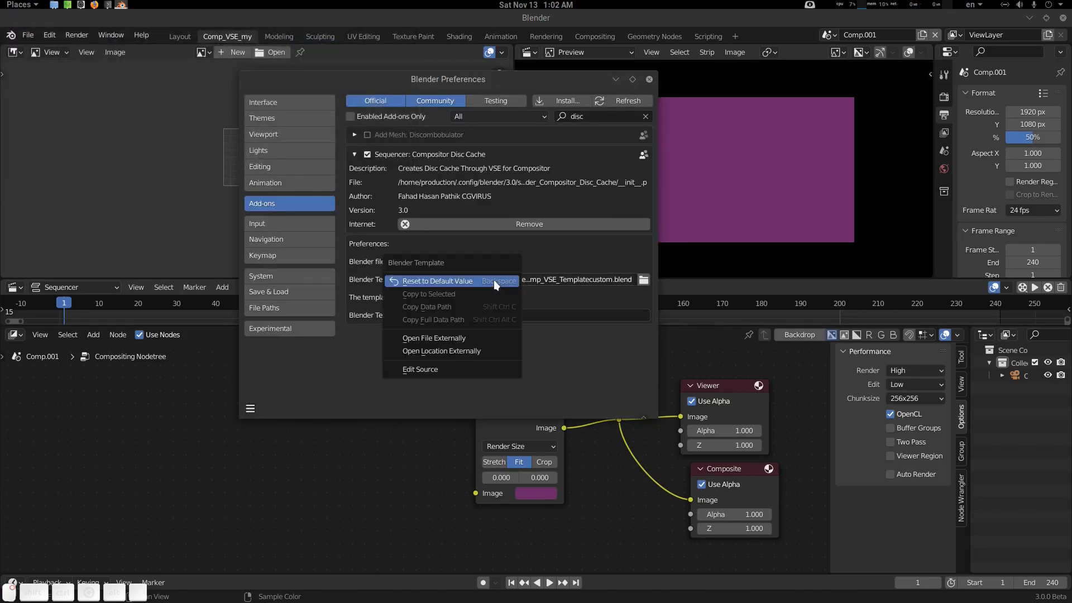
pyautogui.click(486, 280)
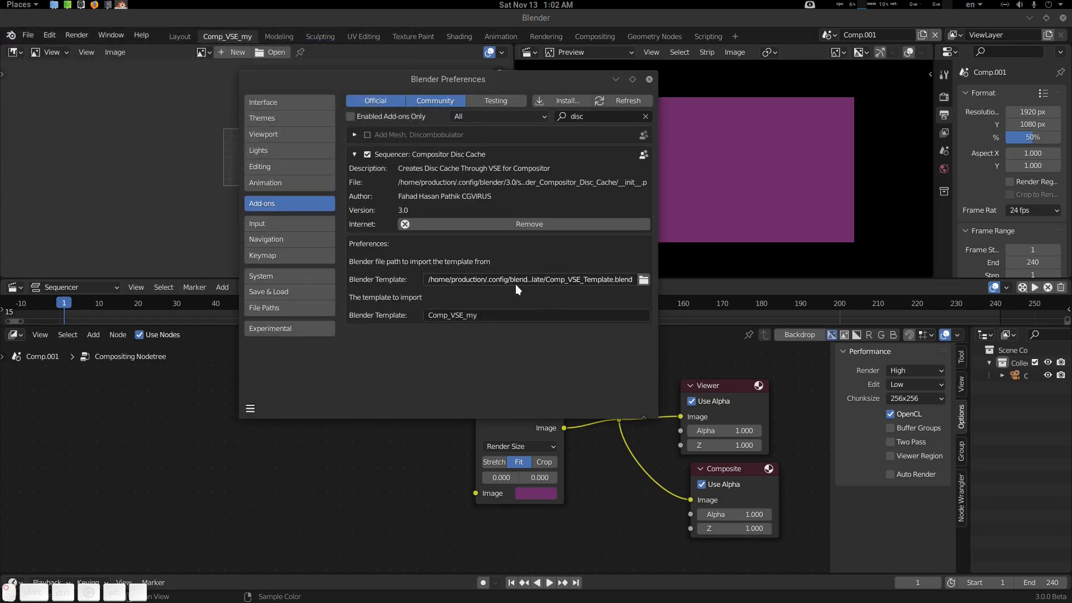
pyautogui.rightClick(496, 312)
pyautogui.click(494, 312)
pyautogui.click(648, 78)
# - Close Blender without saving and launch it again
pyautogui.click(1062, 17)
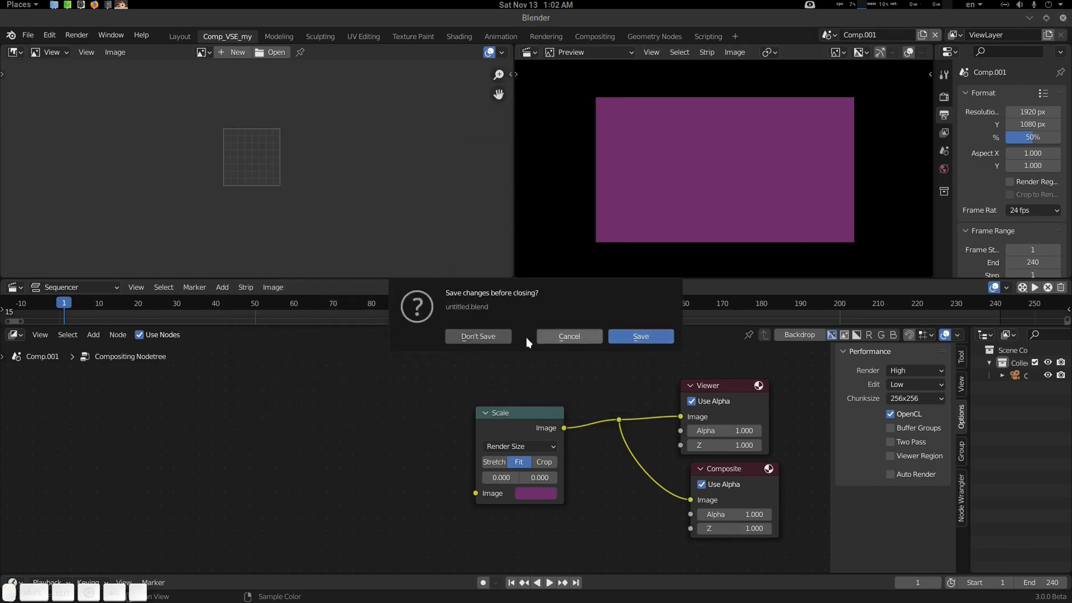
pyautogui.click(477, 336)
pyautogui.press('Return')
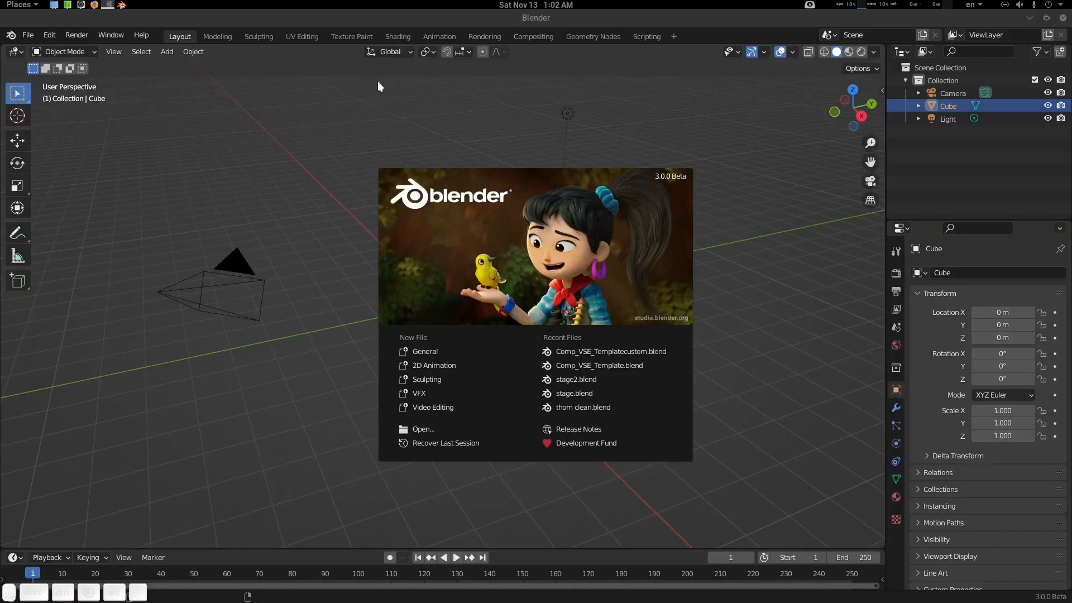
# - Dismiss the splash screen and import the default Compositor VSE pipeline template
pyautogui.click(236, 113)
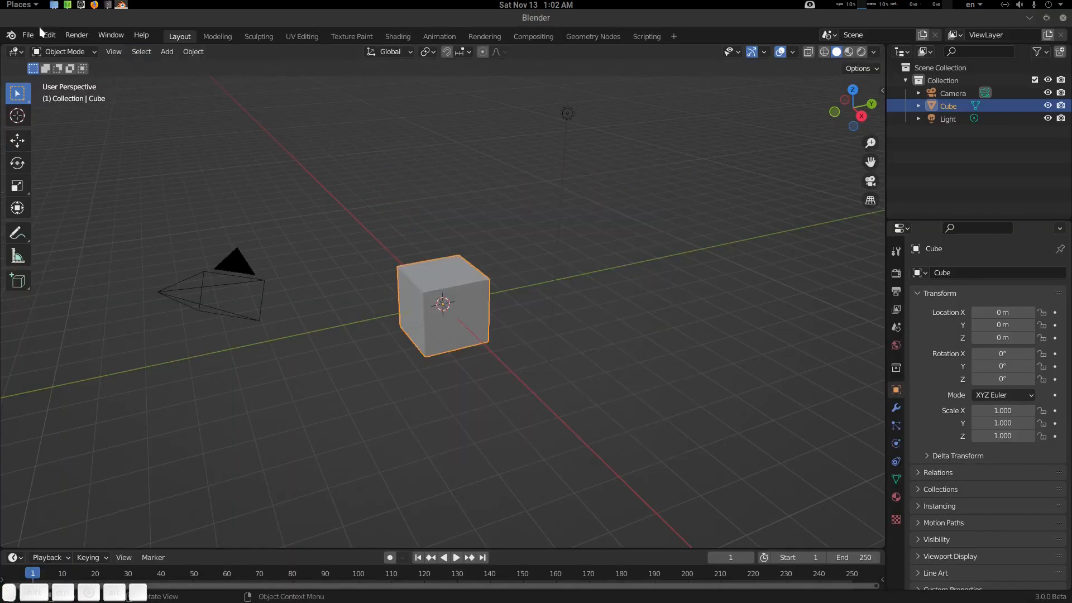
pyautogui.click(27, 35)
pyautogui.moveTo(63, 208)
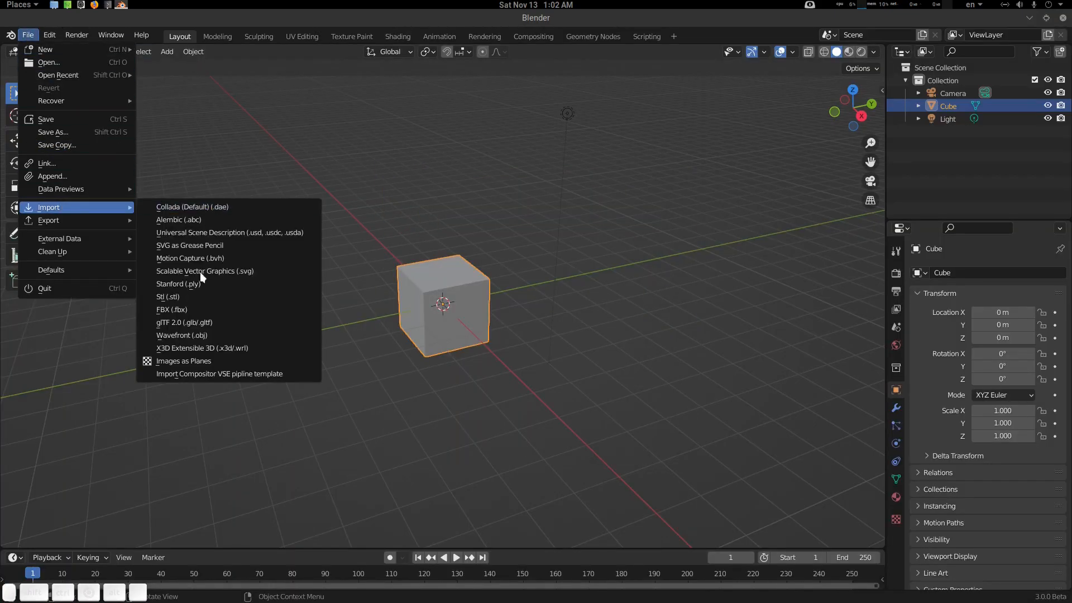
pyautogui.click(222, 374)
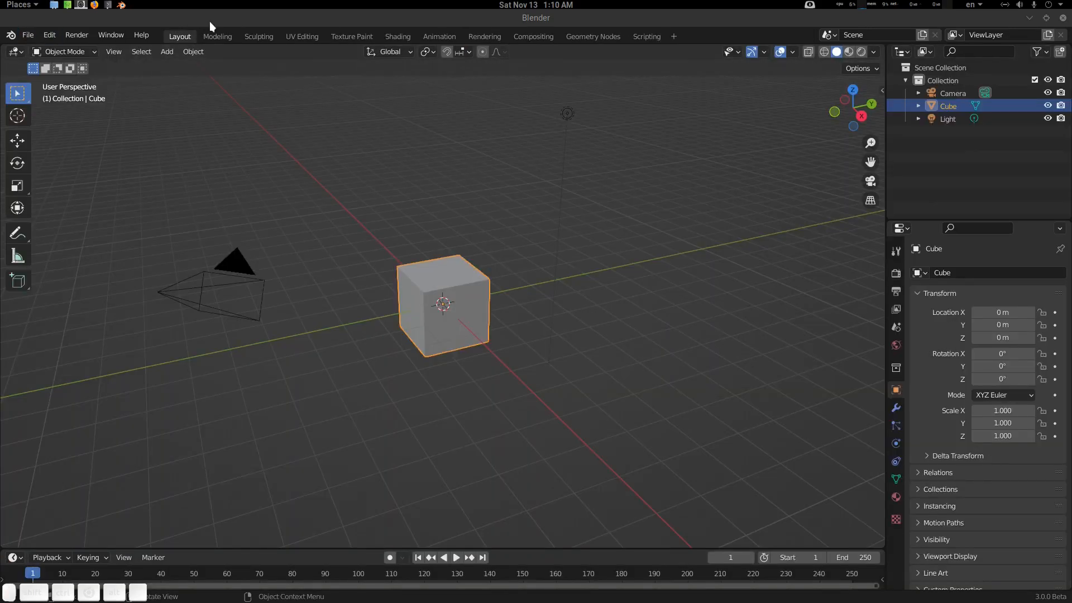
# - Import the Compositor VSE pipeline template into the default scene and make the sequencer area slightly taller
pyautogui.click(28, 36)
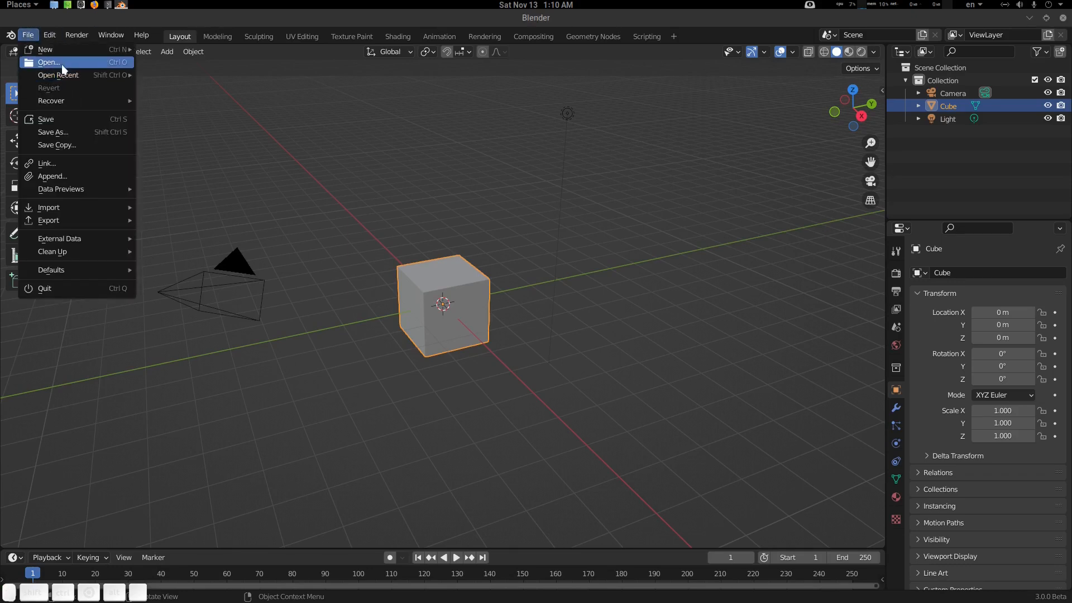
pyautogui.moveTo(77, 215)
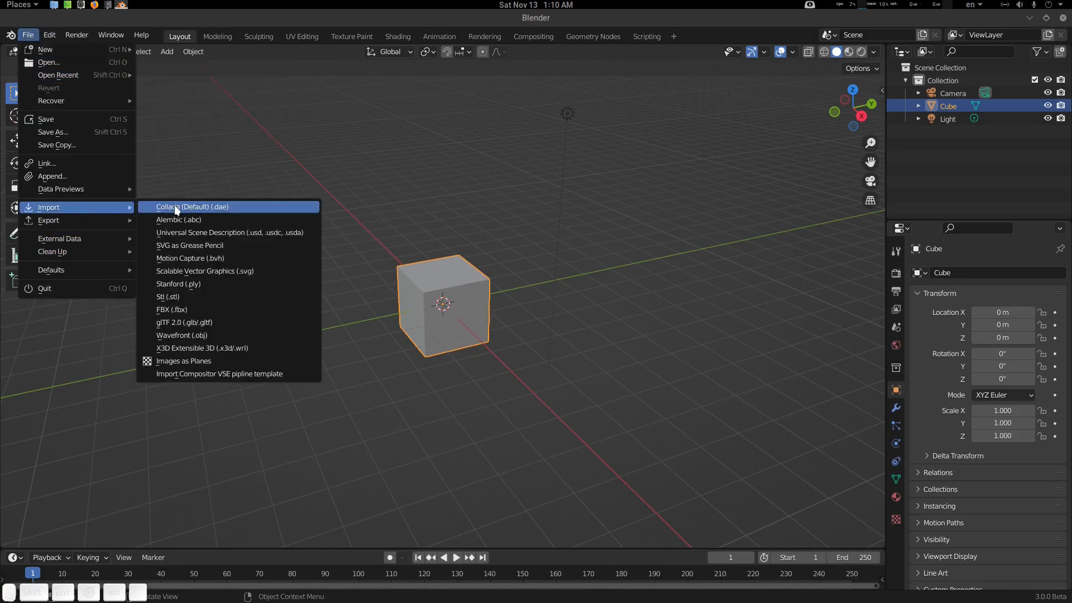
pyautogui.click(283, 374)
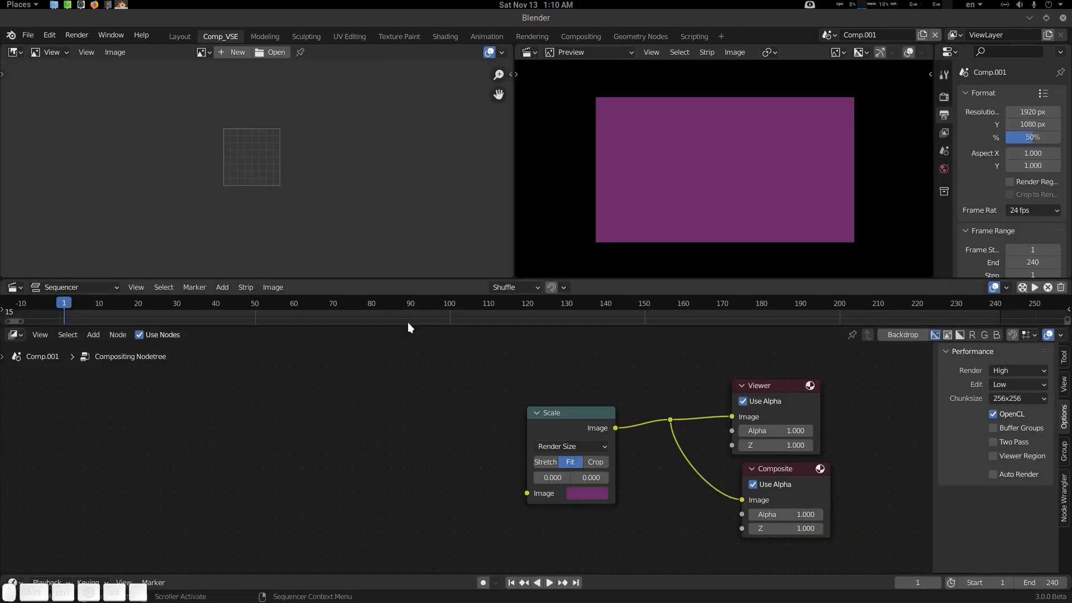
pyautogui.moveTo(408, 325); pyautogui.dragTo(407, 334)
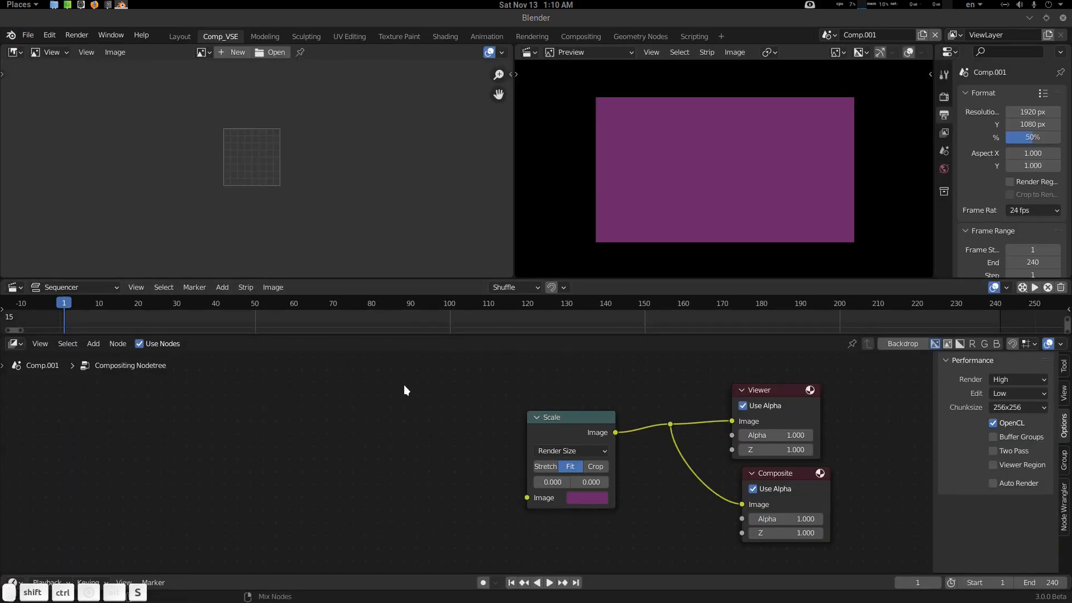
# - Begin saving the project as a new file and create and open a Desktop folder named "green screen"
pyautogui.hotkey('ctrl', 'shift', 's')
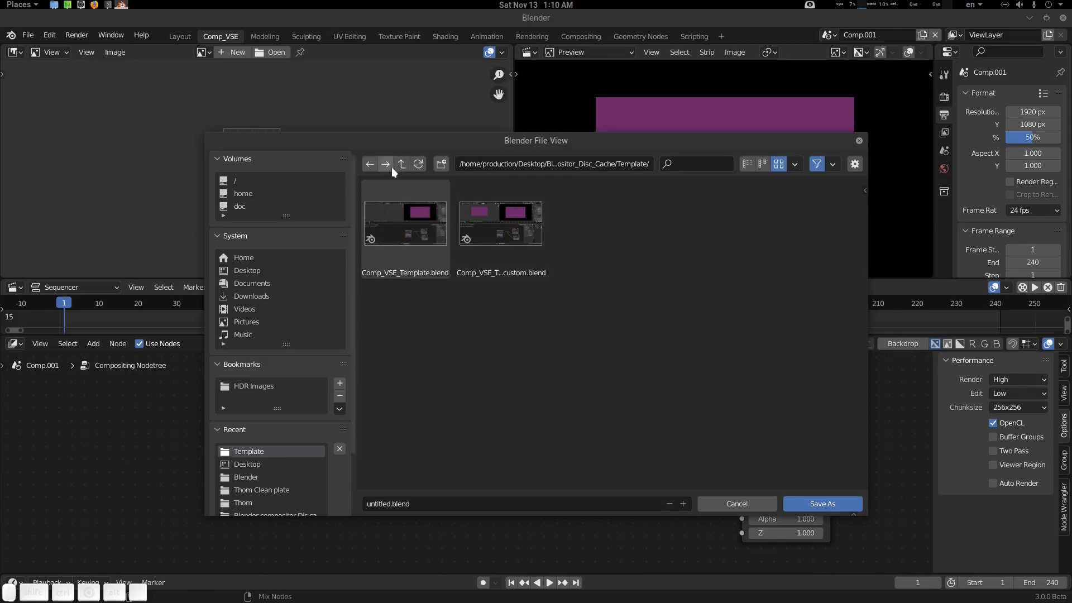
pyautogui.click(250, 269)
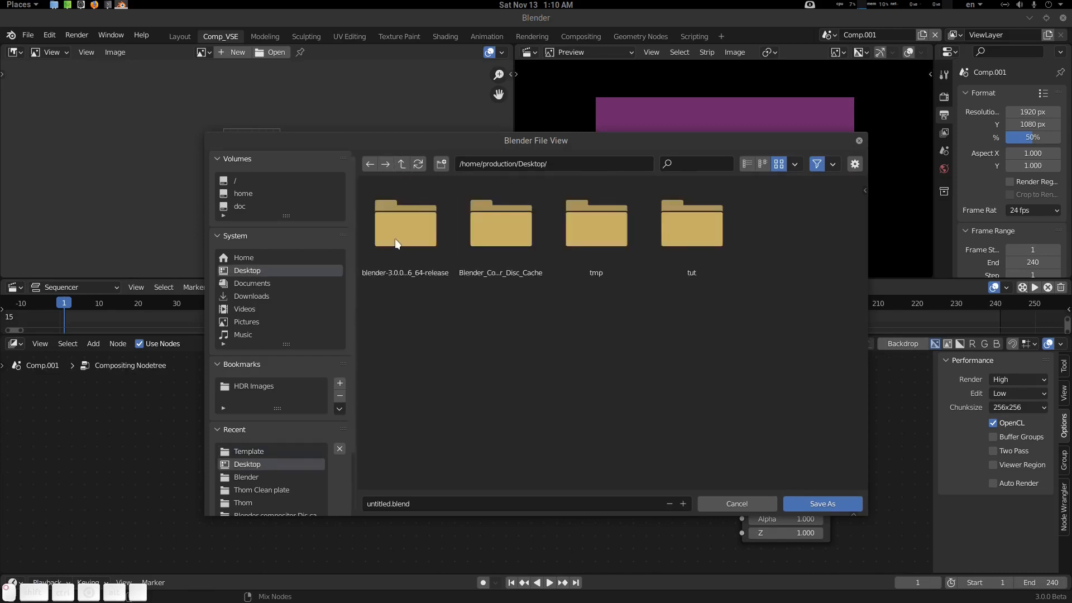
pyautogui.click(441, 163)
pyautogui.write('g')
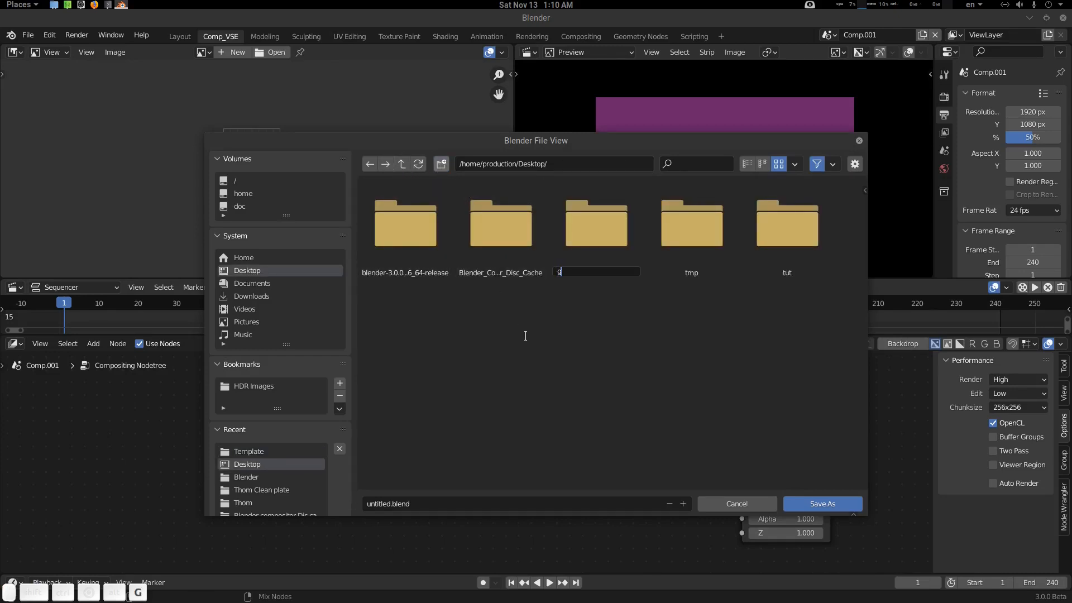
pyautogui.write('reen screen')
pyautogui.press('Return')
pyautogui.click(598, 267)
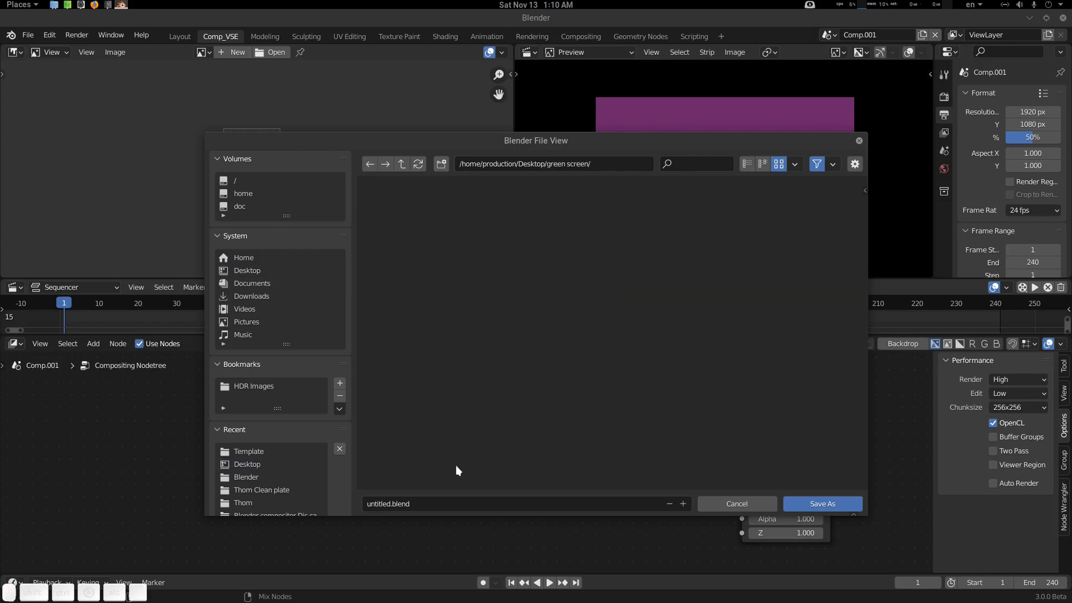
# - Name the project file green and save it in the green screen folder
pyautogui.click(437, 502)
pyautogui.write('green')
pyautogui.press('Return')
pyautogui.press('Return')
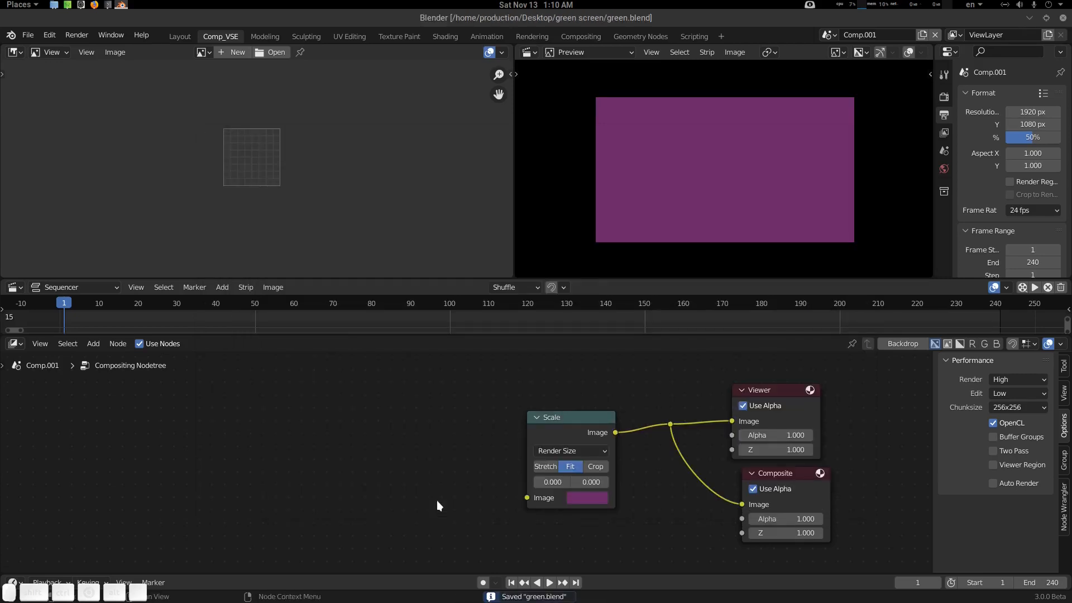
# - Add an Image node in front of the Scale node in the compositor
pyautogui.click(372, 399)
pyautogui.hotkey('shift', 'a')
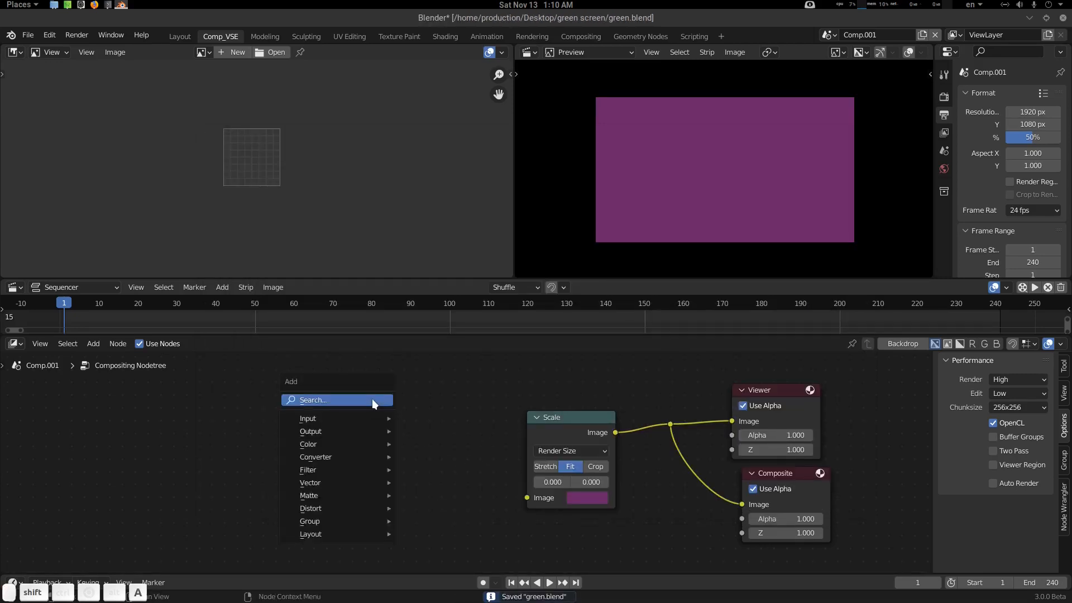
pyautogui.click(372, 398)
pyautogui.write('im')
pyautogui.press('Return')
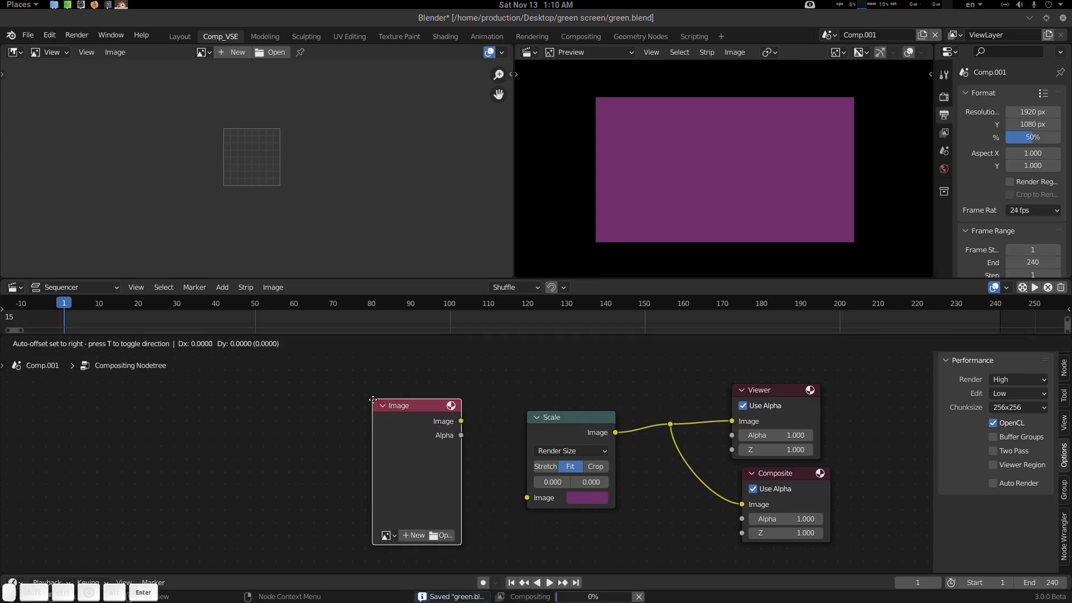
pyautogui.click(375, 408)
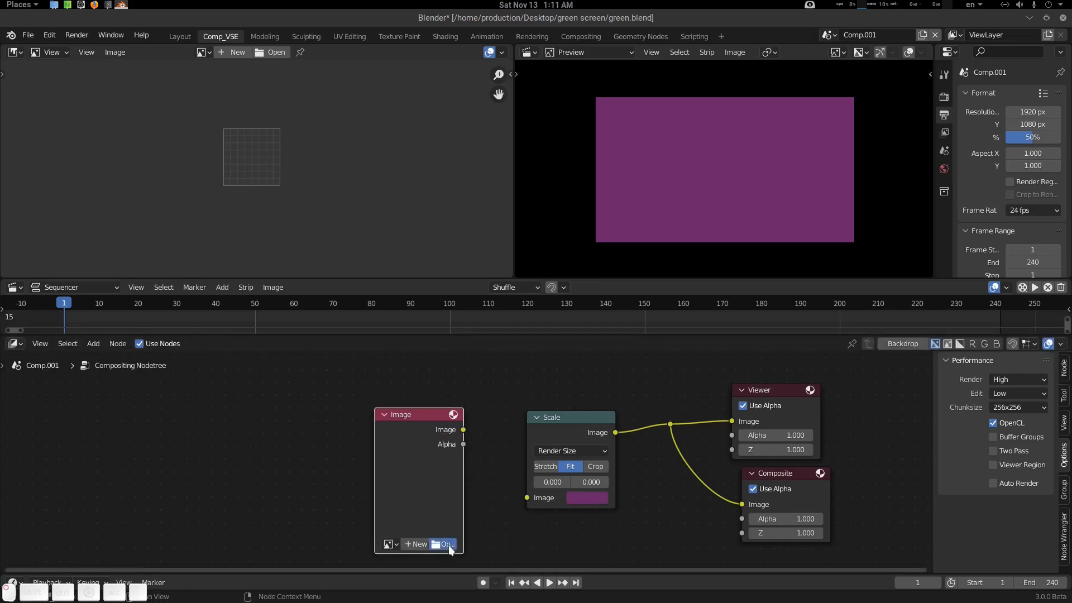
# - Load the whole 04_1a EXR image sequence from the Thom folder into the Image node
pyautogui.click(444, 544)
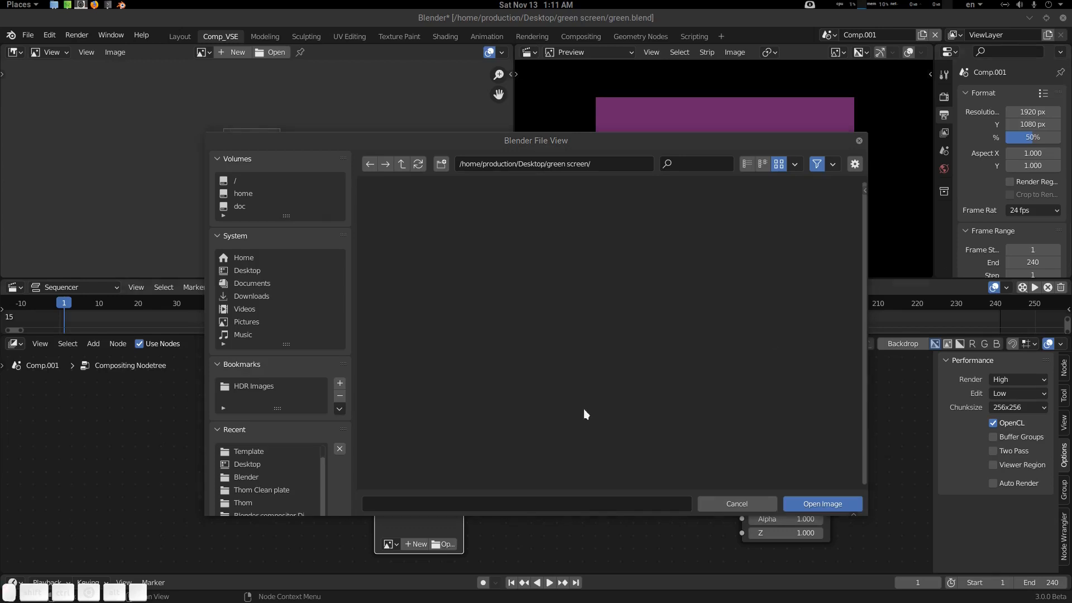
pyautogui.scroll(-1, 259, 500)
pyautogui.click(252, 501)
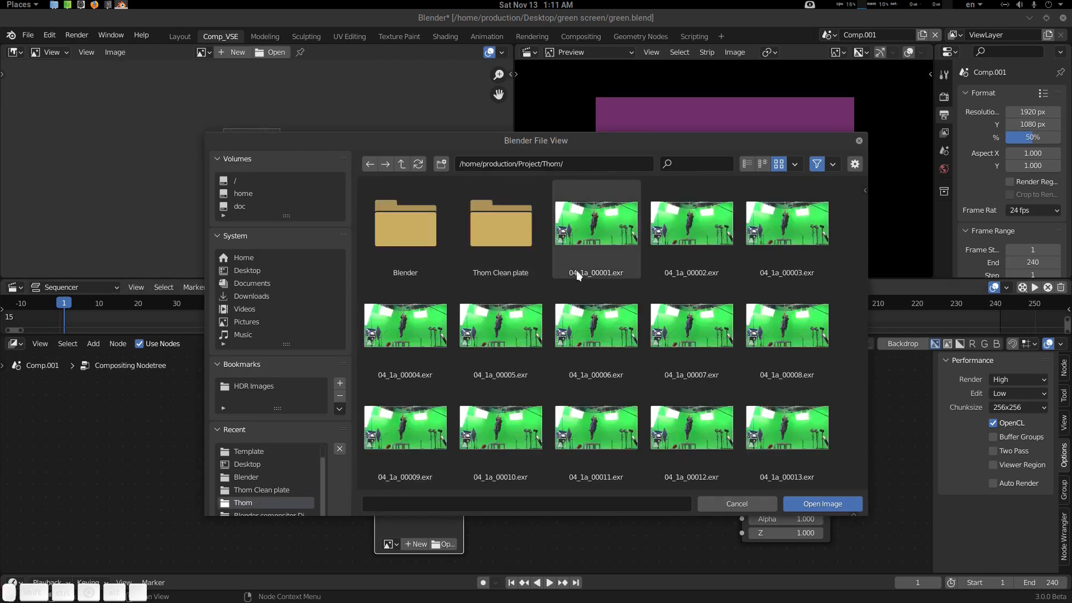
pyautogui.click(598, 246)
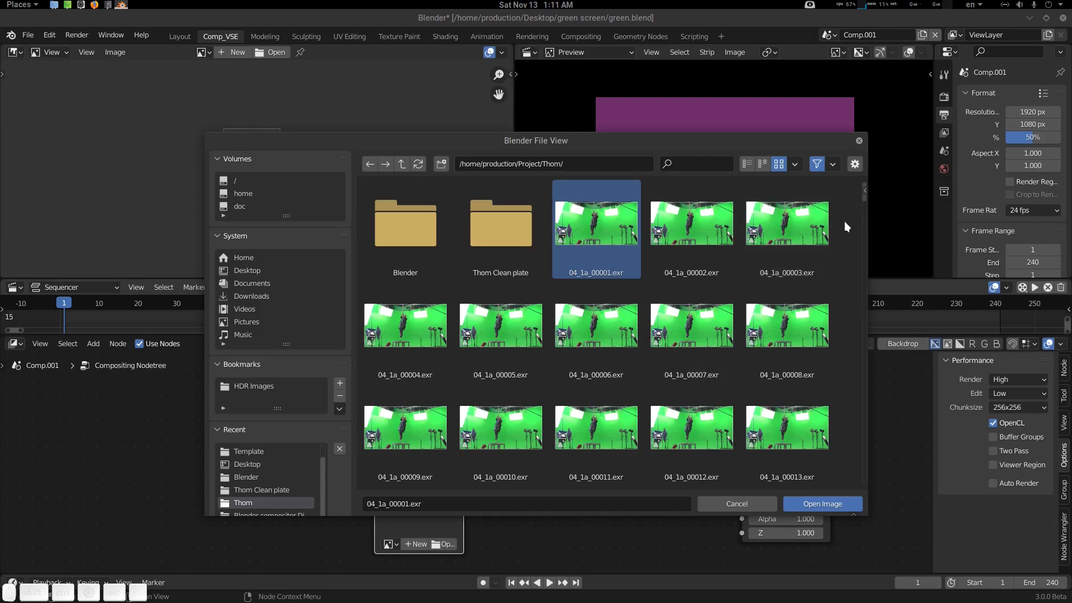
pyautogui.moveTo(862, 197); pyautogui.dragTo(863, 447)
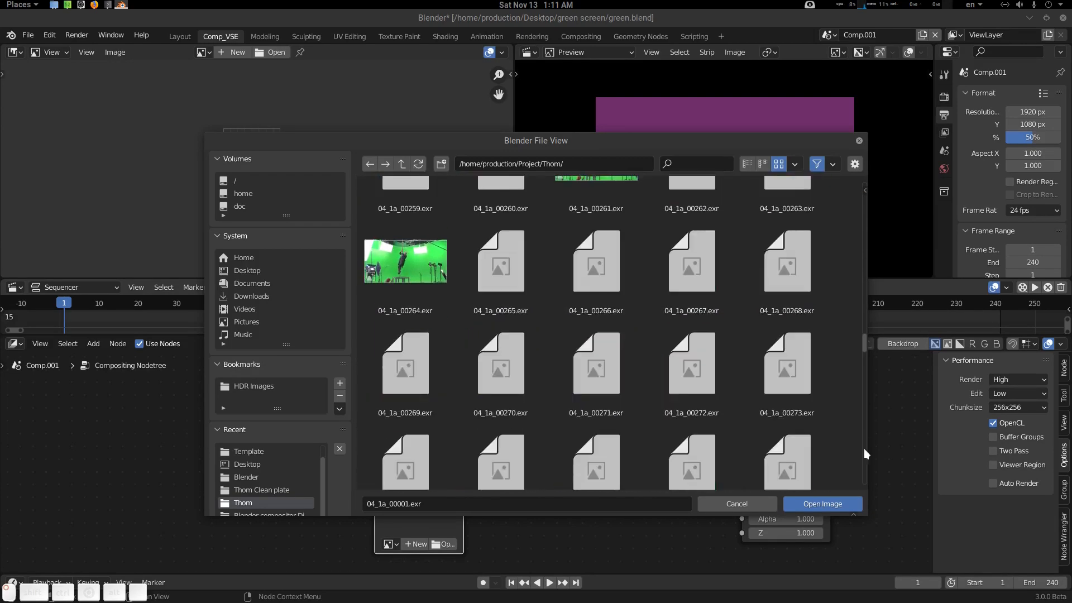
pyautogui.scroll(-5, 847, 376)
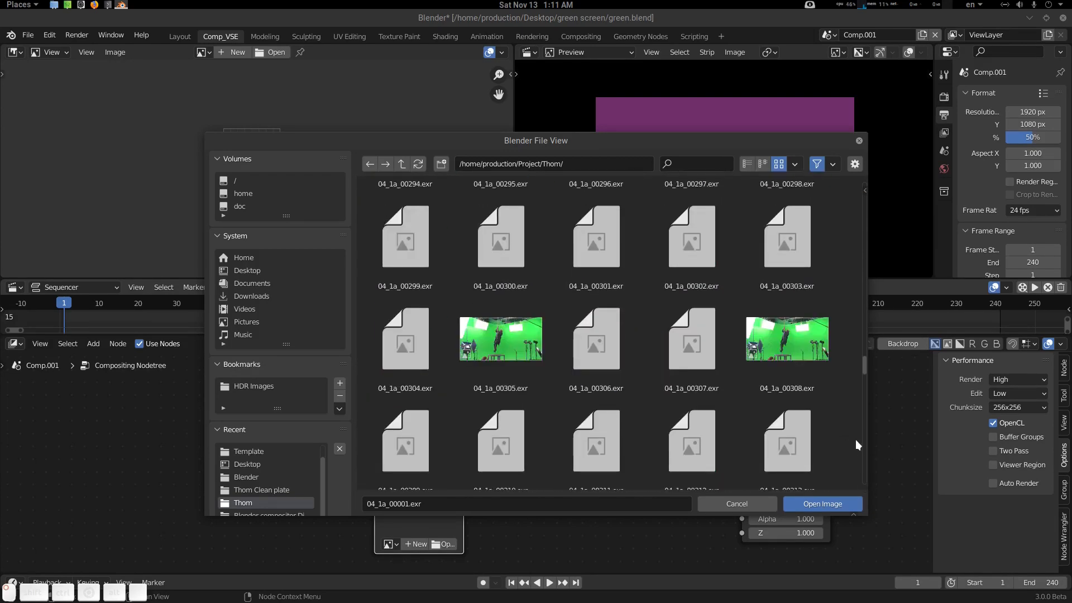
pyautogui.scroll(-3, 852, 448)
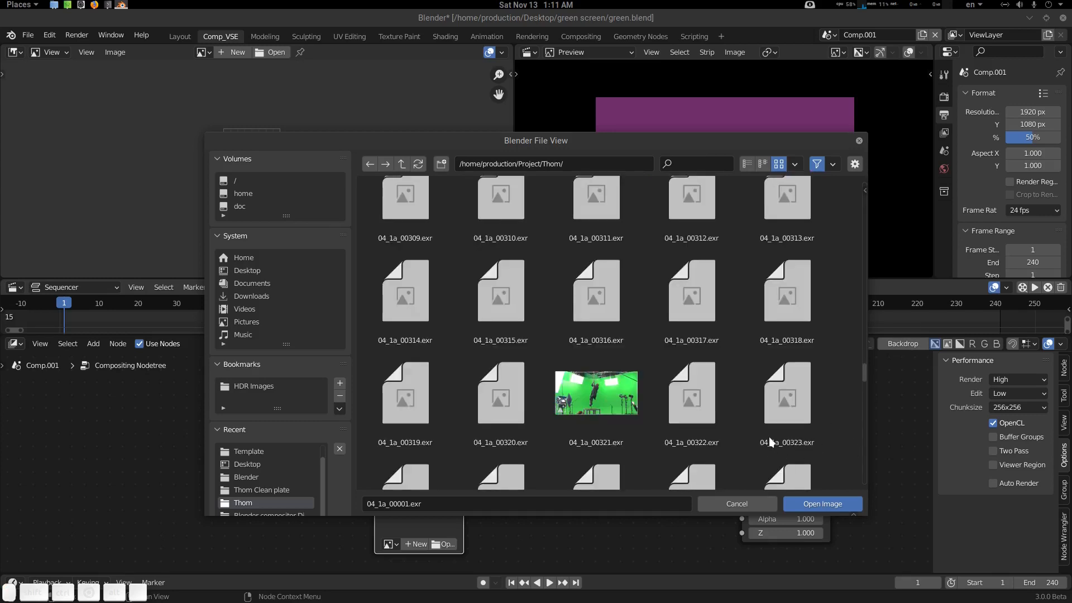
pyautogui.scroll(-15, 723, 374)
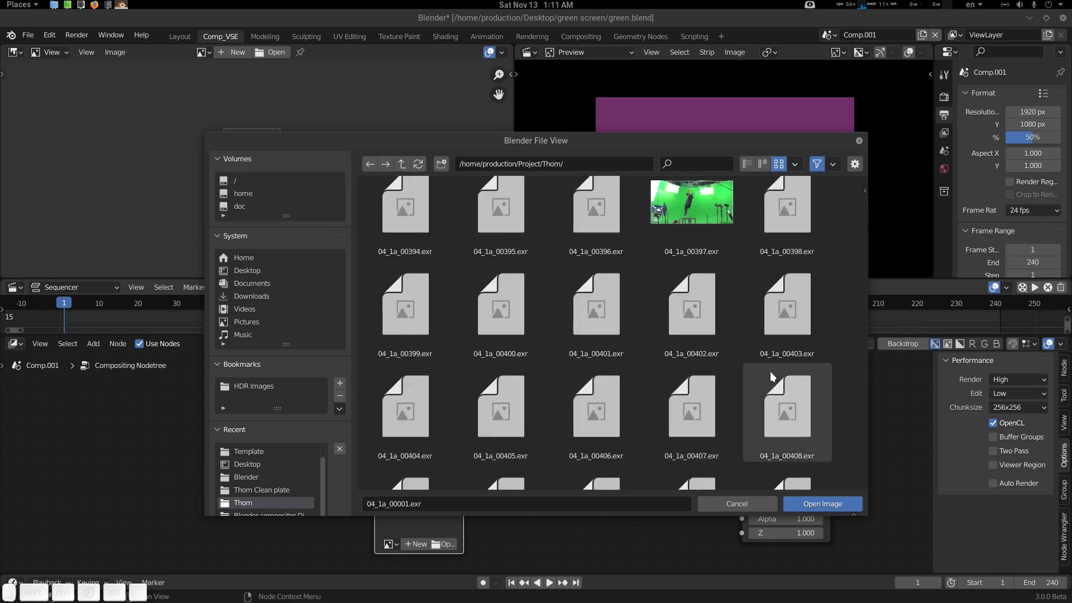
pyautogui.press('a')
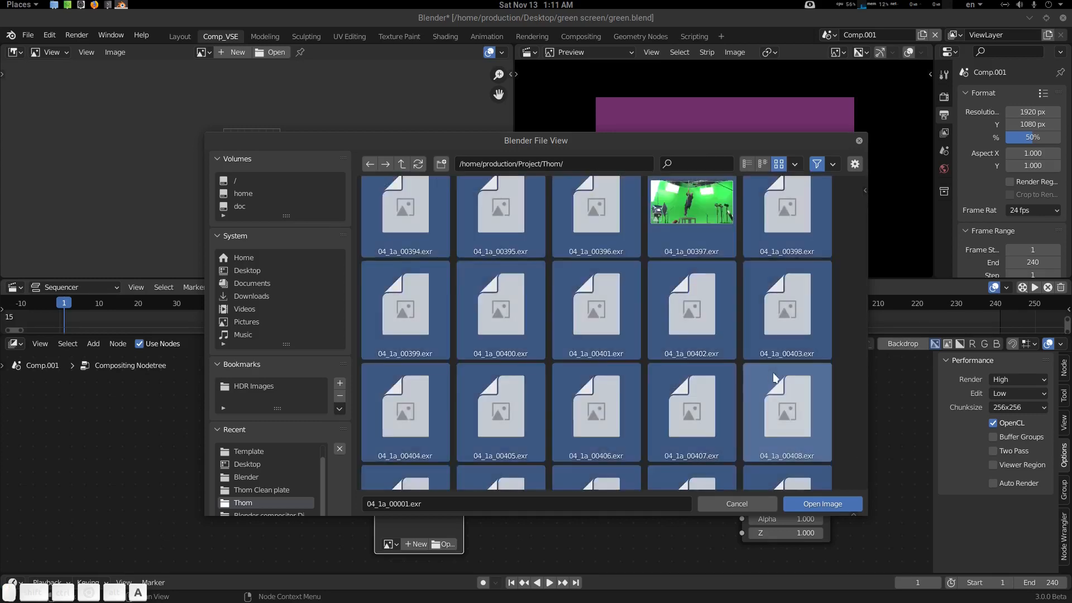
pyautogui.click(837, 504)
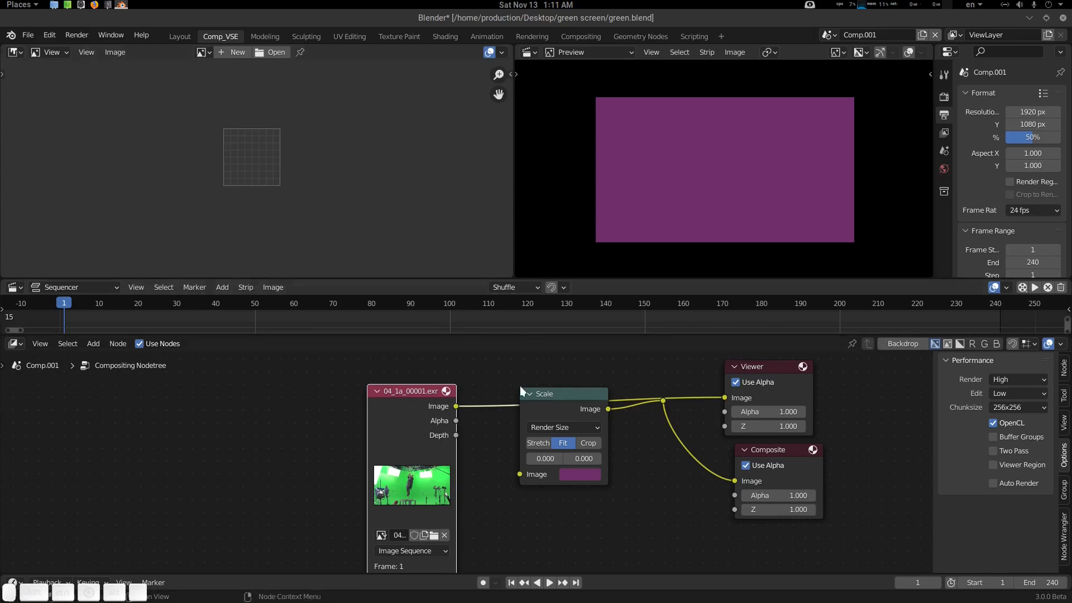
# - Move the image sequence node farther from the Scale node and connect its image output to the Viewer
pyautogui.moveTo(426, 395); pyautogui.dragTo(358, 380)
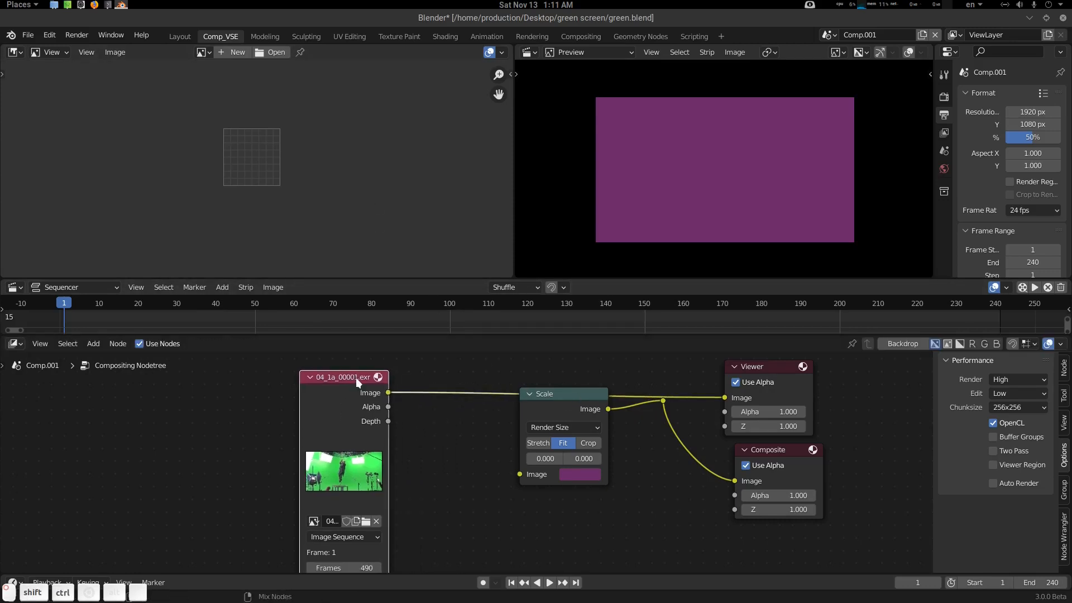
pyautogui.keyDown('ctrl'); pyautogui.keyDown('shift'); pyautogui.click(377, 380); pyautogui.keyUp('shift'); pyautogui.keyUp('ctrl')
pyautogui.keyDown('ctrl'); pyautogui.keyDown('shift'); pyautogui.click(371, 378); pyautogui.keyUp('shift'); pyautogui.keyUp('ctrl')
pyautogui.keyDown('ctrl'); pyautogui.keyDown('shift'); pyautogui.click(370, 378); pyautogui.keyUp('shift'); pyautogui.keyUp('ctrl')
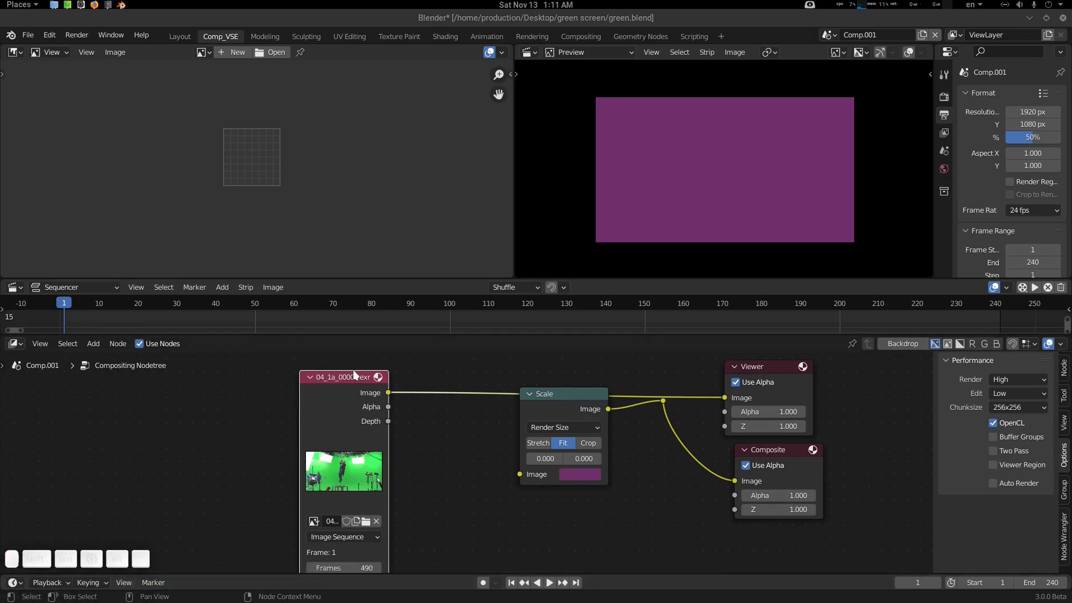
# - Display Viewer Node.001 in the image editor and preview the image sequence node
pyautogui.click(205, 53)
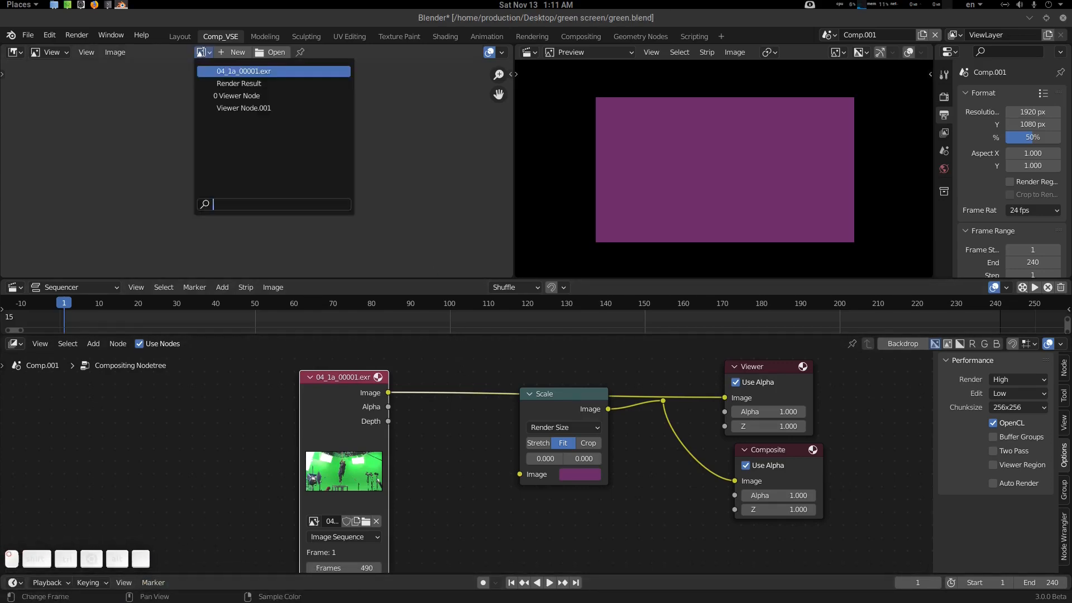
pyautogui.click(251, 110)
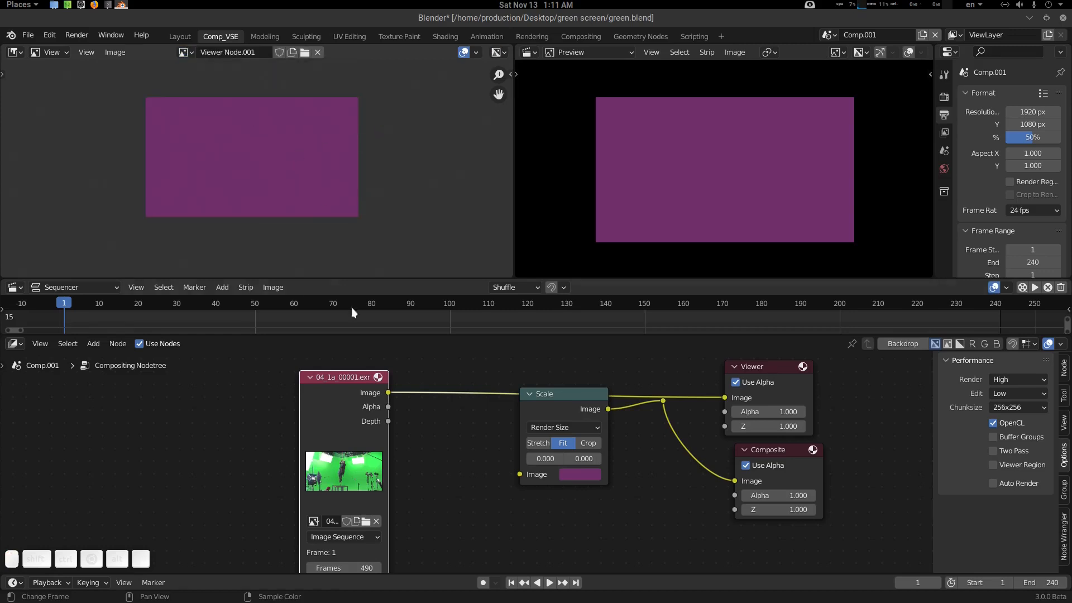
pyautogui.keyDown('ctrl'); pyautogui.keyDown('shift'); pyautogui.click(360, 377); pyautogui.keyUp('shift'); pyautogui.keyUp('ctrl')
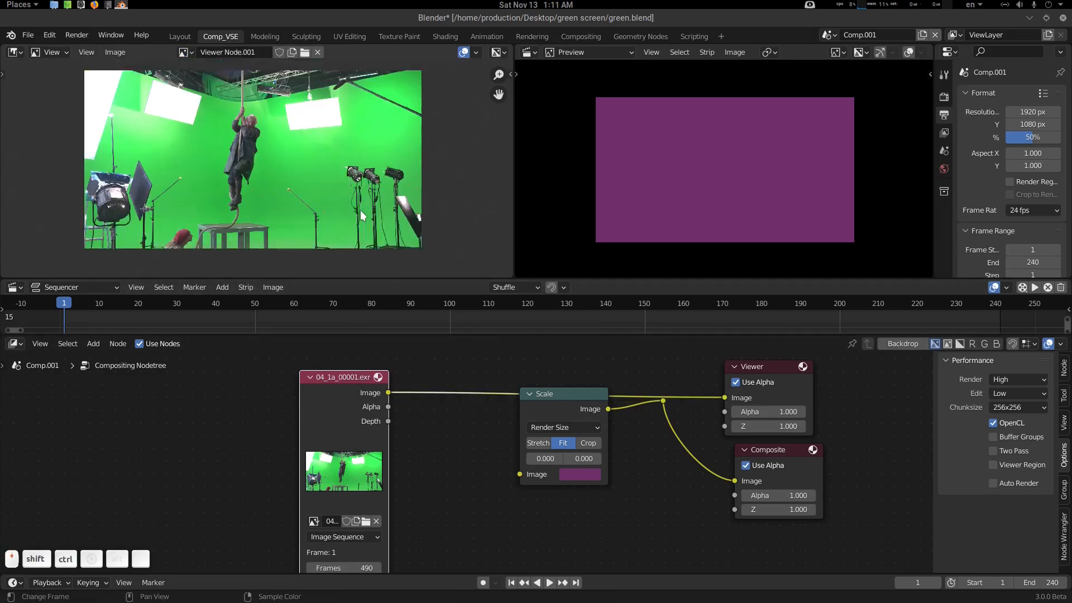
# - Connect the image sequence to the Scale node's Image input and route the scaled output to the Viewer
pyautogui.moveTo(393, 390); pyautogui.dragTo(345, 392, button='middle')
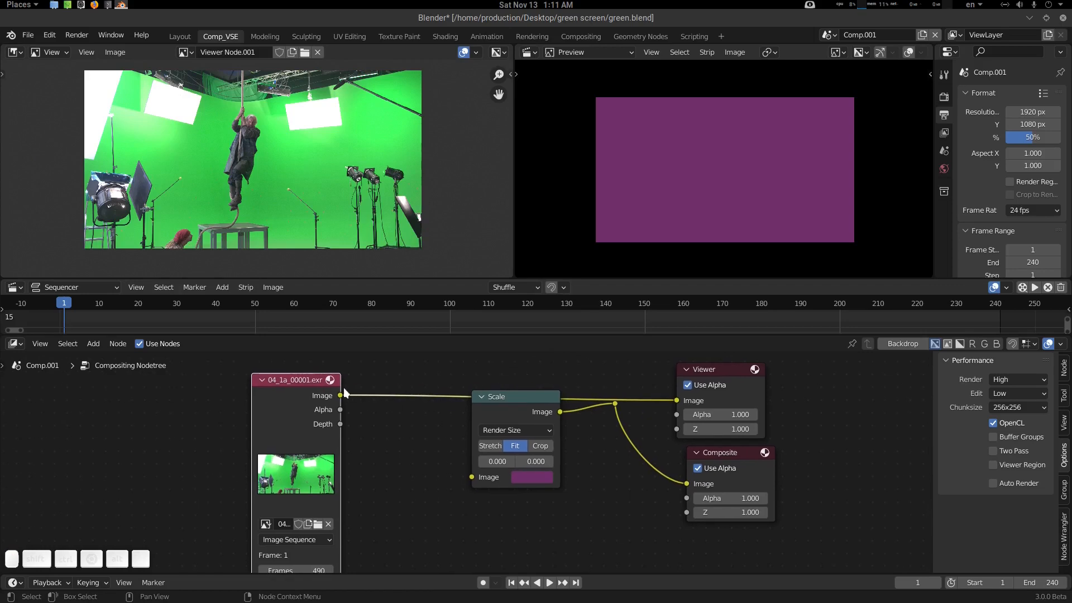
pyautogui.moveTo(340, 396); pyautogui.dragTo(472, 476)
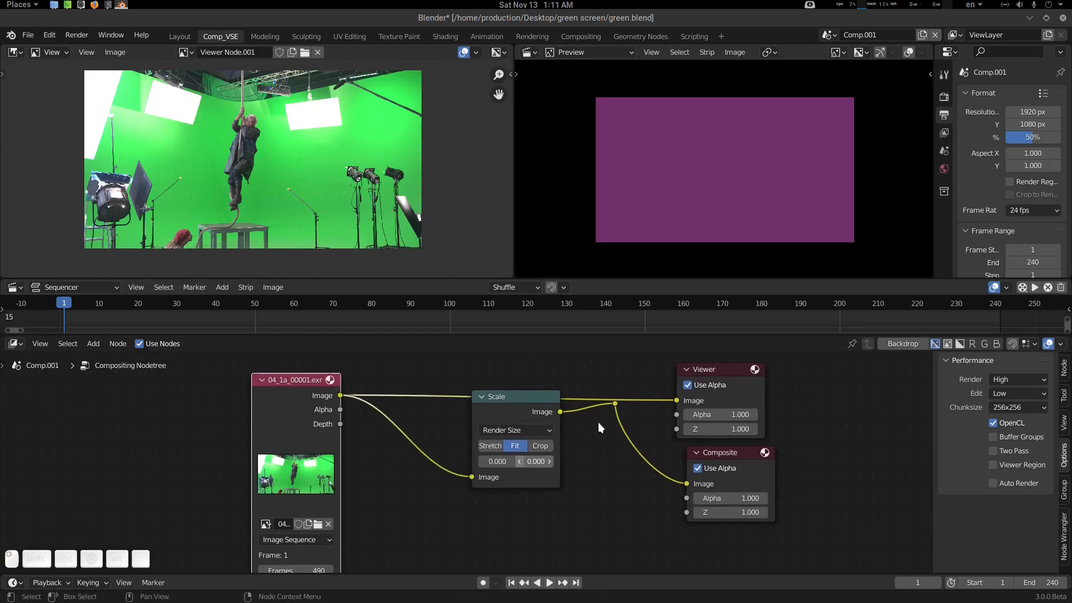
pyautogui.keyDown('ctrl'); pyautogui.keyDown('shift'); pyautogui.click(616, 403); pyautogui.keyUp('shift'); pyautogui.keyUp('ctrl')
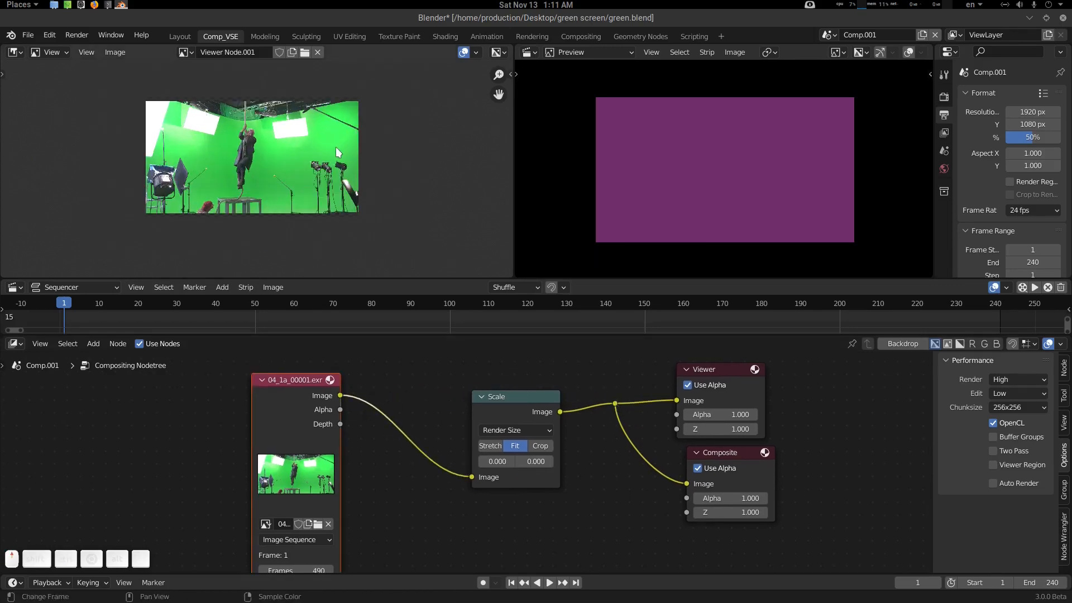
# - Scrub the timeline to frame 23 and set the render resolution percentage to 100%
pyautogui.moveTo(132, 302); pyautogui.dragTo(149, 304)
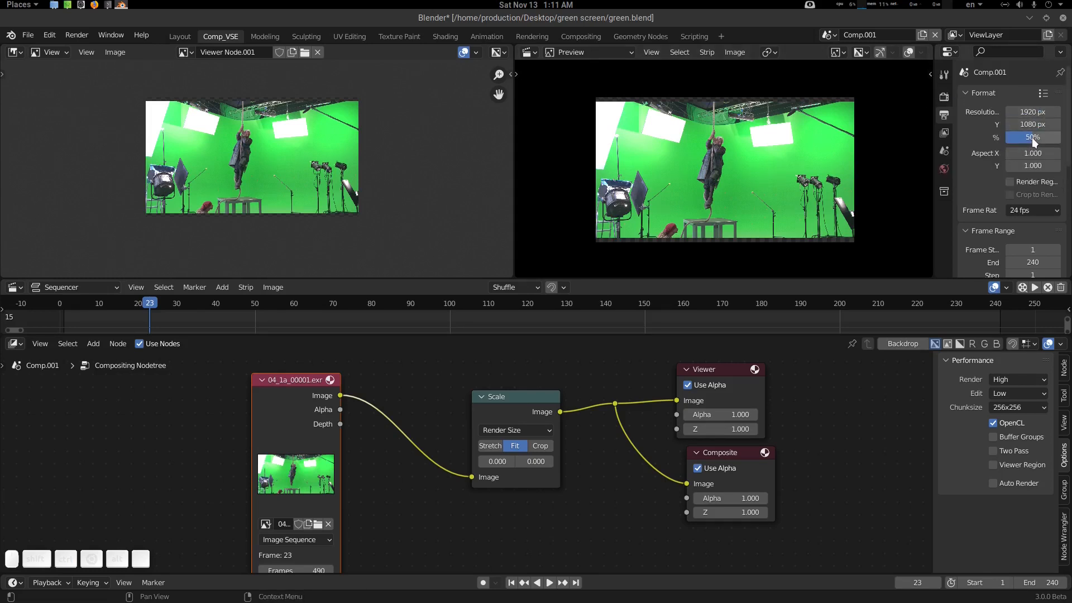
pyautogui.moveTo(1034, 143); pyautogui.dragTo(1059, 137)
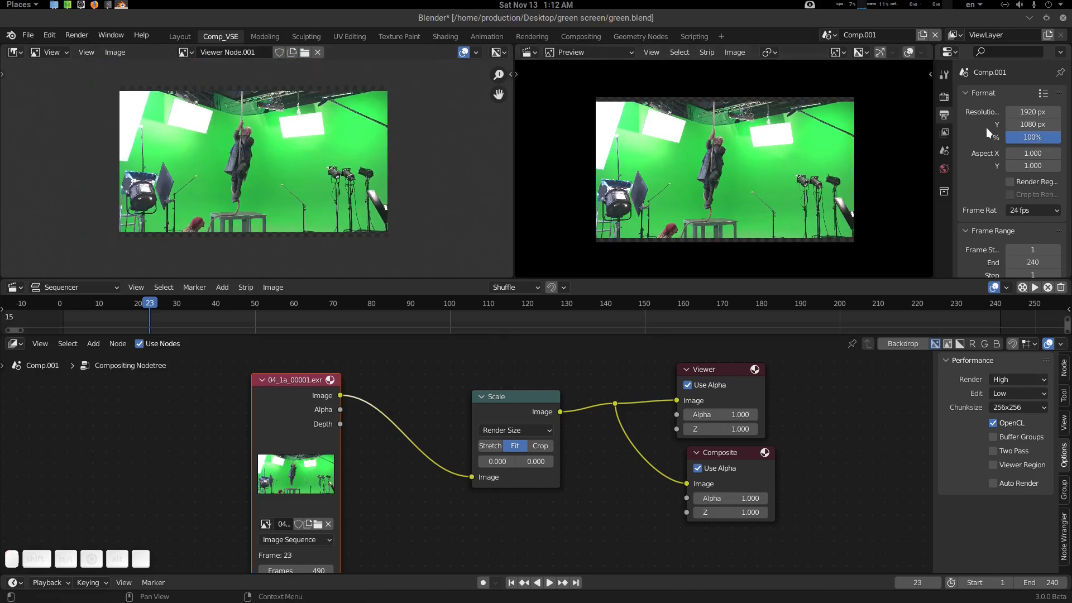
# - Set the render resolution percentage to 50% and go to frame 27 in the timeline
pyautogui.click(1024, 136)
pyautogui.write('50')
pyautogui.press('Return')
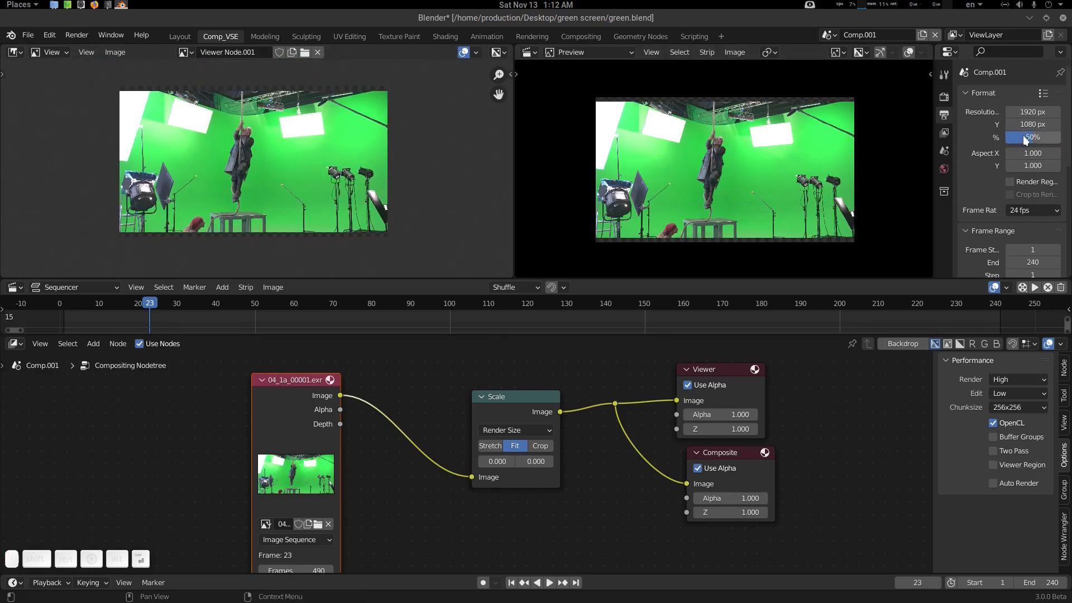
pyautogui.click(164, 302)
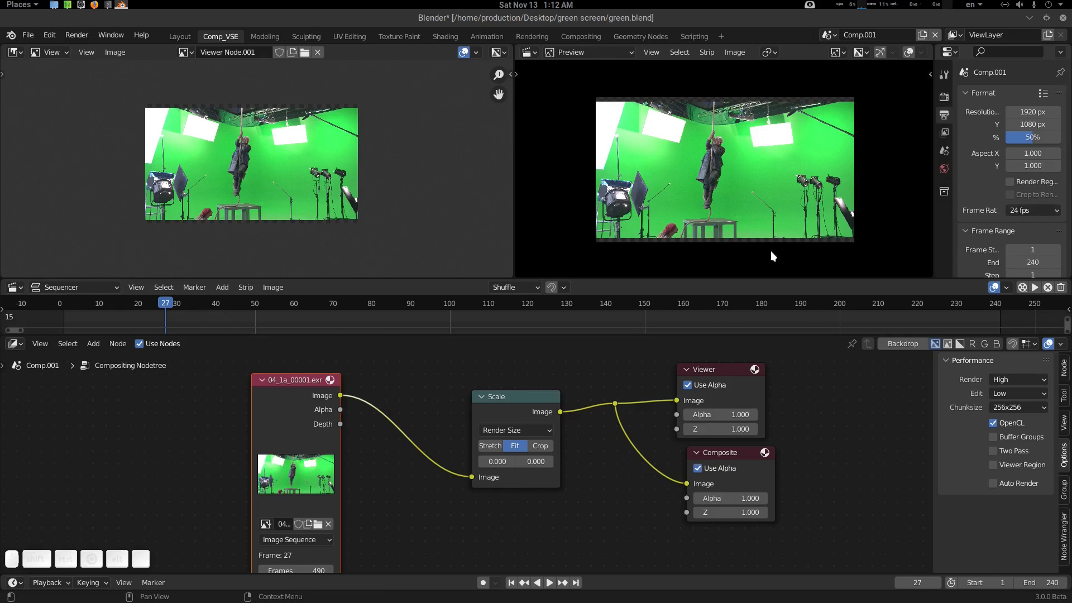
# - Move the image sequence node away from the Scale node to make room for more nodes between them
pyautogui.scroll(1, 373, 403)
pyautogui.moveTo(399, 403); pyautogui.dragTo(449, 418, button='middle')
pyautogui.click(448, 419)
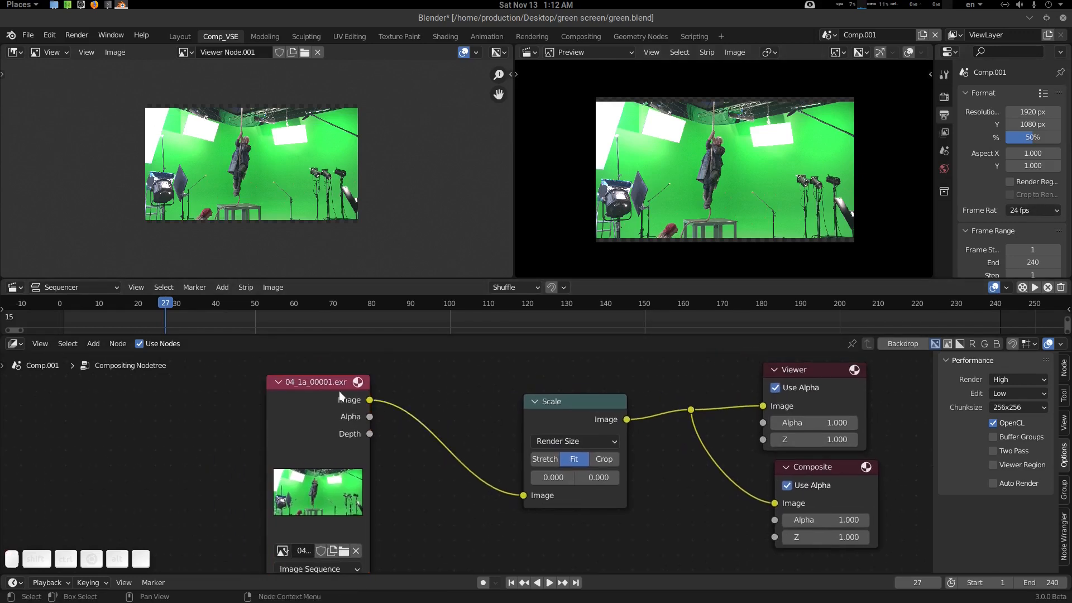
pyautogui.moveTo(340, 395); pyautogui.dragTo(214, 395)
pyautogui.moveTo(323, 394); pyautogui.dragTo(363, 392, button='middle')
pyautogui.scroll(-1, 456, 410)
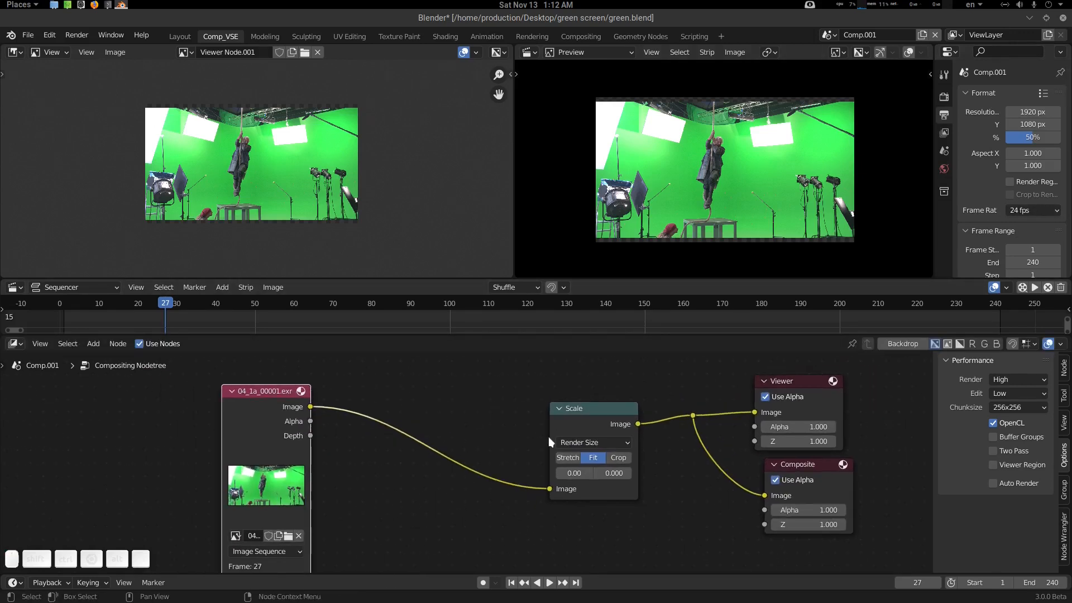
pyautogui.moveTo(250, 397); pyautogui.dragTo(236, 397)
pyautogui.scroll(1, 253, 152)
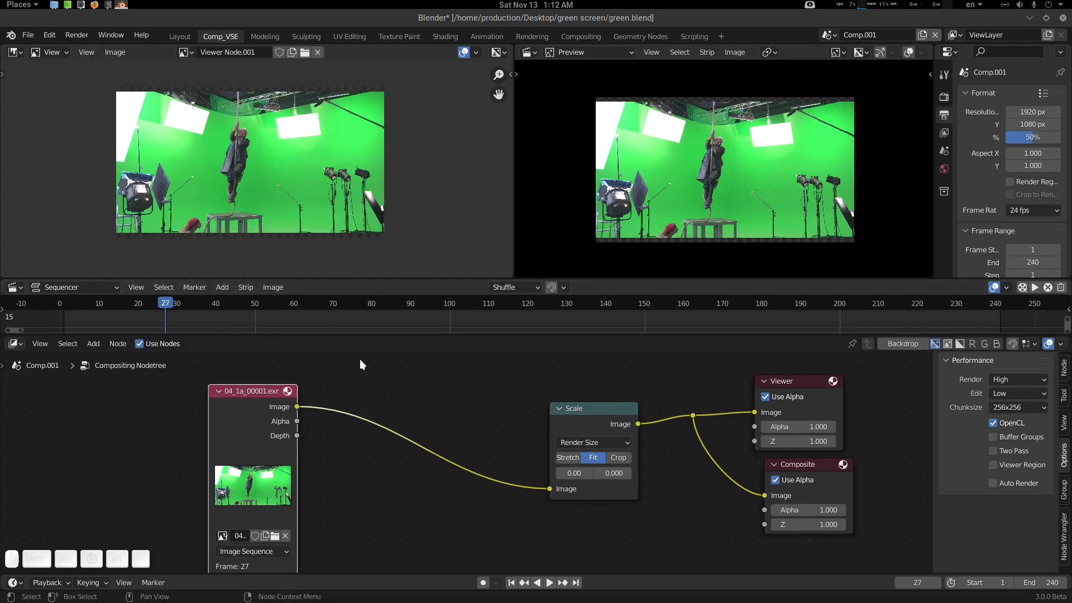
# - Insert a Keying node on the link between the image sequence and the Scale node
pyautogui.moveTo(434, 414); pyautogui.dragTo(447, 414, button='middle')
pyautogui.click(405, 388)
pyautogui.hotkey('shift', 'a')
pyautogui.click(405, 388)
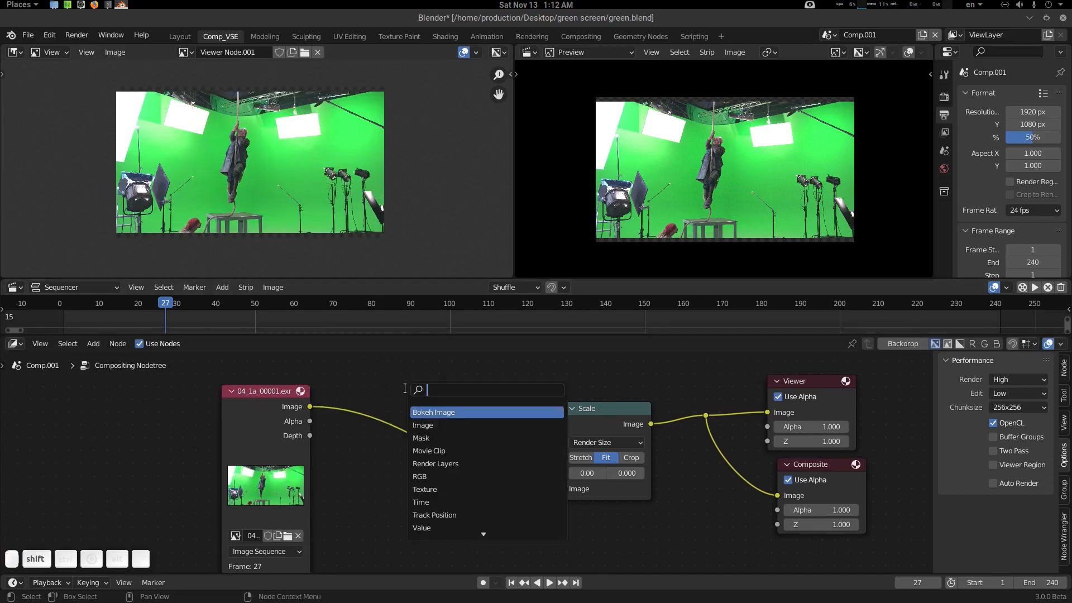
pyautogui.write('key')
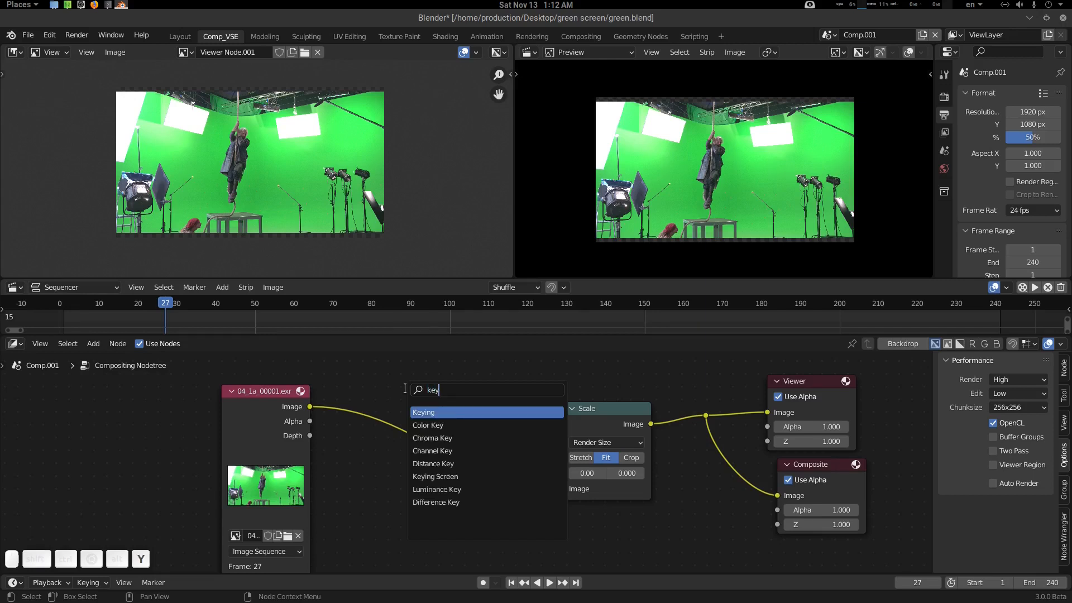
pyautogui.press('Return')
pyautogui.click(362, 348)
pyautogui.moveTo(467, 398); pyautogui.dragTo(473, 330, button='middle')
pyautogui.scroll(-1, 478, 427)
pyautogui.moveTo(470, 446); pyautogui.dragTo(472, 418, button='middle')
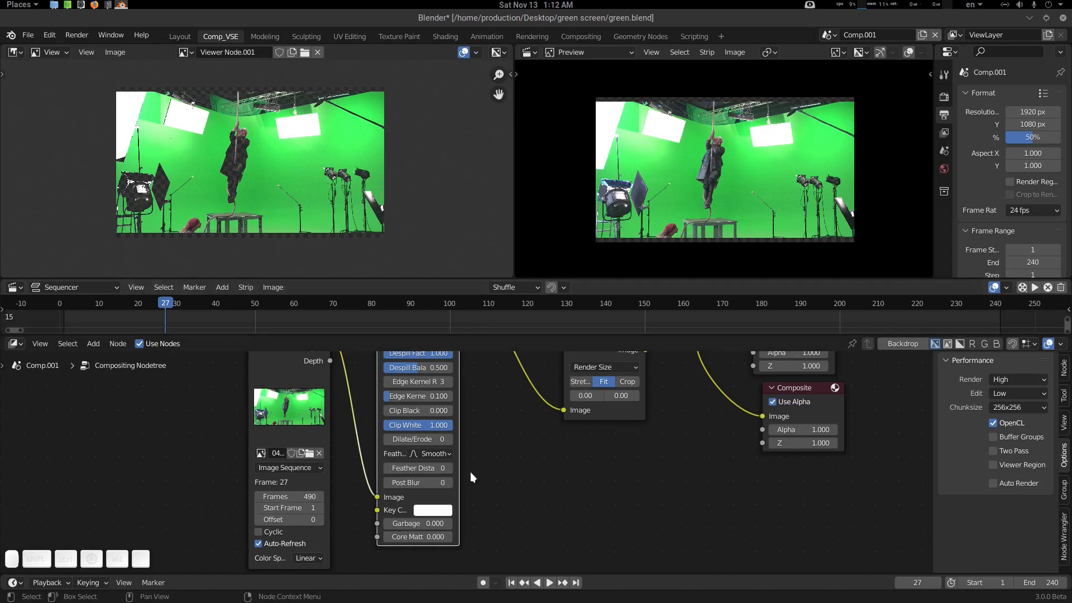
# - Sample the Keying node's key colour from the green backdrop in the viewer image and darken it to a value of 0.233
pyautogui.click(447, 510)
pyautogui.click(512, 458)
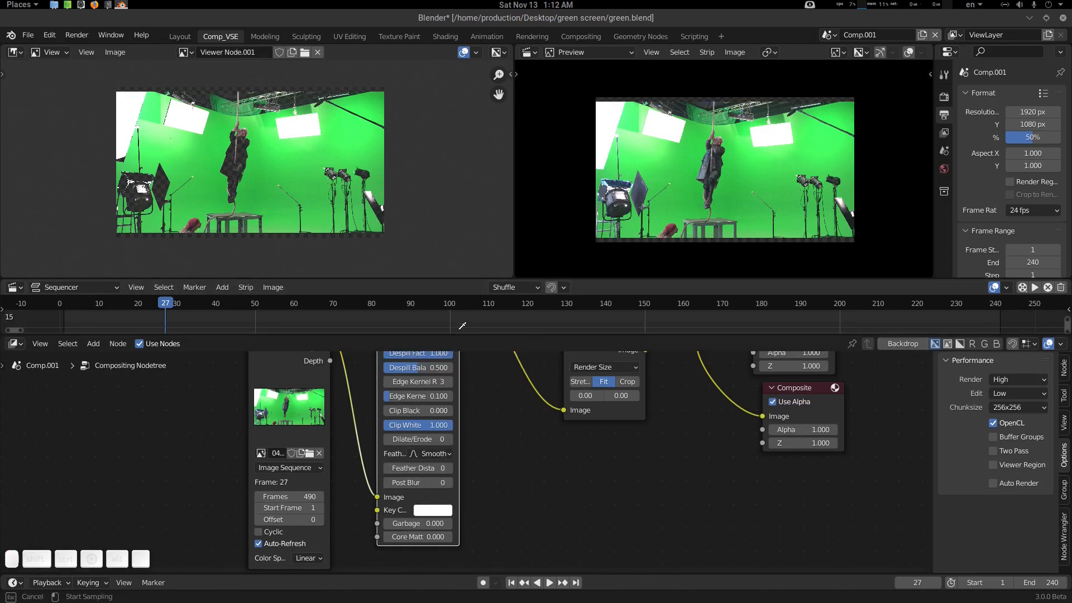
pyautogui.click(306, 147)
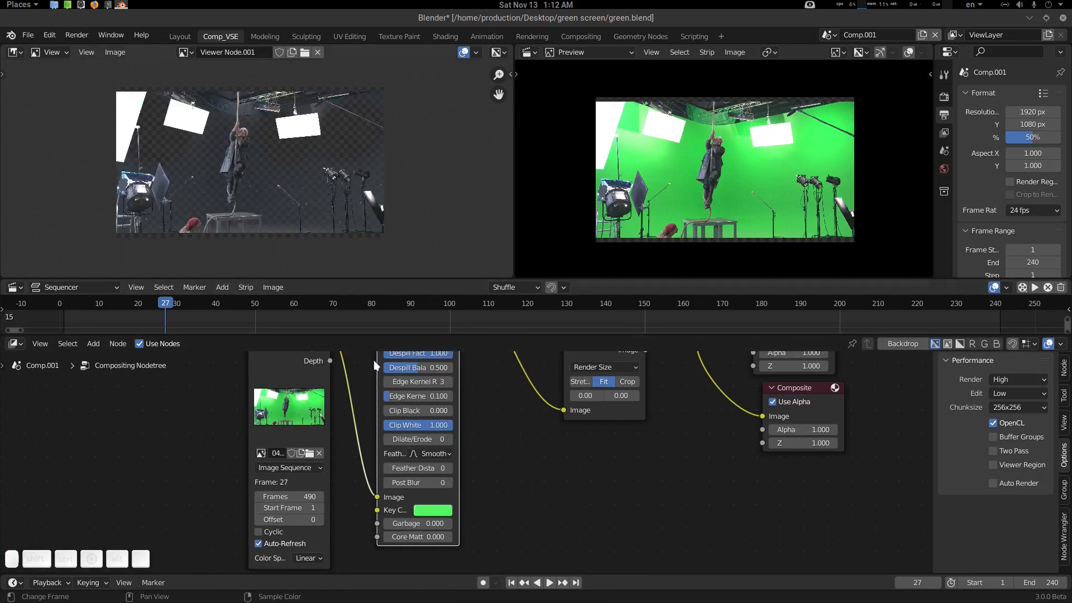
pyautogui.click(441, 510)
pyautogui.moveTo(515, 377)
pyautogui.mouseDown()
pyautogui.moveTo(515, 393)
pyautogui.moveTo(515, 383)
pyautogui.mouseUp()
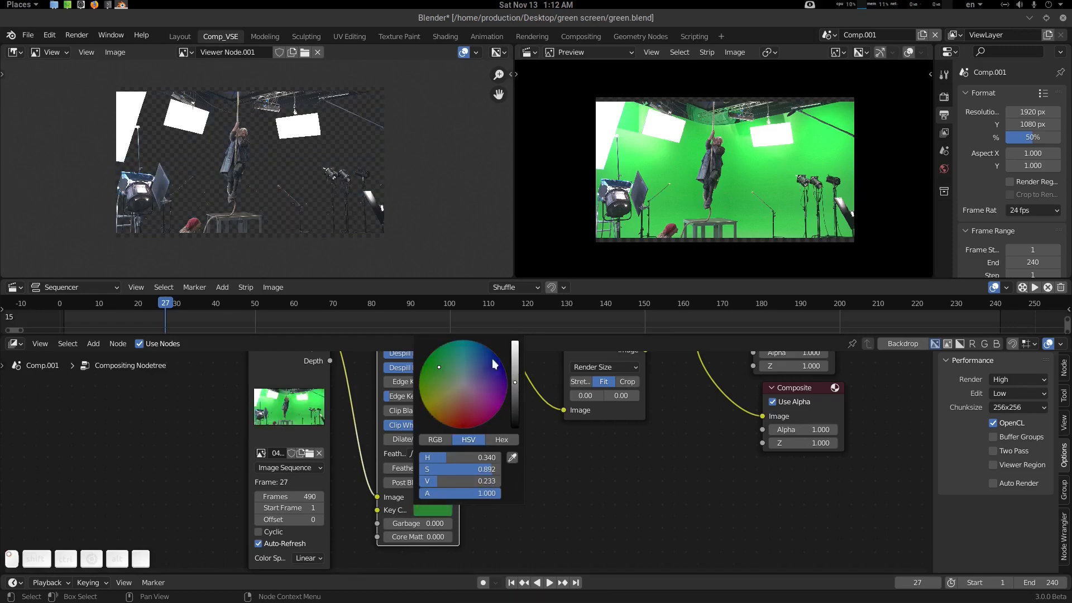
# - Inspect the keyed actor up close and in the whole shot, moving to frame 38 in the timeline
pyautogui.scroll(6, 244, 126)
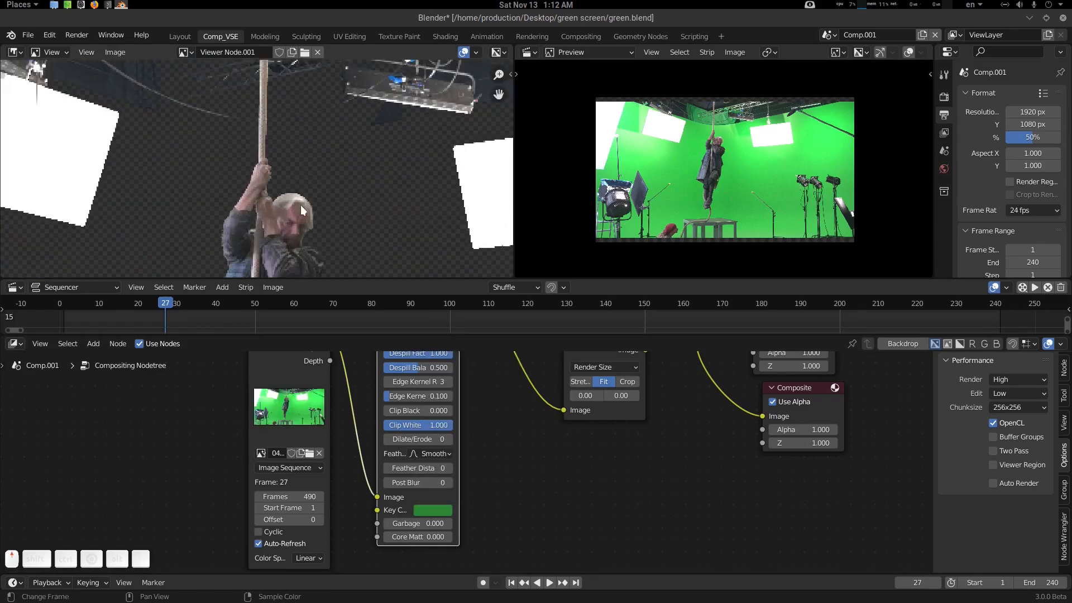
pyautogui.scroll(2, 301, 205)
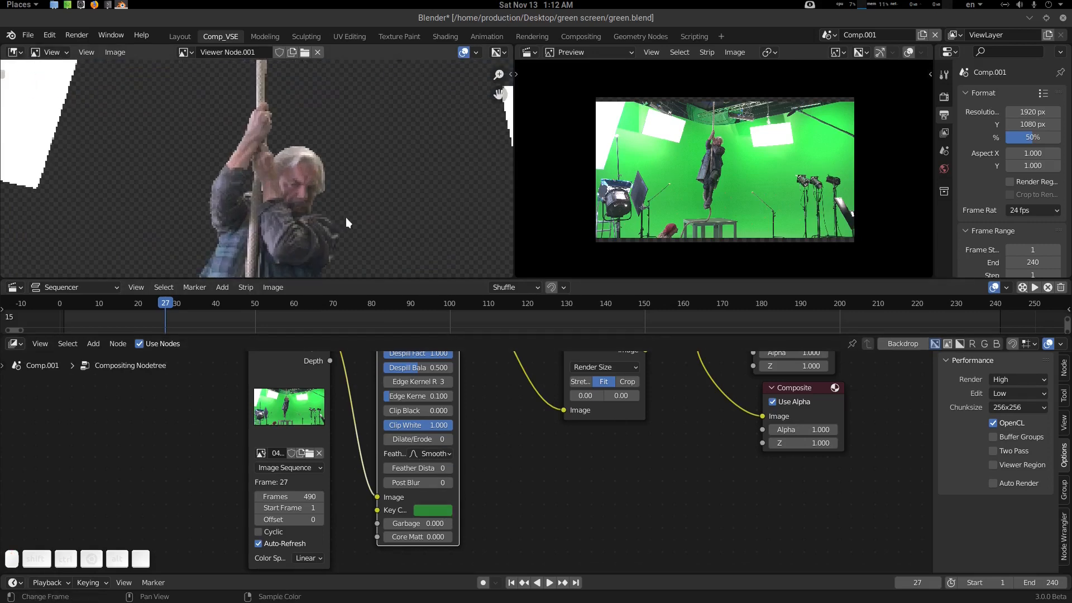
pyautogui.scroll(-5, 346, 218)
pyautogui.moveTo(346, 218); pyautogui.dragTo(345, 187, button='middle')
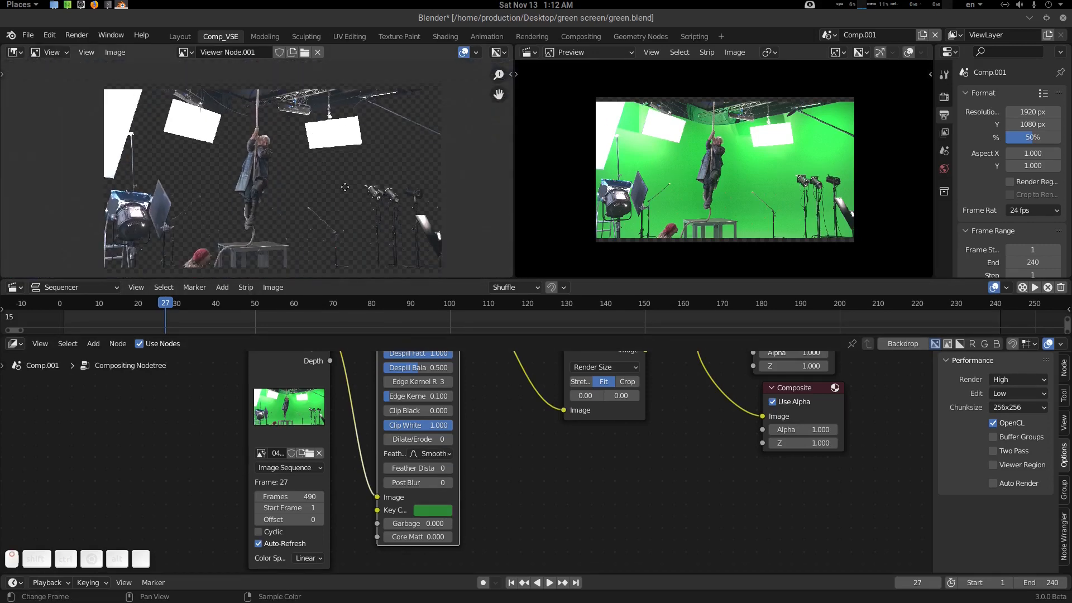
pyautogui.moveTo(278, 167); pyautogui.dragTo(300, 147, button='middle')
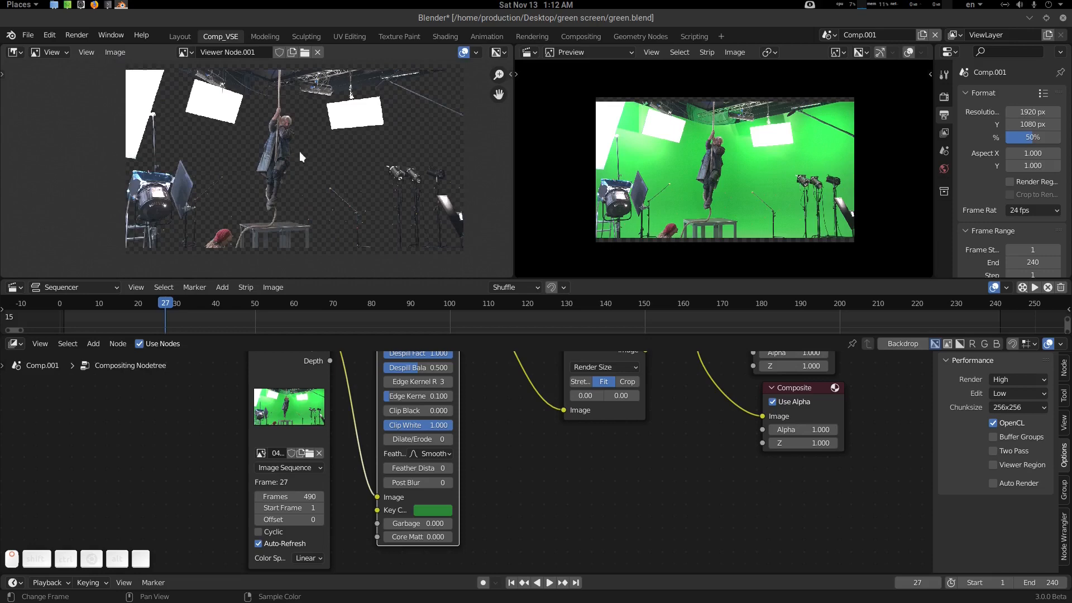
pyautogui.click(206, 310)
pyautogui.scroll(2, 267, 162)
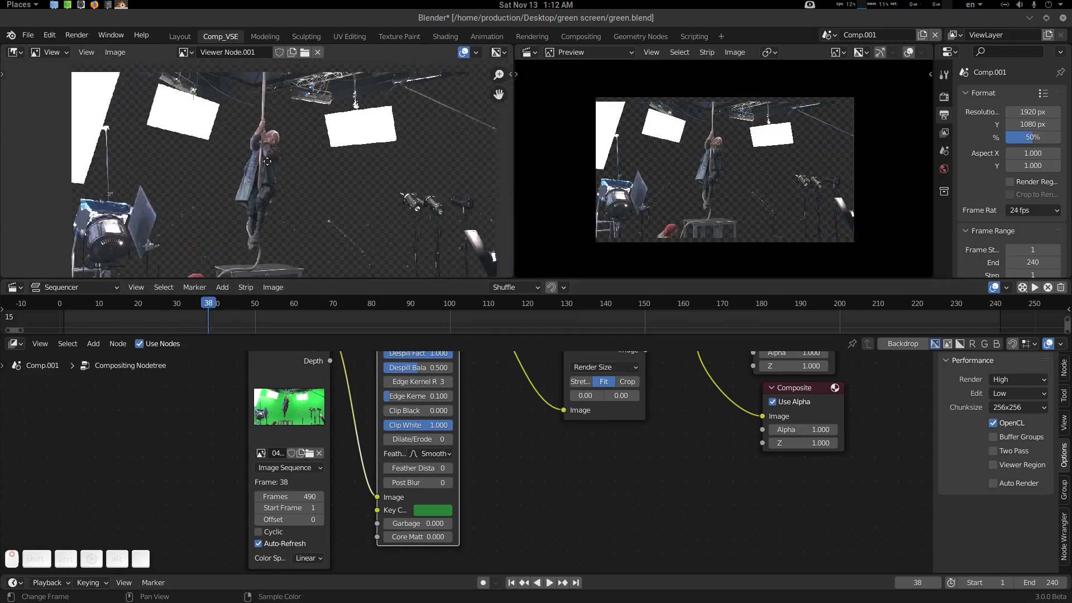
pyautogui.scroll(-1, 268, 162)
pyautogui.moveTo(264, 159); pyautogui.dragTo(267, 142, button='middle')
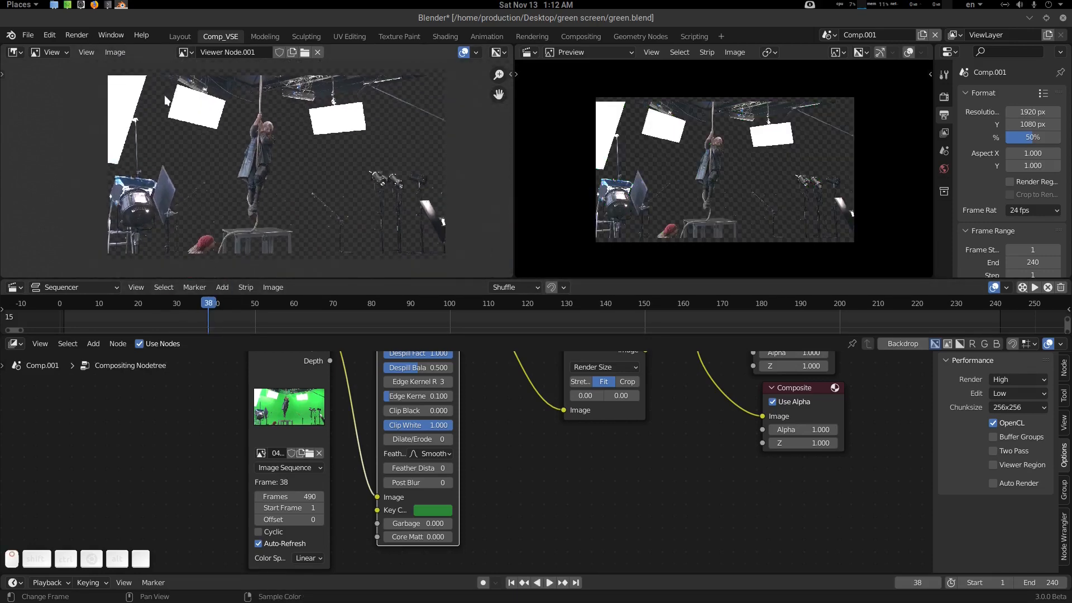
# - Switch the image editor to Mask mode and create a new mask named garbage
pyautogui.click(50, 52)
pyautogui.click(57, 95)
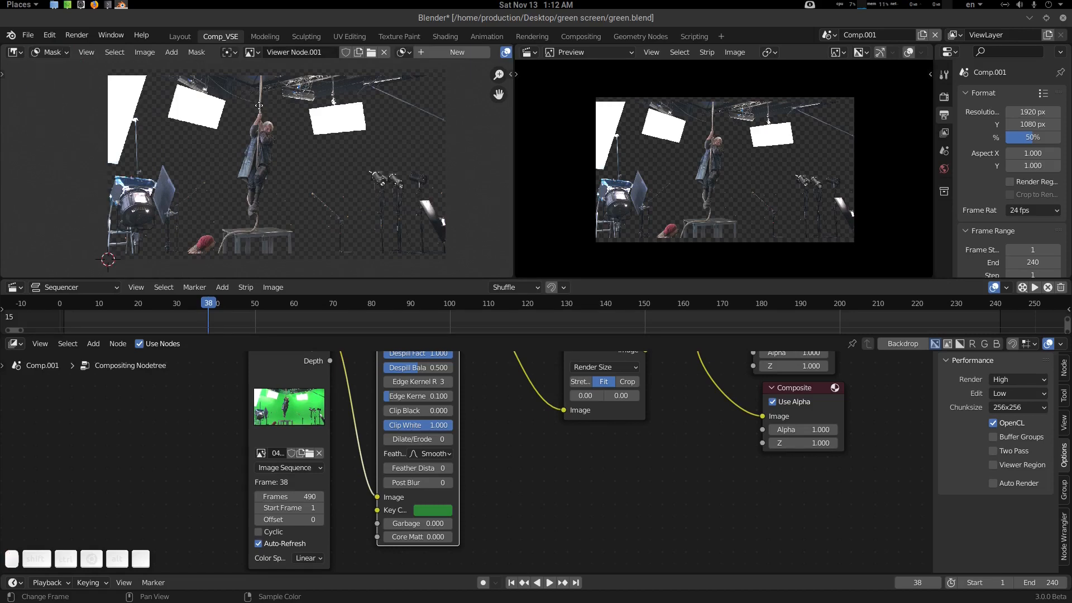
pyautogui.click(443, 51)
pyautogui.click(454, 51)
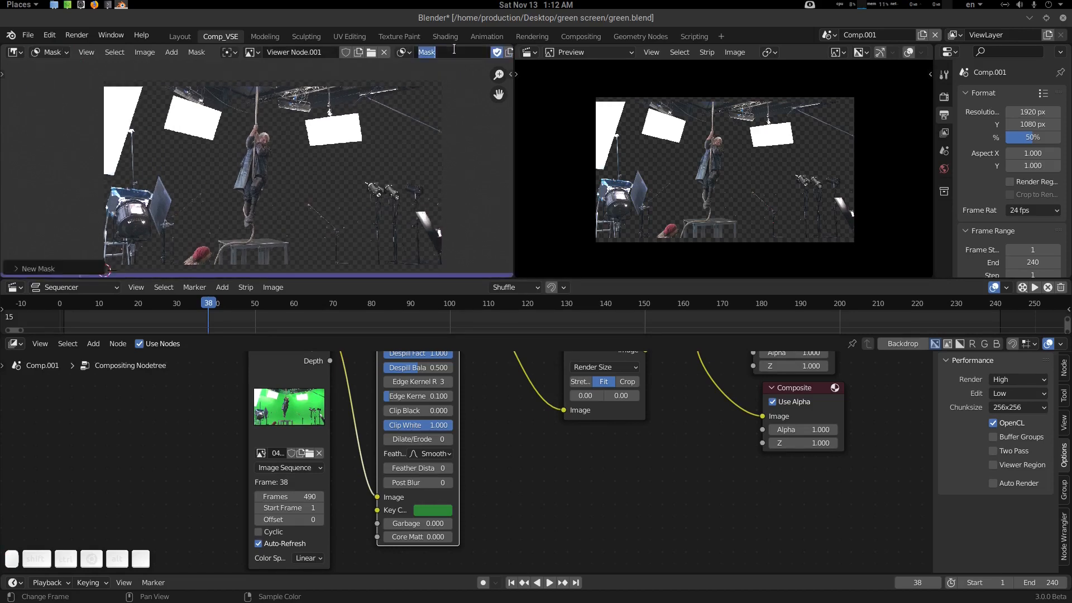
pyautogui.write('garbage')
pyautogui.press('Return')
# - Maximize the mask editor and show the mask layer settings in its sidebar
pyautogui.hotkey('ctrl', 'space')
pyautogui.scroll(4, 605, 309)
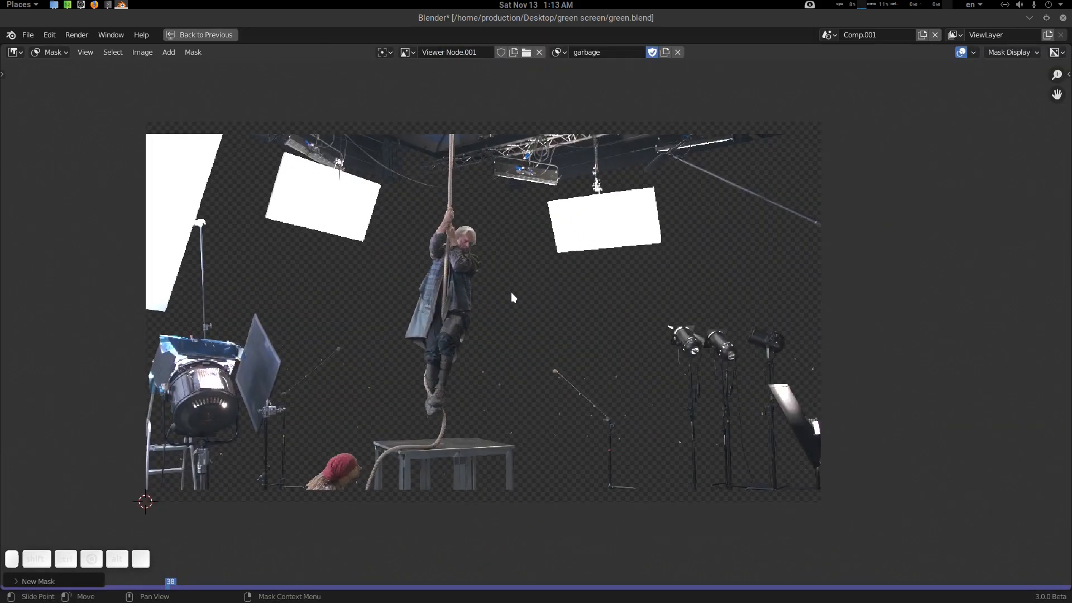
pyautogui.press('n')
pyautogui.click(1064, 102)
pyautogui.scroll(3, 536, 294)
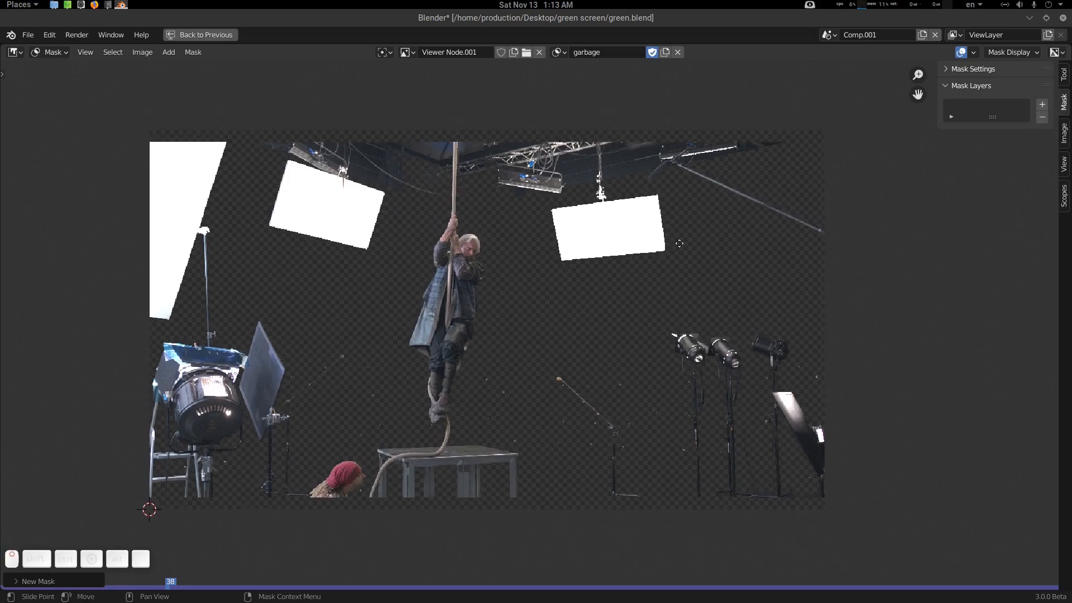
# - Start a mask spline at the table's near-left corner, running up beside the actor and across the rope above his hands
pyautogui.rightClick(389, 450)
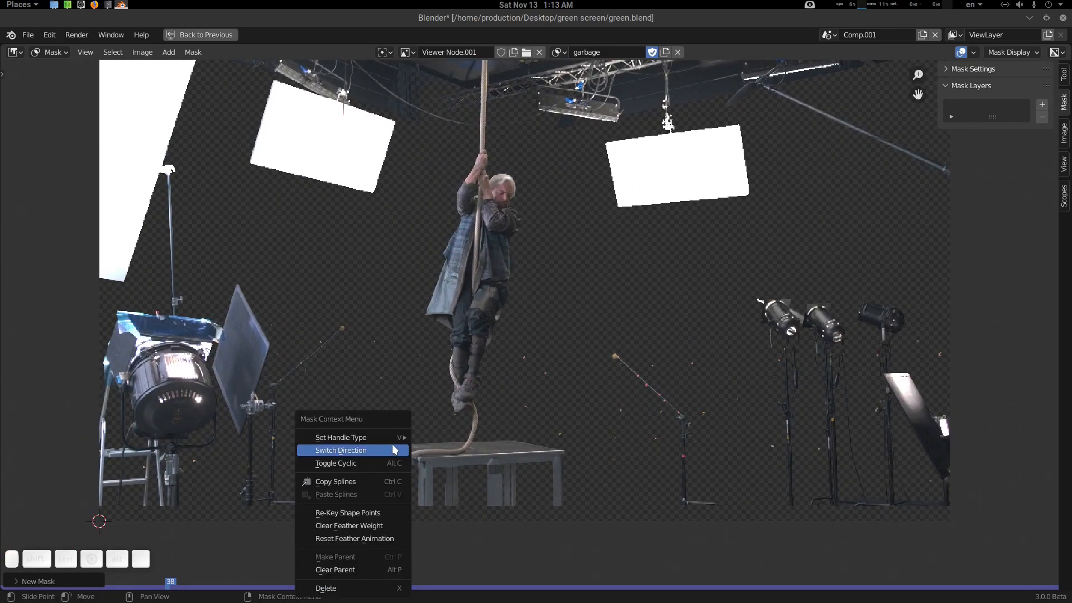
pyautogui.click(446, 393)
pyautogui.keyDown('ctrl'); pyautogui.click(455, 383); pyautogui.keyUp('ctrl')
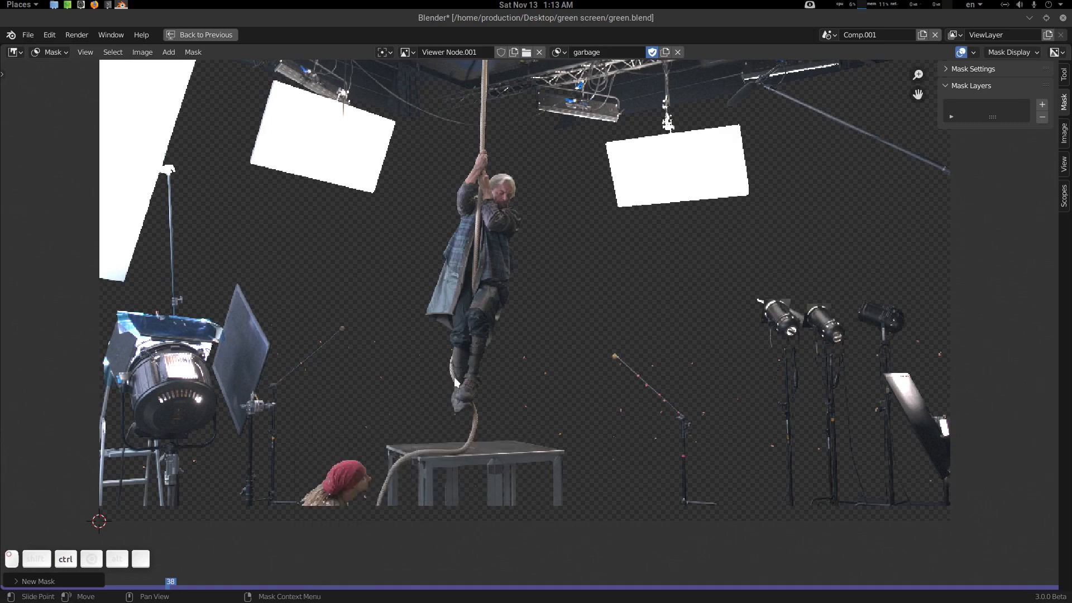
pyautogui.keyDown('ctrl'); pyautogui.click(395, 438); pyautogui.keyUp('ctrl')
pyautogui.keyDown('ctrl'); pyautogui.click(389, 444); pyautogui.keyUp('ctrl')
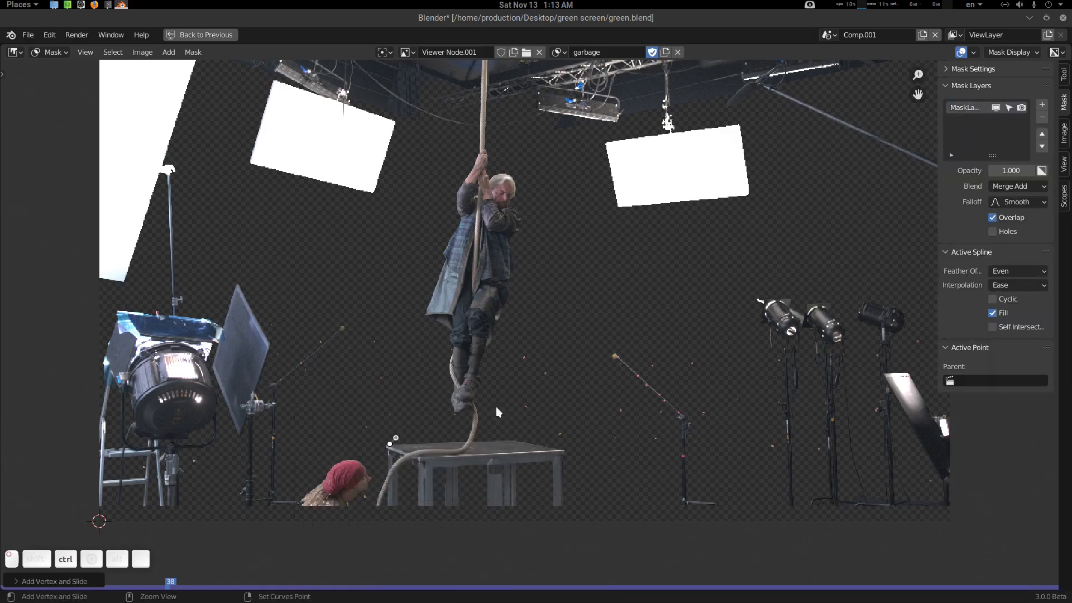
pyautogui.keyDown('ctrl'); pyautogui.click(425, 147); pyautogui.keyUp('ctrl')
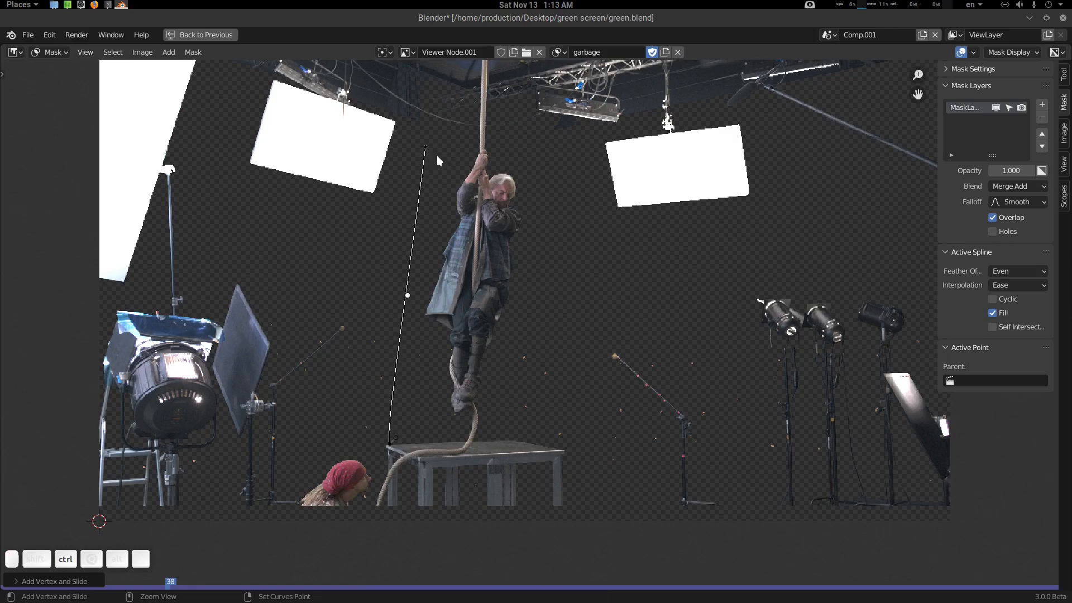
pyautogui.keyDown('ctrl'); pyautogui.click(488, 147); pyautogui.keyUp('ctrl')
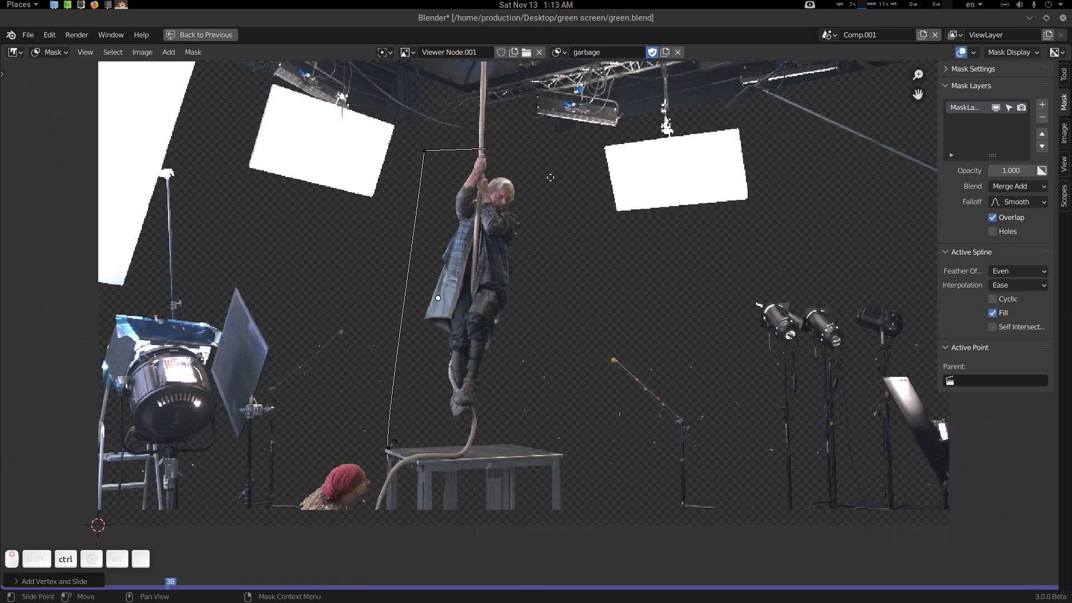
pyautogui.moveTo(550, 177); pyautogui.dragTo(542, 247, button='middle')
pyautogui.moveTo(479, 216); pyautogui.dragTo(544, 207)
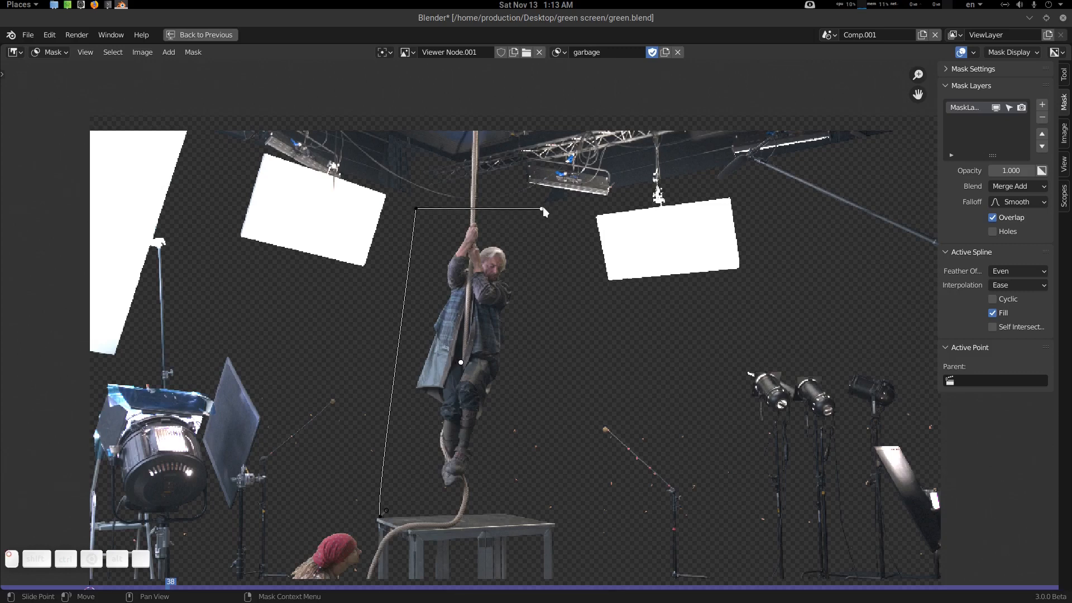
# - Add the last corner point on the table beside the actor's feet, close the spline, and restore the full workspace layout
pyautogui.keyDown('ctrl'); pyautogui.moveTo(544, 306); pyautogui.dragTo(540, 338, button='middle'); pyautogui.keyUp('ctrl')
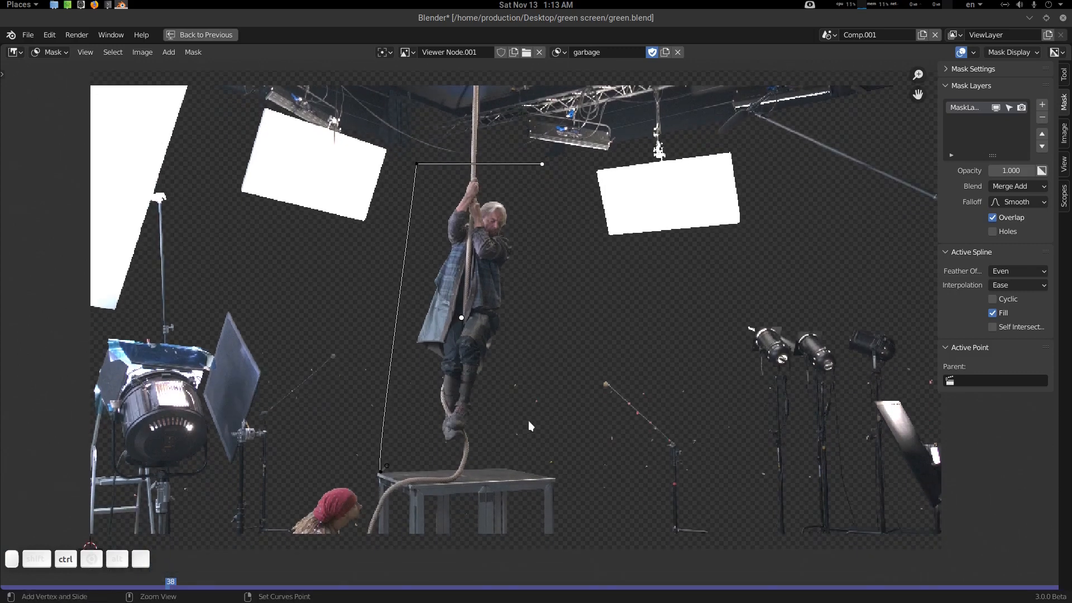
pyautogui.keyDown('ctrl'); pyautogui.click(518, 465); pyautogui.keyUp('ctrl')
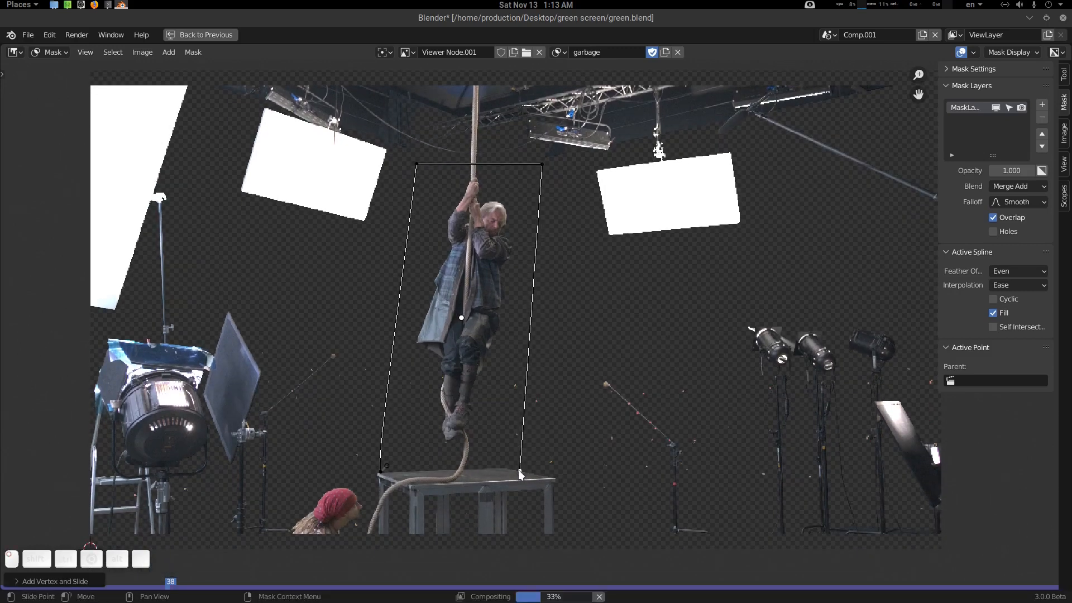
pyautogui.moveTo(518, 468); pyautogui.dragTo(509, 467)
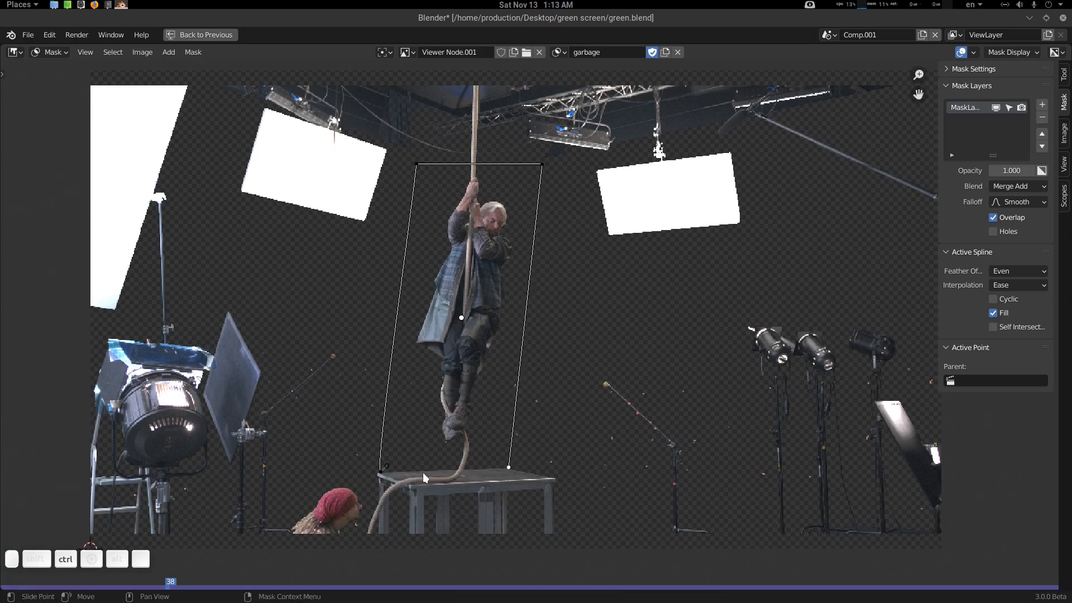
pyautogui.hotkey('alt', 'c')
pyautogui.moveTo(724, 278); pyautogui.dragTo(690, 273, button='middle')
pyautogui.hotkey('ctrl', 'space')
# - Add a Mask node above the image sequence node in the compositor
pyautogui.scroll(3, 401, 402)
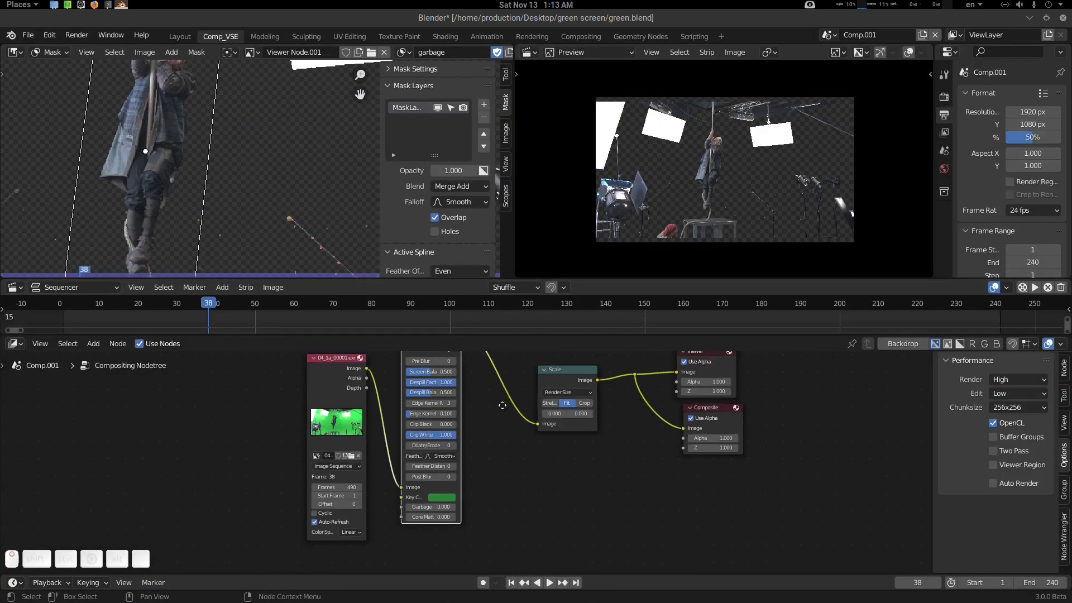
pyautogui.hotkey('shift', 'a')
pyautogui.click(306, 377)
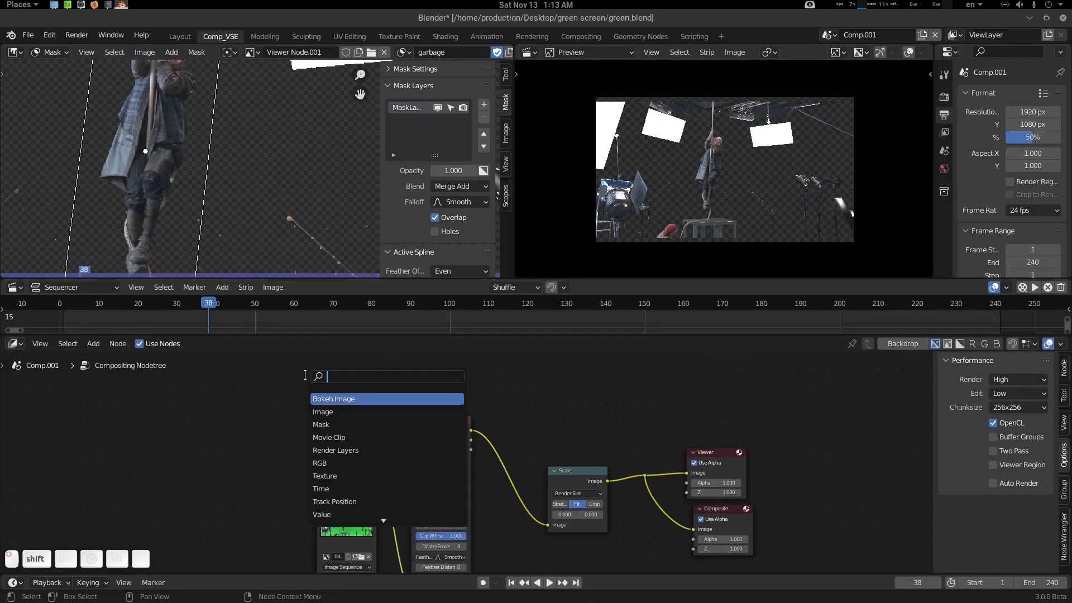
pyautogui.write('mask')
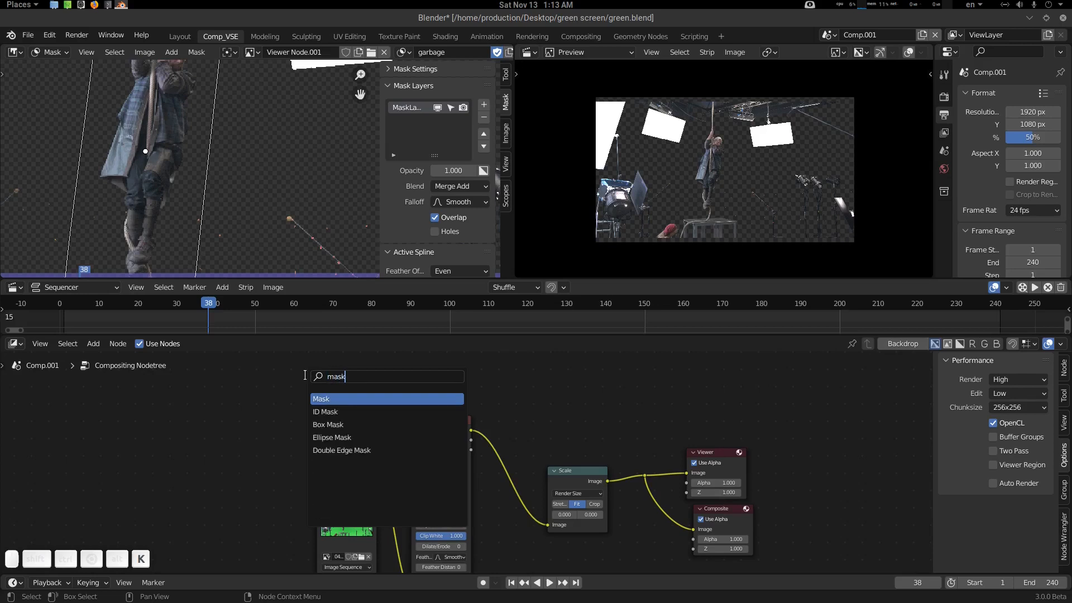
pyautogui.press('Return')
pyautogui.click(304, 376)
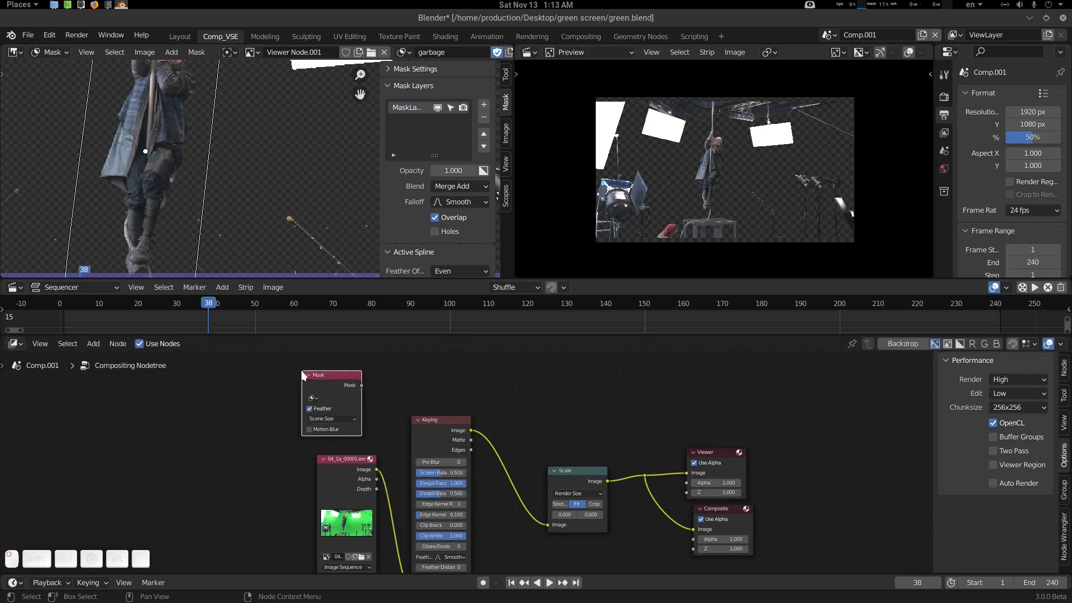
# - Assign the garbage mask to the Mask node and set its size source to Fixed
pyautogui.click(312, 397)
pyautogui.click(341, 413)
pyautogui.click(346, 419)
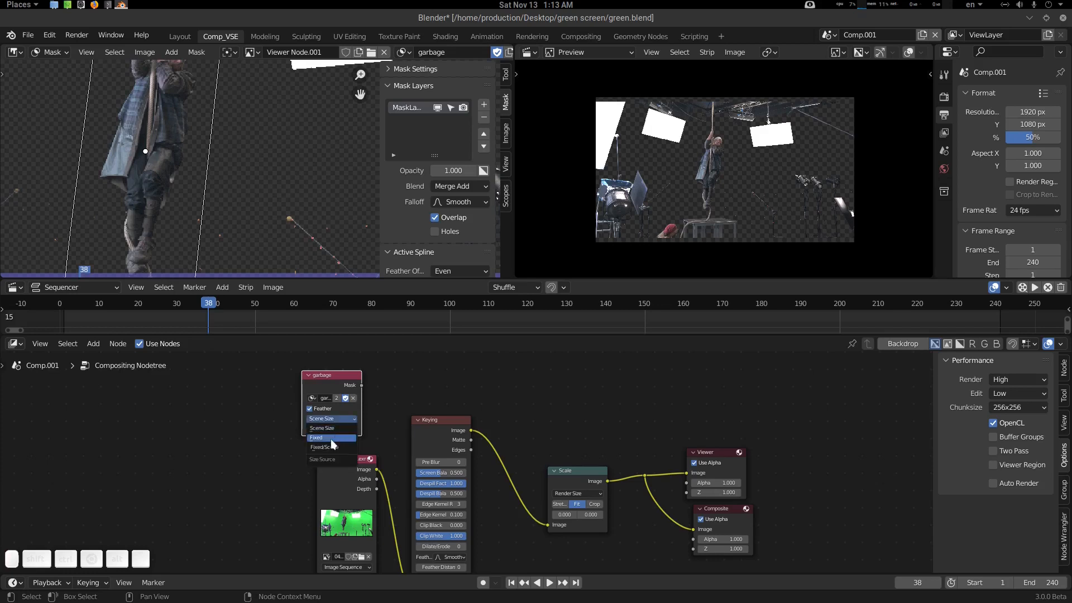
pyautogui.click(331, 437)
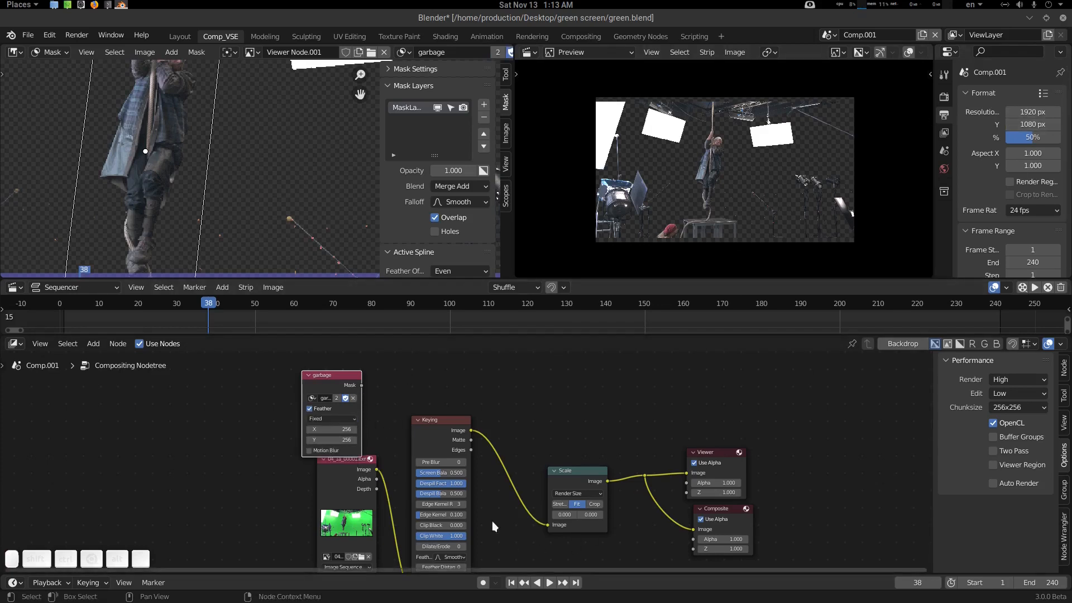
# - Set the Mask node's fixed size to 1920 by 1080
pyautogui.scroll(1, 492, 526)
pyautogui.click(370, 417)
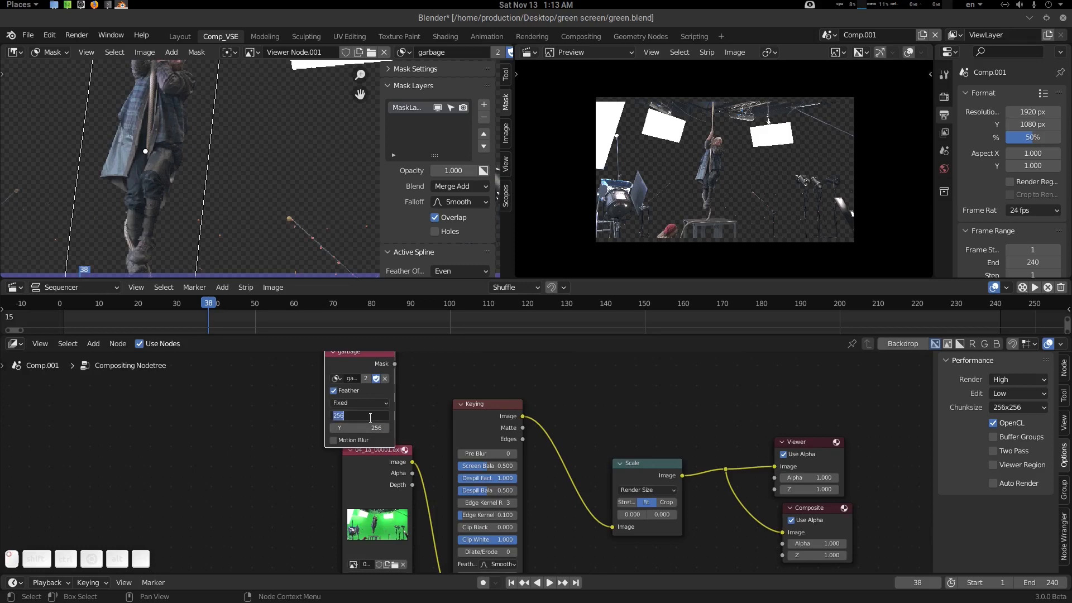
pyautogui.write('1920')
pyautogui.press('Tab')
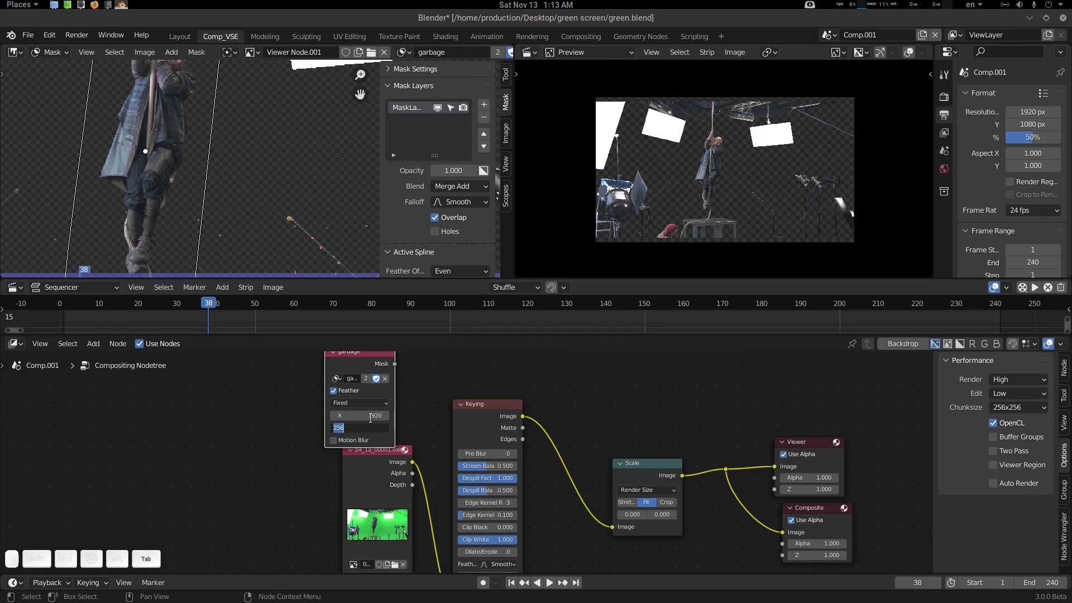
pyautogui.write('1080')
pyautogui.press('Return')
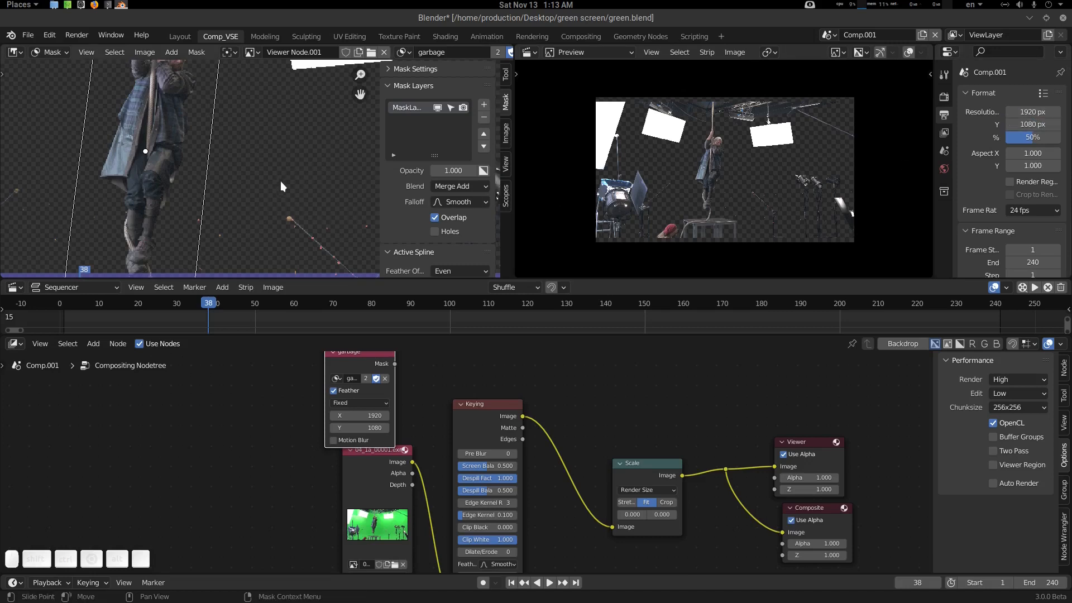
# - Fit the mask view to the whole frame and move the garbage mask and image sequence nodes farther from the Keying node
pyautogui.press('Home')
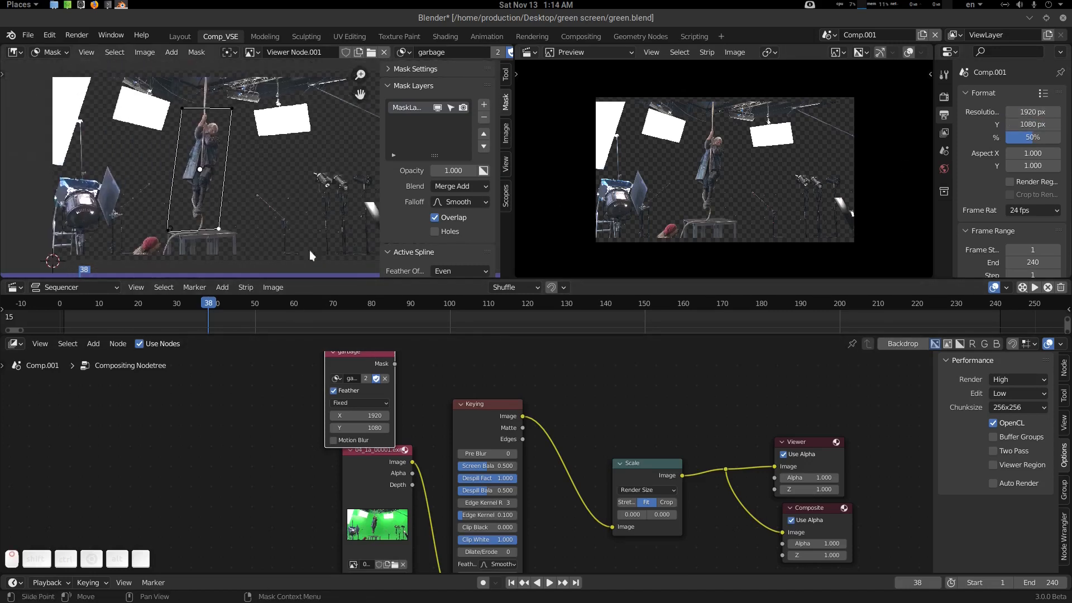
pyautogui.moveTo(379, 366); pyautogui.dragTo(309, 365)
pyautogui.scroll(-1, 401, 406)
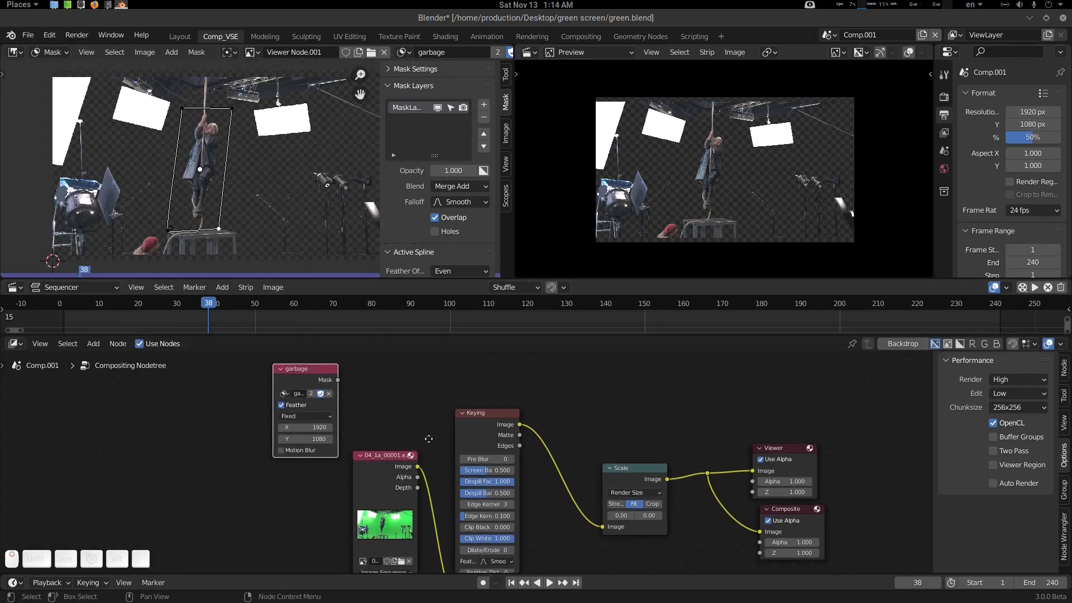
pyautogui.moveTo(427, 439); pyautogui.dragTo(471, 377, button='middle')
pyautogui.moveTo(439, 391); pyautogui.dragTo(302, 447)
# - Connect the garbage mask node's output to the Keying node's Garbage Matte input
pyautogui.scroll(-3, 406, 413)
pyautogui.moveTo(412, 395); pyautogui.dragTo(396, 413, button='middle')
pyautogui.scroll(-1, 396, 414)
pyautogui.click(371, 372)
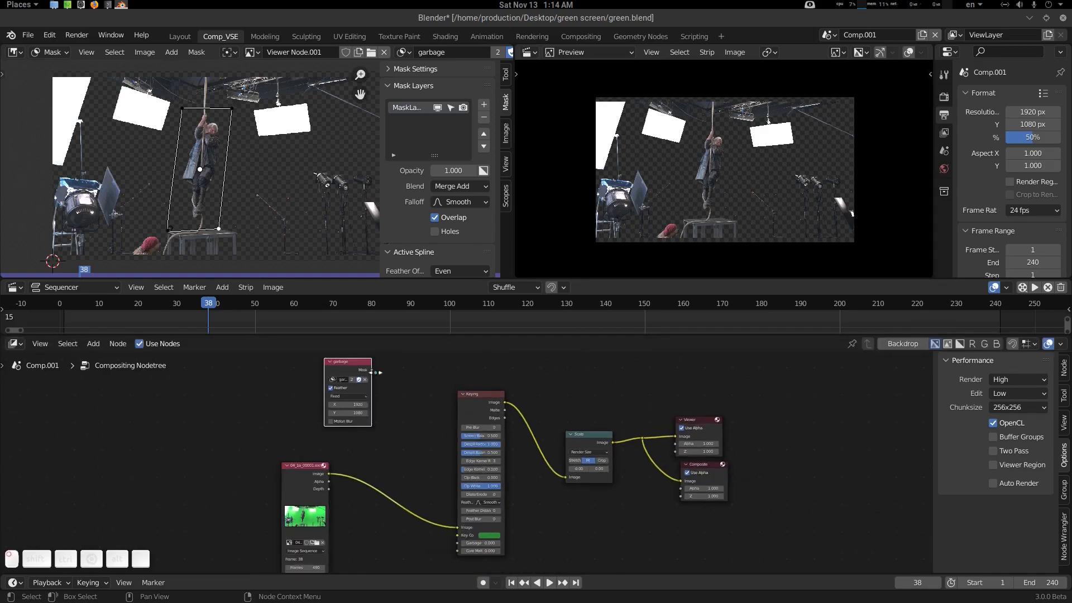
pyautogui.moveTo(370, 370); pyautogui.dragTo(459, 543)
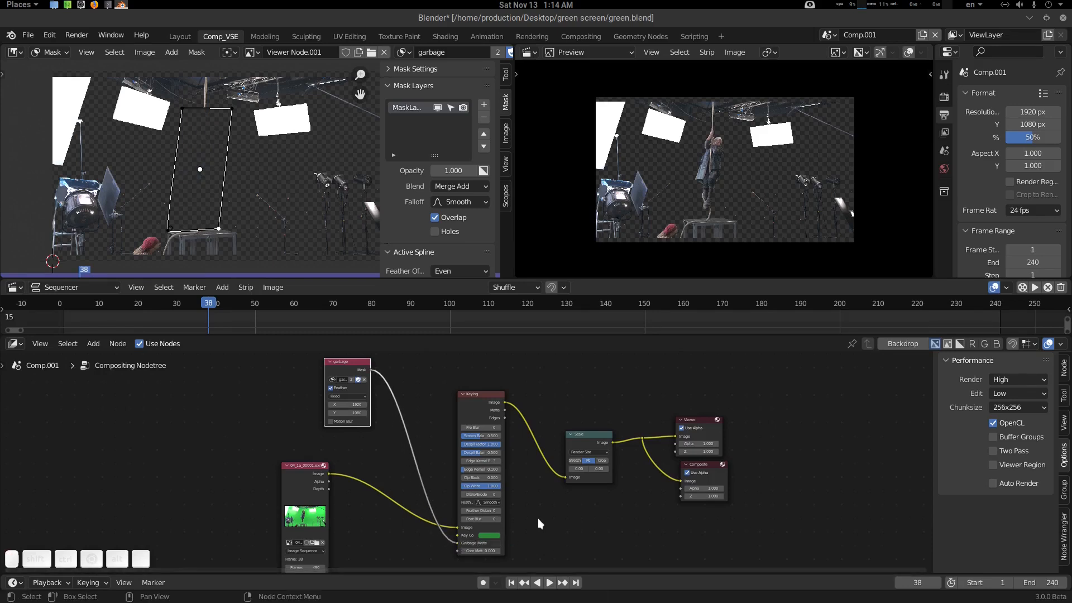
# - Invert the garbage mask layer so only the climber remains, and hide the mask editor's sidebar
pyautogui.click(484, 170)
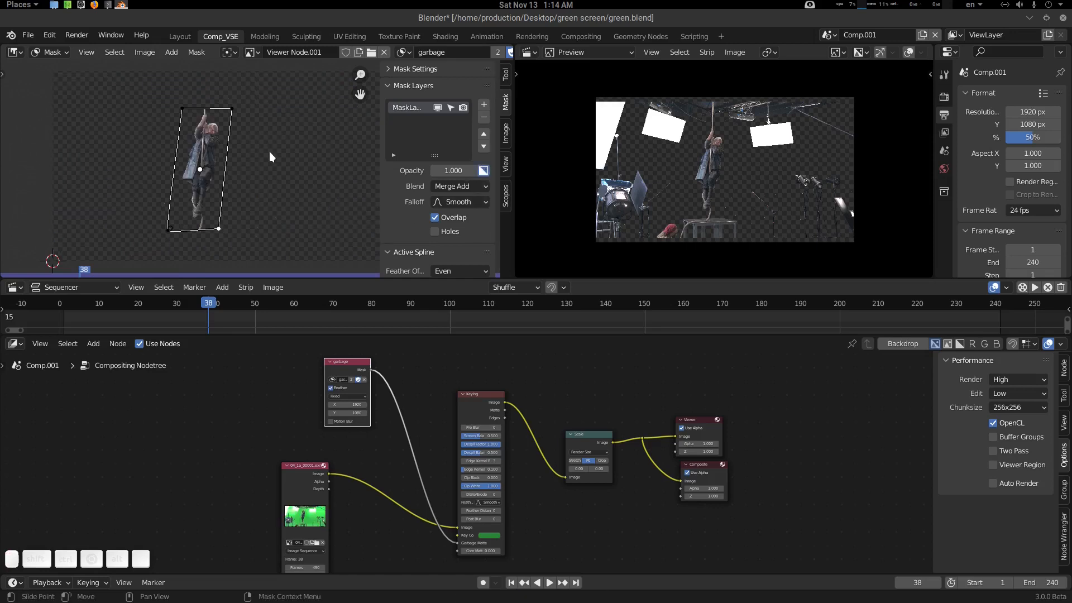
pyautogui.press('n')
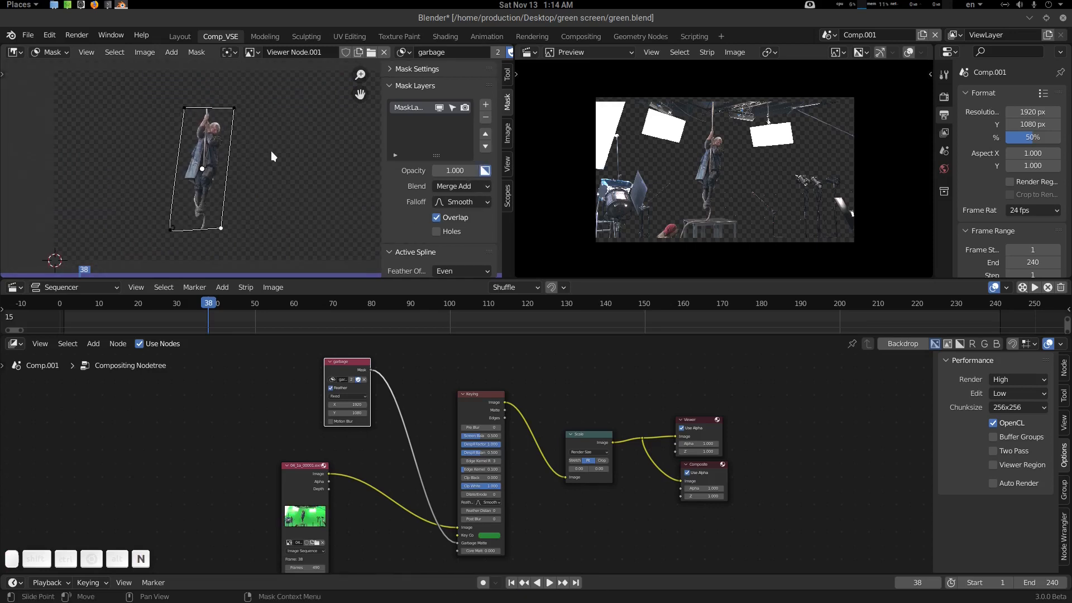
pyautogui.scroll(4, 270, 151)
pyautogui.scroll(-2, 337, 160)
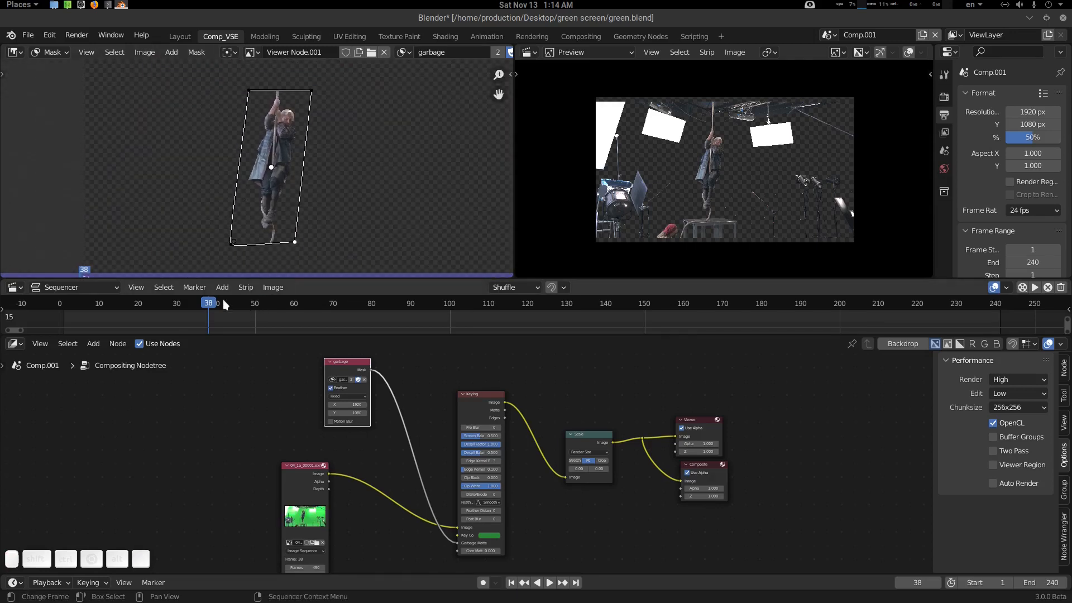
# - Go to frame 102 and move the mask's two right-hand corner points outward to leave more room around the climber
pyautogui.press('space')
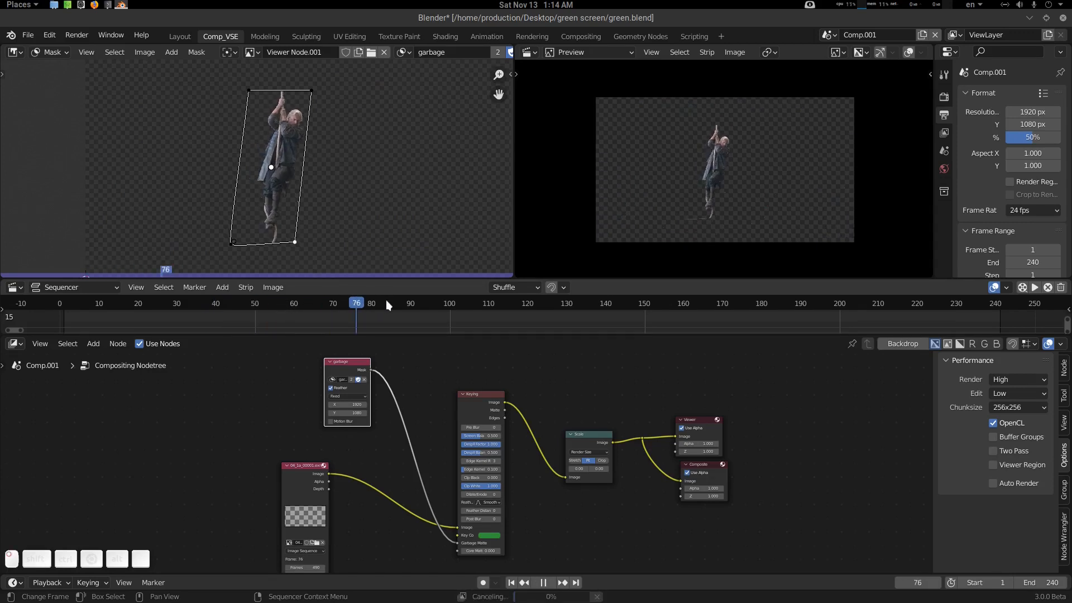
pyautogui.moveTo(314, 300); pyautogui.dragTo(368, 299)
pyautogui.press('space')
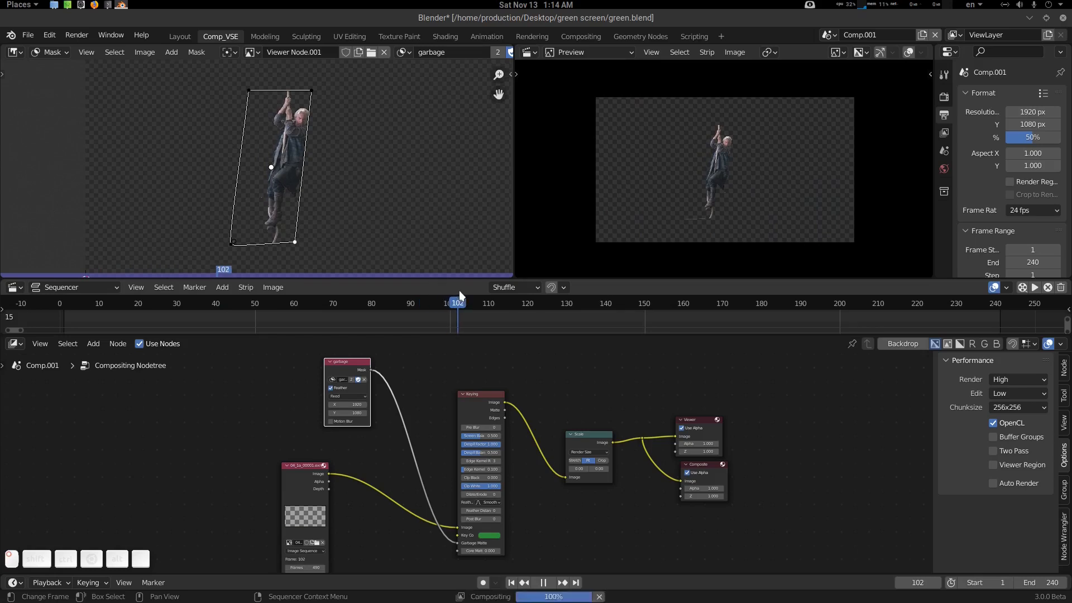
pyautogui.click(308, 92)
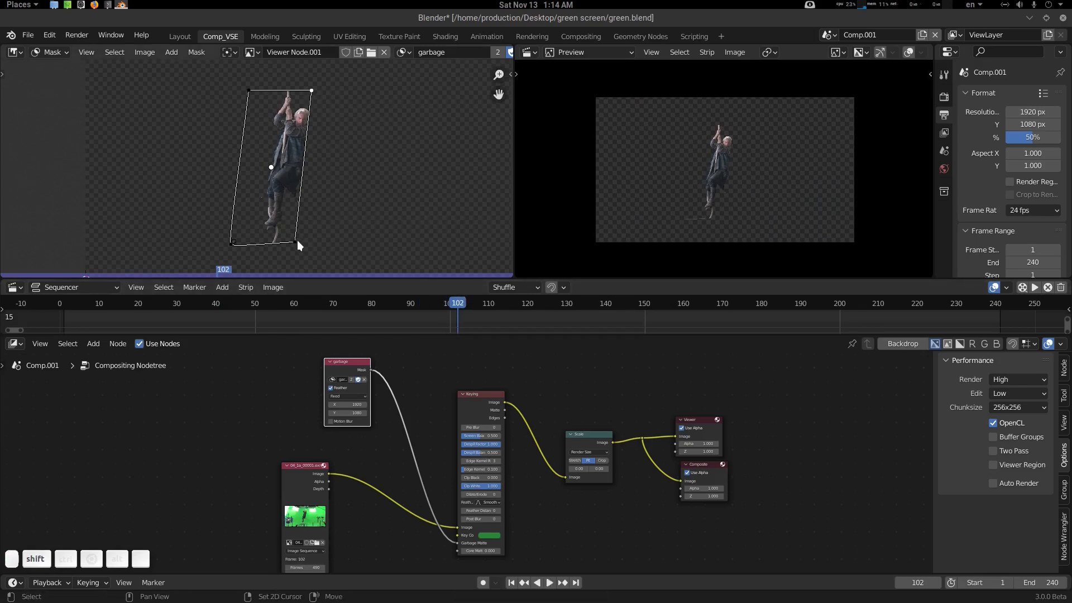
pyautogui.moveTo(296, 242); pyautogui.dragTo(305, 242)
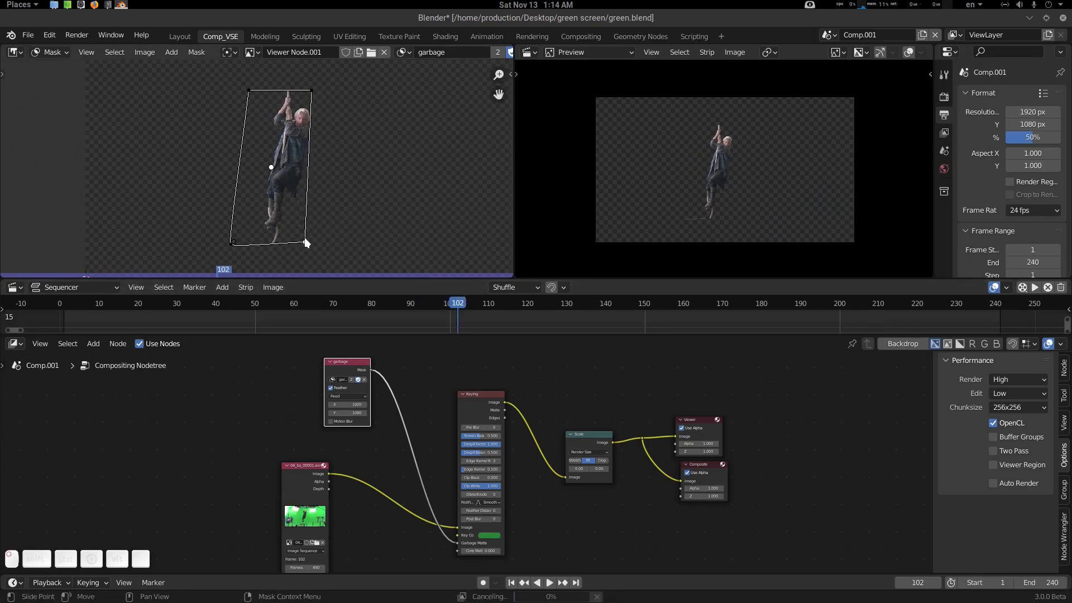
pyautogui.moveTo(310, 90); pyautogui.dragTo(326, 90)
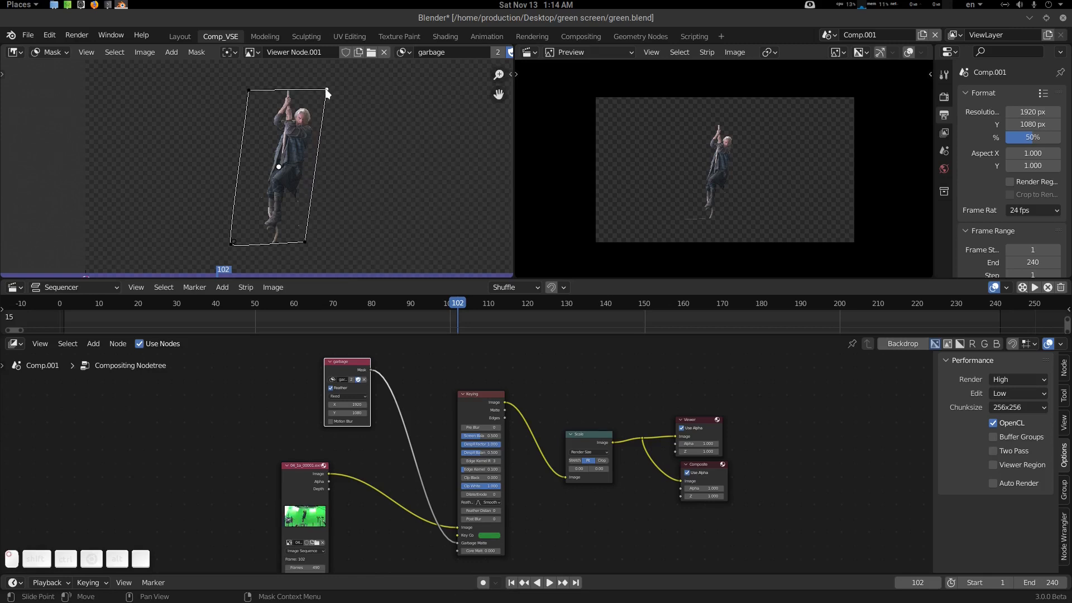
# - Go back to frame 75 and set the scene's end frame to 490 to match the image sequence node's frame count
pyautogui.moveTo(451, 303); pyautogui.dragTo(352, 303)
pyautogui.scroll(-1, 681, 192)
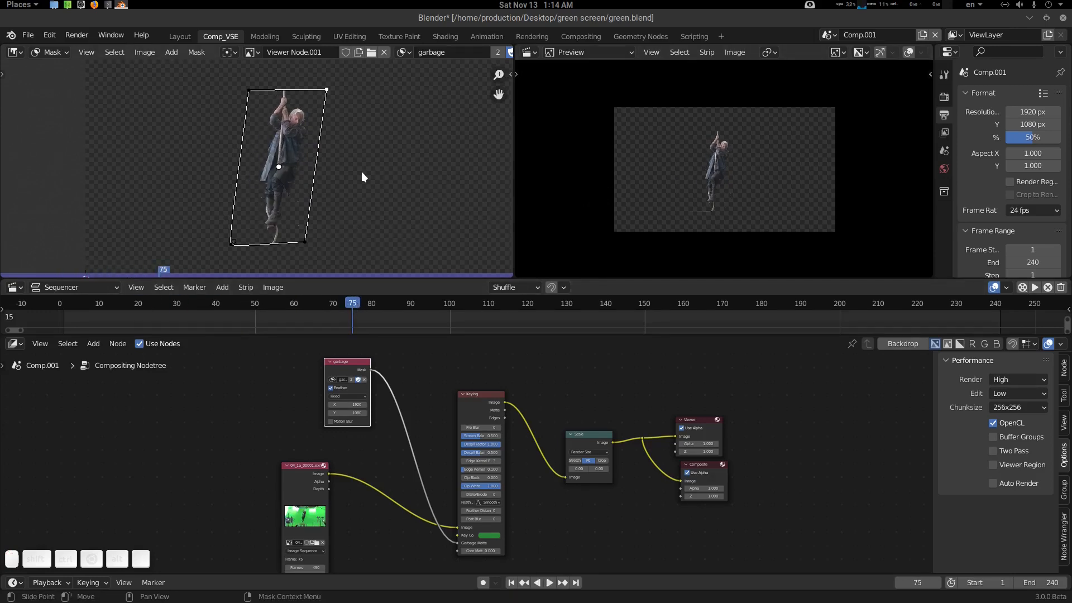
pyautogui.scroll(-4, 360, 172)
pyautogui.moveTo(361, 172); pyautogui.dragTo(325, 173, button='middle')
pyautogui.scroll(2, 325, 173)
pyautogui.scroll(3, 438, 394)
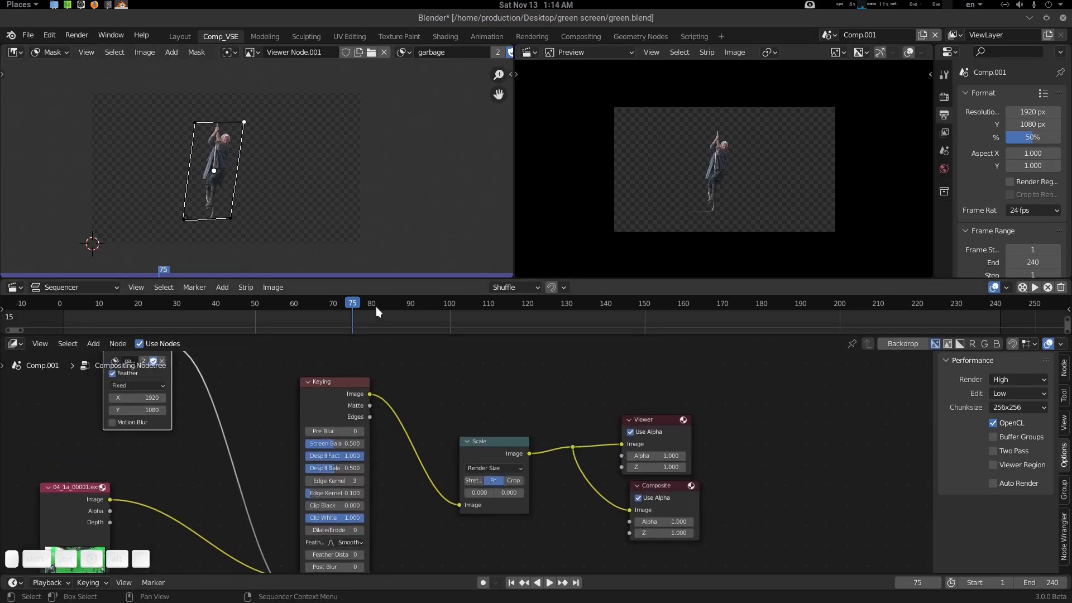
pyautogui.press('Escape')
pyautogui.moveTo(300, 473); pyautogui.dragTo(495, 423, button='middle')
pyautogui.moveTo(307, 561); pyautogui.dragTo(306, 448, button='middle')
pyautogui.scroll(1, 306, 457)
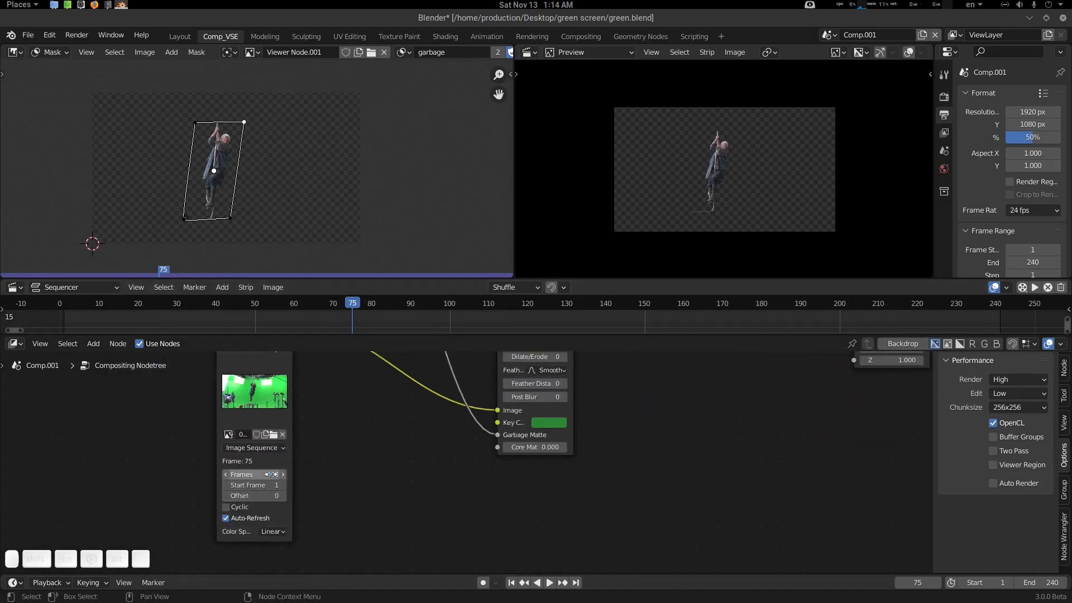
pyautogui.click(1032, 263)
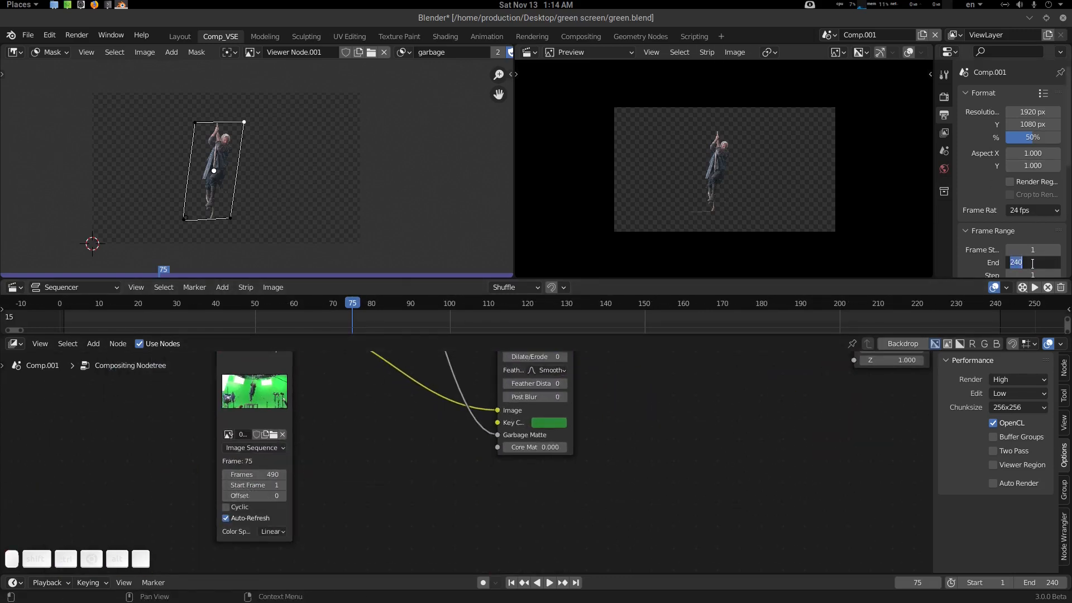
pyautogui.press('Return')
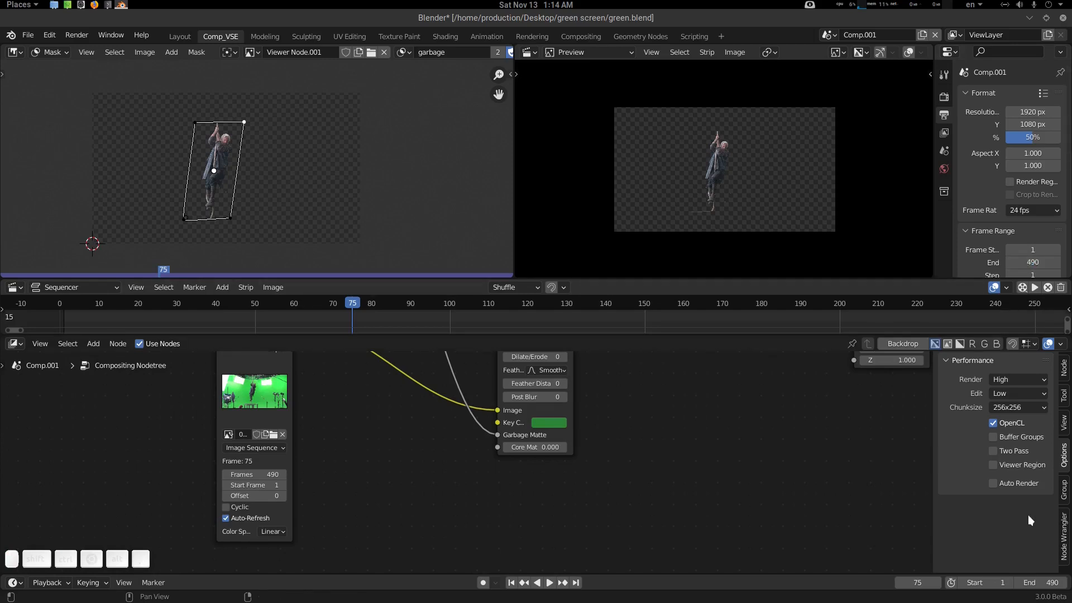
pyautogui.click(1050, 583)
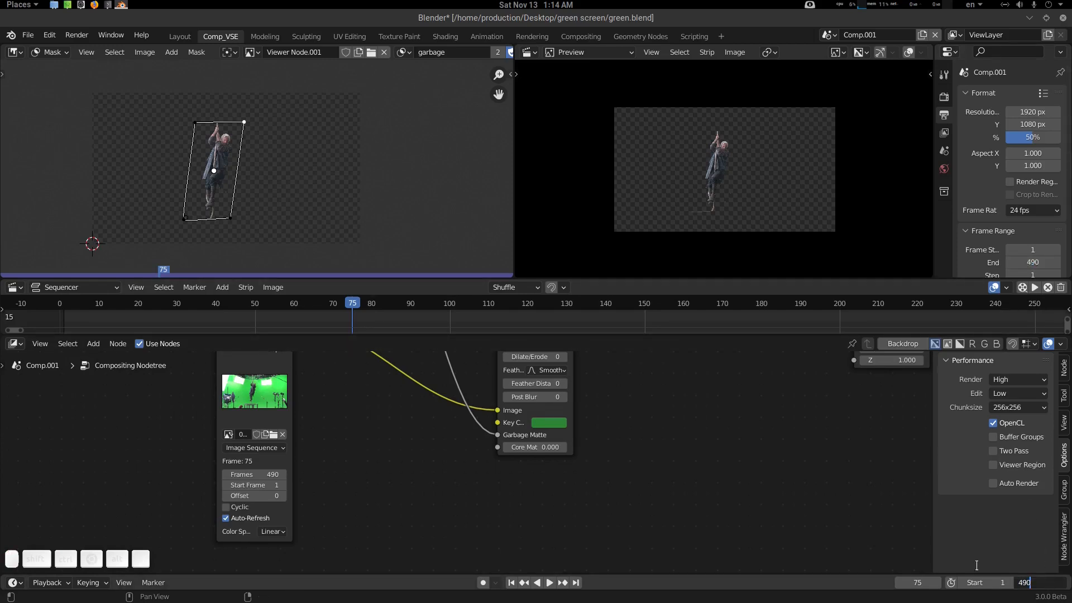
pyautogui.press('Escape')
# - Set a preview range from frame 73 to 85 and render the compositor cache for it
pyautogui.moveTo(550, 365); pyautogui.dragTo(536, 411, button='middle')
pyautogui.moveTo(378, 358); pyautogui.dragTo(377, 403, button='middle')
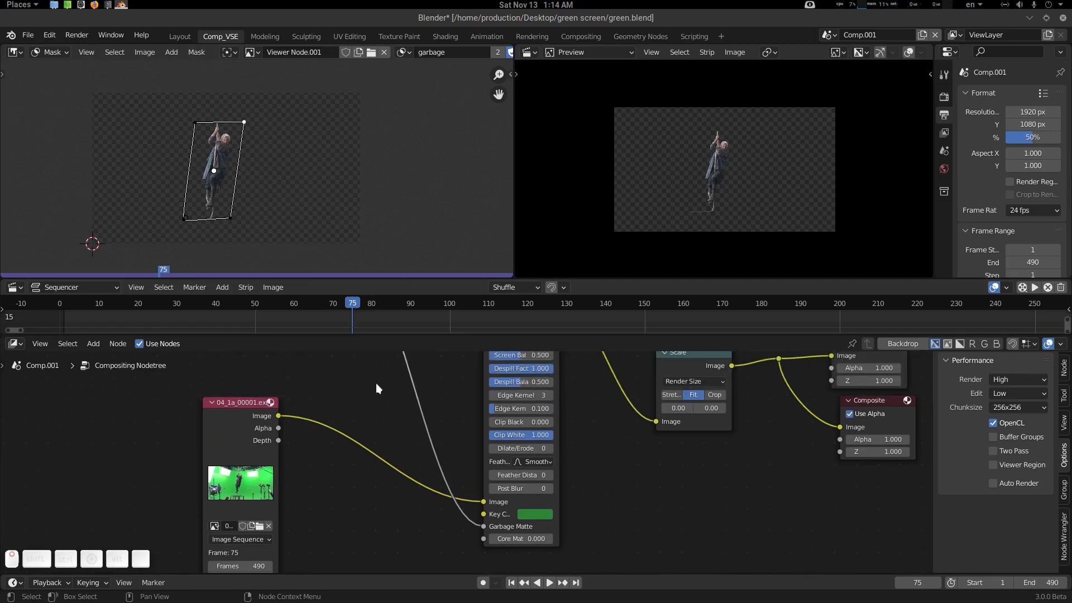
pyautogui.press('space')
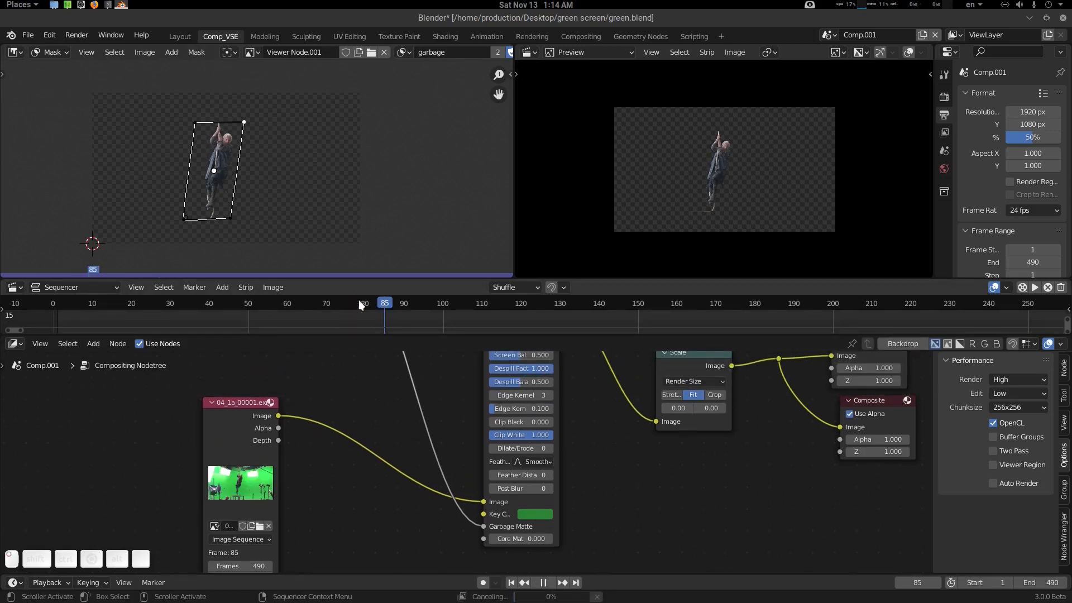
pyautogui.press('Escape')
pyautogui.press('b')
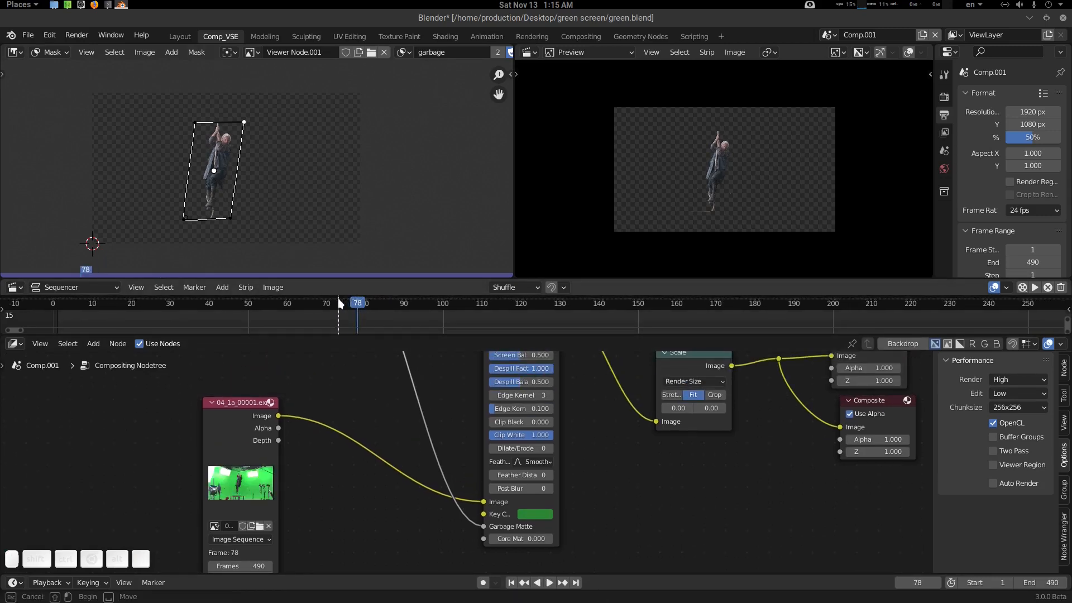
pyautogui.moveTo(338, 298); pyautogui.dragTo(383, 333)
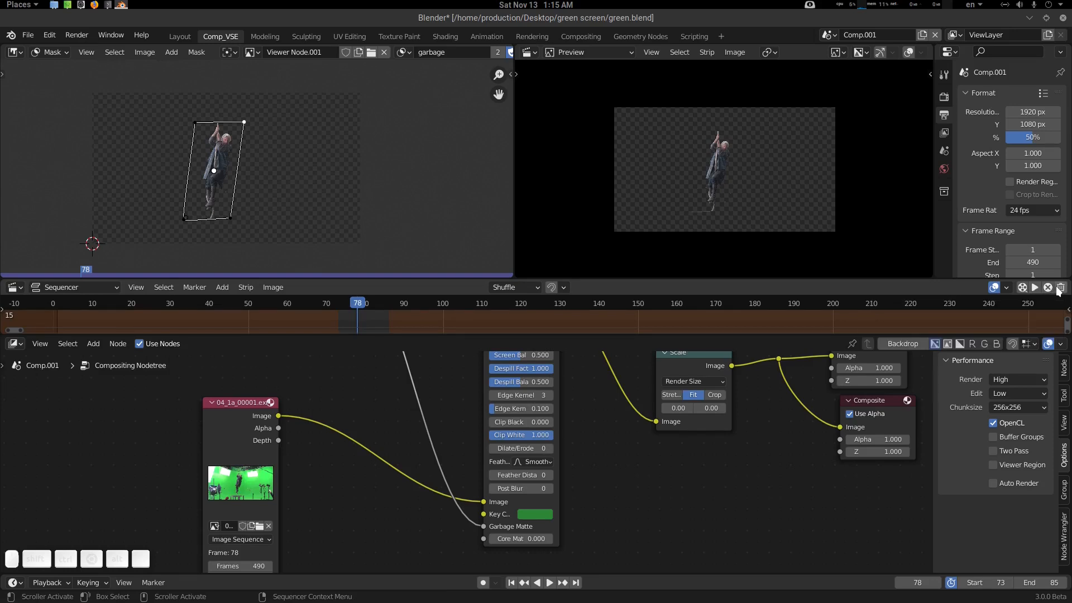
pyautogui.click(1022, 288)
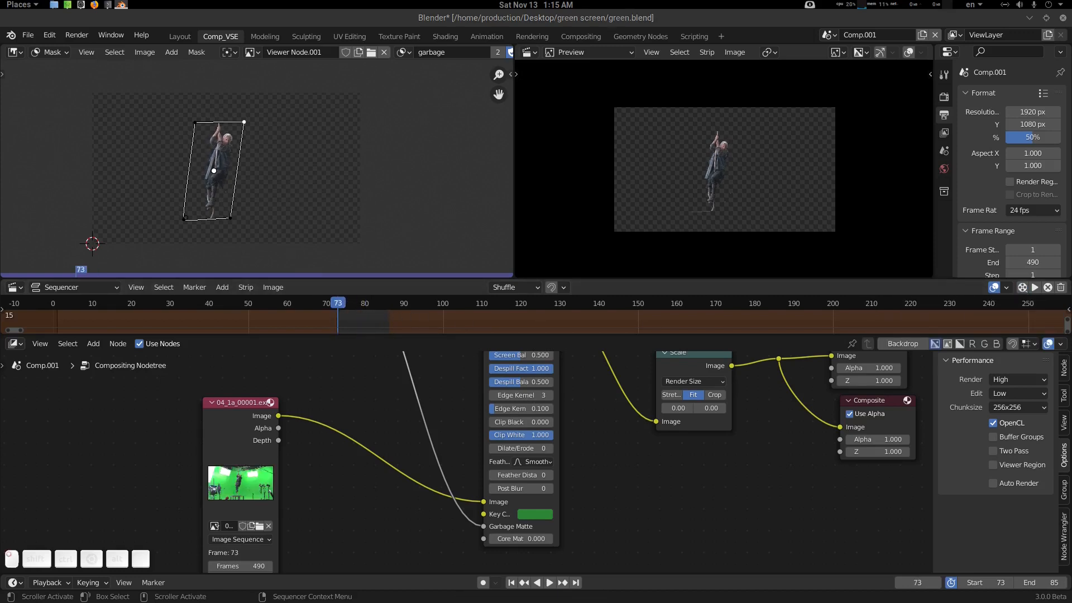
# - In the file manager, examine the cached PNG frames in Comp.001_cache inside the green.blend_compcache_temp folder, and move the window out of view
pyautogui.click(54, 4)
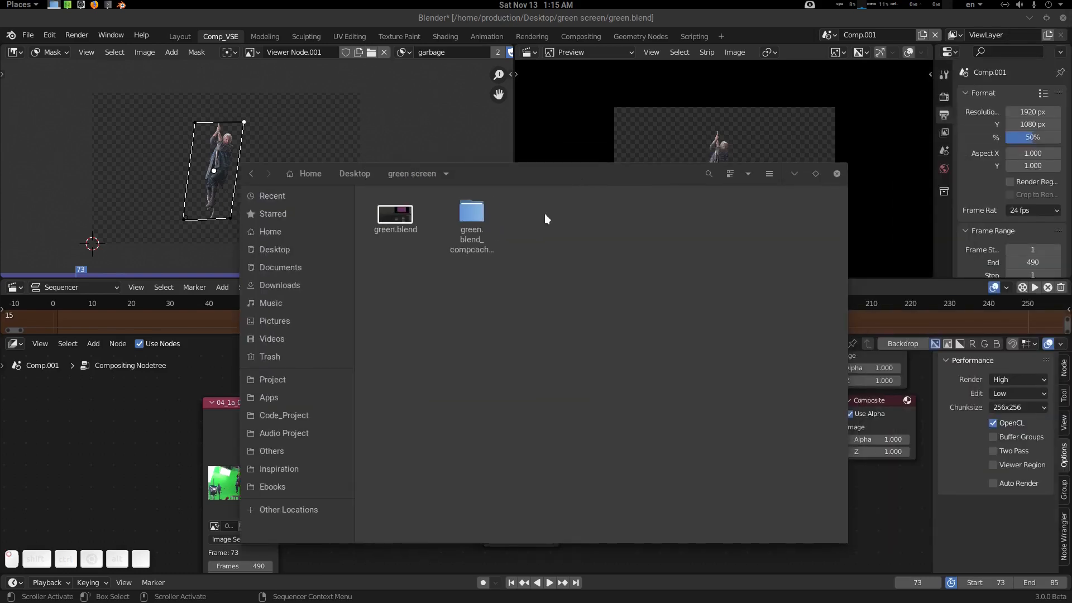
pyautogui.click(474, 215)
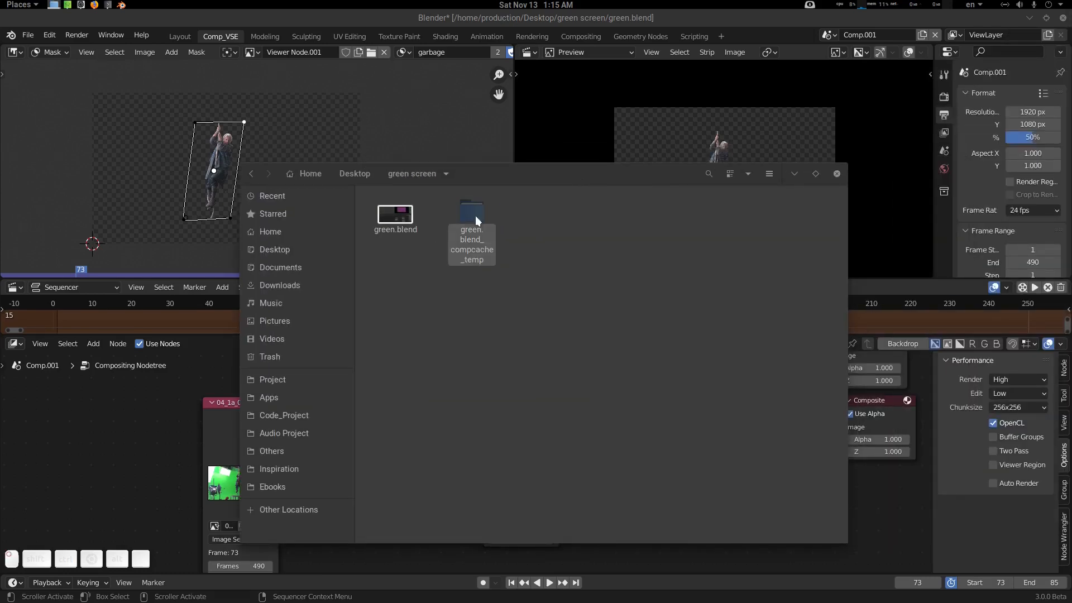
pyautogui.doubleClick(473, 235)
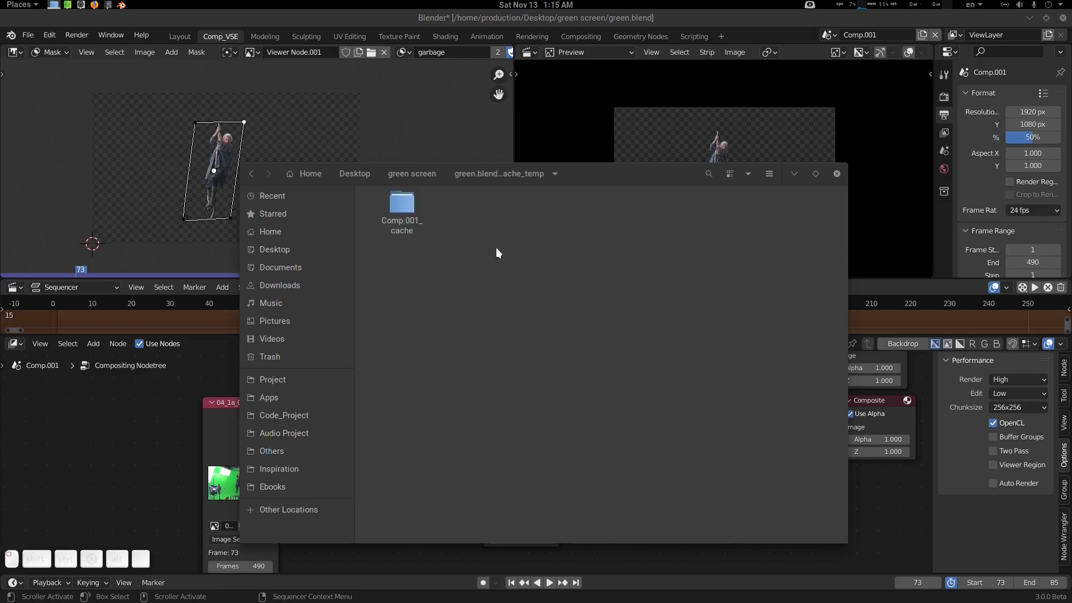
pyautogui.doubleClick(407, 212)
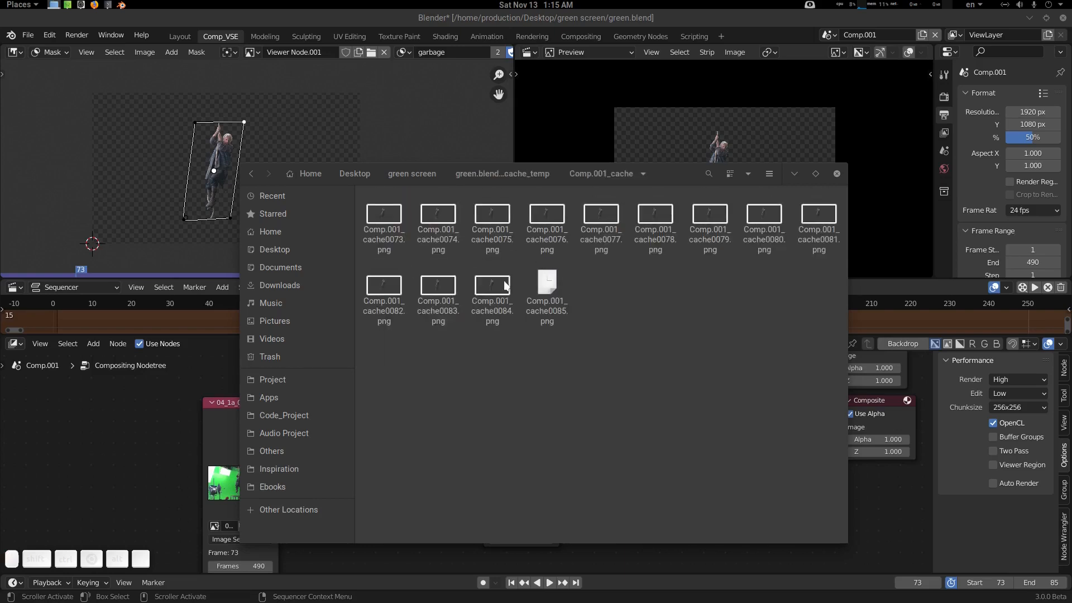
pyautogui.click(514, 173)
pyautogui.click(416, 175)
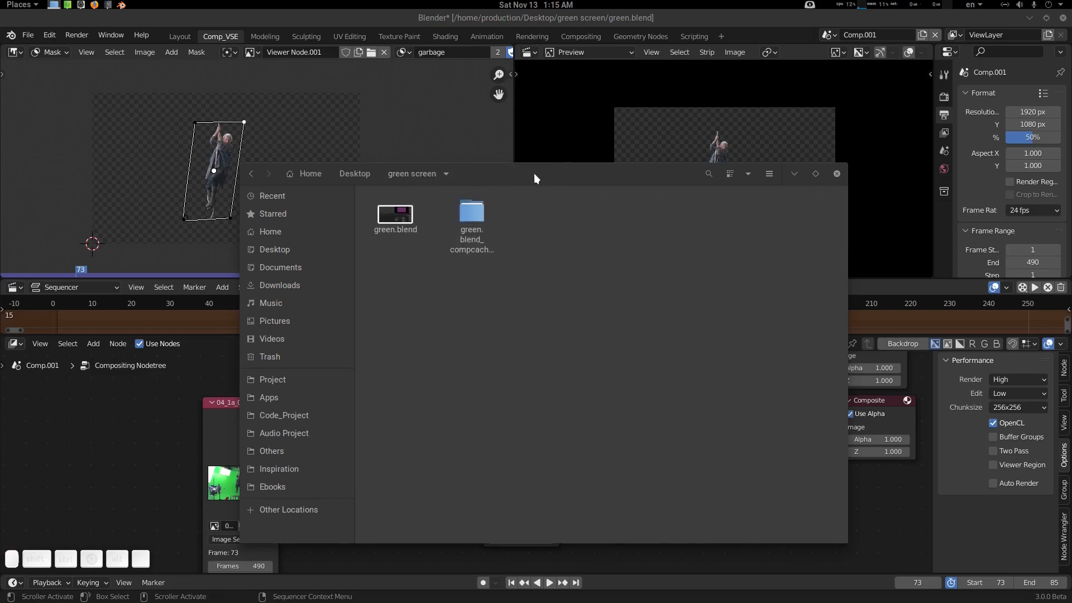
pyautogui.moveTo(536, 170); pyautogui.dragTo(1071, 170)
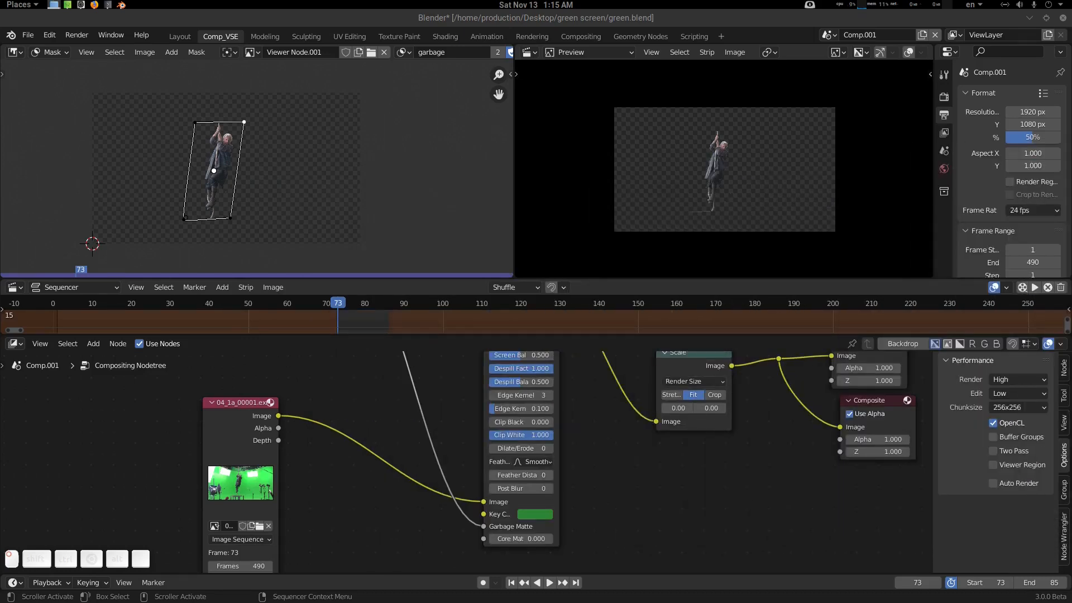
# - Load the cached frames as a strip in the sequencer and play them back enlarged in the preview
pyautogui.click(1034, 287)
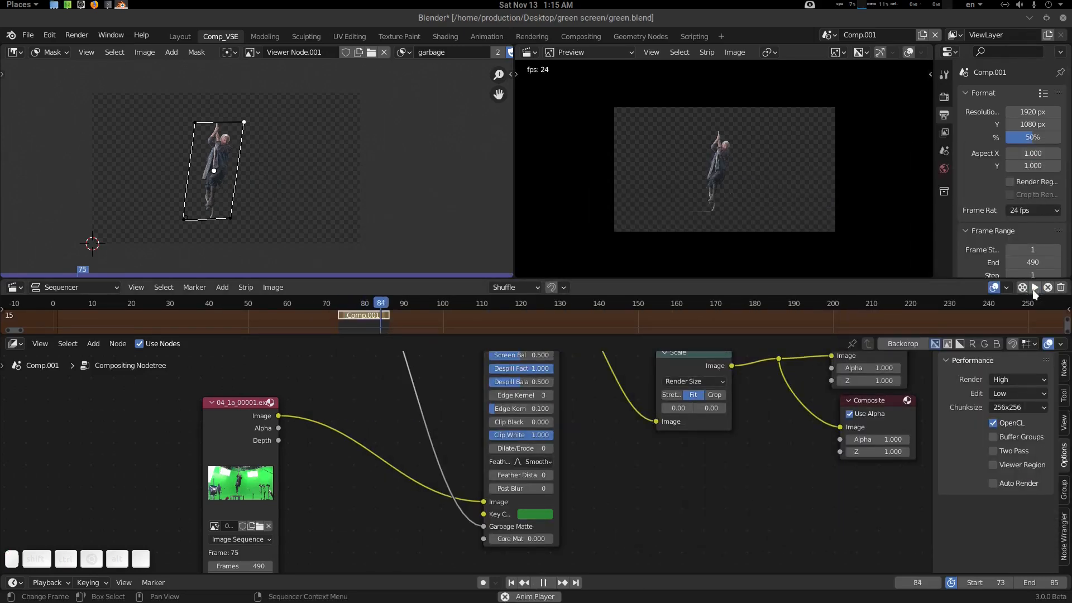
pyautogui.scroll(3, 735, 162)
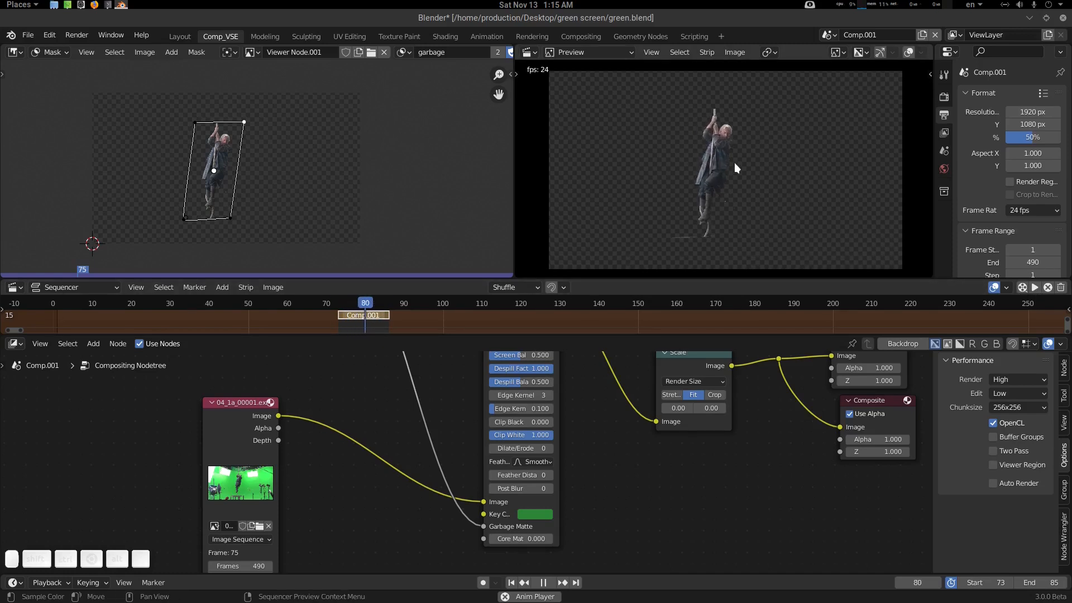
pyautogui.moveTo(734, 176); pyautogui.dragTo(726, 186, button='middle')
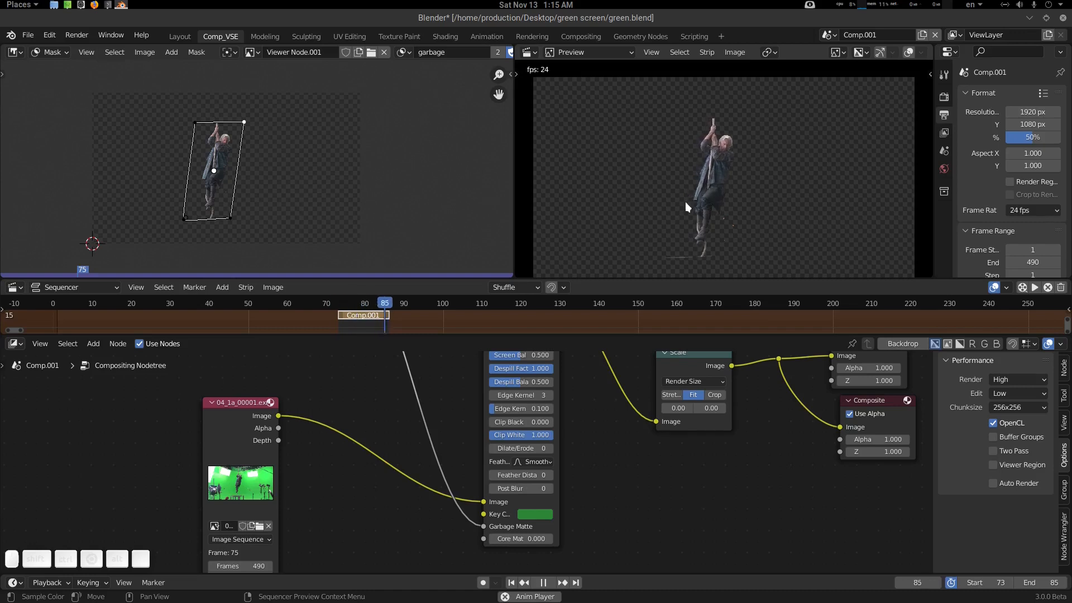
pyautogui.press('space')
# - Change the scene's frame rate to 30 fps and replay the cached strip
pyautogui.click(1034, 210)
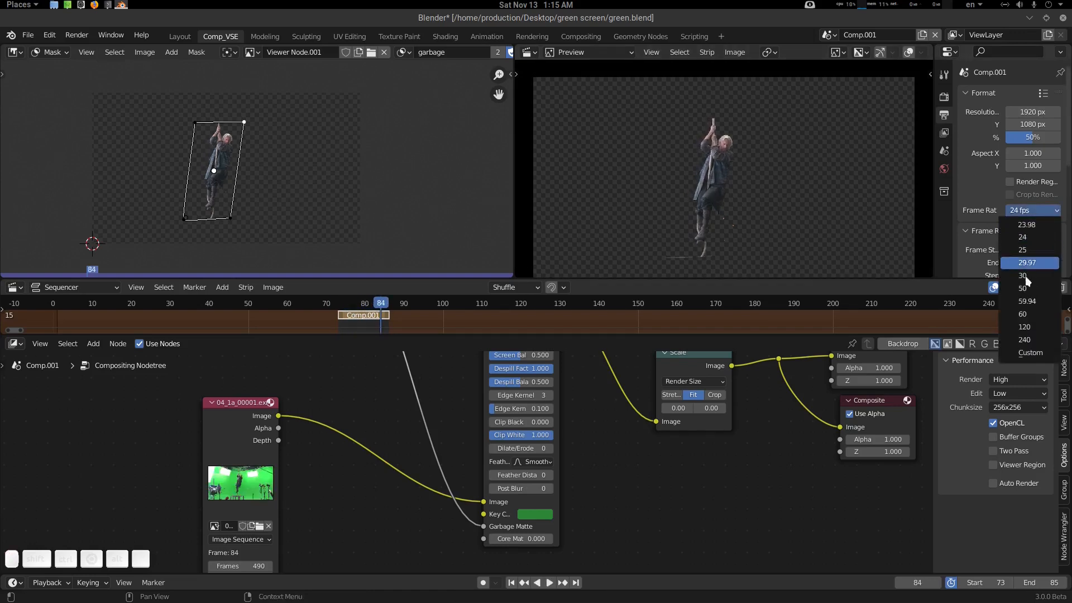
pyautogui.click(1025, 275)
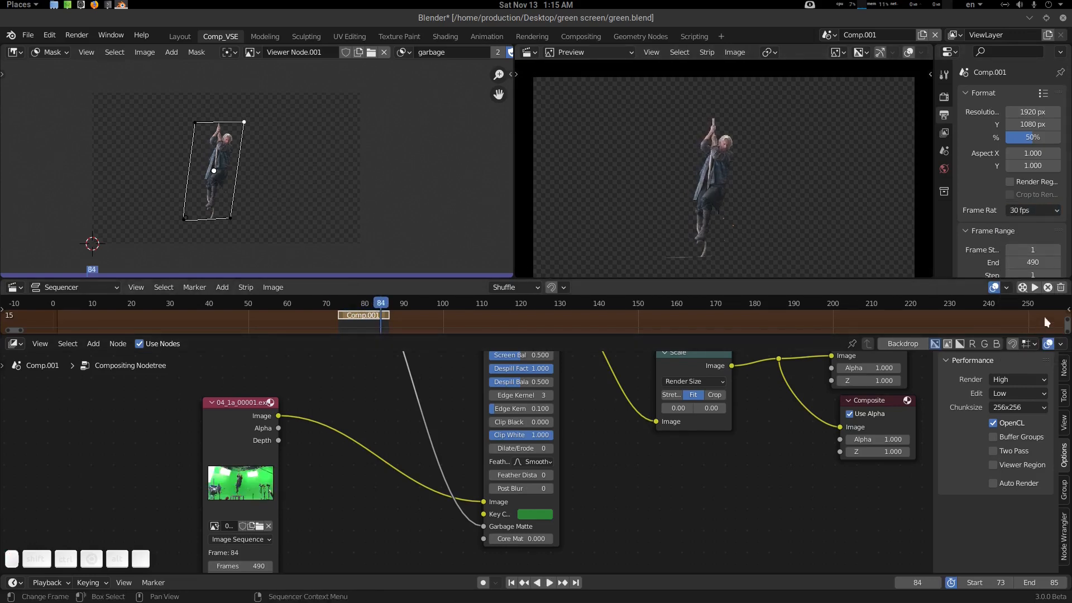
pyautogui.press('space')
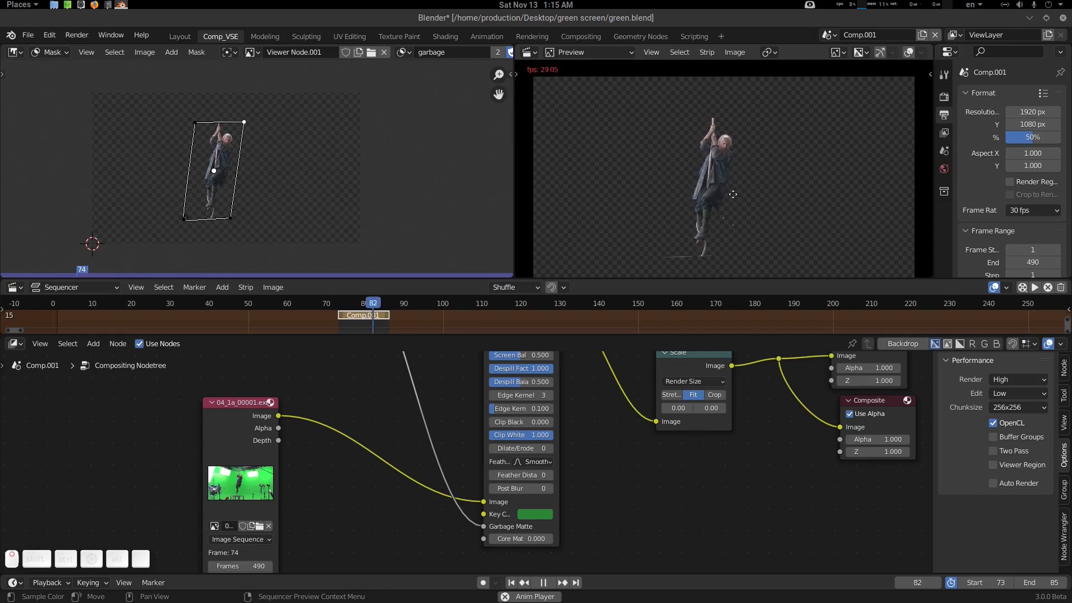
pyautogui.press('space')
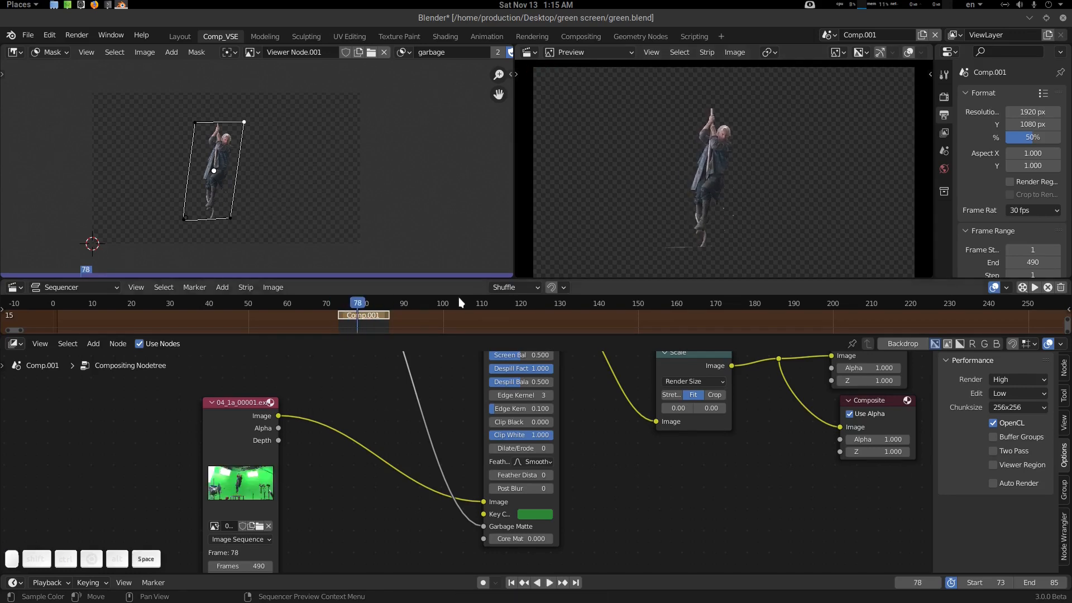
# - Clear the cached strip from the sequencer and play the composite without it for comparison
pyautogui.click(1048, 288)
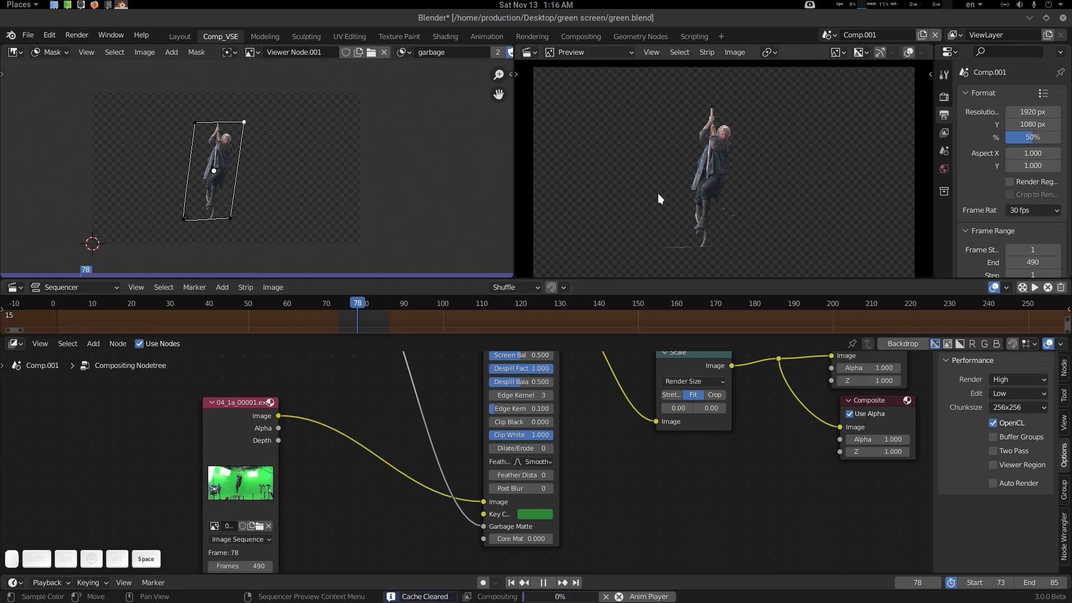
pyautogui.press('space')
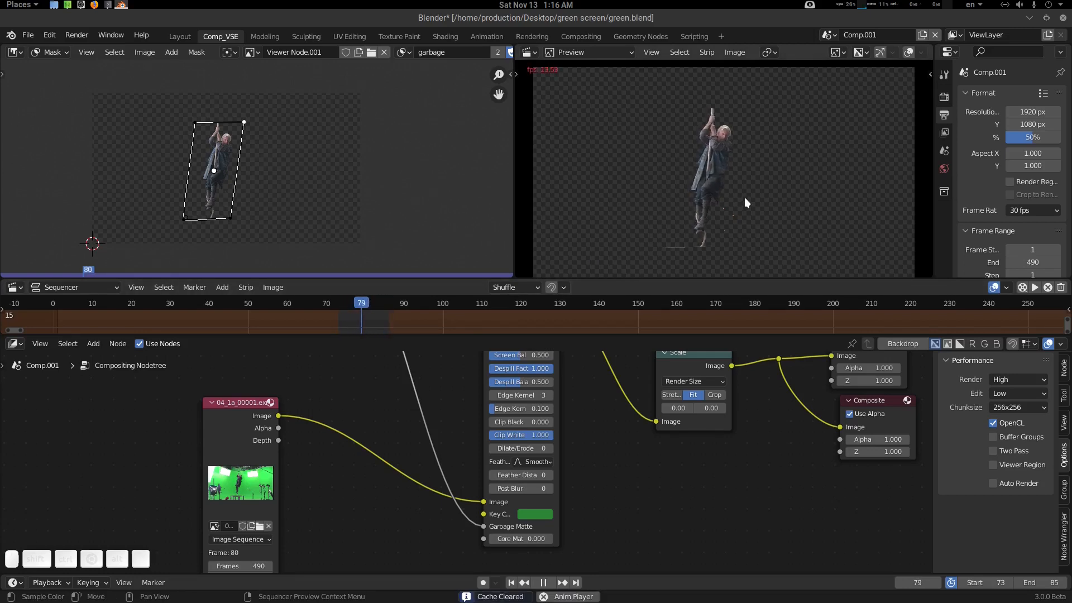
pyautogui.press('space')
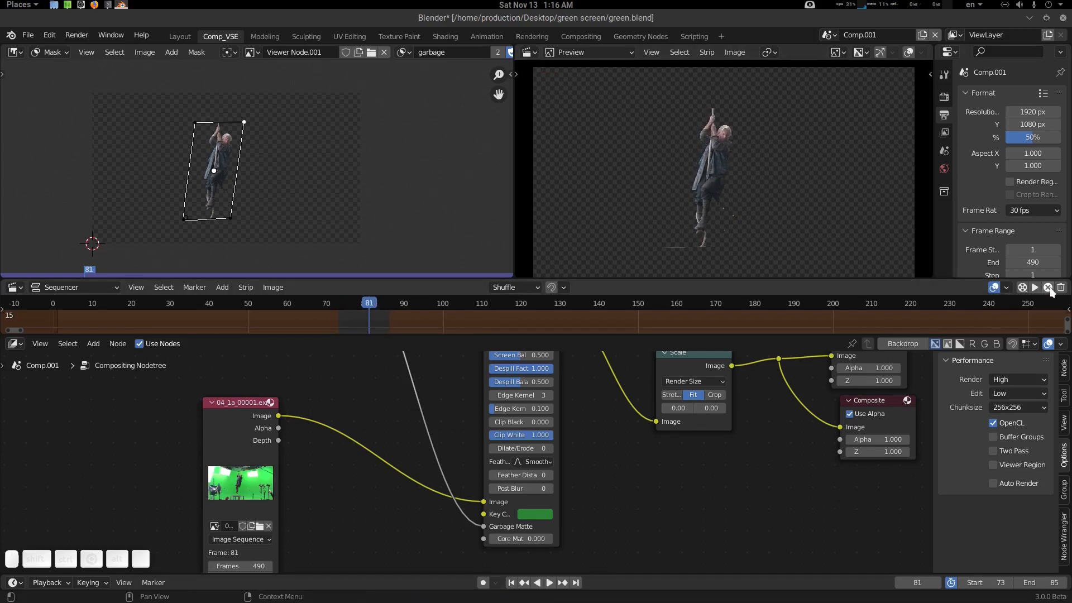
# - Load and play the cached strip once more, and clear it from the sequencer
pyautogui.press('space')
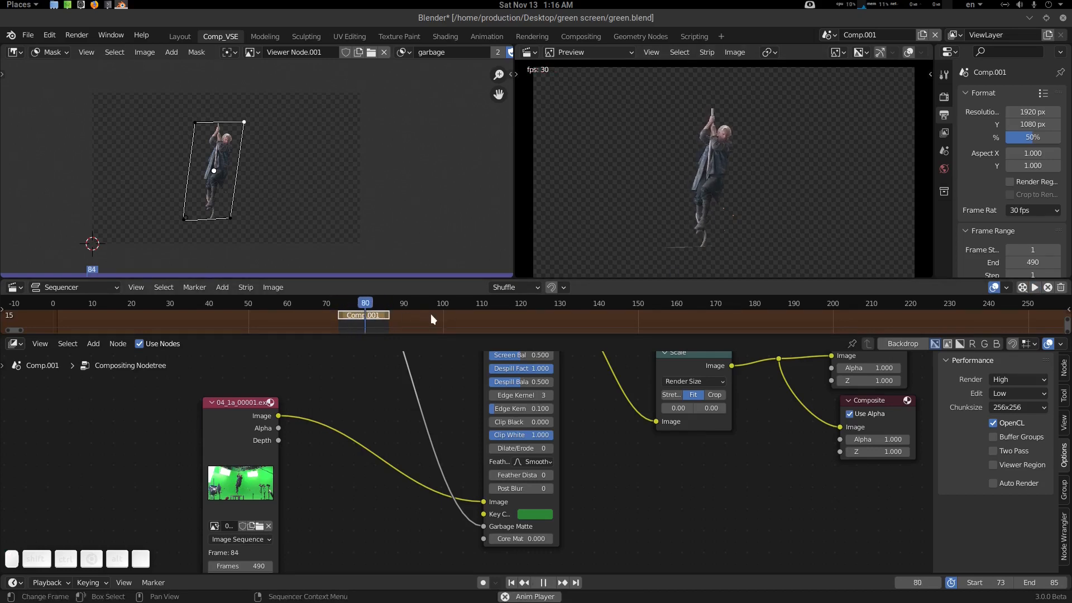
pyautogui.press('space')
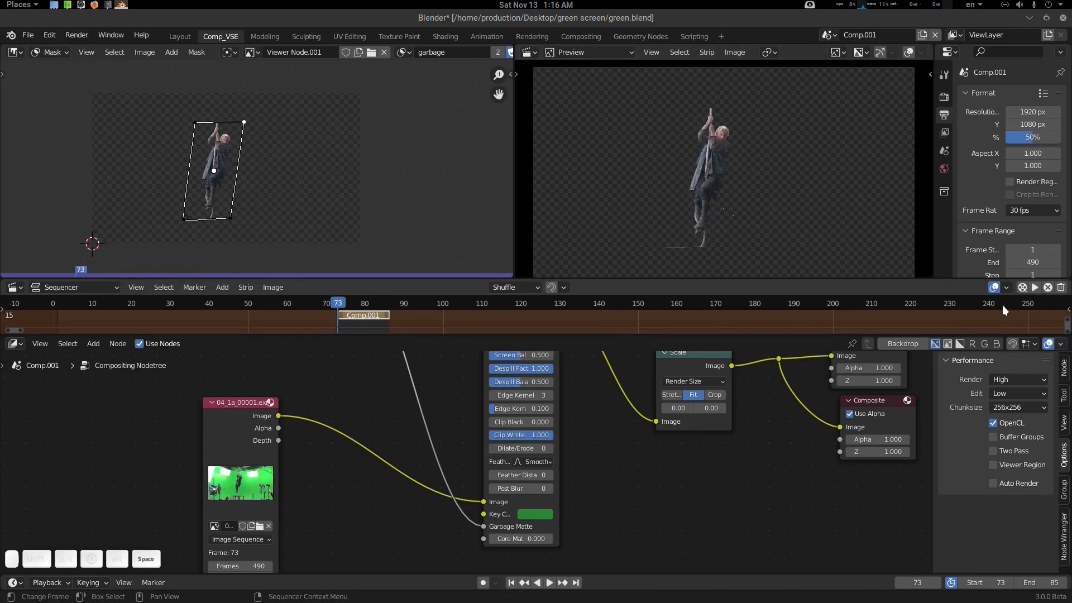
pyautogui.click(1047, 288)
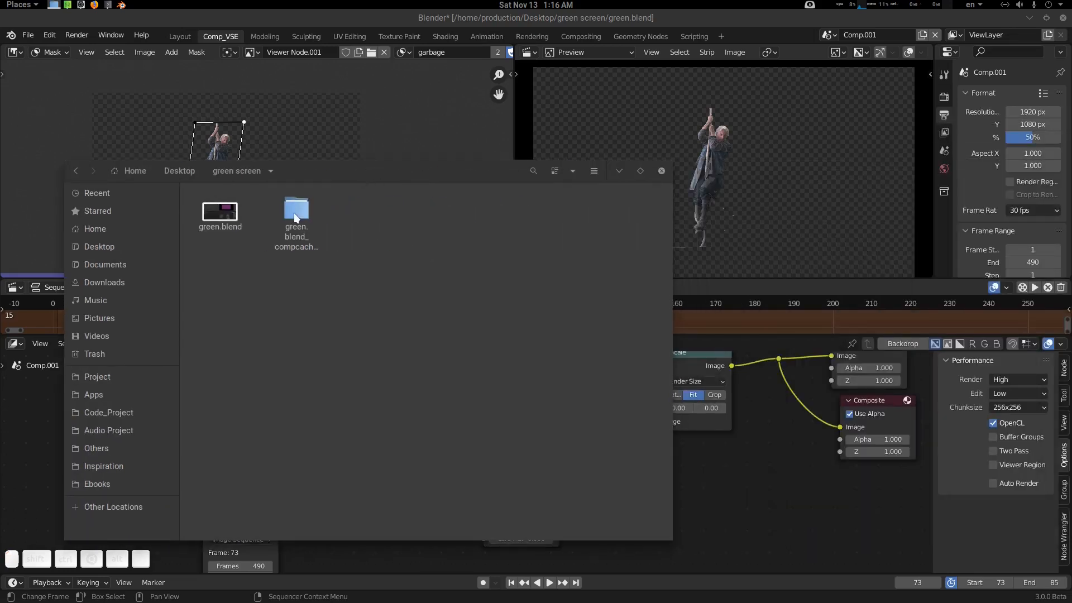
# - Delete the cached frames from disk while watching the green.blend_compcache_temp folder in the file manager, and move its window out of view
pyautogui.doubleClick(296, 213)
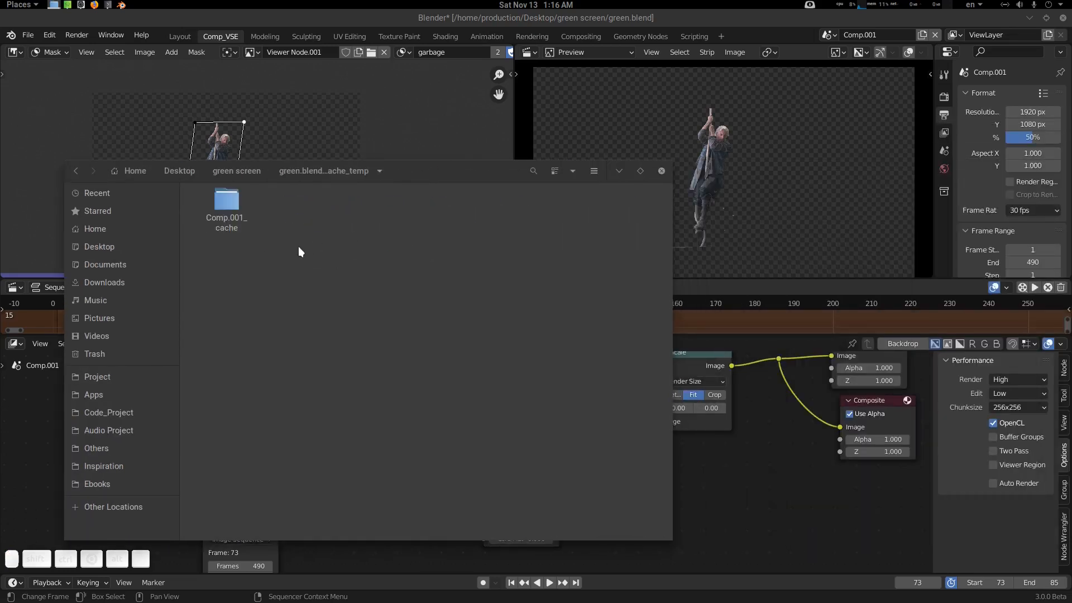
pyautogui.click(1060, 288)
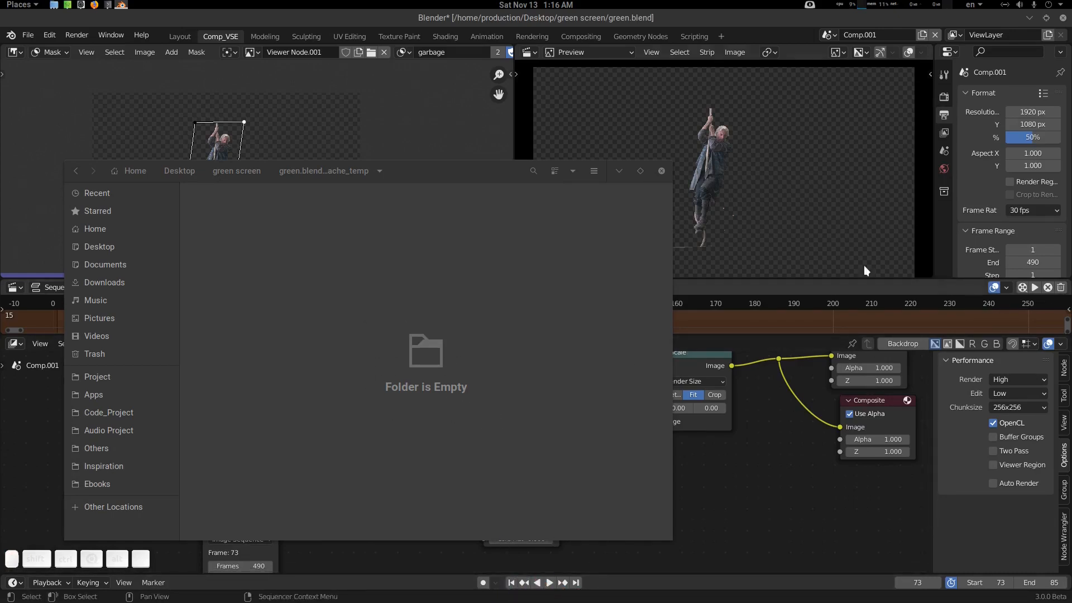
pyautogui.moveTo(407, 169); pyautogui.dragTo(1071, 169)
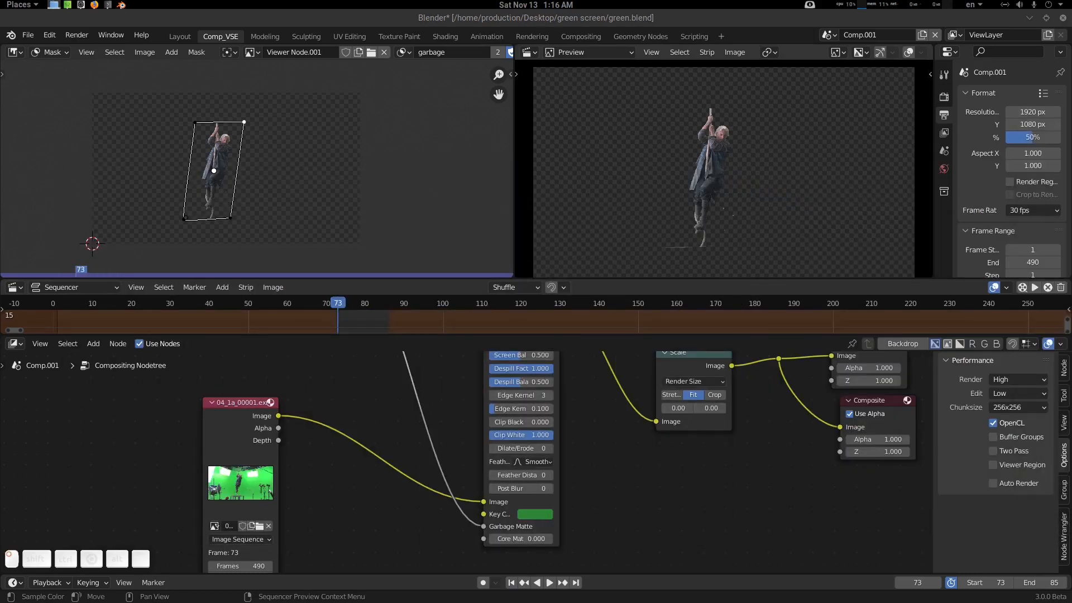
# - Try to load and clear the cache strip after the cached frames have been deleted
pyautogui.click(1035, 288)
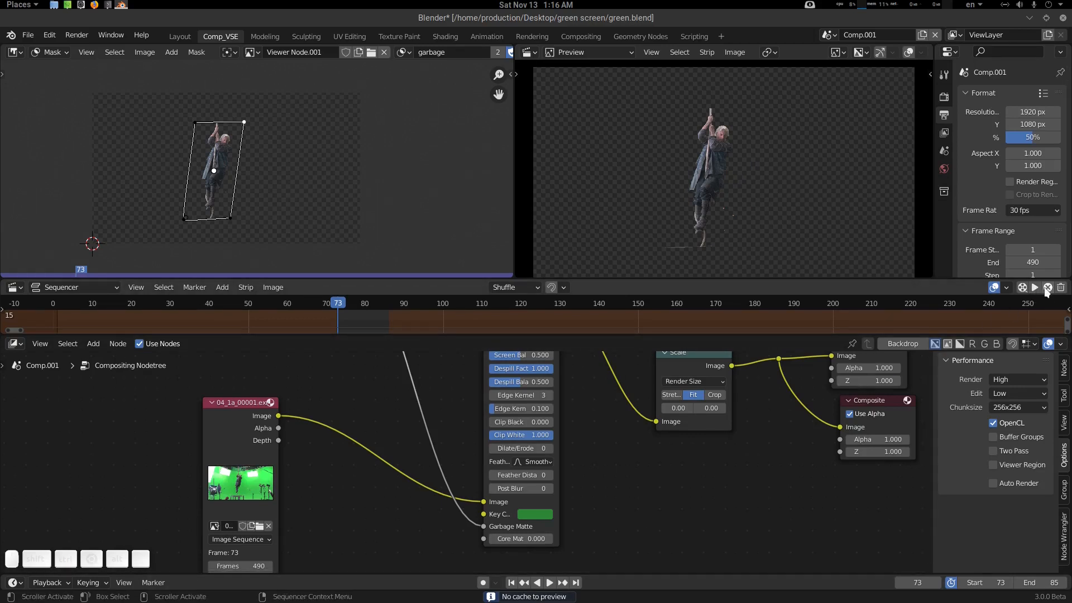
pyautogui.click(1047, 288)
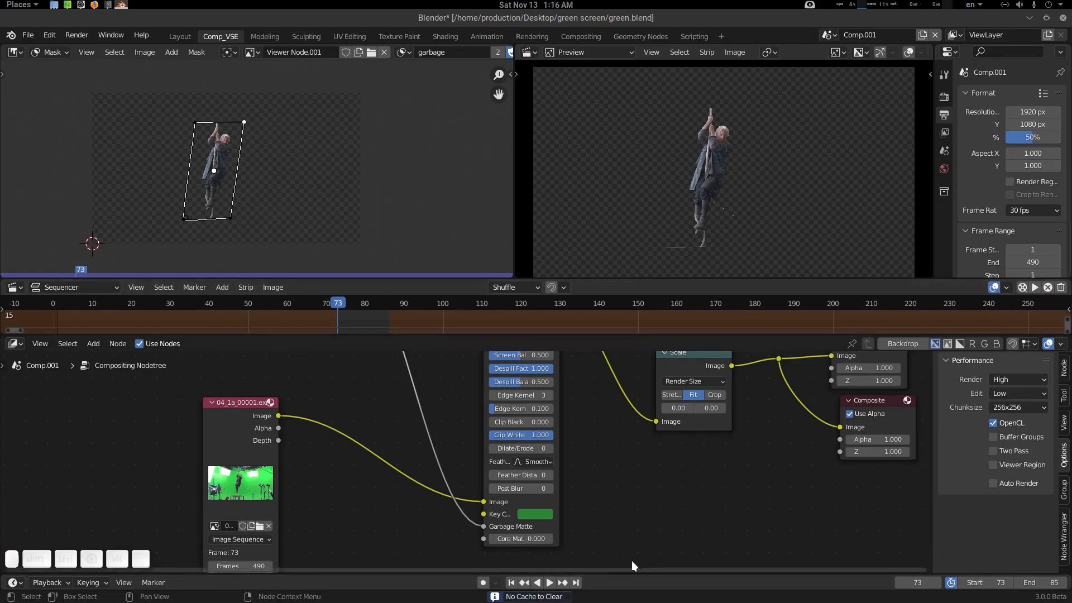
# - Cache the composite again for frames 73 to 85, play the cached strip back, and clear it
pyautogui.click(1022, 288)
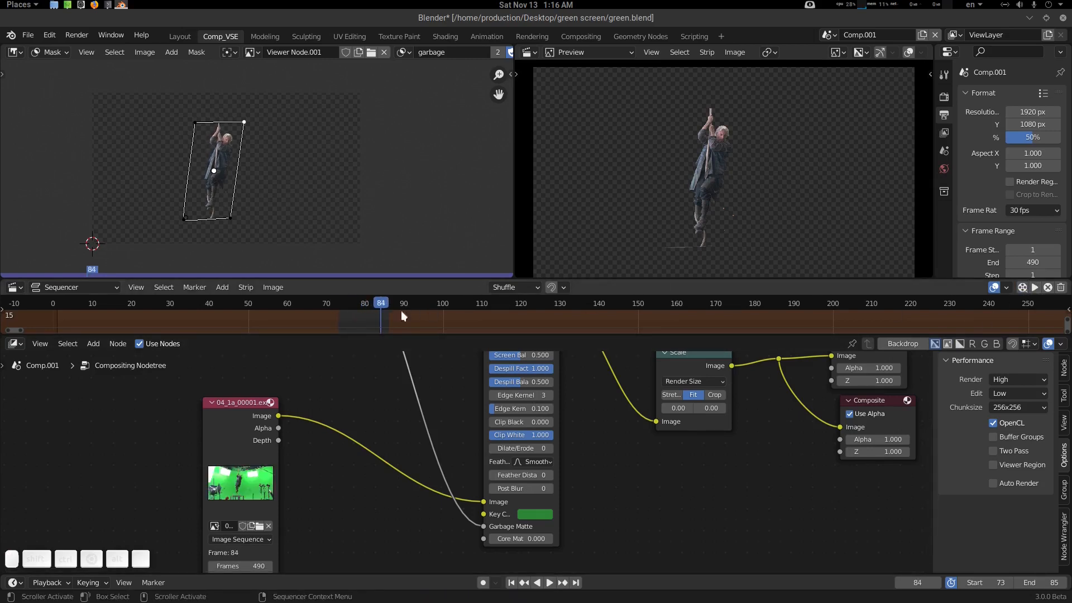
pyautogui.click(1034, 287)
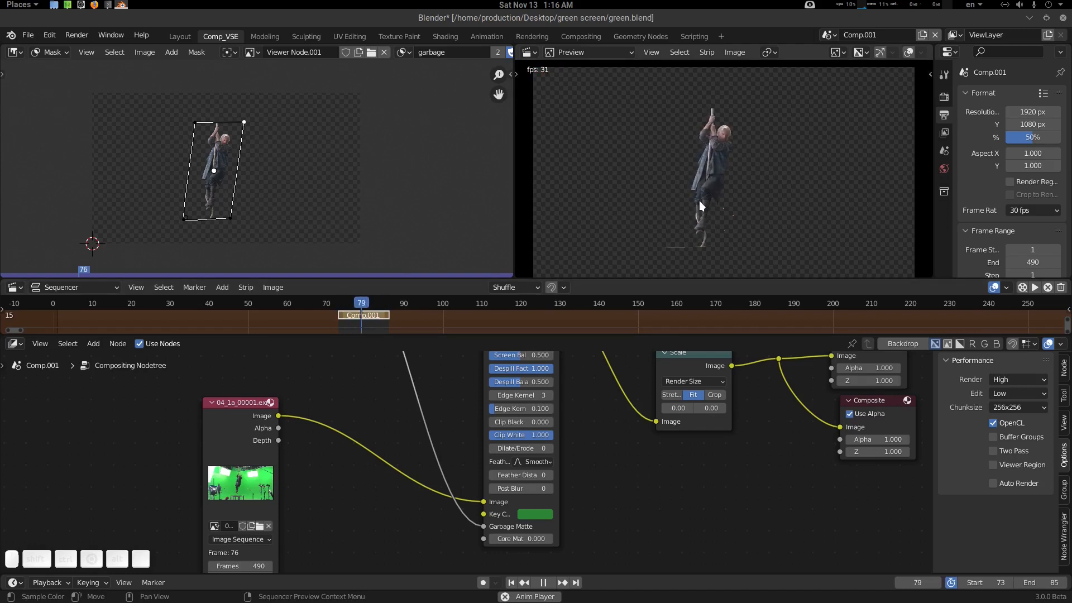
pyautogui.press('space')
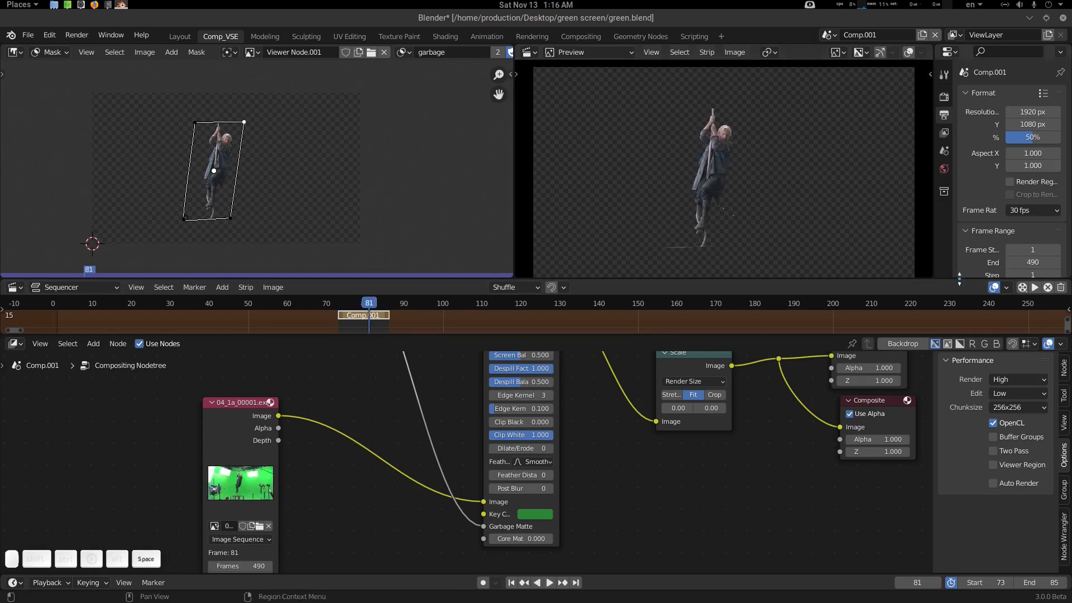
pyautogui.click(1044, 291)
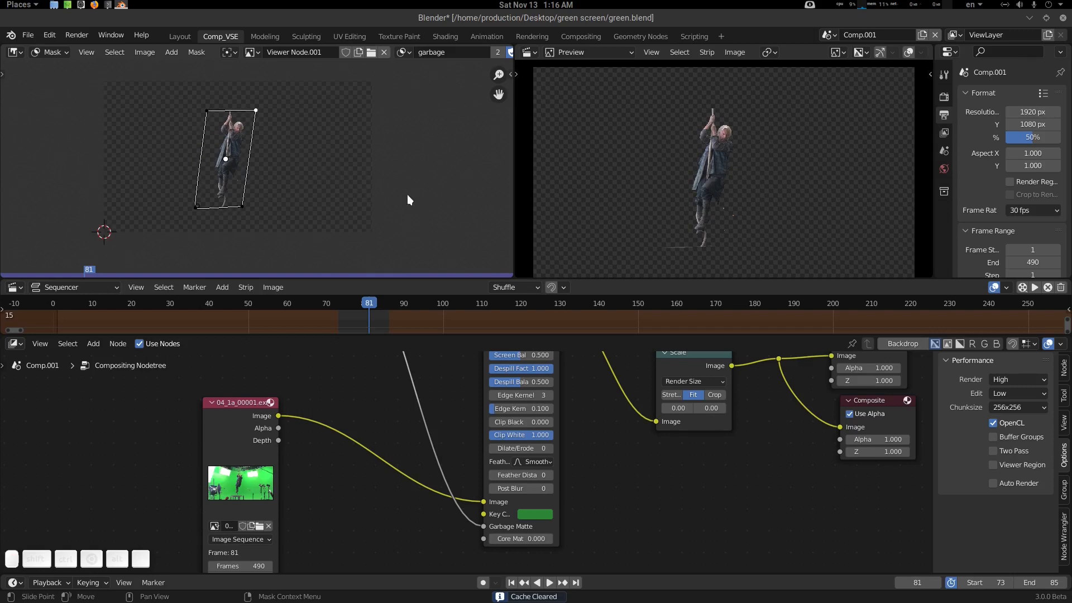
# - Move the Keying node away from the Scale node and insert a Mix node on the link between them
pyautogui.scroll(-1, 782, 162)
pyautogui.scroll(-1, 637, 424)
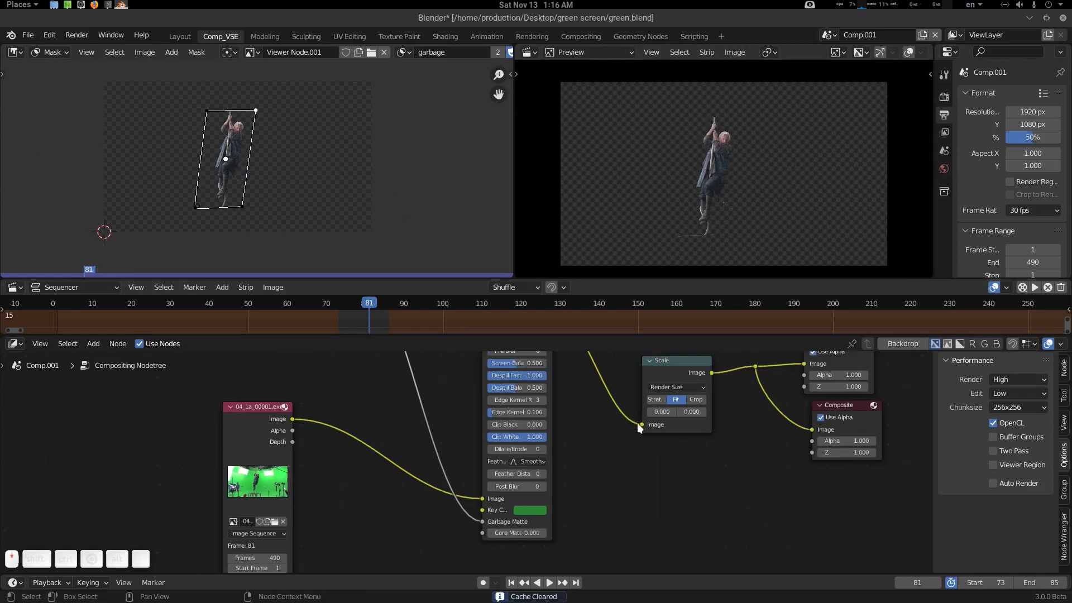
pyautogui.scroll(-1, 637, 423)
pyautogui.scroll(-3, 550, 450)
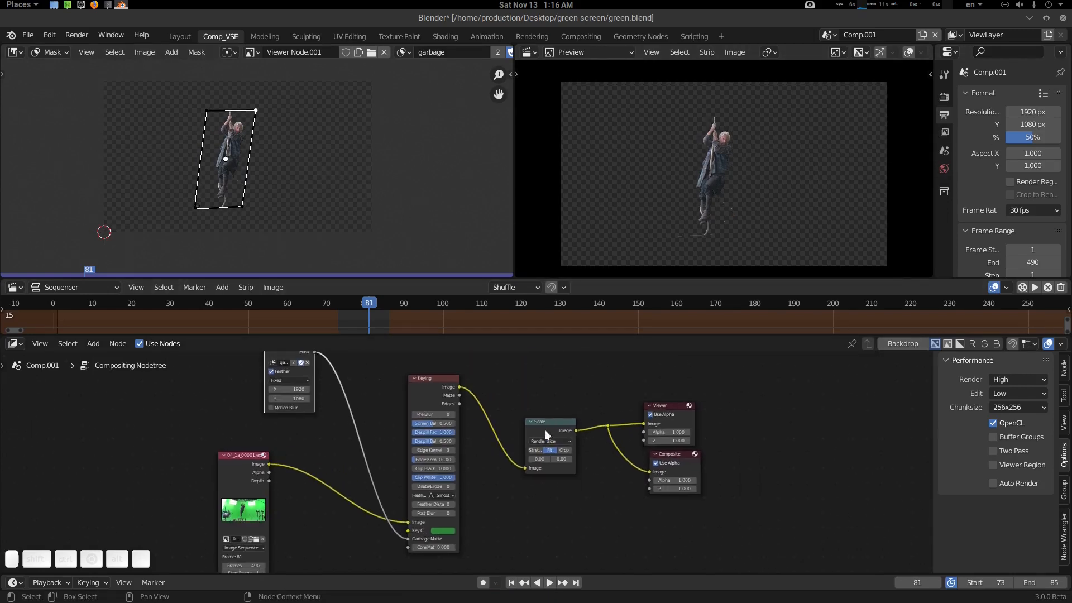
pyautogui.moveTo(544, 430); pyautogui.dragTo(666, 449, button='middle')
pyautogui.moveTo(558, 401); pyautogui.dragTo(507, 399)
pyautogui.click(597, 389)
pyautogui.hotkey('shift', 'a')
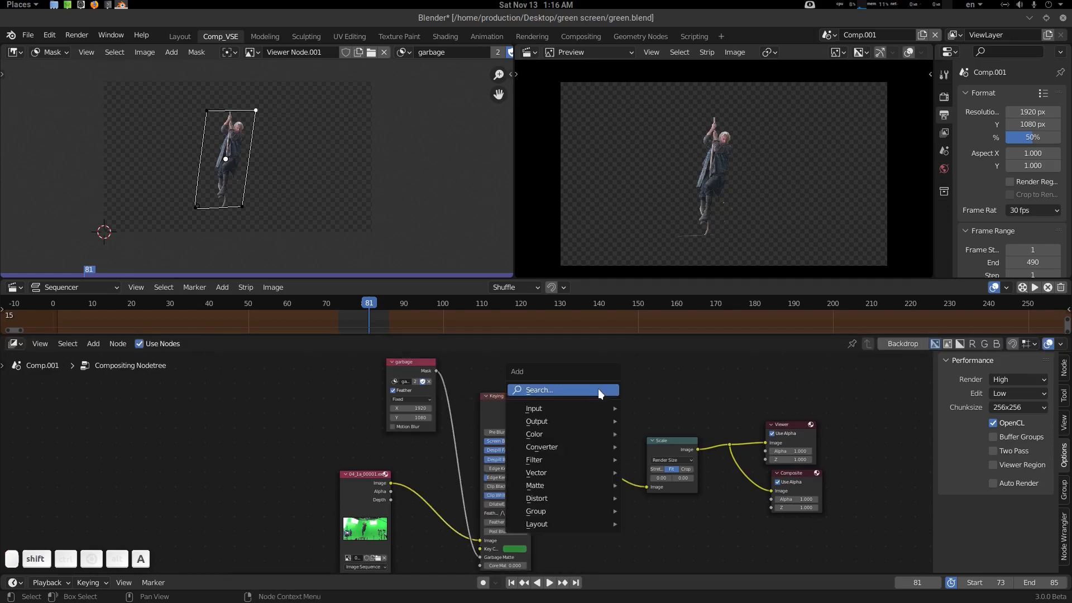
pyautogui.click(598, 388)
pyautogui.write('mix')
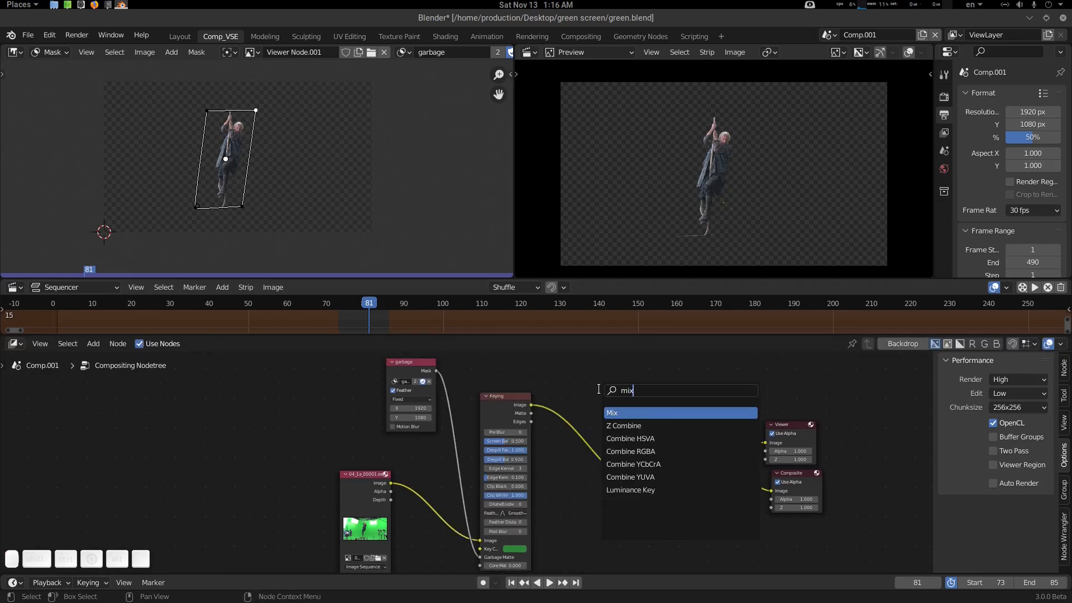
pyautogui.press('Return')
pyautogui.click(597, 441)
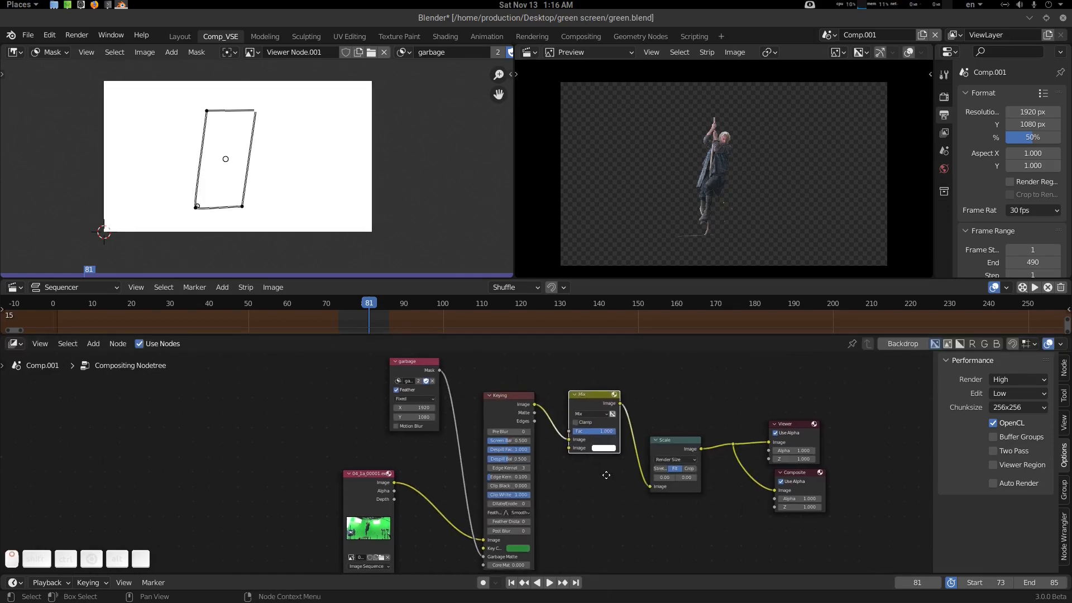
# - Reconnect the Keying image to the Mix node's second image input and set the first input's colour to a muted greyish mauve
pyautogui.scroll(2, 609, 470)
pyautogui.click(621, 466)
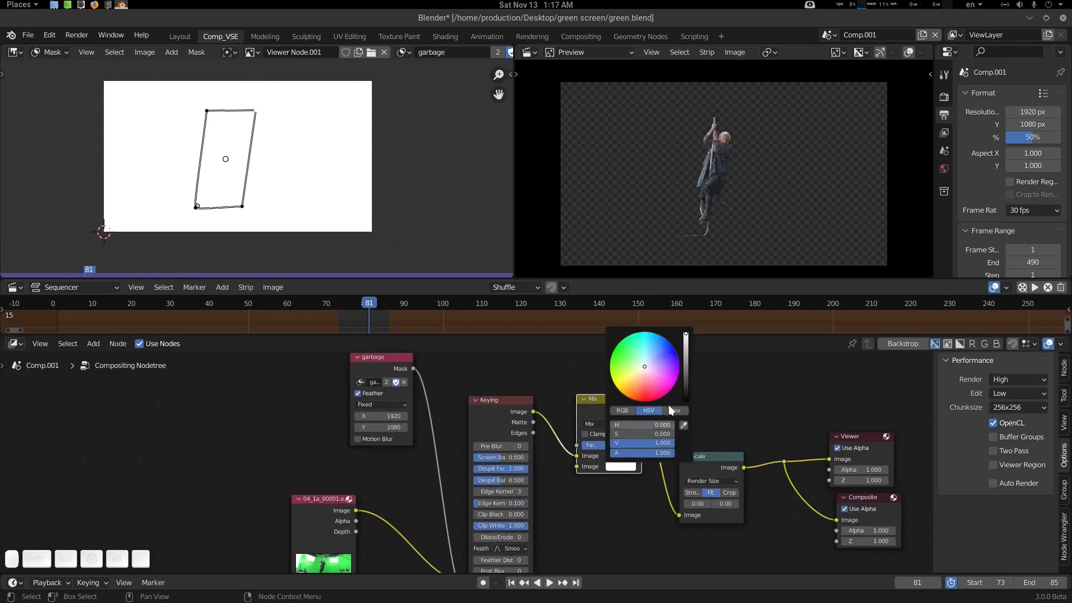
pyautogui.moveTo(577, 457); pyautogui.dragTo(579, 466)
pyautogui.click(624, 456)
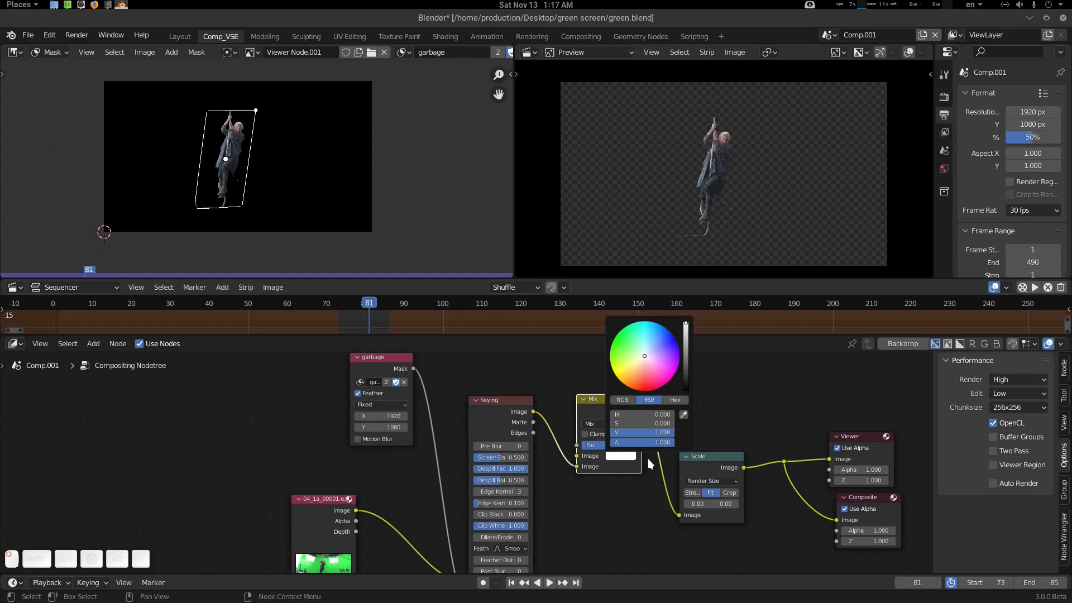
pyautogui.click(686, 358)
pyautogui.click(645, 361)
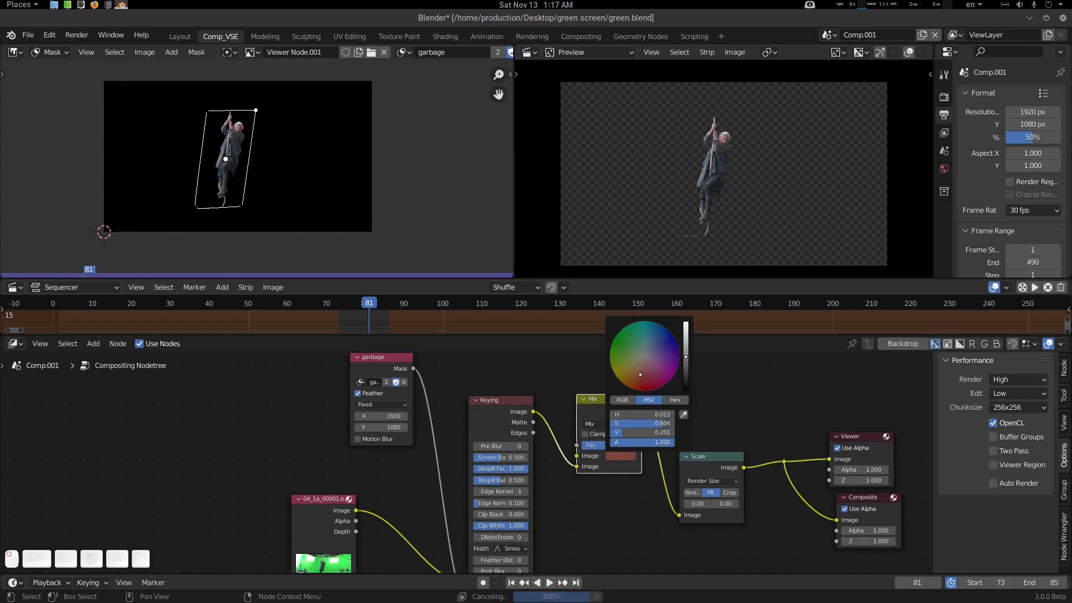
# - Make the Mix node include the second image's alpha, and switch the image editor from Mask to View mode
pyautogui.click(531, 411)
pyautogui.moveTo(562, 399); pyautogui.dragTo(568, 386, button='middle')
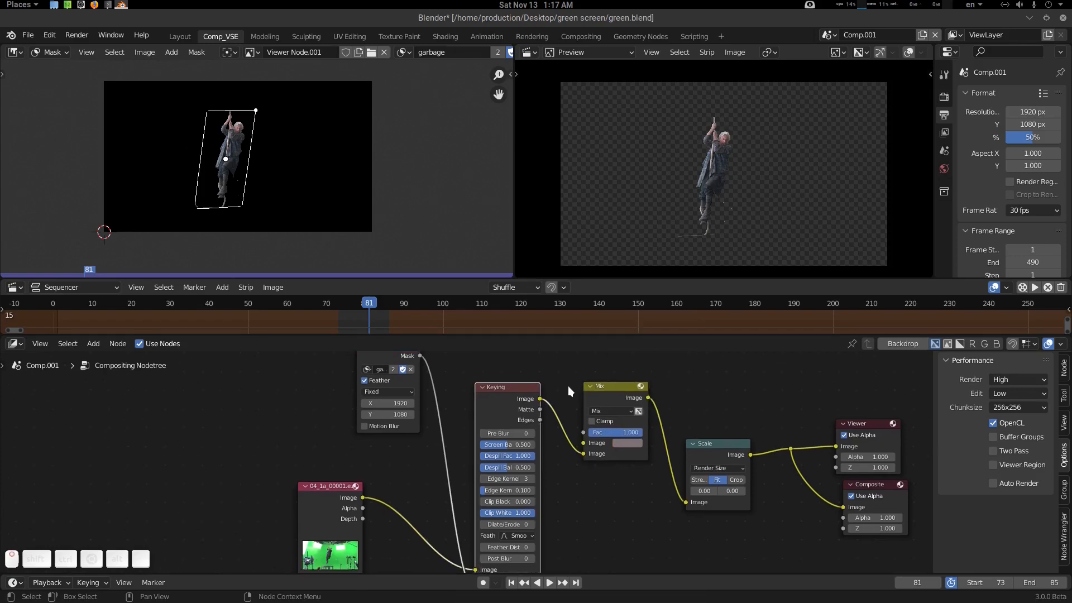
pyautogui.moveTo(544, 389); pyautogui.dragTo(542, 412)
pyautogui.moveTo(561, 453); pyautogui.dragTo(559, 442, button='middle')
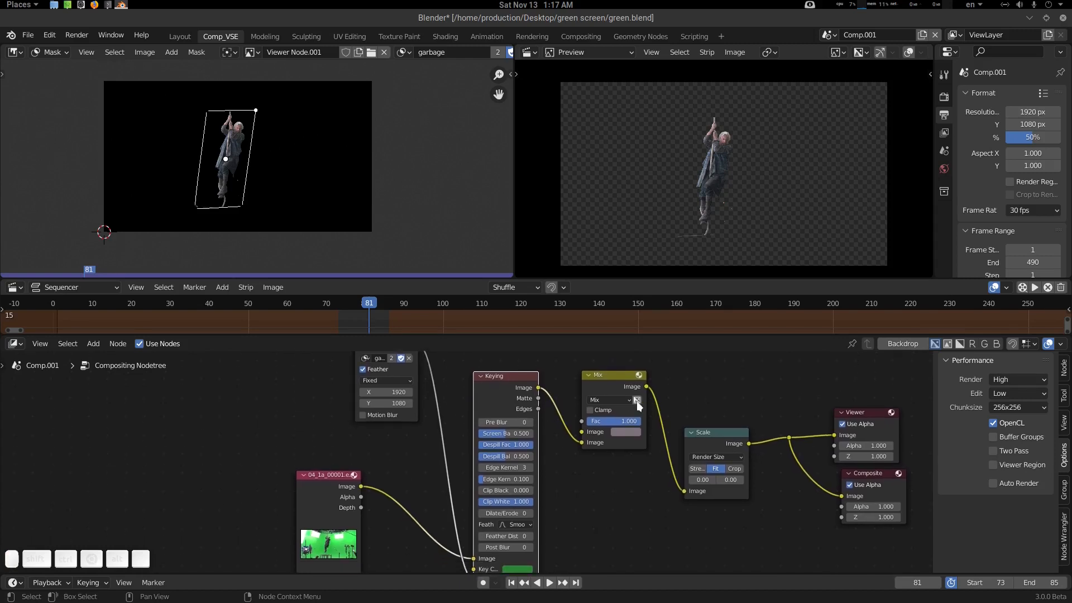
pyautogui.click(636, 401)
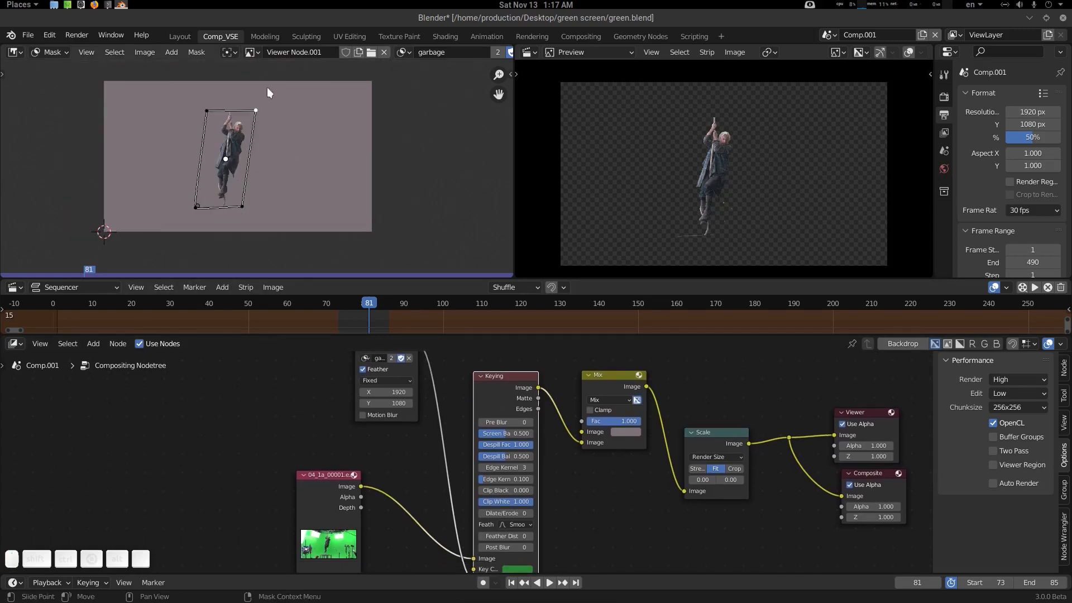
pyautogui.click(60, 50)
pyautogui.click(52, 73)
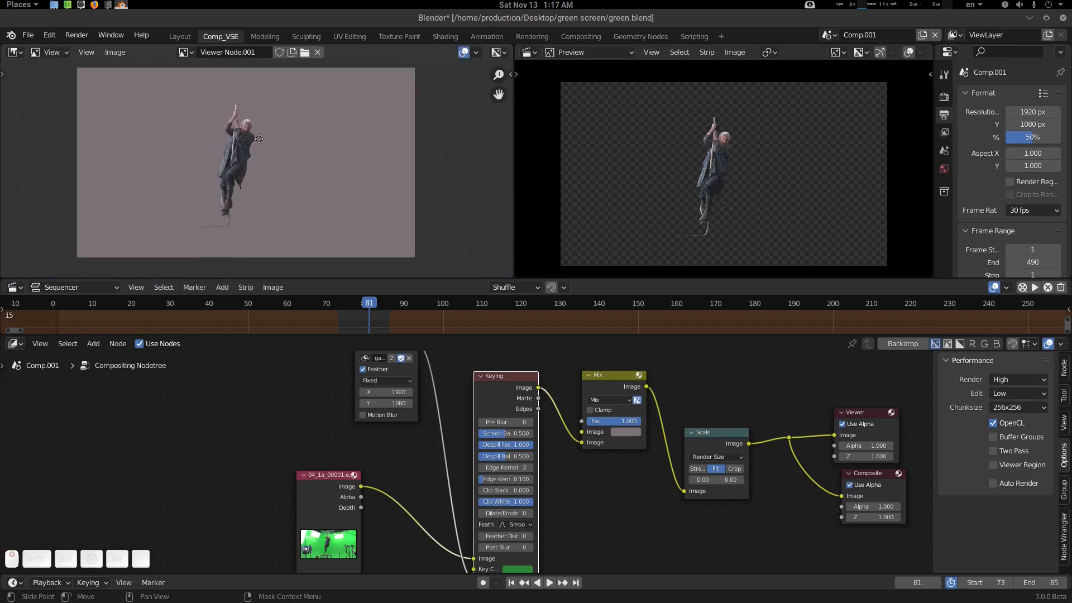
# - Play and scrub the composite around frame 80 to check the coloured background in both viewers
pyautogui.press('space')
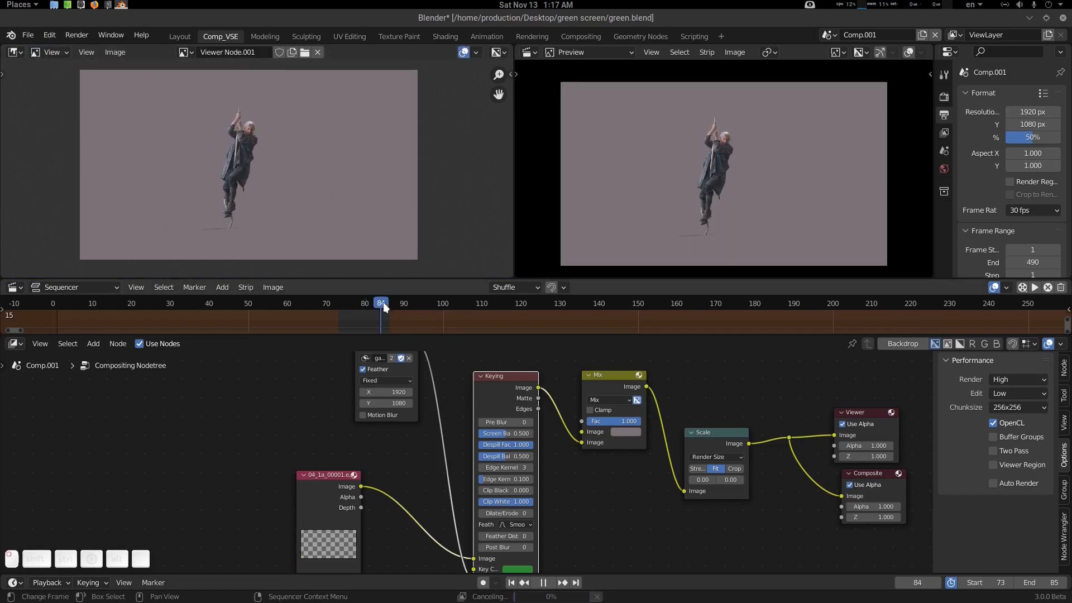
pyautogui.moveTo(361, 302); pyautogui.dragTo(367, 303)
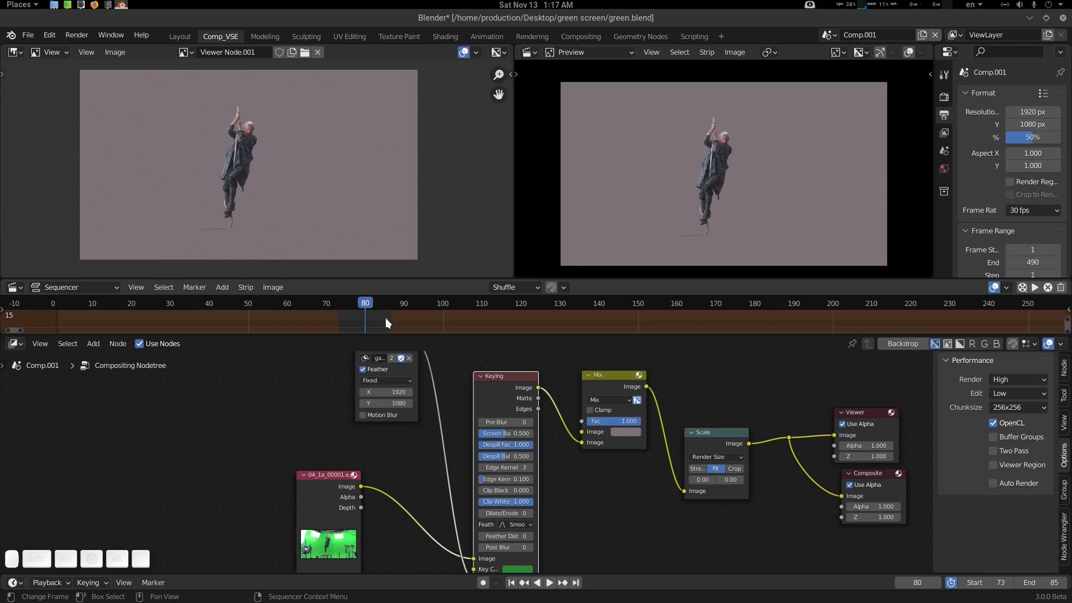
pyautogui.moveTo(386, 317); pyautogui.dragTo(383, 318, button='middle')
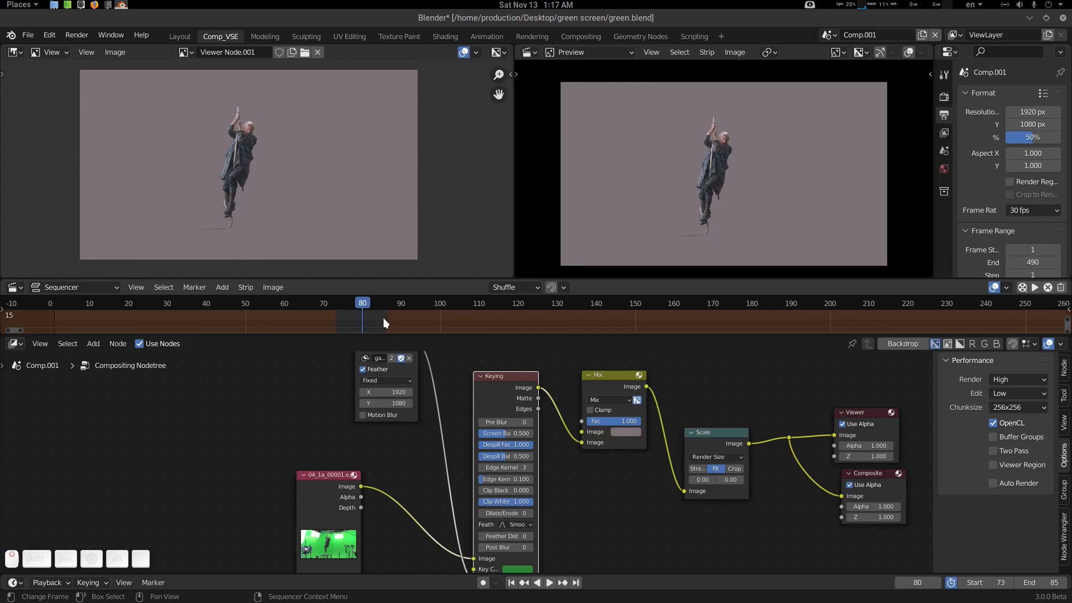
# - Cache the composite with the coloured background, play the cached strip back, and clear it from the sequencer
pyautogui.click(1026, 290)
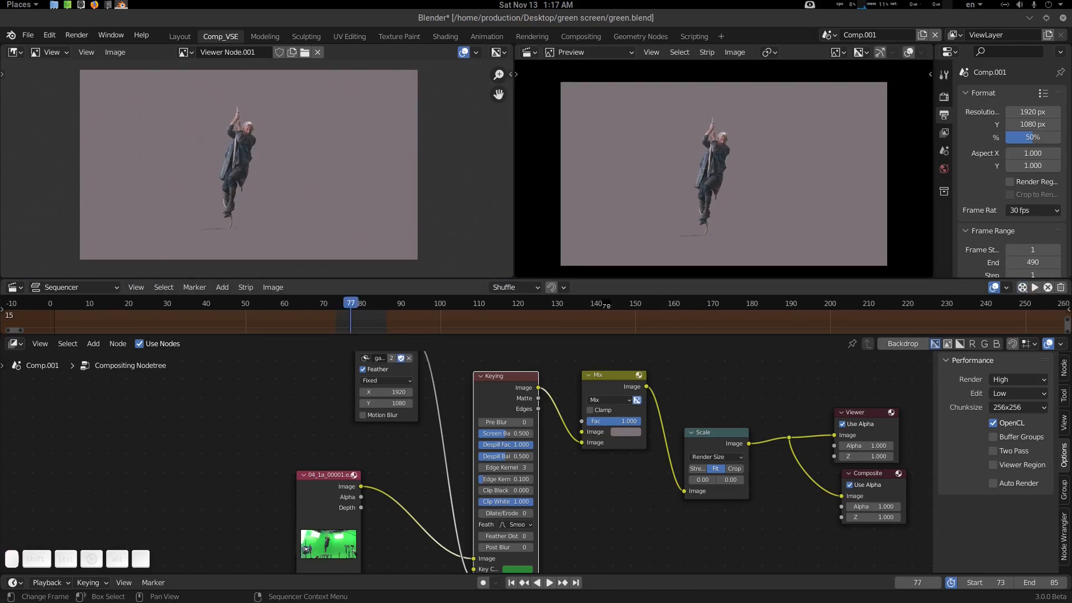
pyautogui.click(1034, 287)
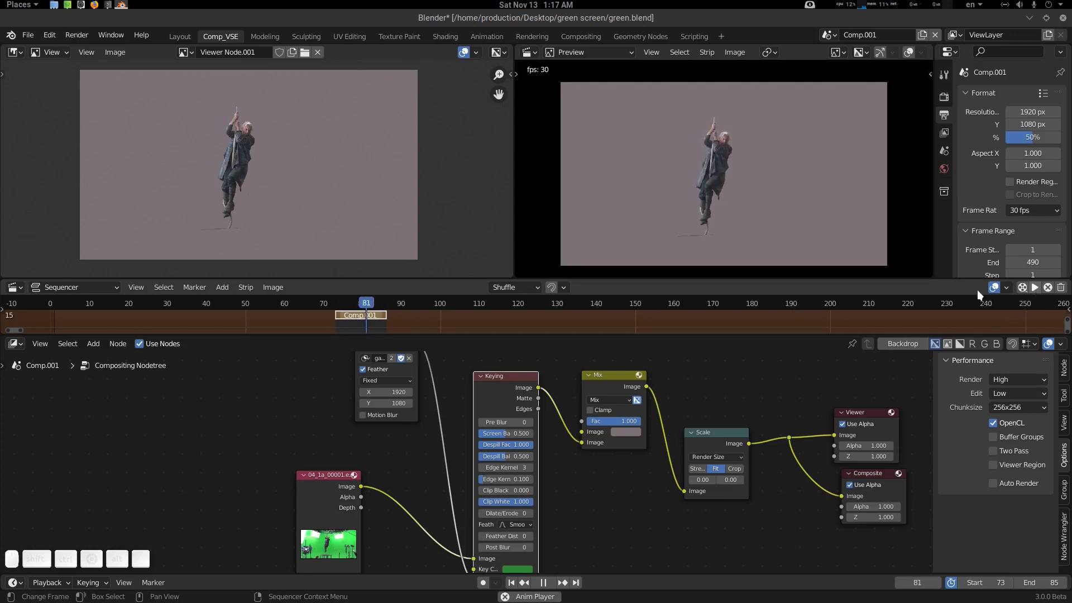
pyautogui.press('space')
pyautogui.click(1047, 287)
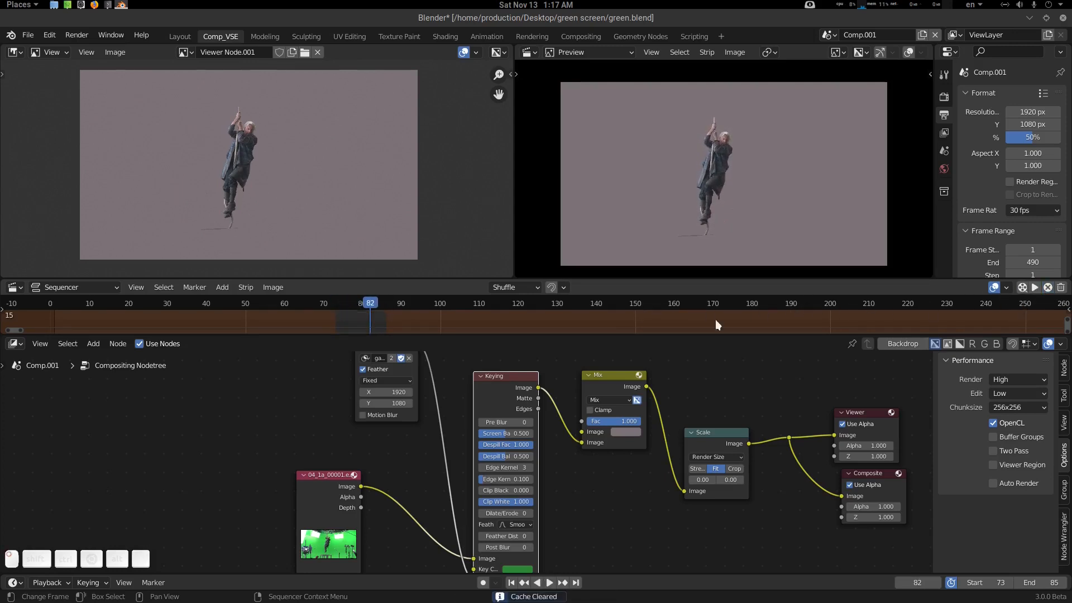
# - Clear the preview range from the timeline so the scene uses its full frame range of 1 to 490
pyautogui.hotkey('alt', 'p')
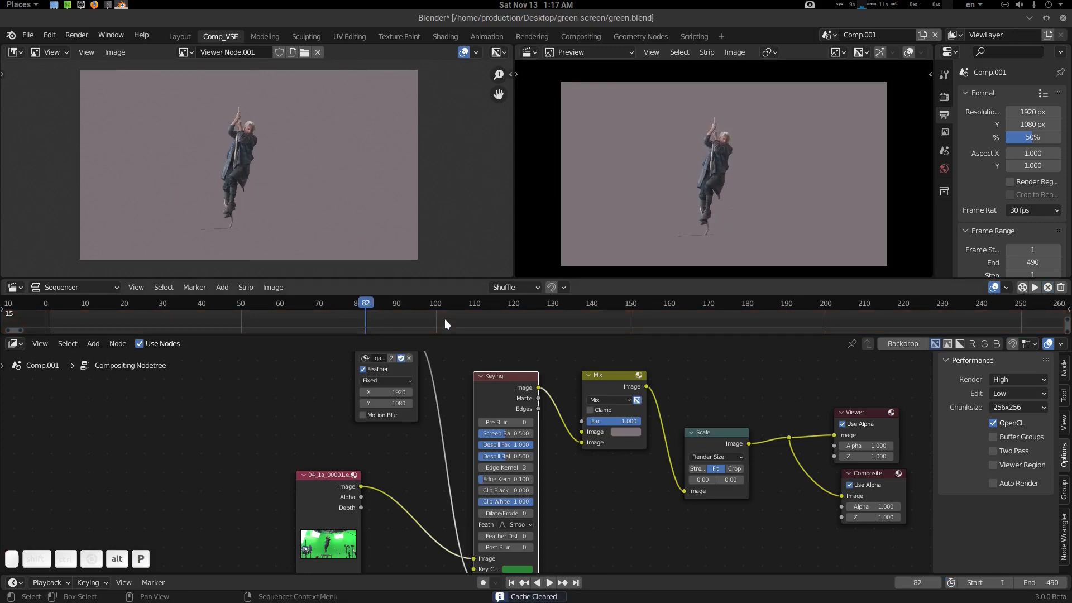
pyautogui.scroll(-6, 443, 321)
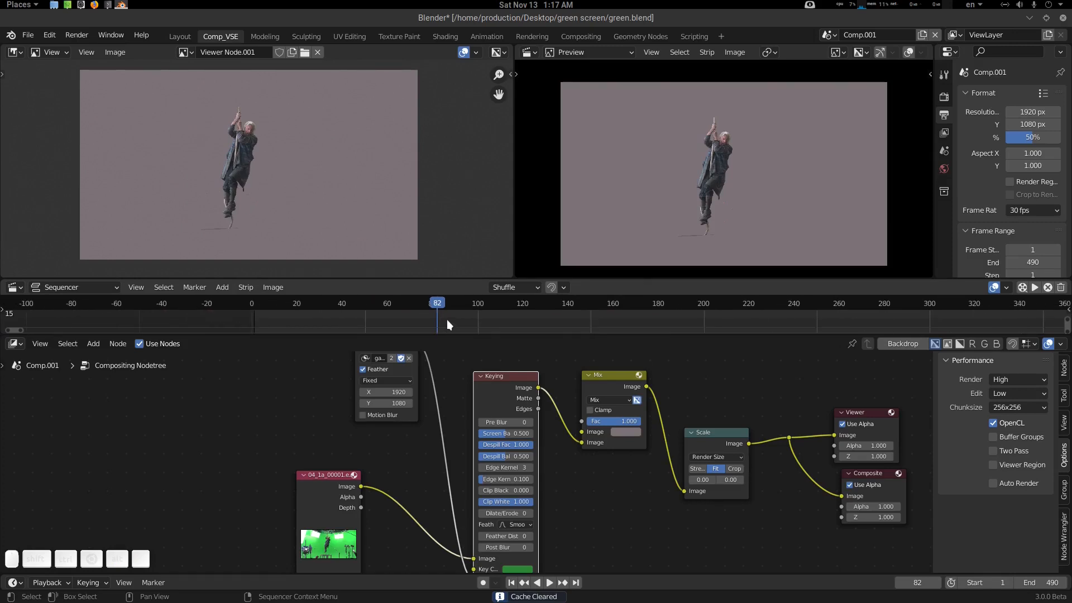
pyautogui.press('Home')
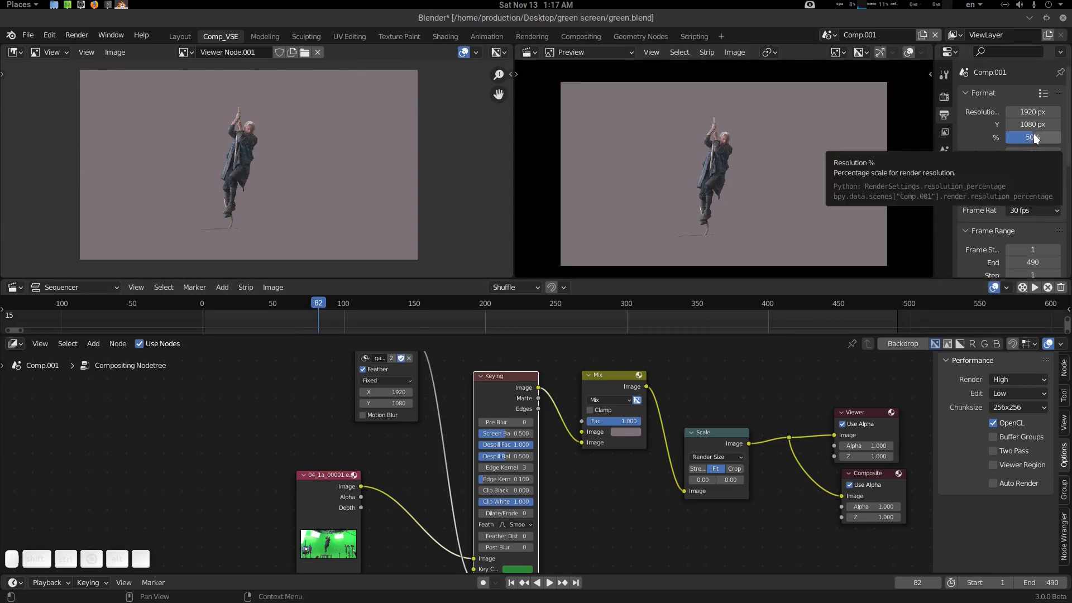
# - Set the render output path to the green screen folder with the file name green test
pyautogui.scroll(-6, 986, 183)
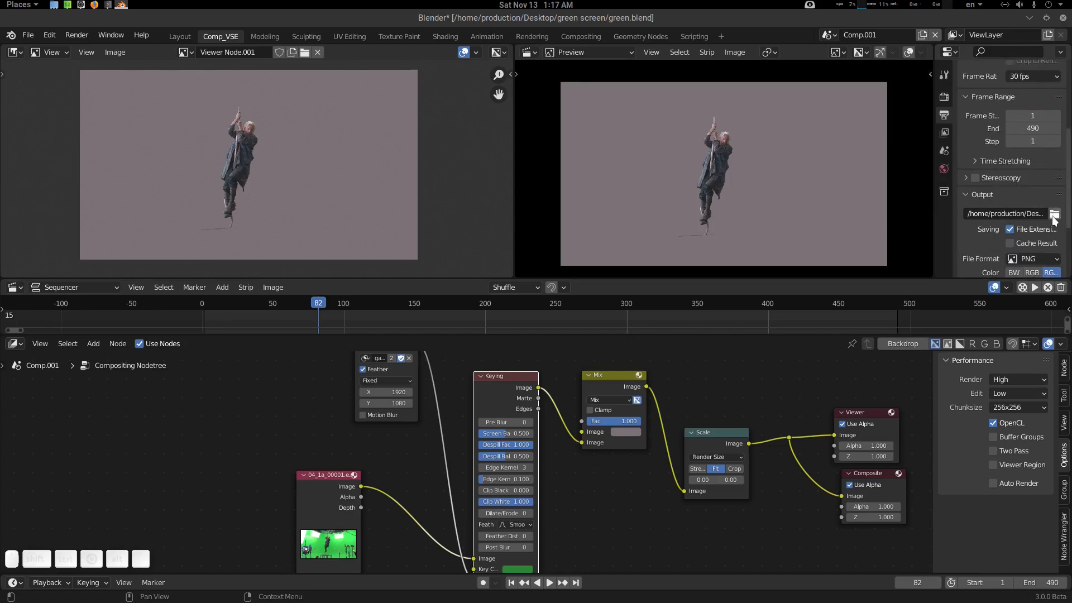
pyautogui.click(1054, 214)
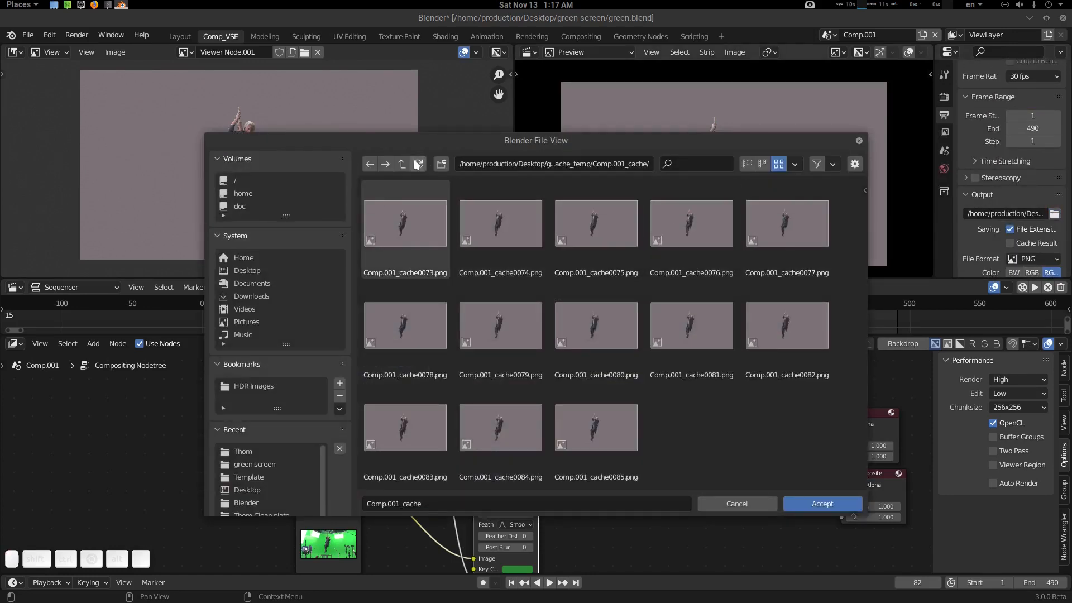
pyautogui.click(402, 164)
pyautogui.click(403, 164)
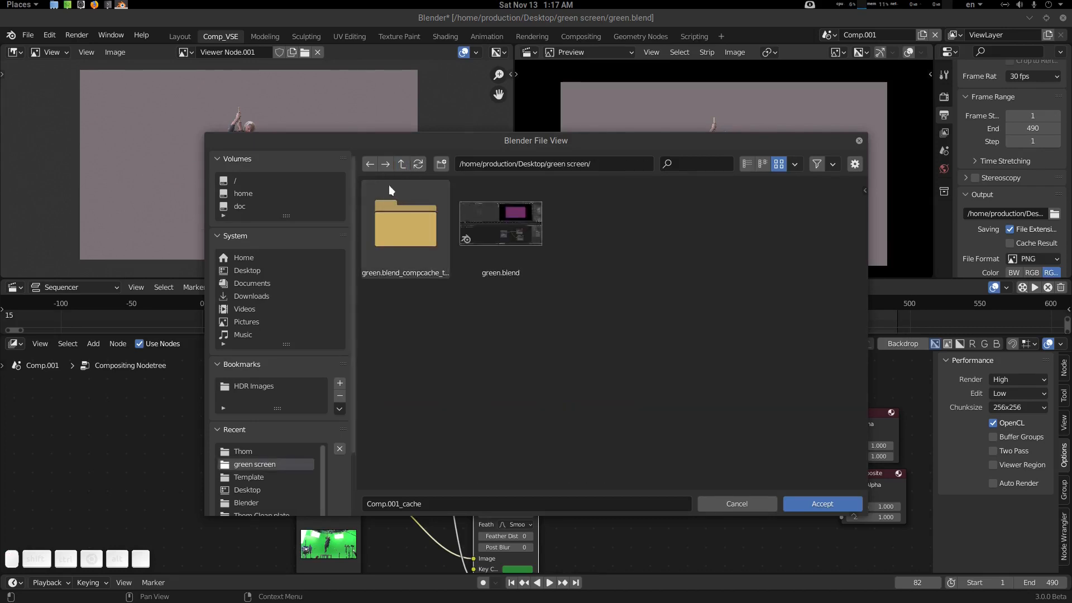
pyautogui.click(440, 502)
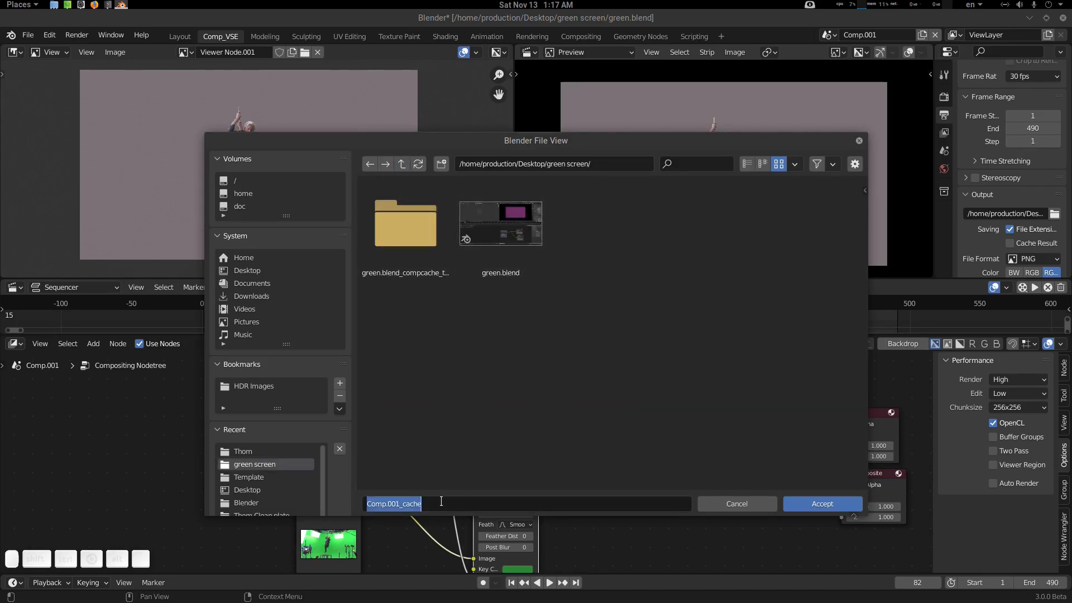
pyautogui.write('green test')
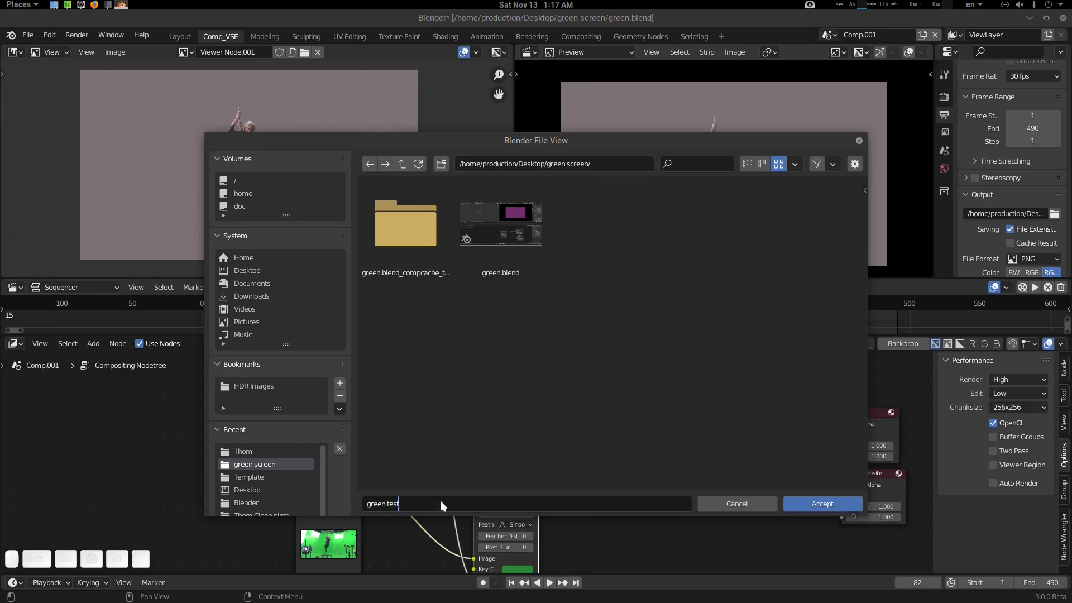
pyautogui.press('Return')
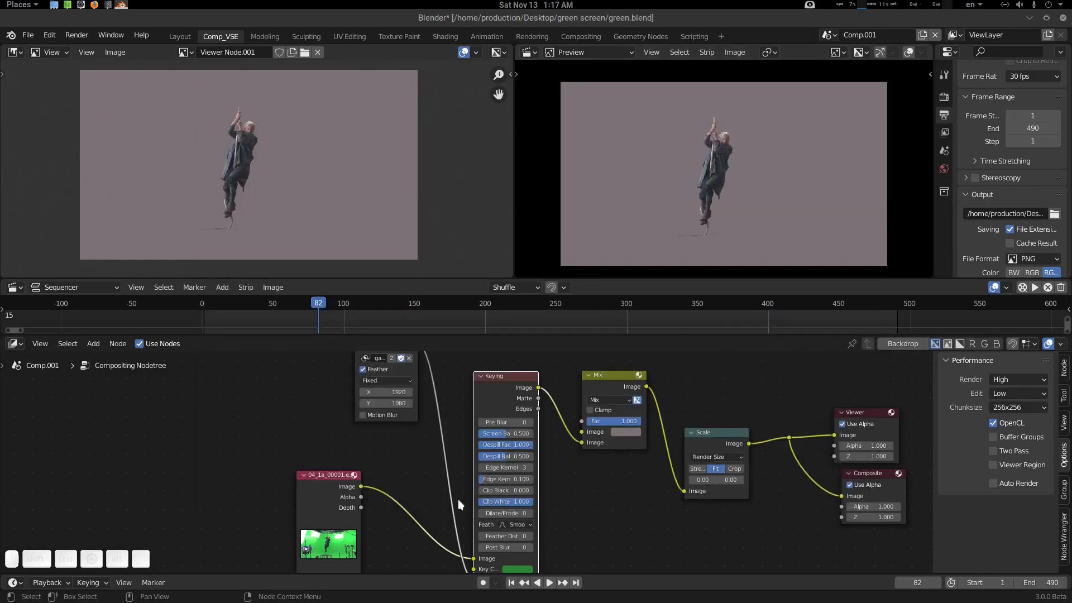
# - Set the output file format to FFmpeg Video and expand its encoding settings
pyautogui.scroll(-2, 1001, 237)
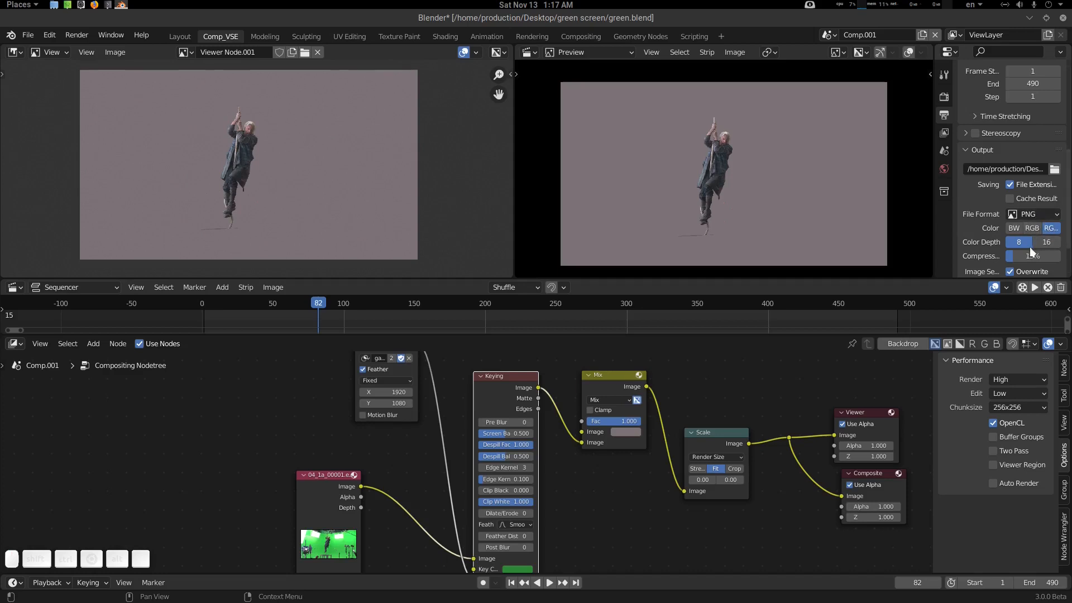
pyautogui.click(1040, 213)
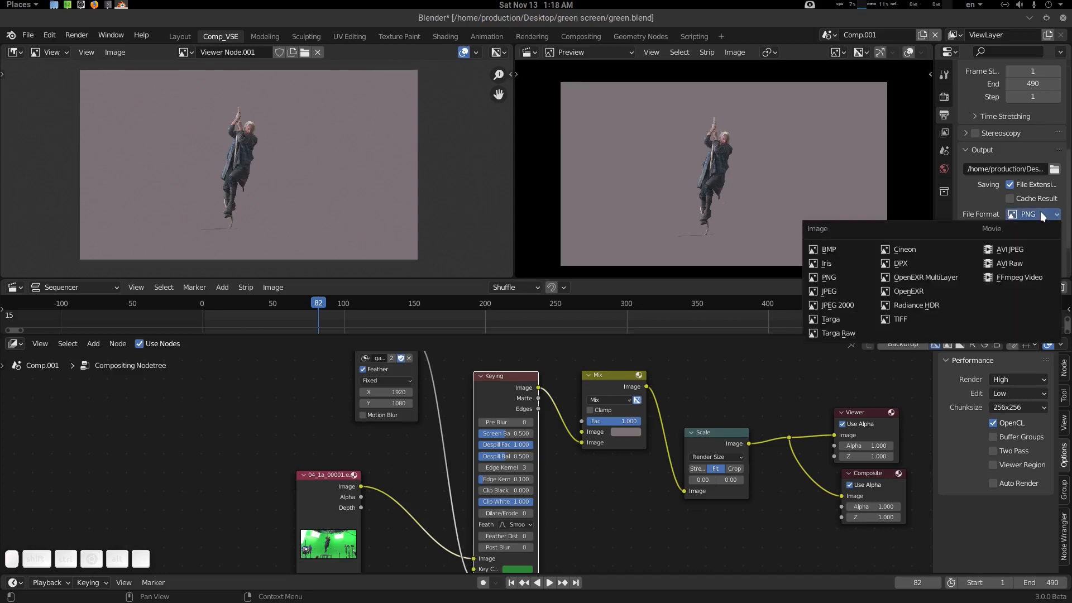
pyautogui.click(1019, 277)
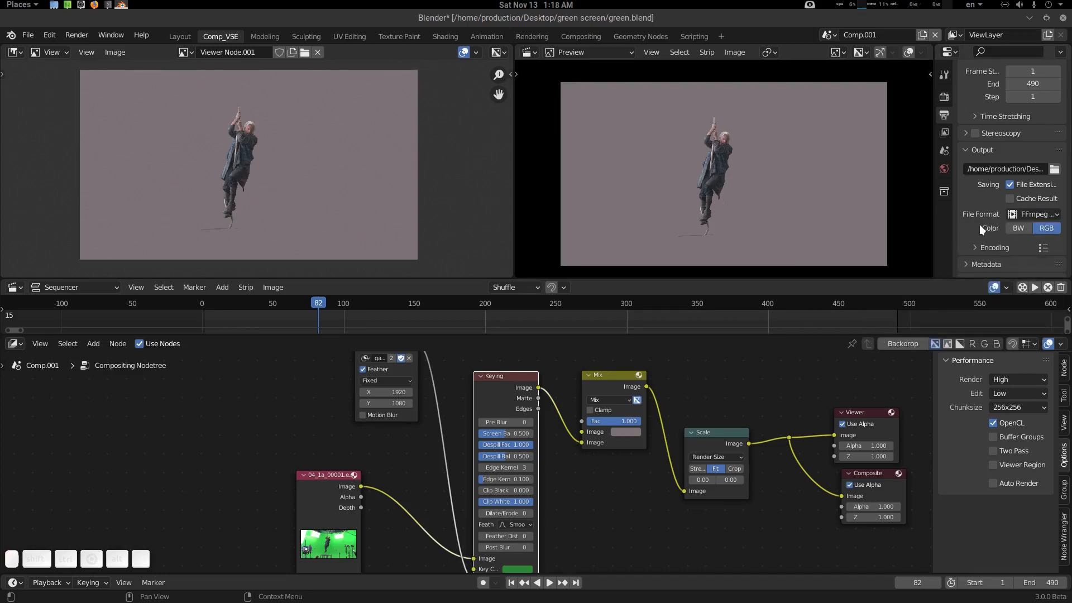
pyautogui.click(986, 237)
pyautogui.scroll(-1, 980, 221)
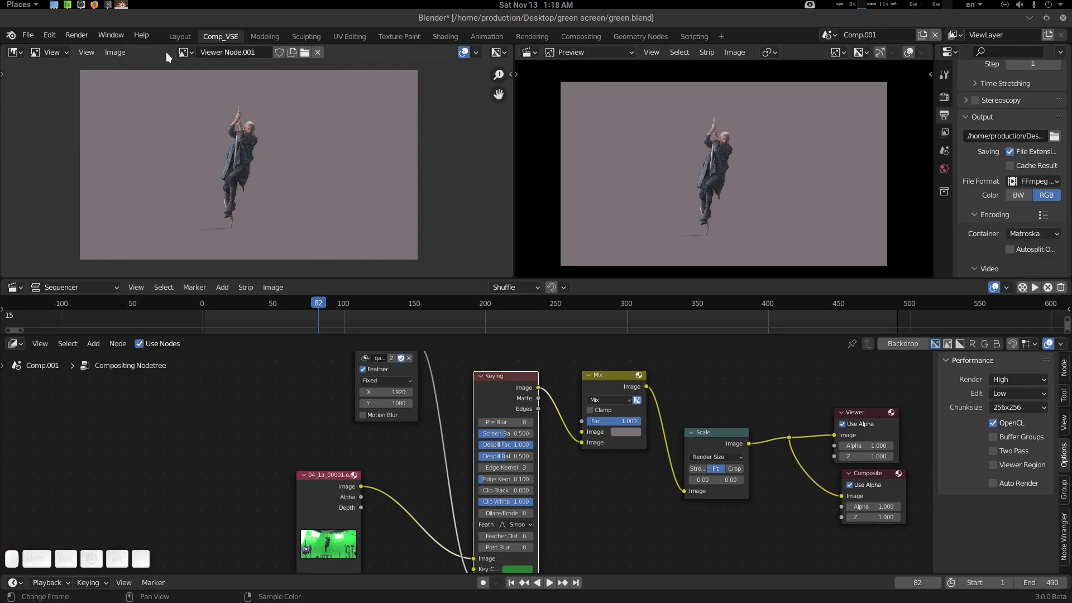
# - Render the keyed composite to video with the Render Compositor VSE pipline command
pyautogui.scroll(8, 991, 199)
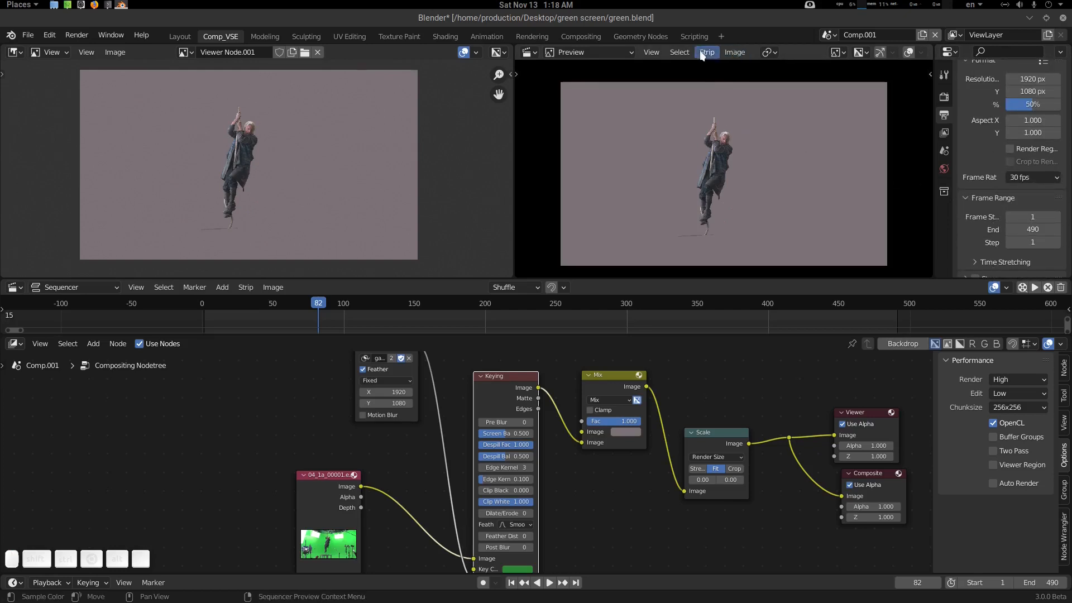
pyautogui.click(651, 54)
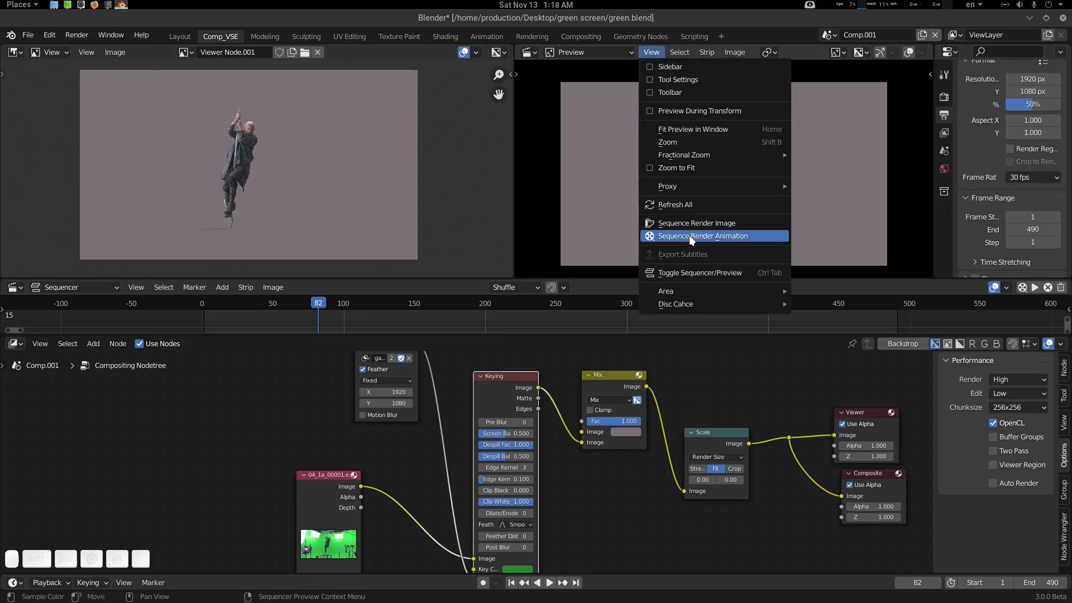
pyautogui.scroll(2, 986, 143)
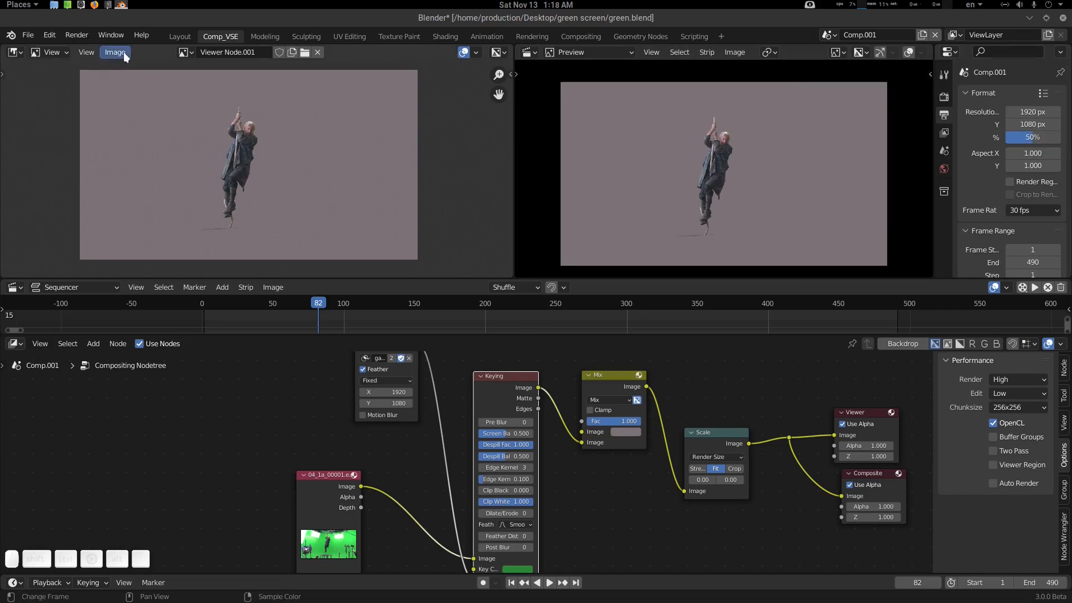
pyautogui.click(79, 35)
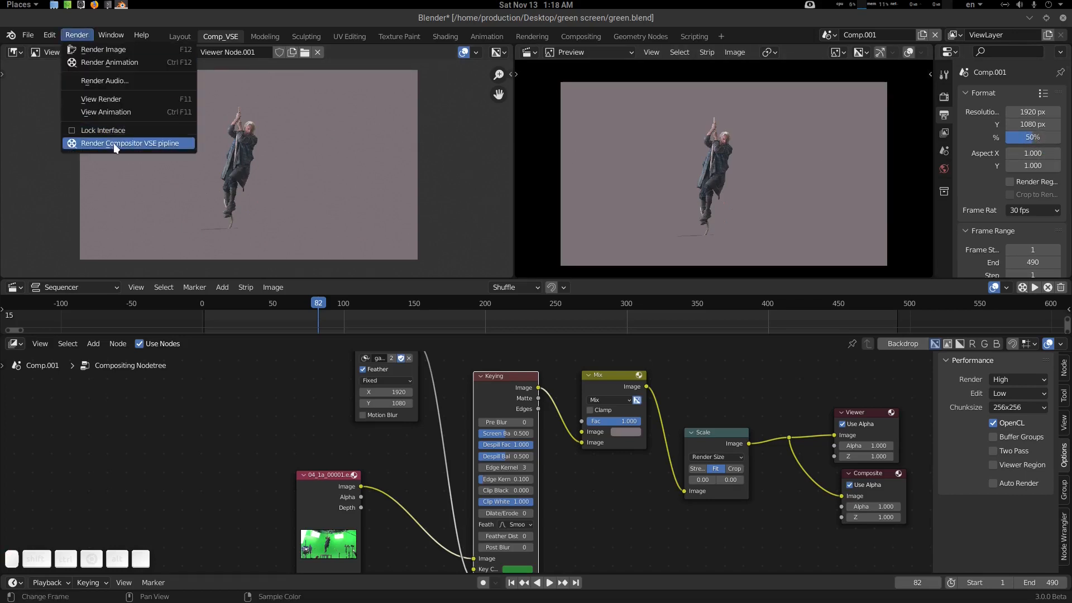
pyautogui.click(176, 143)
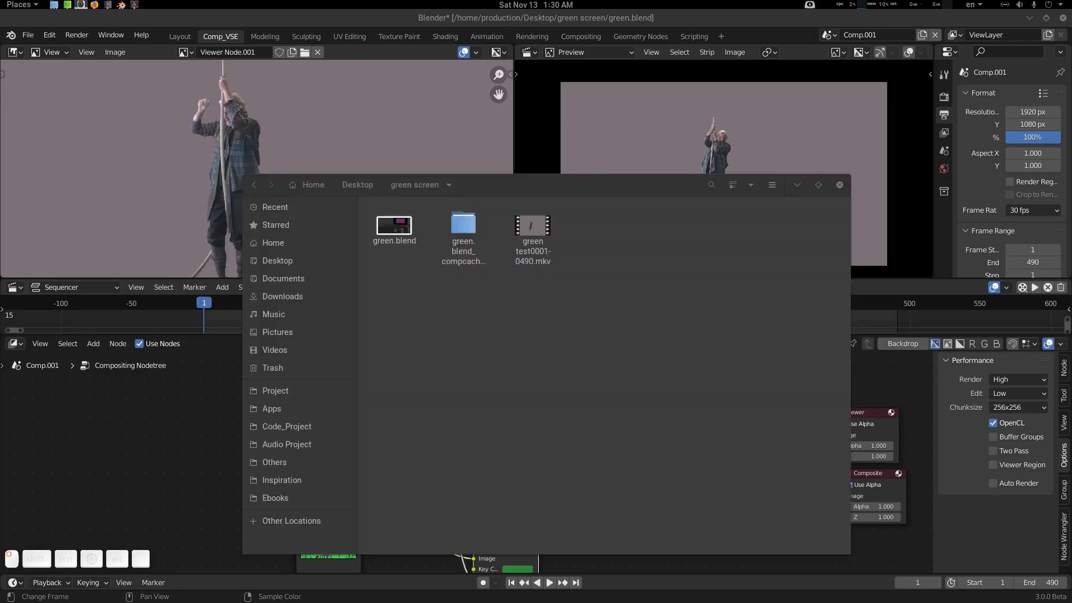
# - Play the rendered video green test0001-0490.mkv from the green screen folder and view the whole composite image
pyautogui.doubleClick(539, 226)
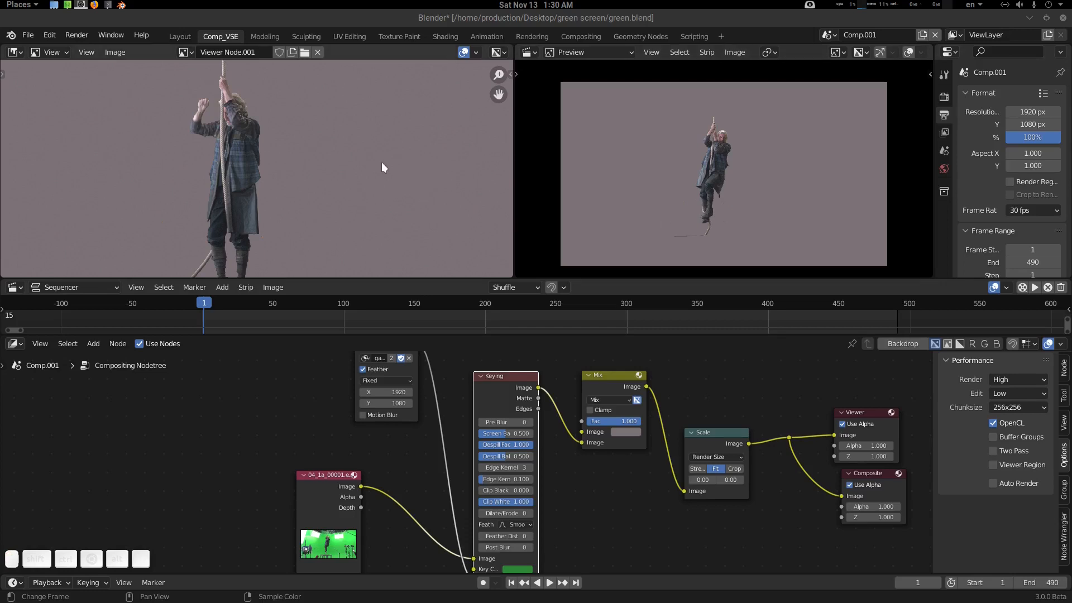
pyautogui.scroll(-4, 363, 161)
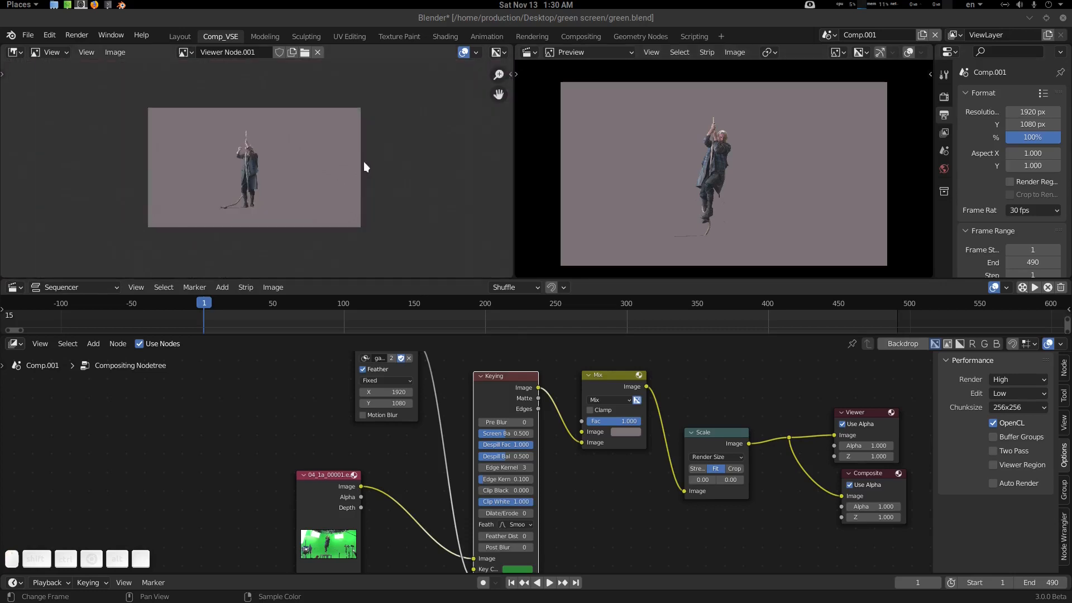
pyautogui.scroll(2, 351, 167)
pyautogui.scroll(-1, 549, 420)
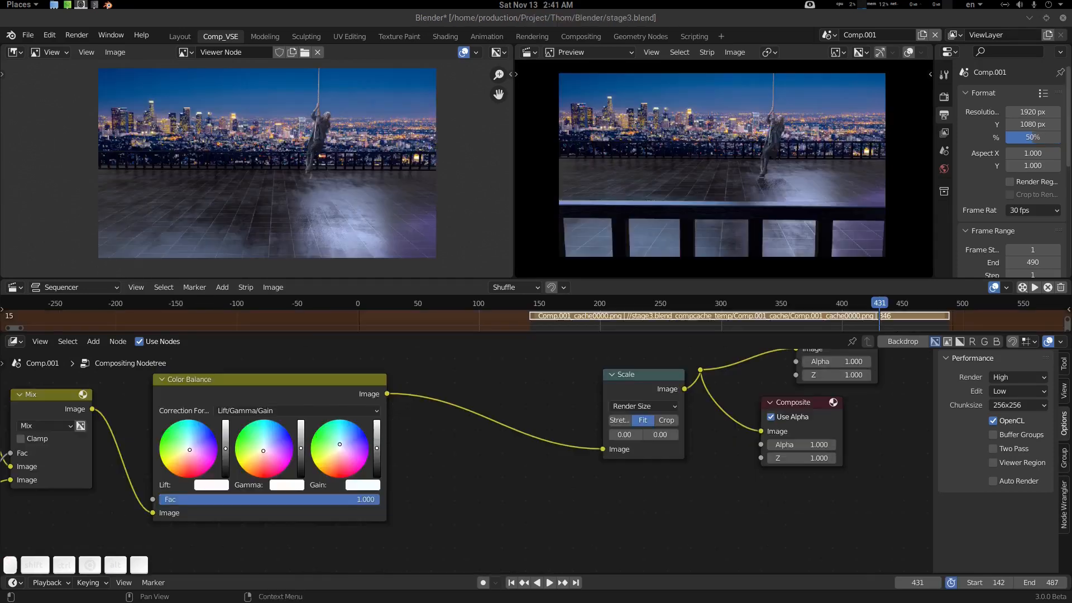
# - Play back the cached composite of the night-city rooftop scene in stage3.blend
pyautogui.click(1035, 288)
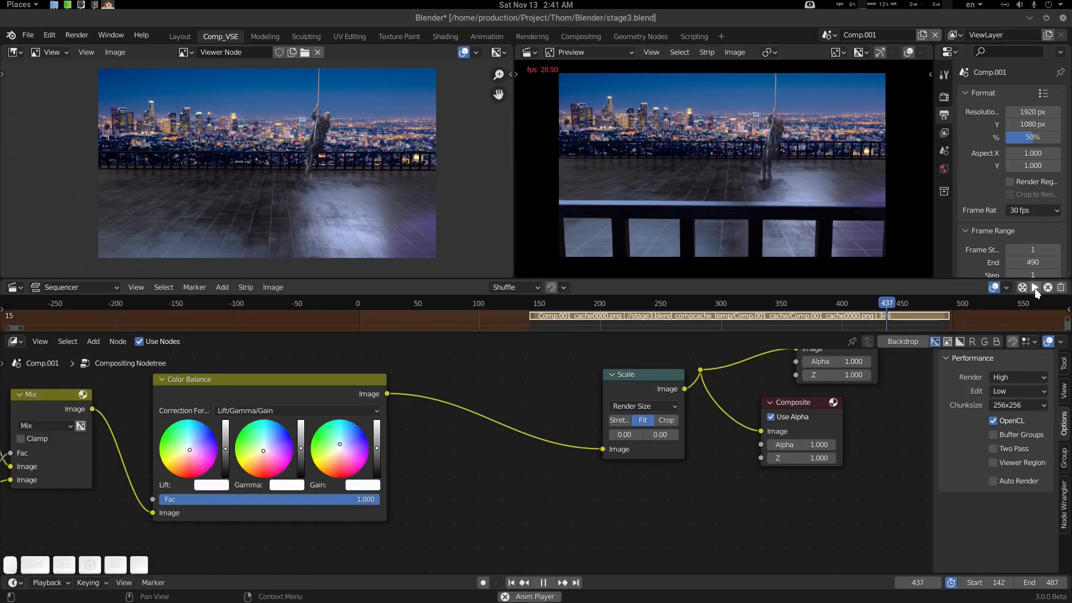
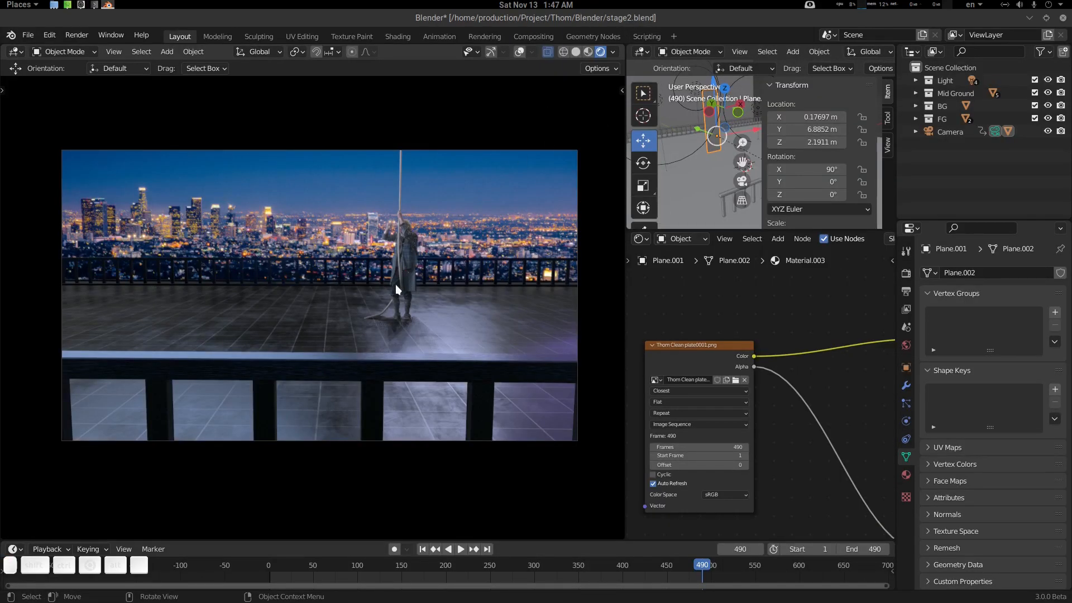
# - Hide the sidebar in the small 3D viewport and turn on overlays in the large rendered viewport of stage2.blend
pyautogui.moveTo(395, 284); pyautogui.dragTo(450, 227, button='middle')
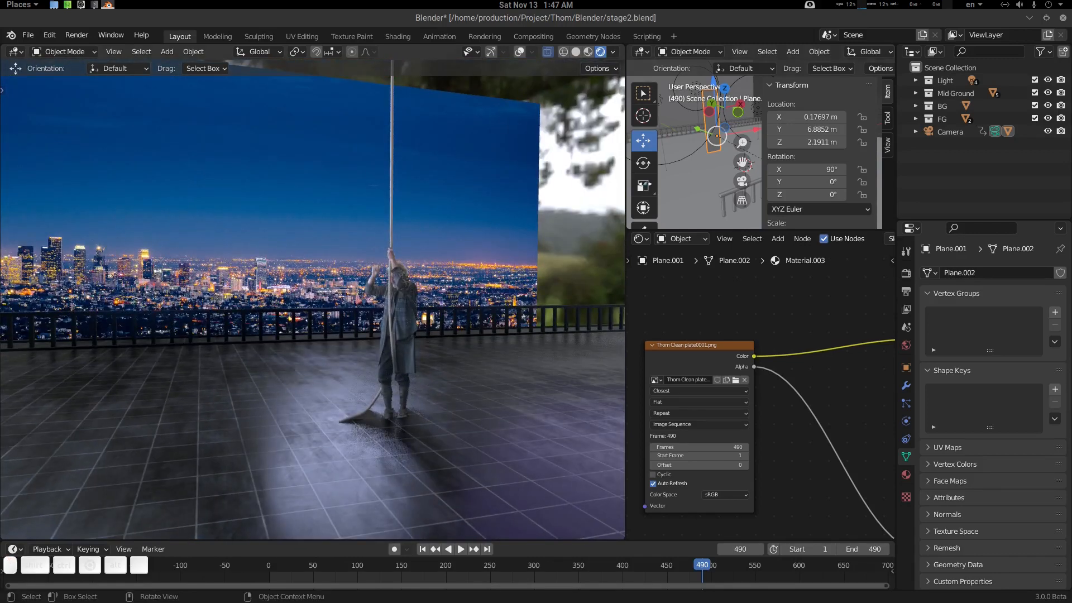
pyautogui.press('n')
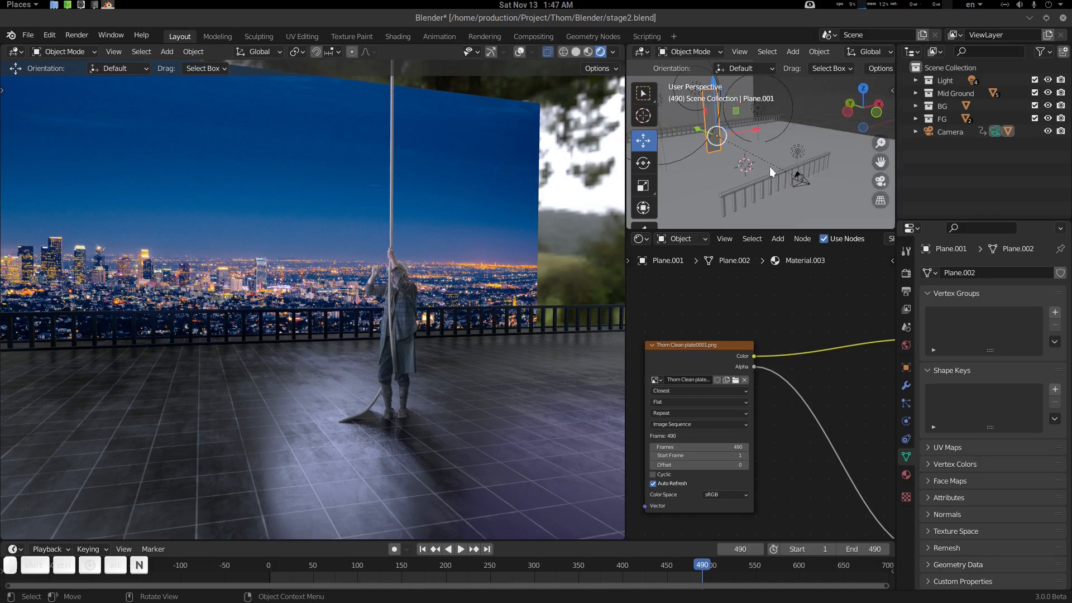
pyautogui.moveTo(412, 356); pyautogui.dragTo(365, 374, button='middle')
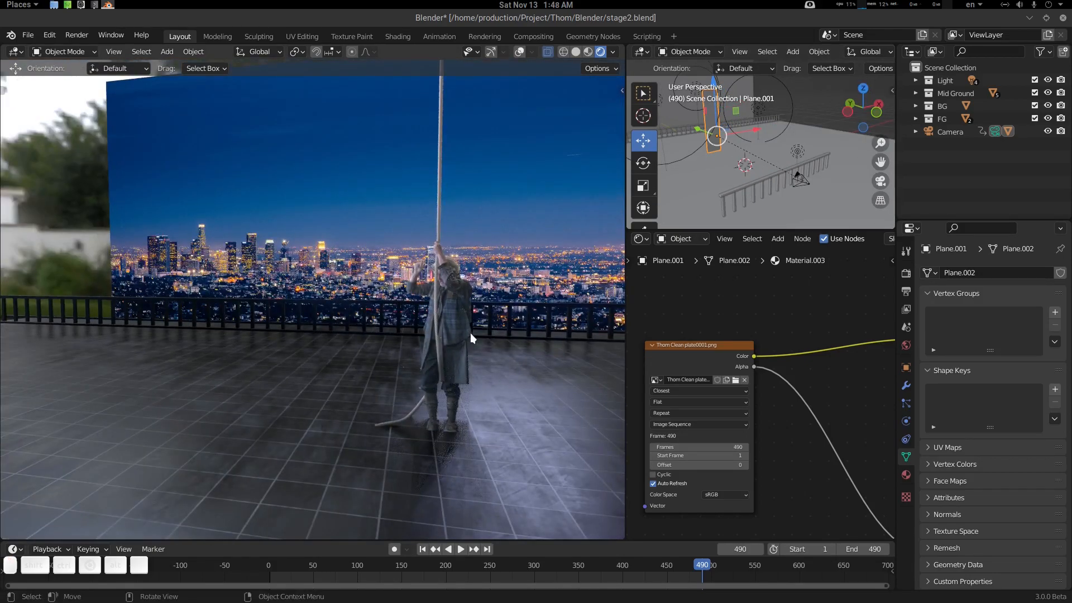
pyautogui.hotkey('shift', 'alt', 'z')
pyautogui.moveTo(441, 318)
pyautogui.mouseDown(button='middle')
pyautogui.moveTo(473, 323)
pyautogui.moveTo(451, 309)
pyautogui.mouseUp(button='middle')
pyautogui.scroll(-1, 446, 309)
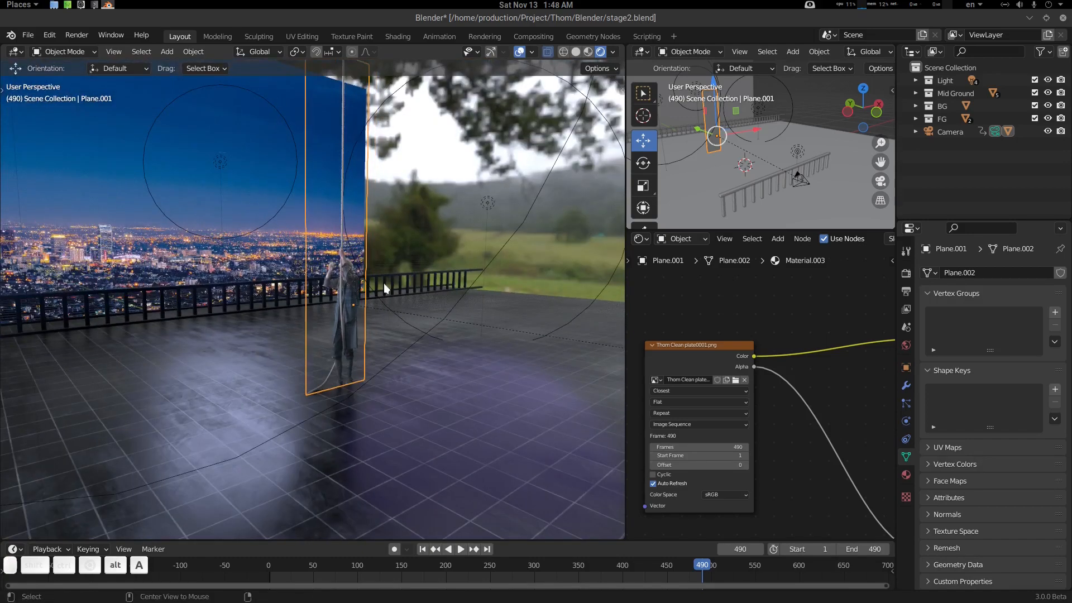
# - Show the gizmos in the large rendered viewport with the actor plane selected
pyautogui.hotkey('alt', 'a')
pyautogui.moveTo(365, 282)
pyautogui.mouseDown(button='middle')
pyautogui.moveTo(376, 282)
pyautogui.moveTo(317, 285)
pyautogui.moveTo(345, 271)
pyautogui.moveTo(294, 292)
pyautogui.moveTo(382, 283)
pyautogui.mouseUp(button='middle')
pyautogui.click(317, 285)
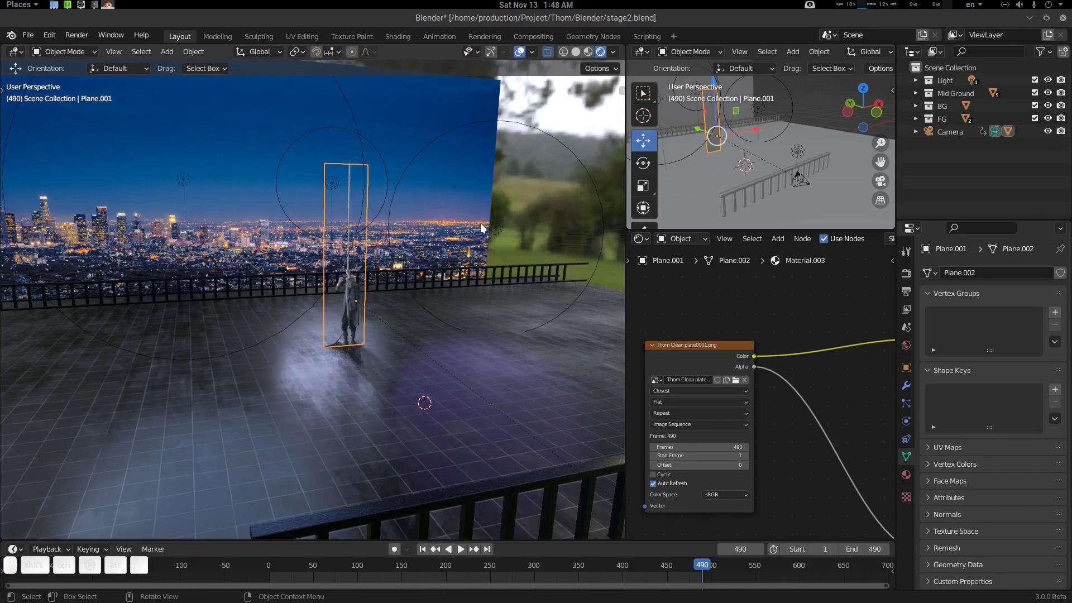
pyautogui.click(491, 52)
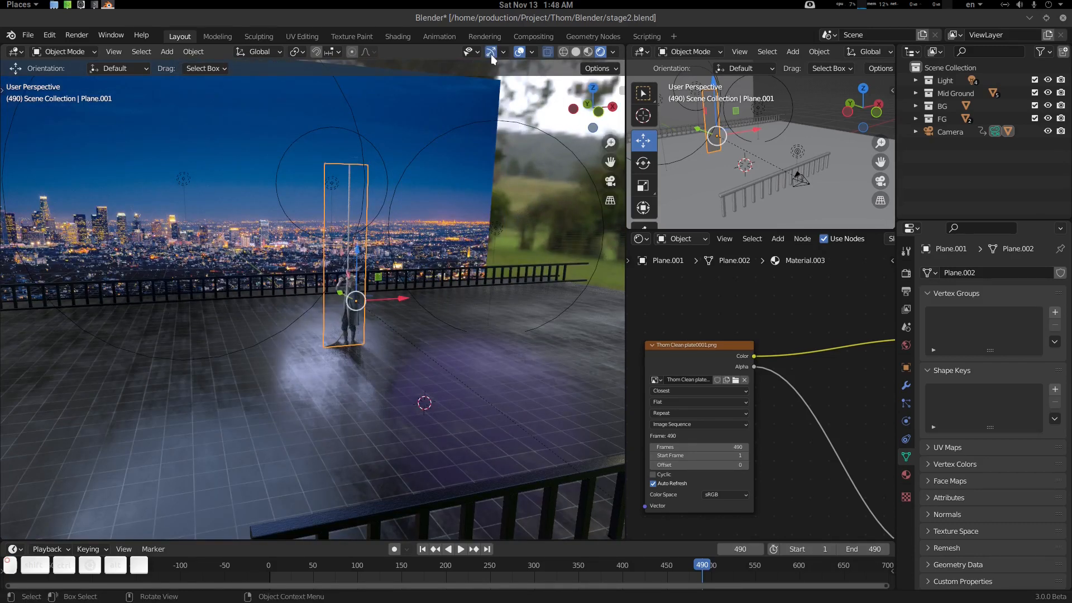
# - Examine the 3D set from several angles, including the city backdrop, railings, lights and the keyed actor plane up close
pyautogui.moveTo(491, 243); pyautogui.dragTo(336, 155, button='middle')
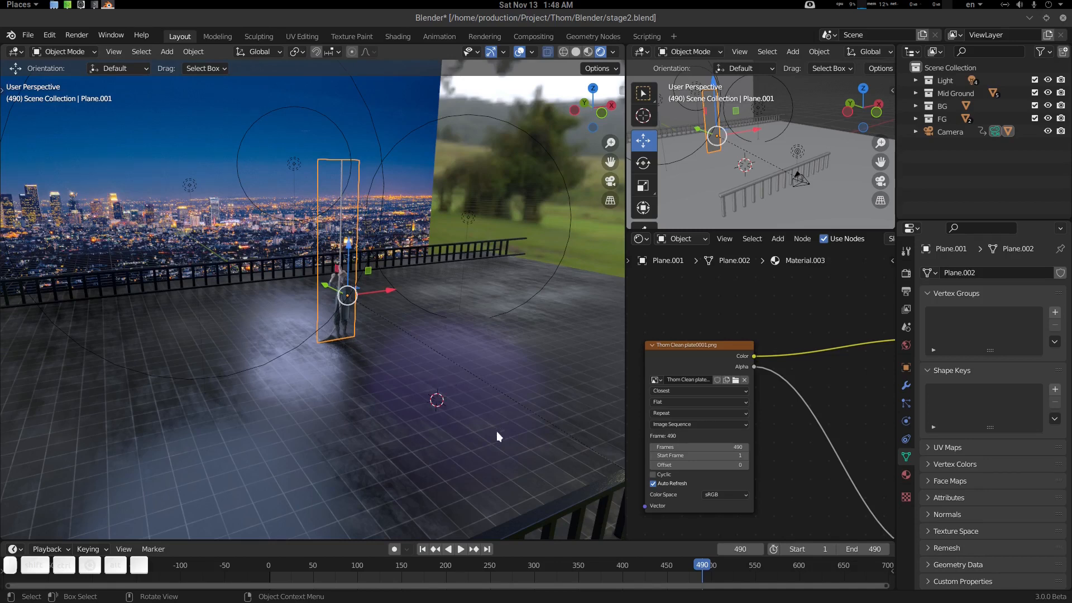
pyautogui.moveTo(497, 432); pyautogui.dragTo(471, 458, button='middle')
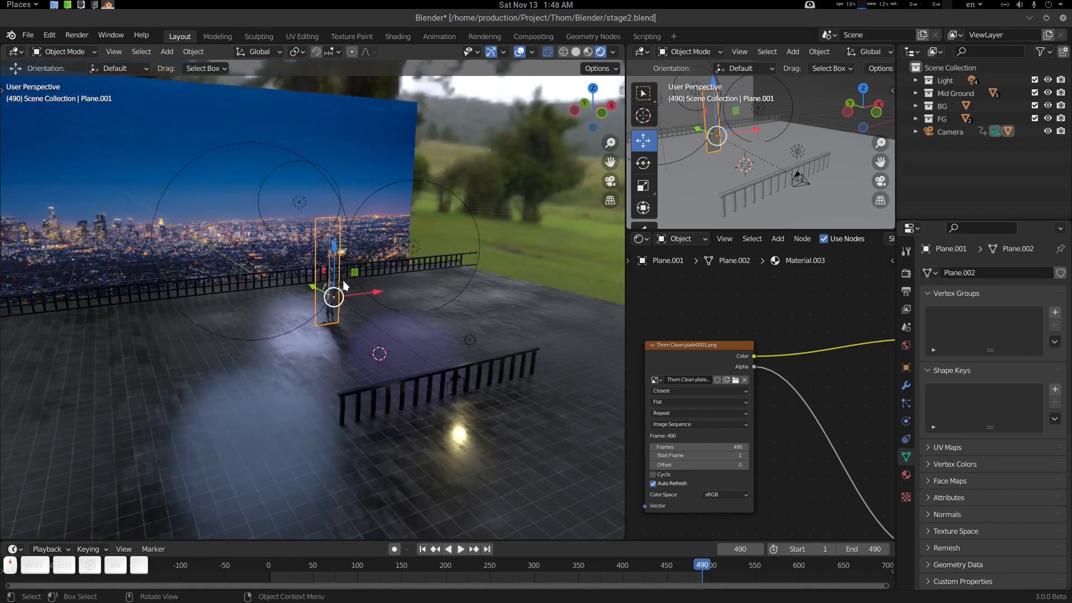
pyautogui.click(410, 230)
pyautogui.moveTo(411, 230); pyautogui.dragTo(373, 259, button='middle')
pyautogui.click(364, 291)
pyautogui.scroll(5, 362, 285)
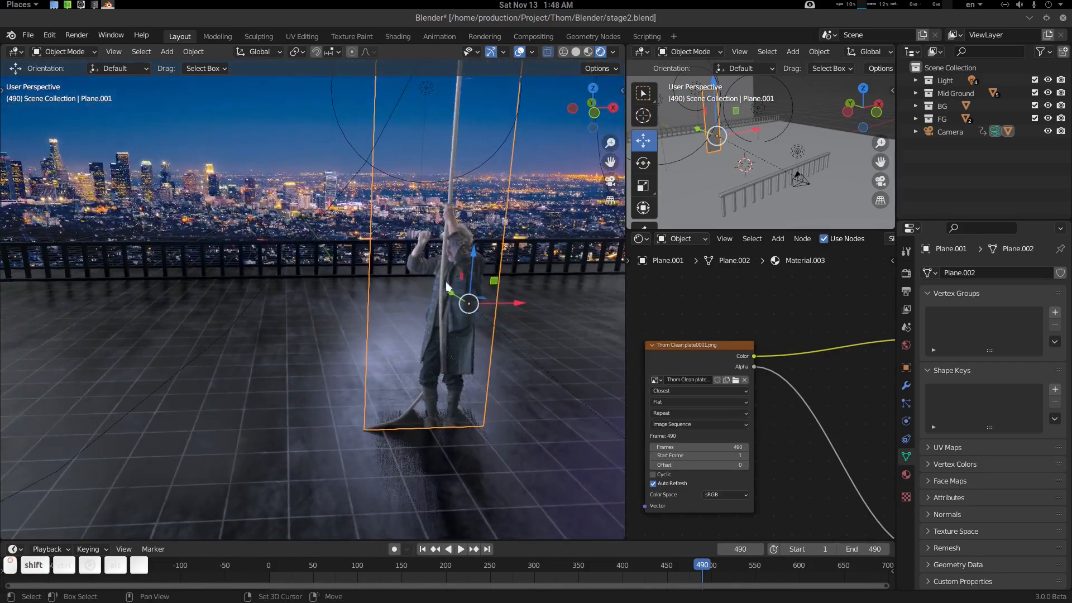
pyautogui.keyDown('shift'); pyautogui.moveTo(448, 287); pyautogui.dragTo(368, 305, button='middle'); pyautogui.keyUp('shift')
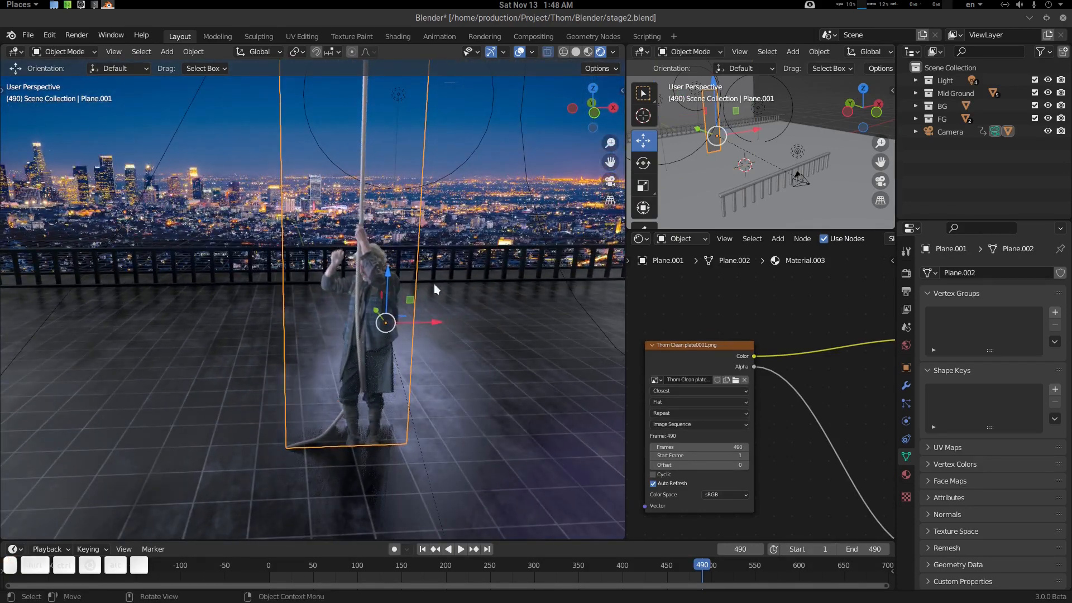
pyautogui.moveTo(425, 324); pyautogui.dragTo(341, 383, button='middle')
# - Add a mesh plane at the 3D cursor on the tiled floor and switch the large viewport to solid shading
pyautogui.hotkey('alt', 'a')
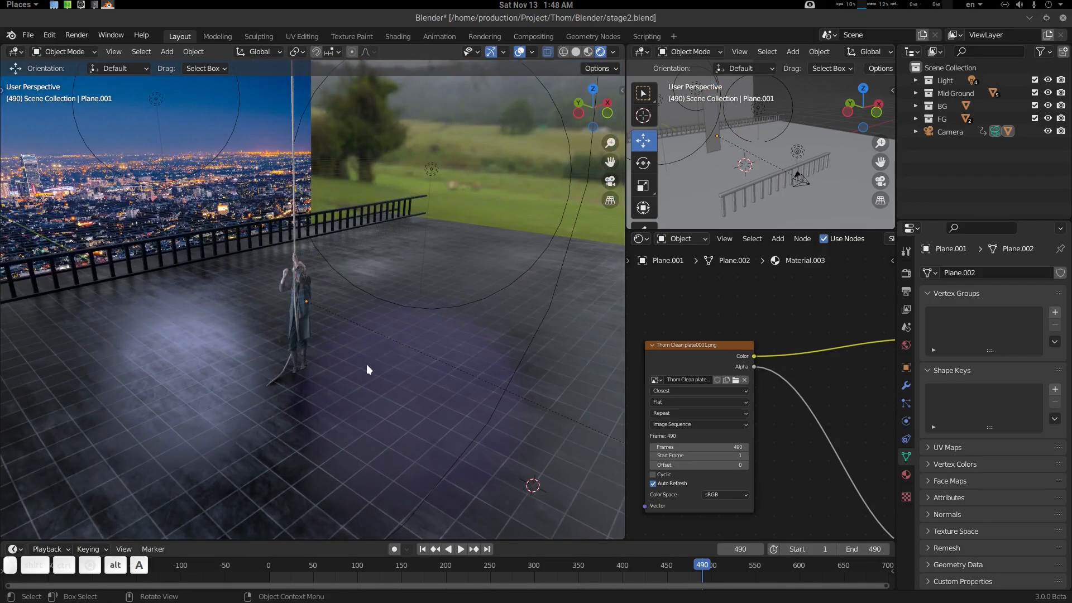
pyautogui.hotkey('shift', 'a')
pyautogui.moveTo(350, 344)
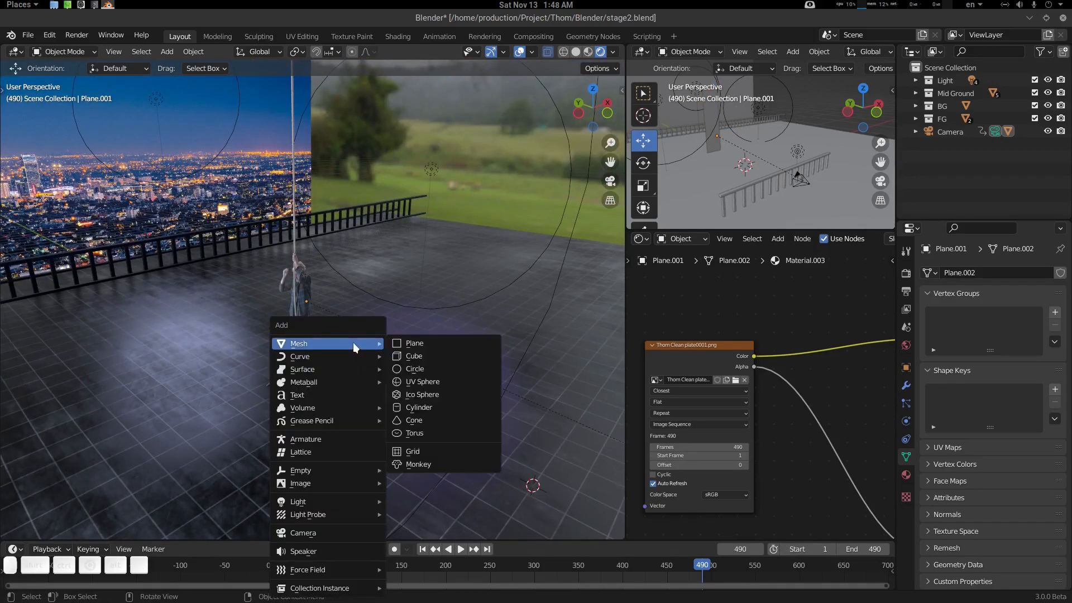
pyautogui.click(451, 343)
pyautogui.keyDown('shift'); pyautogui.moveTo(498, 420); pyautogui.dragTo(348, 302, button='middle'); pyautogui.keyUp('shift')
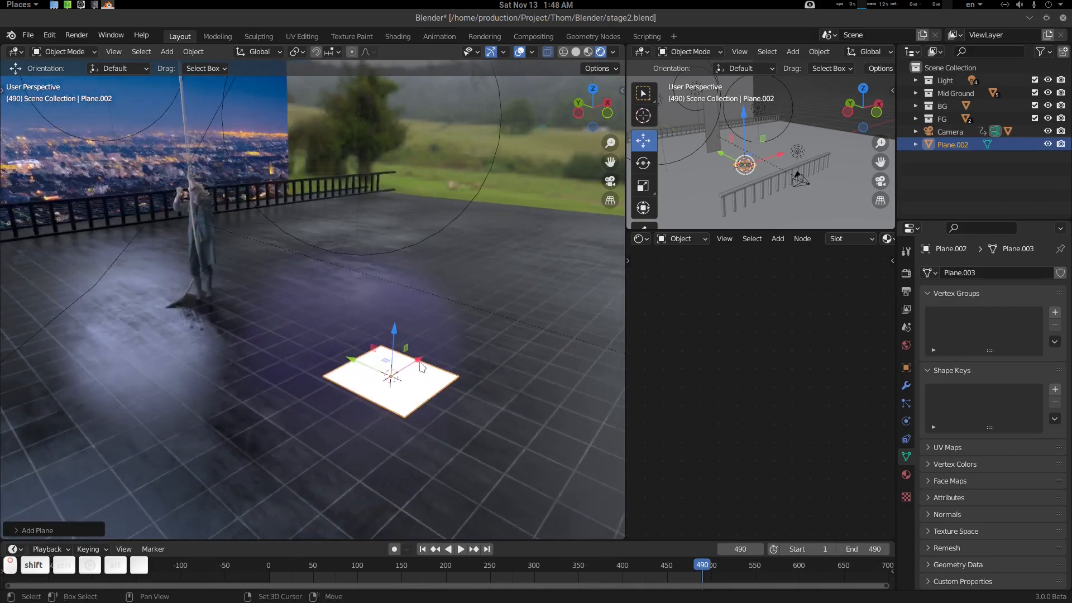
pyautogui.scroll(5, 427, 371)
pyautogui.scroll(-3, 427, 370)
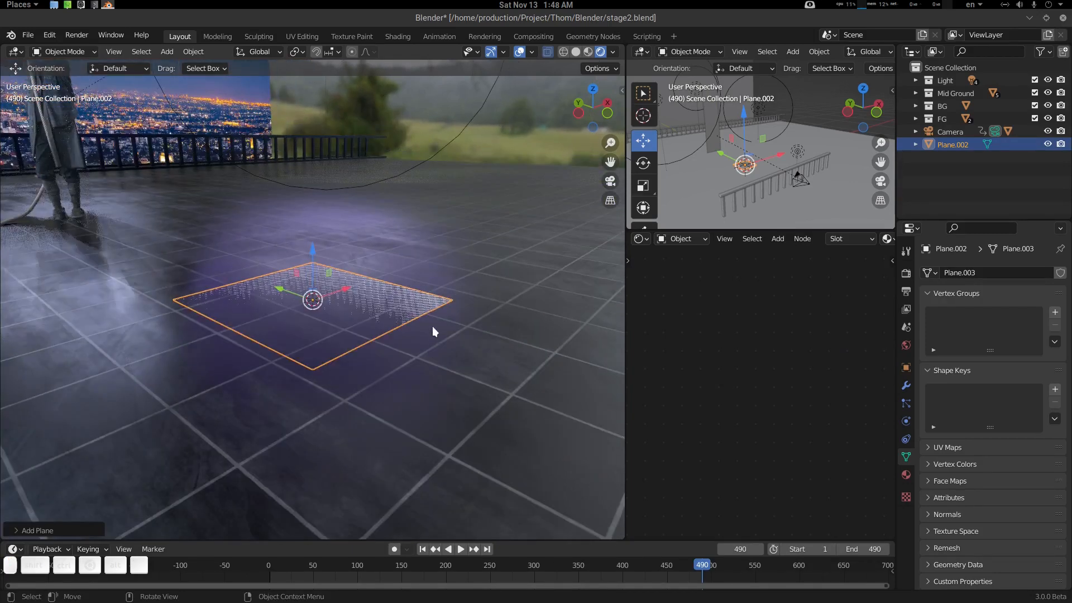
pyautogui.press('z')
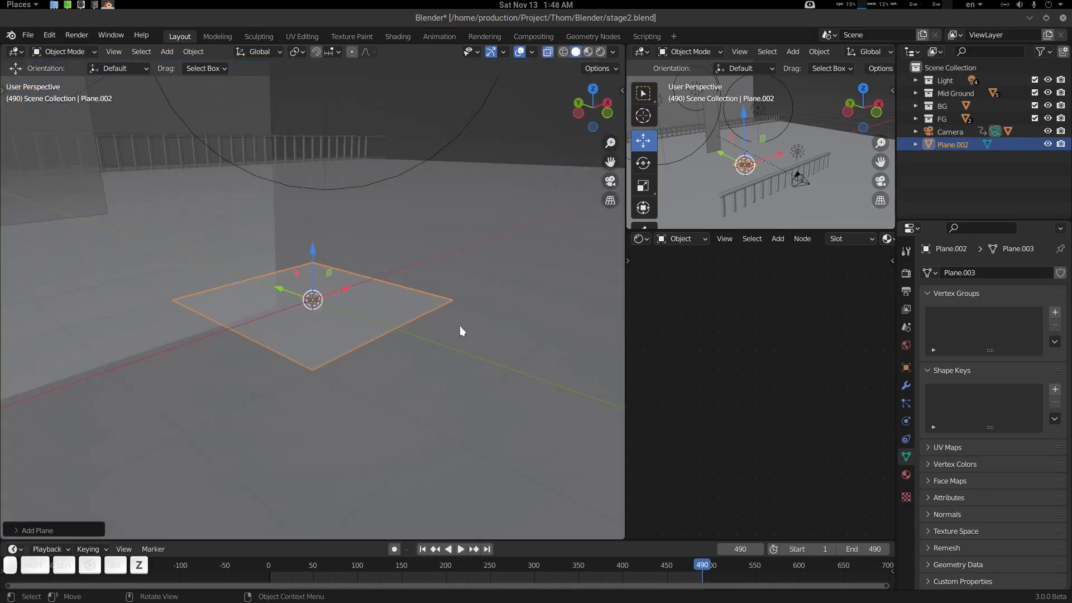
# - Turn off X-ray in the large viewport and raise the new plane about 0.28 m above the floor
pyautogui.moveTo(386, 311)
pyautogui.mouseDown(button='middle')
pyautogui.moveTo(444, 336)
pyautogui.moveTo(391, 304)
pyautogui.mouseUp(button='middle')
pyautogui.press('z')
pyautogui.click(411, 393)
pyautogui.moveTo(311, 265); pyautogui.dragTo(311, 244)
pyautogui.moveTo(383, 289); pyautogui.dragTo(363, 297, button='middle')
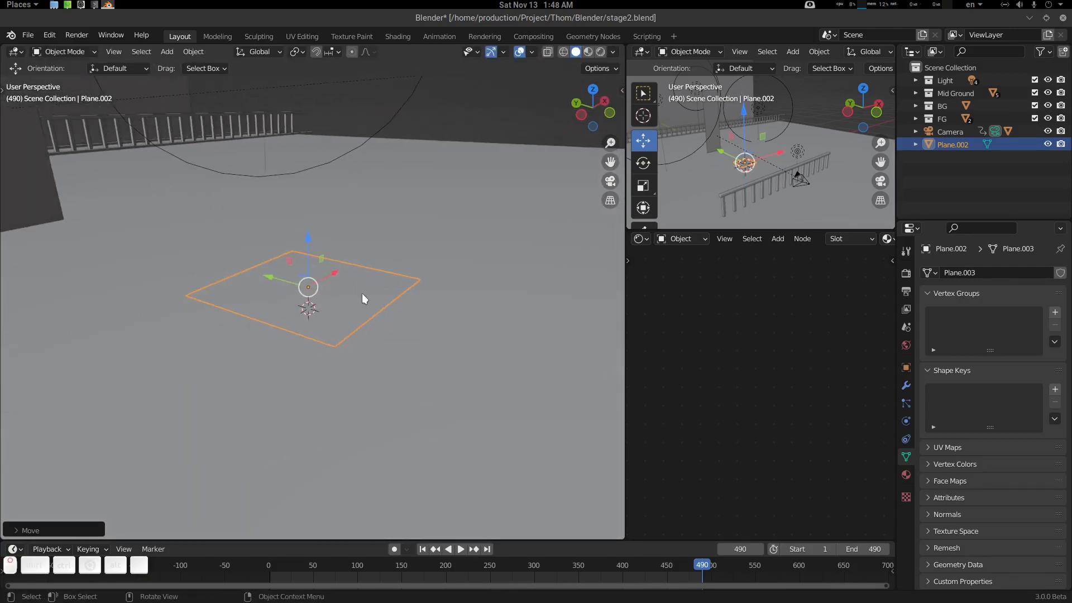
# - Switch the large viewport to rendered shading with the new plane and the keyed actor in view
pyautogui.moveTo(242, 244)
pyautogui.mouseDown(button='middle')
pyautogui.moveTo(217, 246)
pyautogui.moveTo(282, 191)
pyautogui.mouseUp(button='middle')
pyautogui.press('z')
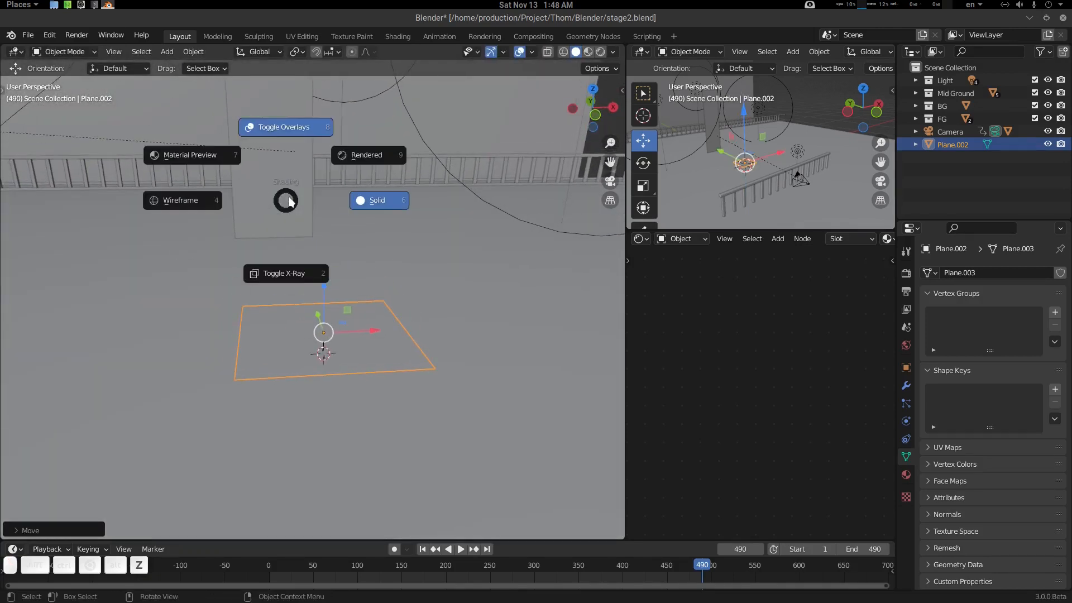
pyautogui.click(369, 178)
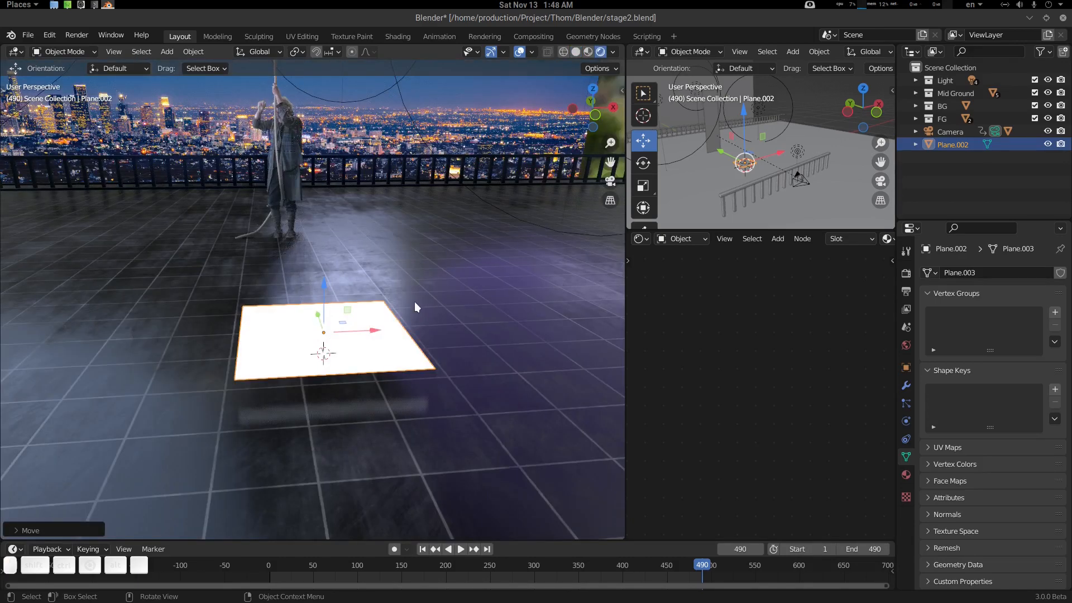
# - Set the new plane's dimensions to 1920 m in X and 1080 m in Y
pyautogui.press('n')
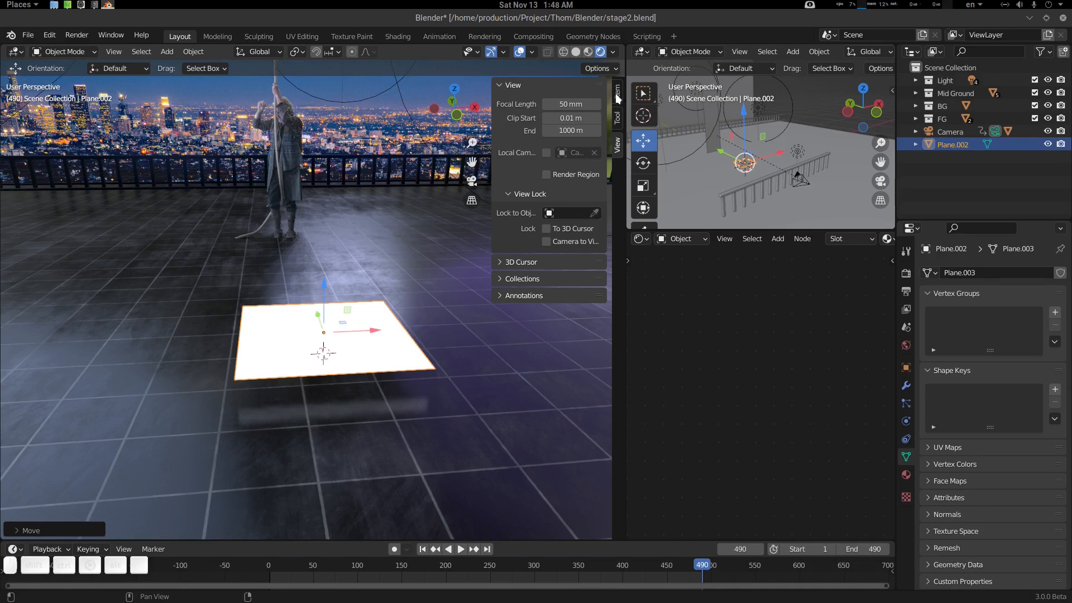
pyautogui.click(618, 95)
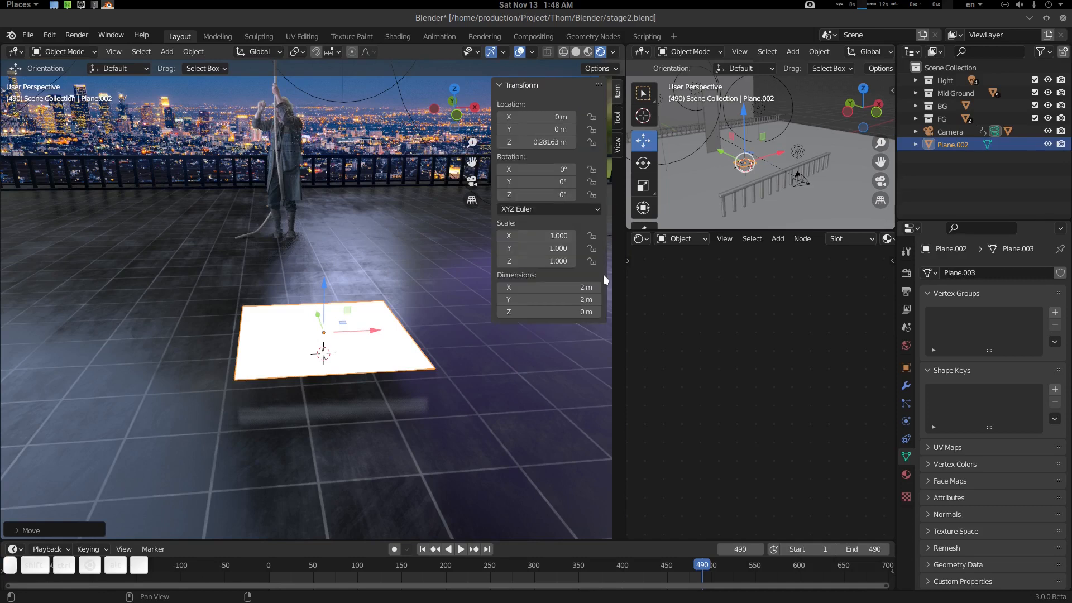
pyautogui.click(572, 286)
pyautogui.write('192')
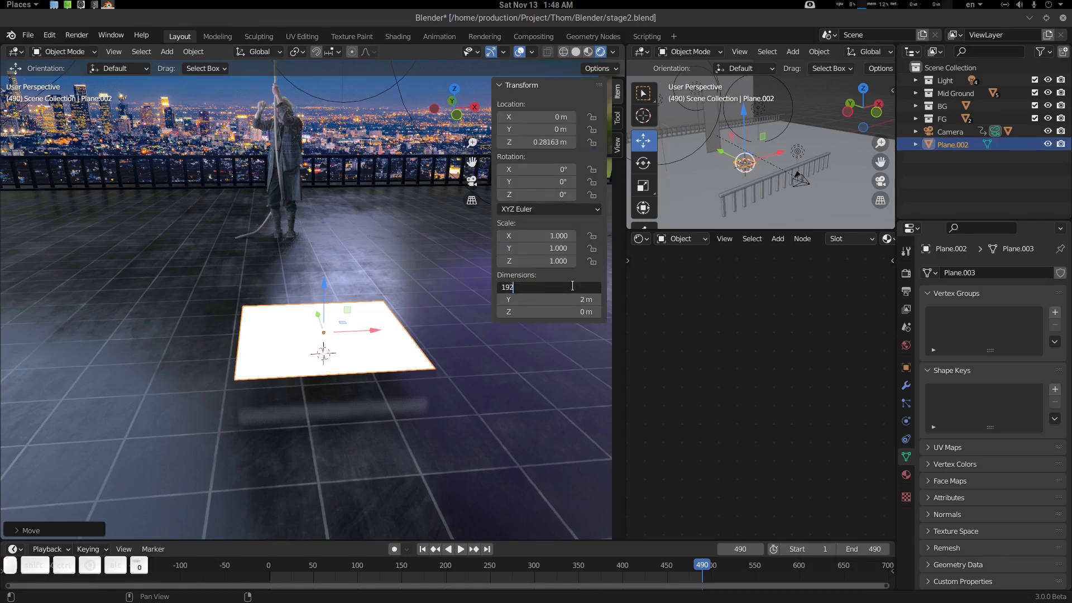
pyautogui.write('0')
pyautogui.press('Tab')
pyautogui.write('1')
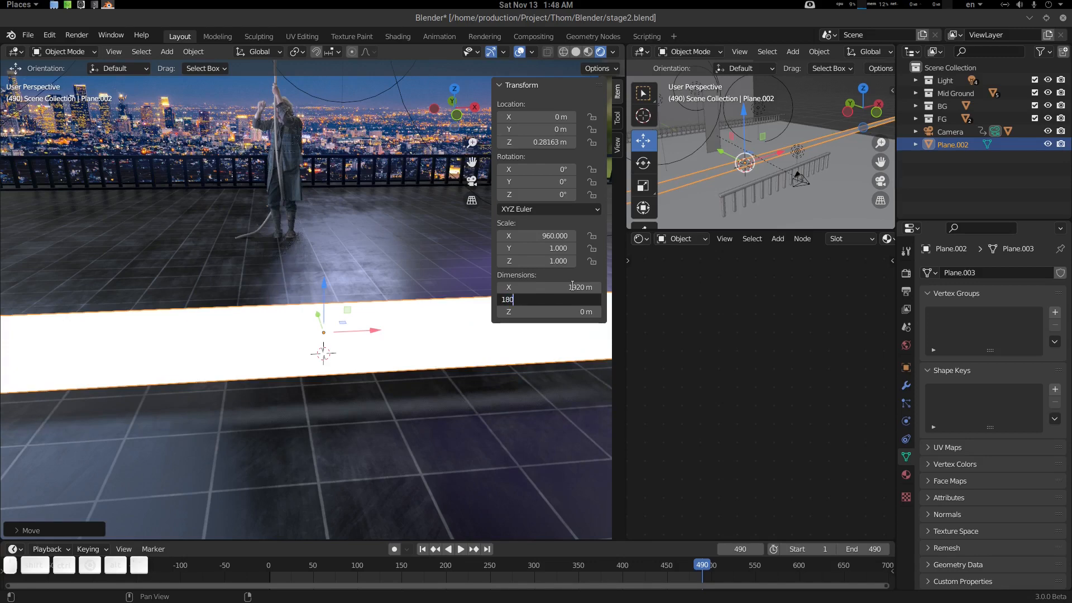
pyautogui.write('080')
pyautogui.press('Return')
# - Scale the oversized plane uniformly by a factor of 0.01
pyautogui.press('s')
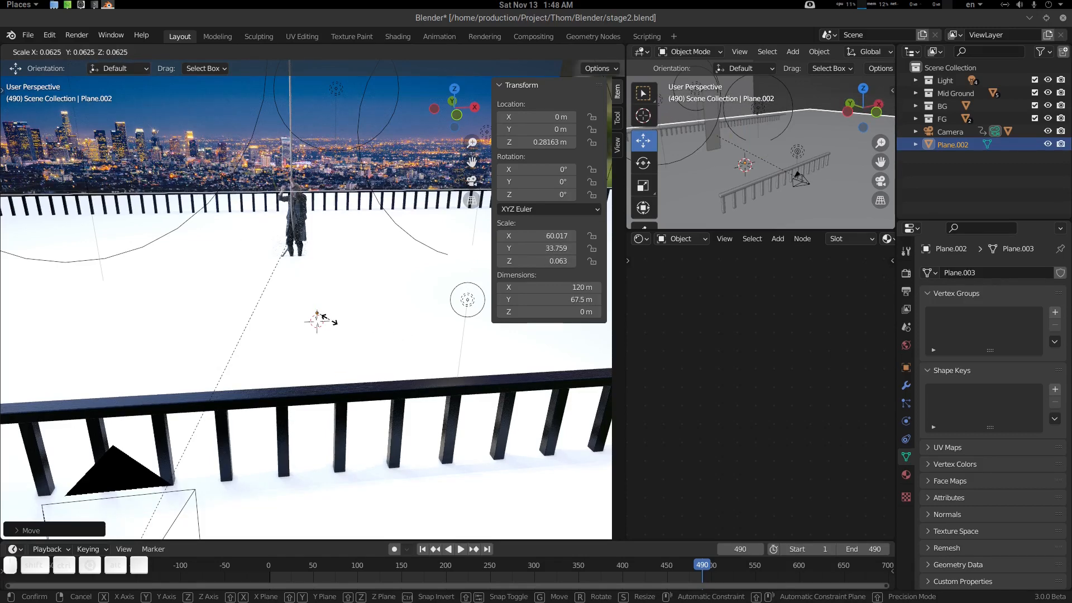
pyautogui.write('.1')
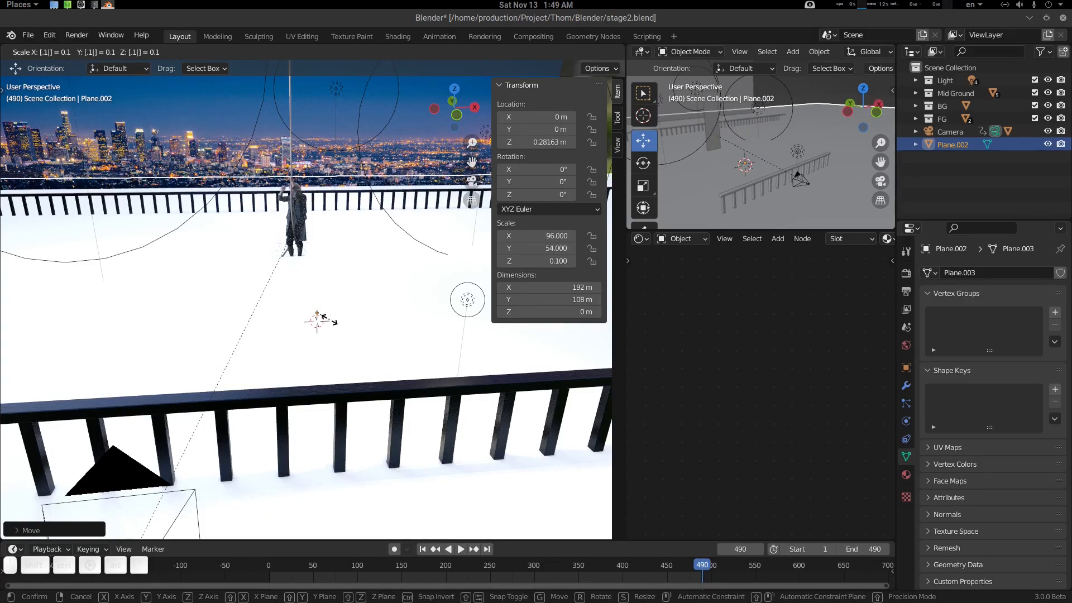
pyautogui.write('01')
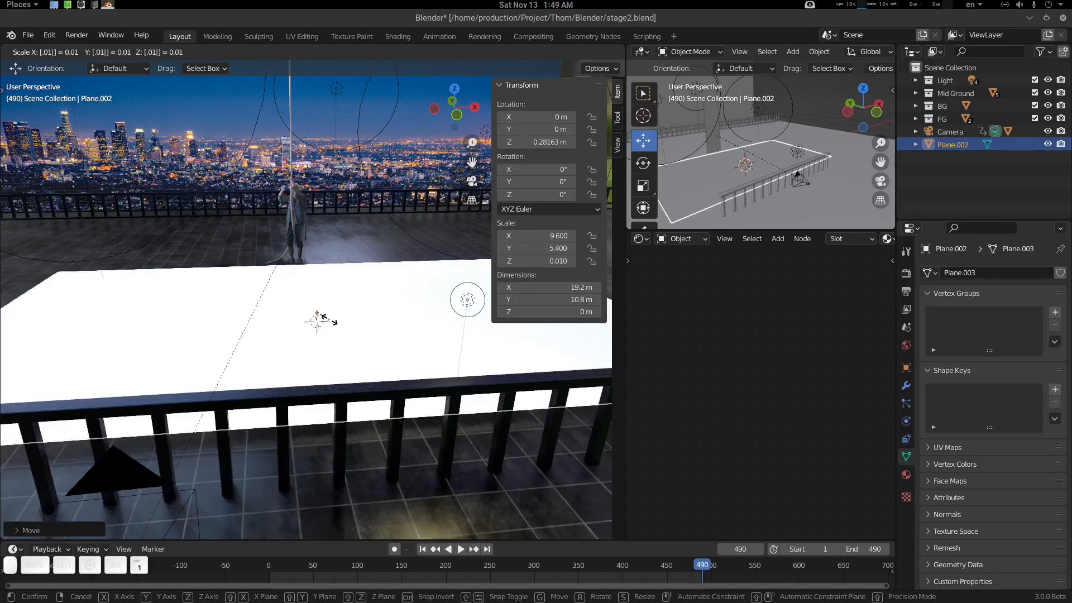
pyautogui.press('Return')
pyautogui.moveTo(385, 318); pyautogui.dragTo(363, 330, button='middle')
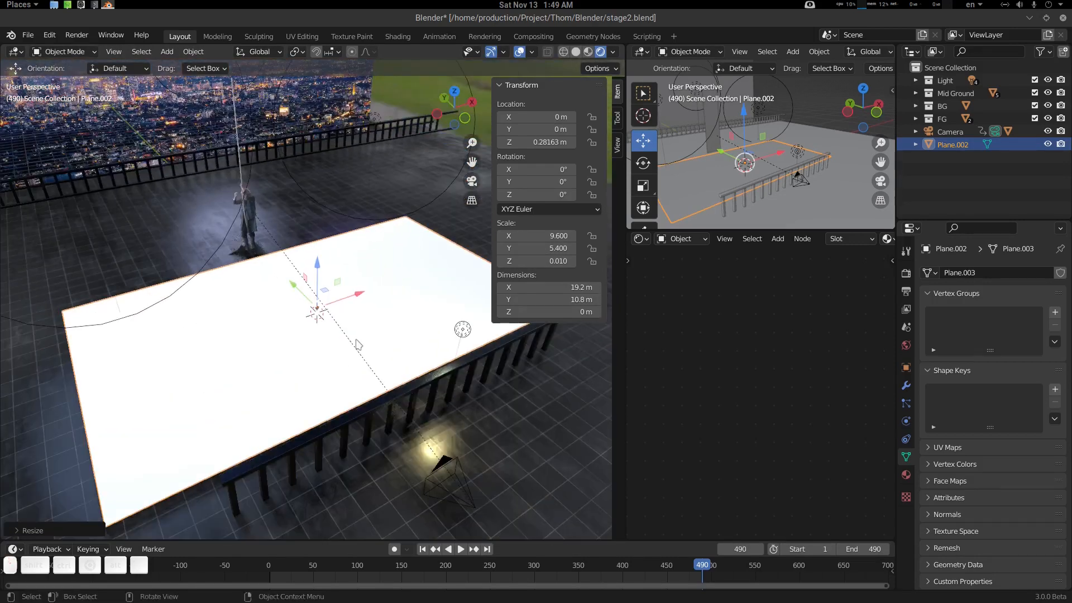
# - Maximize the solid-shaded 3D viewport and rotate the plane 90° about the X axis so it stands upright
pyautogui.hotkey('ctrl', 'space')
pyautogui.moveTo(612, 297); pyautogui.dragTo(554, 326, button='middle')
pyautogui.hotkey('shift', 'space')
pyautogui.press('r')
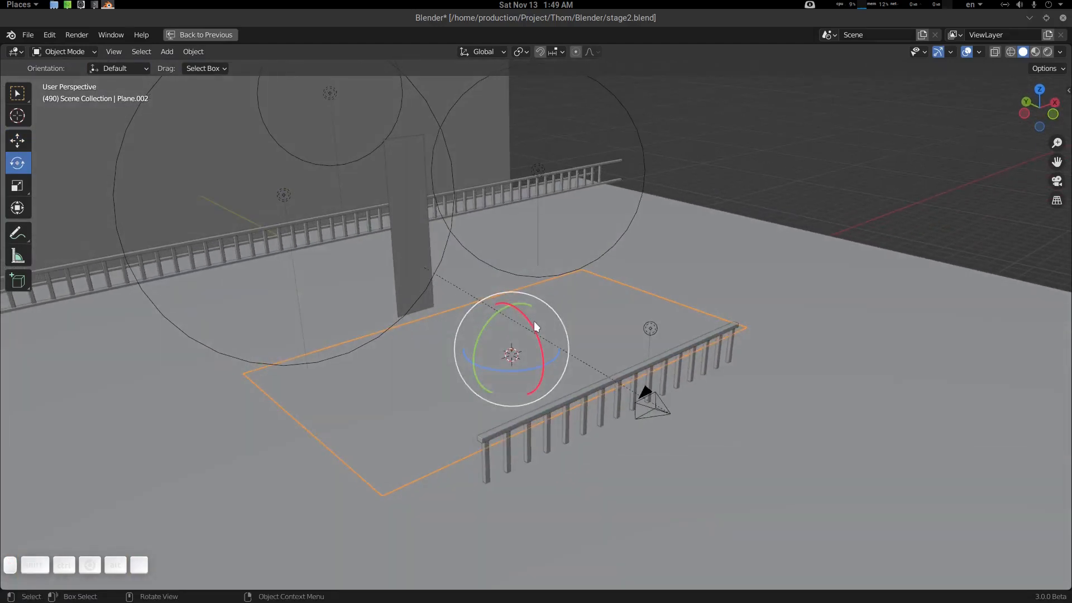
pyautogui.moveTo(532, 328); pyautogui.dragTo(567, 333)
# - Raise the upright plane to a Z location of about 5.79 m and restore the split viewport layout
pyautogui.hotkey('shift', 'space')
pyautogui.press('g')
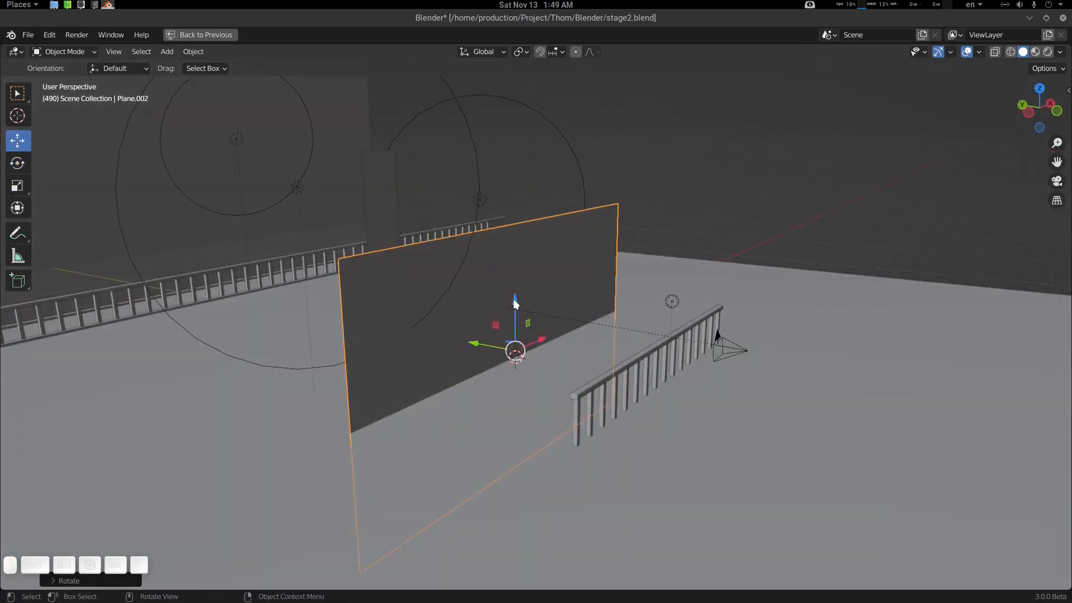
pyautogui.moveTo(514, 300); pyautogui.dragTo(512, 170)
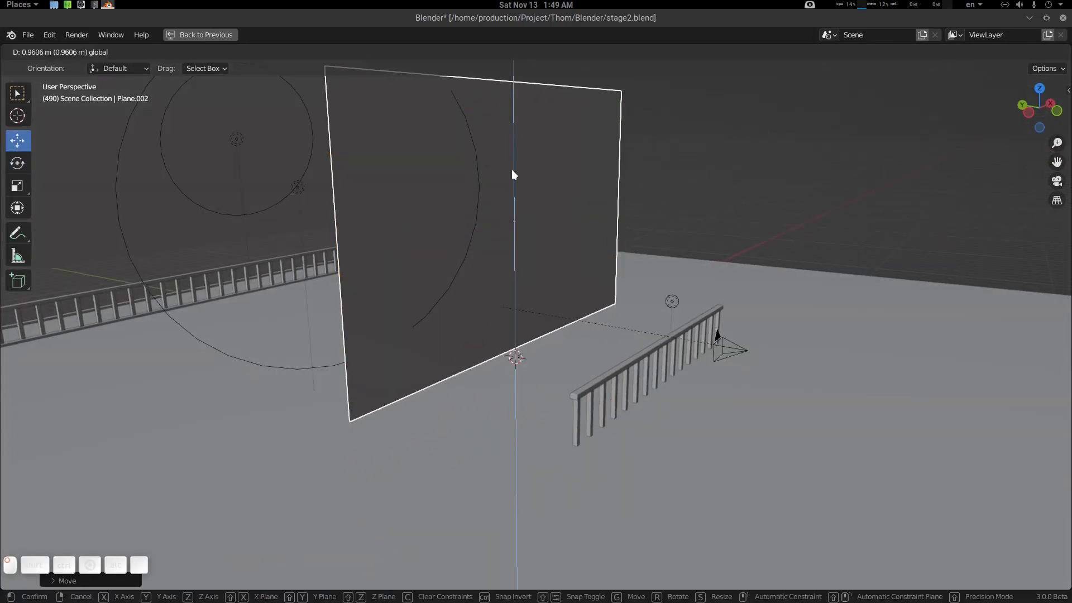
pyautogui.scroll(-3, 575, 256)
pyautogui.hotkey('ctrl', 'space')
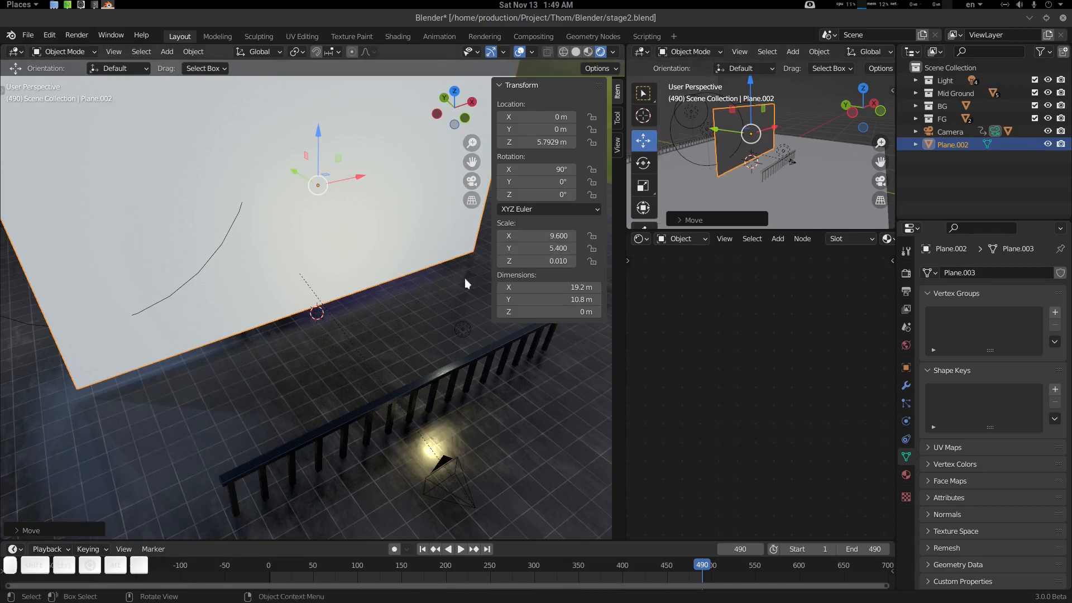
pyautogui.scroll(-3, 465, 278)
pyautogui.moveTo(464, 278); pyautogui.dragTo(437, 200, button='middle')
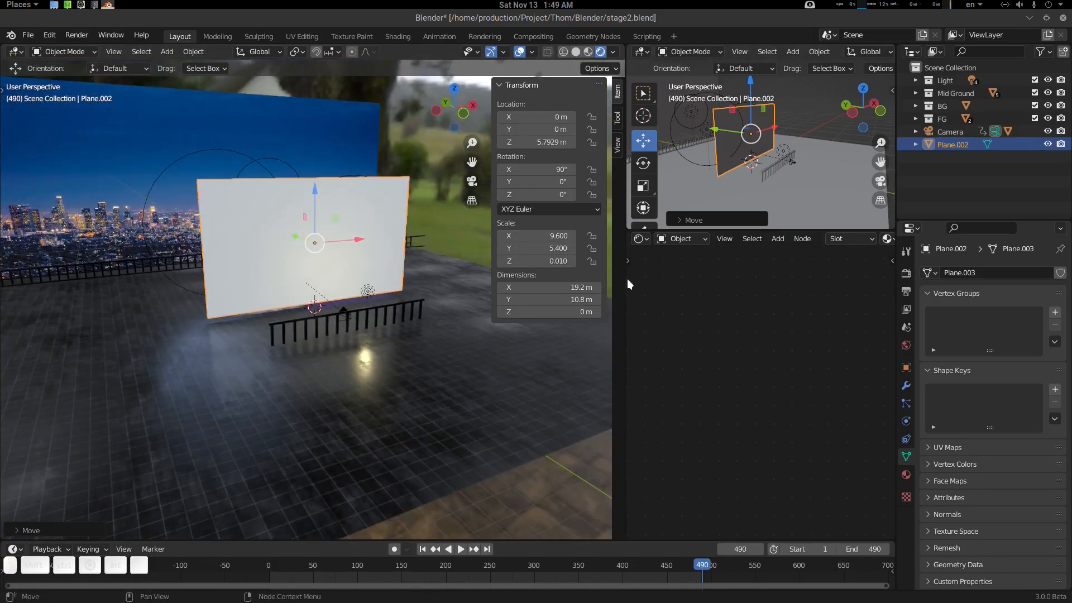
# - Widen the shader editor and create a new material for the upright plane
pyautogui.moveTo(626, 279); pyautogui.dragTo(477, 279)
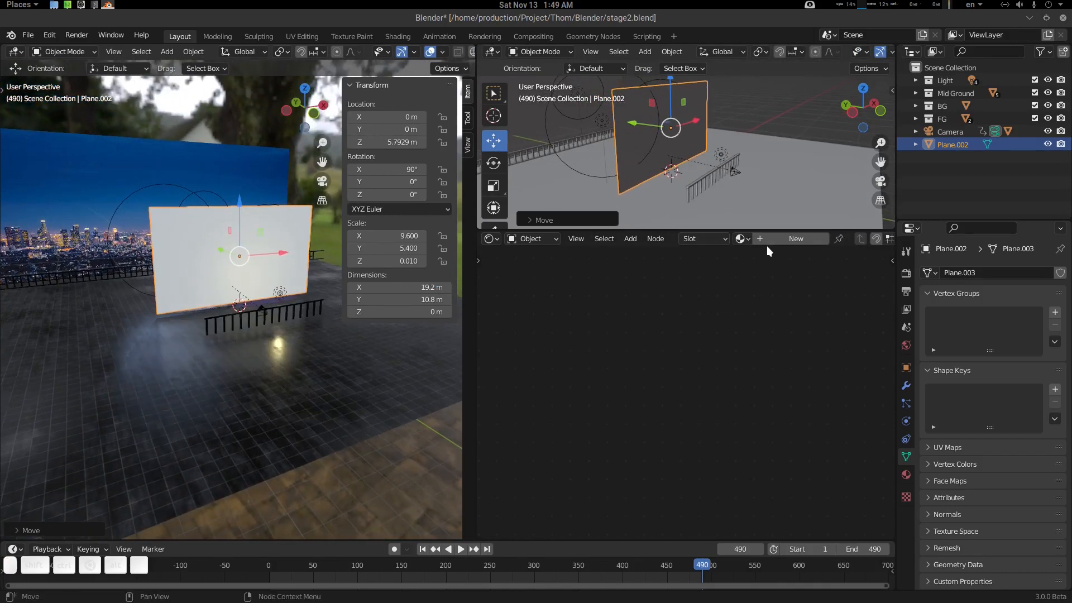
pyautogui.click(773, 238)
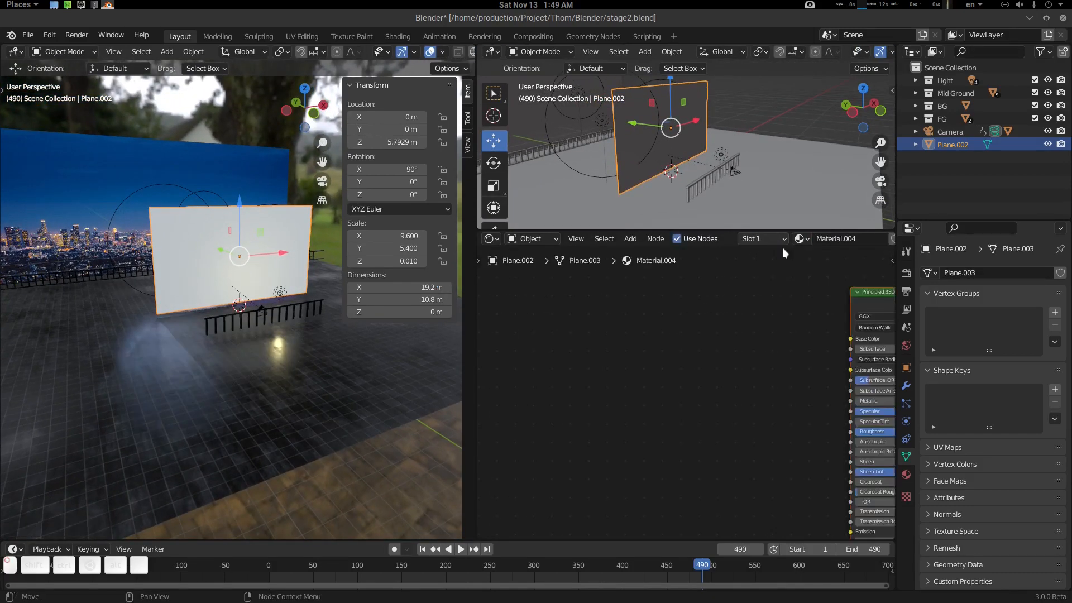
pyautogui.scroll(-2, 709, 304)
pyautogui.moveTo(710, 308); pyautogui.dragTo(667, 296, button='middle')
# - Add an Image Texture node beside the Principled BSDF and open the file browser for its image
pyautogui.hotkey('shift', 'a')
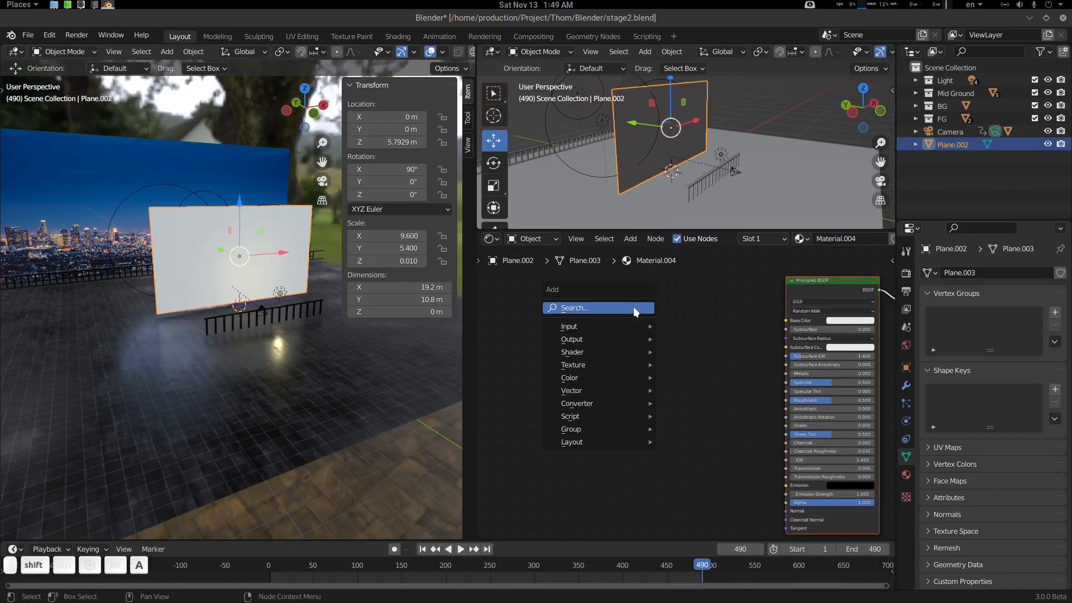
pyautogui.click(633, 307)
pyautogui.write('imag')
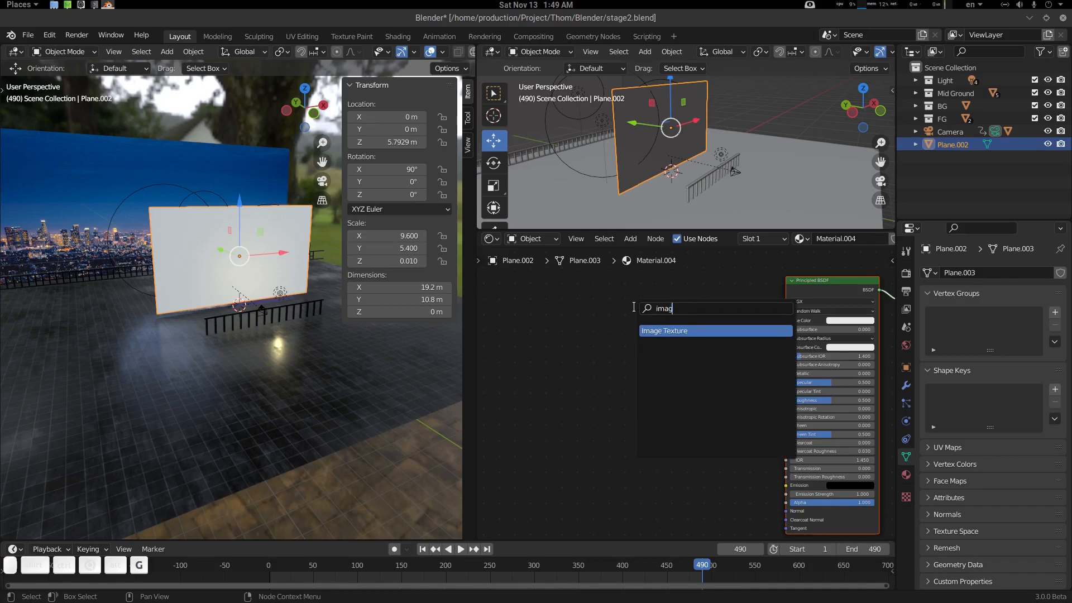
pyautogui.press('Return')
pyautogui.click(637, 311)
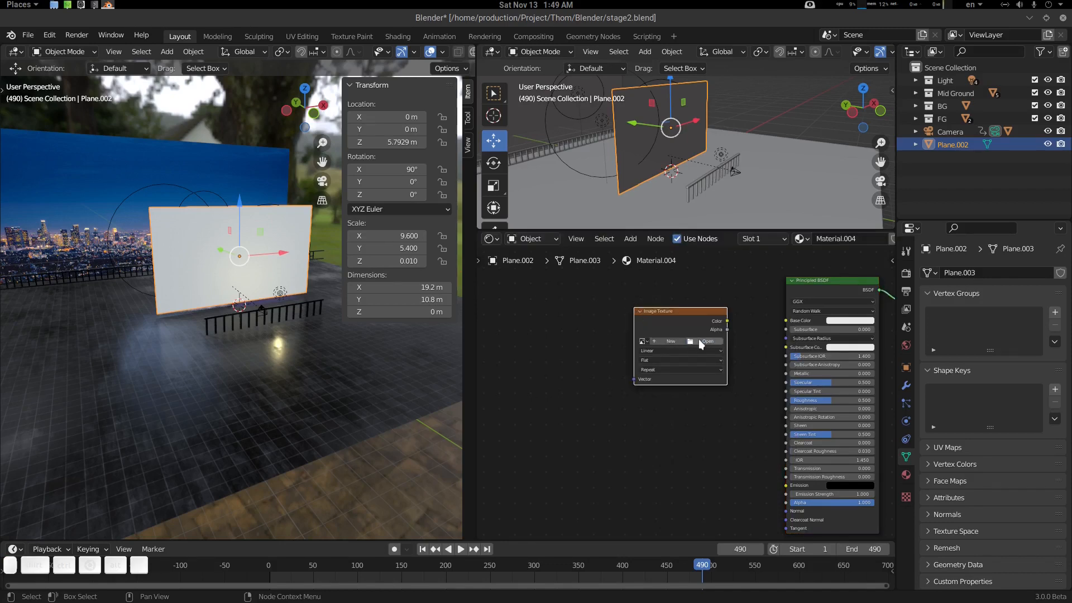
pyautogui.click(701, 342)
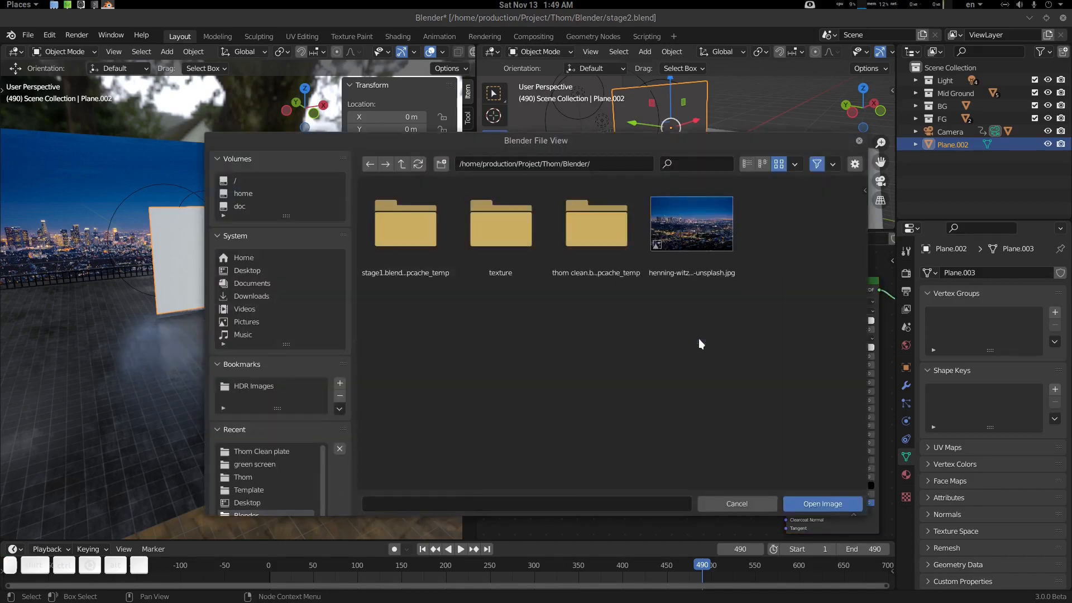
# - Load every image in the Thom Clean plate folder as an image sequence into the plane material's image texture
pyautogui.click(270, 451)
pyautogui.press('a')
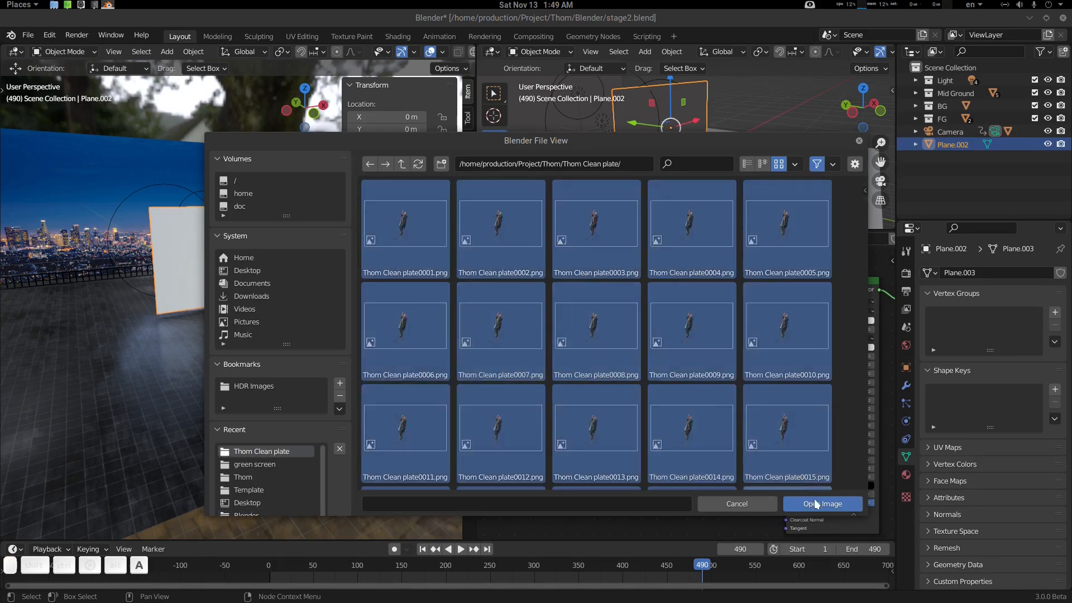
pyautogui.click(827, 505)
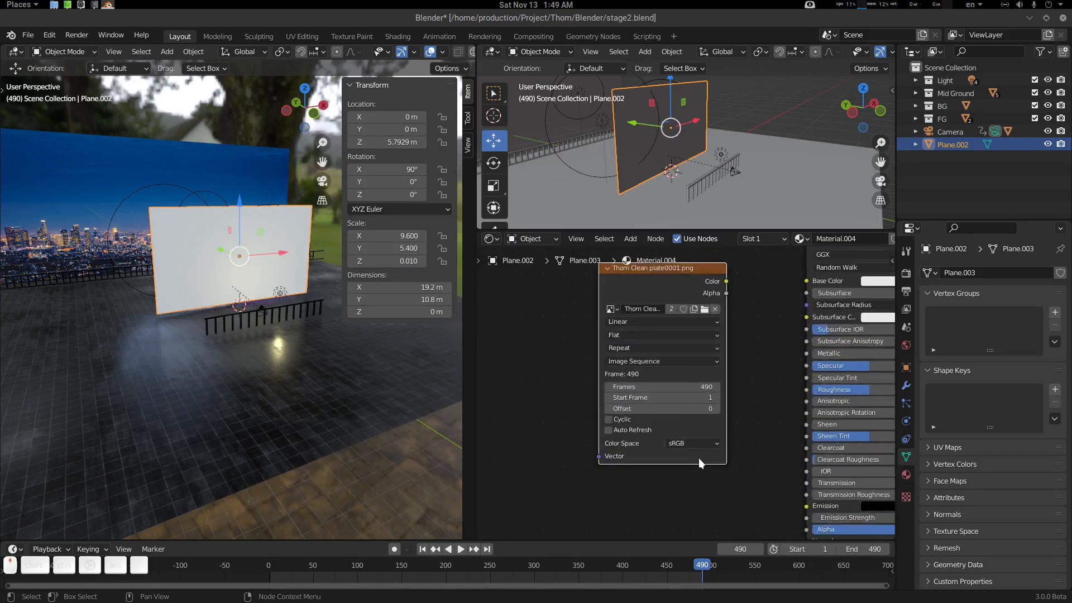
# - Preview the image texture's color output directly on the plane and play the animation to check the footage
pyautogui.scroll(1, 715, 391)
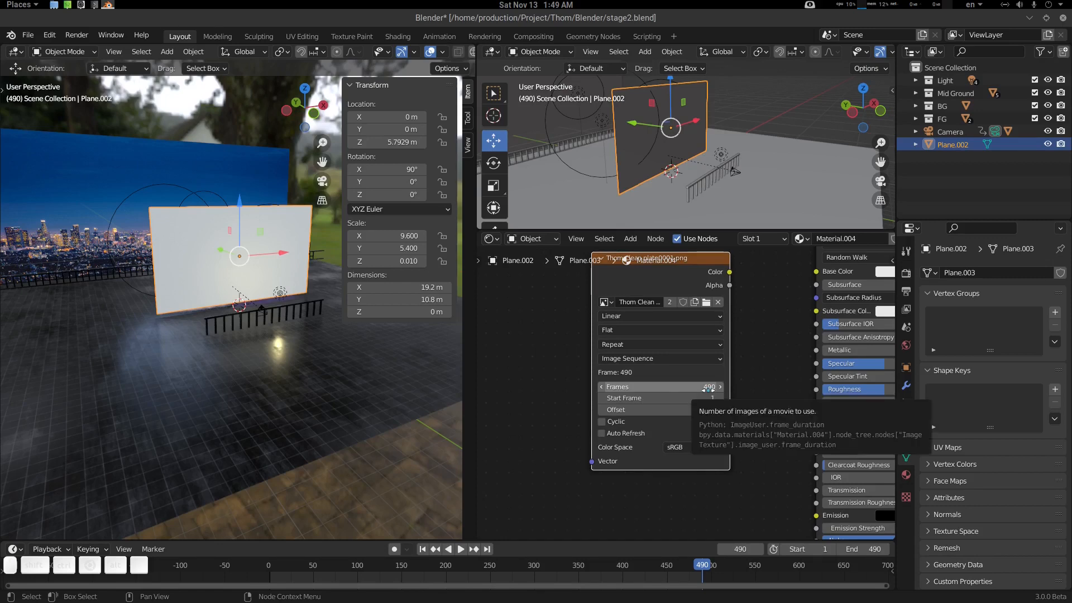
pyautogui.moveTo(763, 328); pyautogui.dragTo(744, 350, button='middle')
pyautogui.keyDown('ctrl'); pyautogui.keyDown('shift'); pyautogui.click(668, 284); pyautogui.keyUp('shift'); pyautogui.keyUp('ctrl')
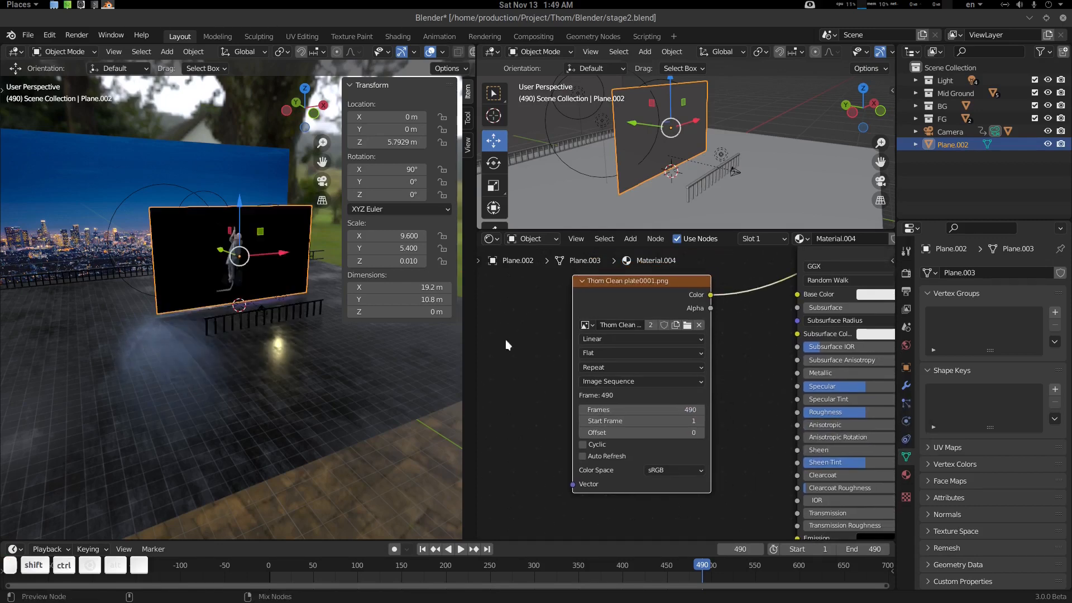
pyautogui.moveTo(286, 302); pyautogui.dragTo(265, 300, button='middle')
pyautogui.scroll(1, 266, 300)
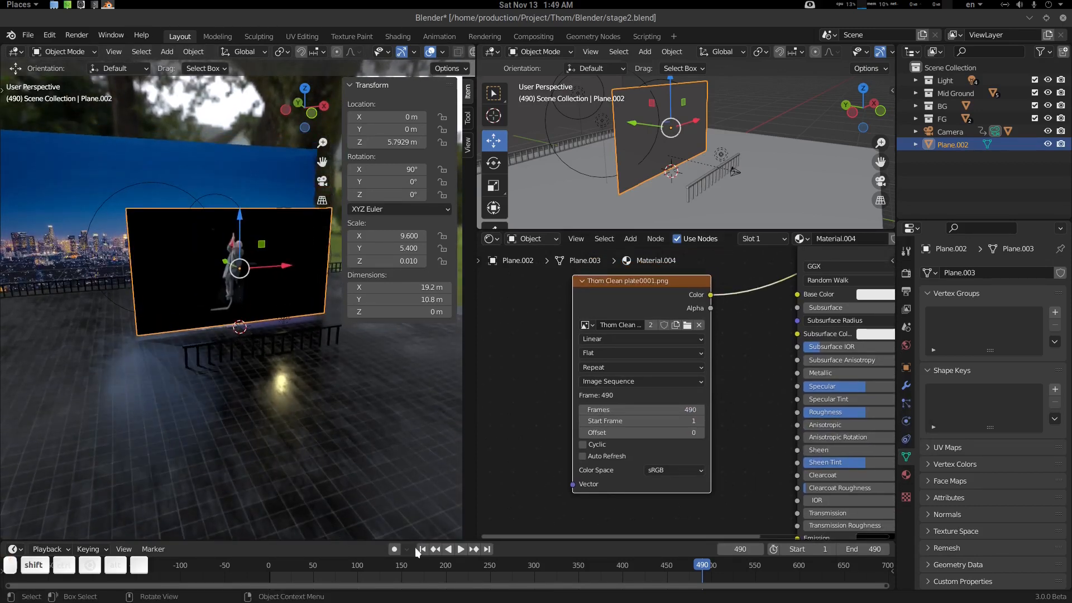
pyautogui.press('space')
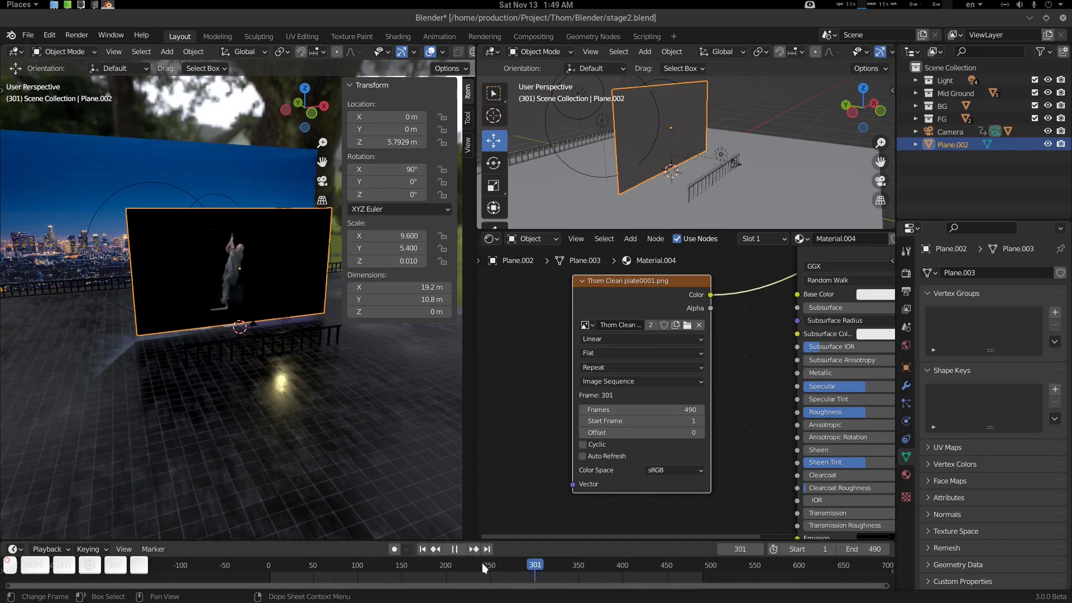
pyautogui.press('space')
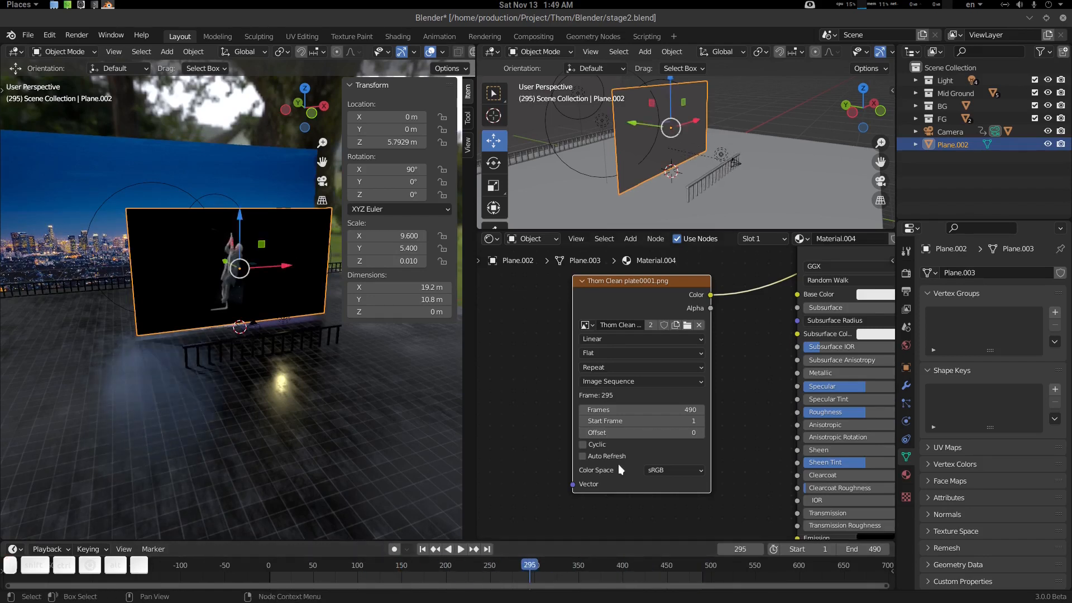
# - Enable Auto Refresh on the image sequence texture, then play the footage again and stop at frame 277
pyautogui.click(583, 457)
pyautogui.click(618, 565)
pyautogui.press('space')
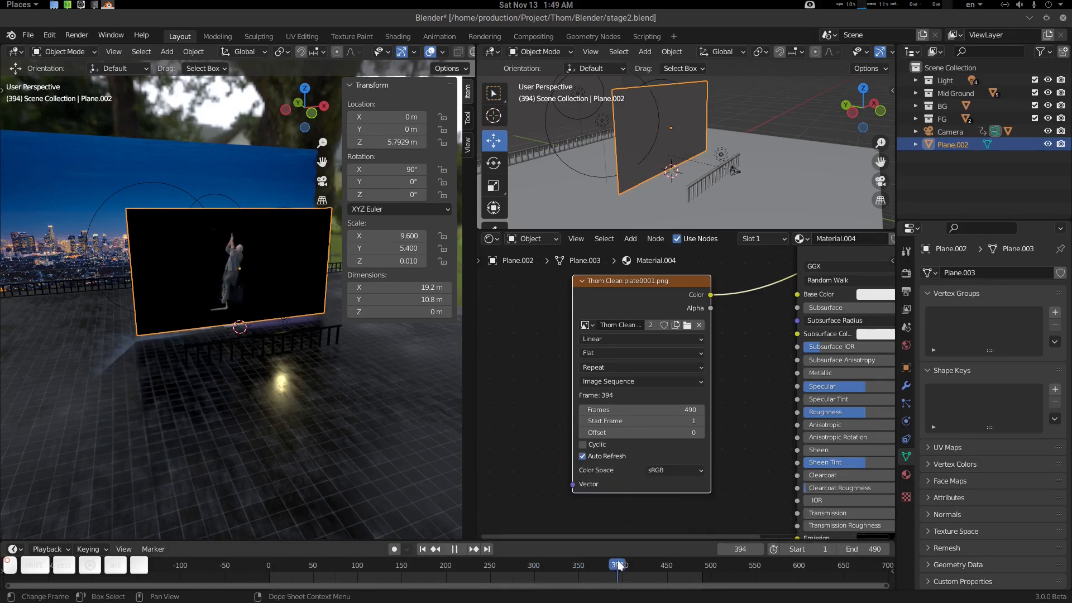
pyautogui.moveTo(487, 565); pyautogui.dragTo(514, 564)
pyautogui.press('space')
pyautogui.moveTo(265, 304)
pyautogui.mouseDown(button='middle')
pyautogui.moveTo(262, 285)
pyautogui.moveTo(256, 309)
pyautogui.mouseUp(button='middle')
pyautogui.scroll(2, 263, 280)
pyautogui.moveTo(717, 355); pyautogui.dragTo(668, 384, button='middle')
pyautogui.scroll(-2, 675, 390)
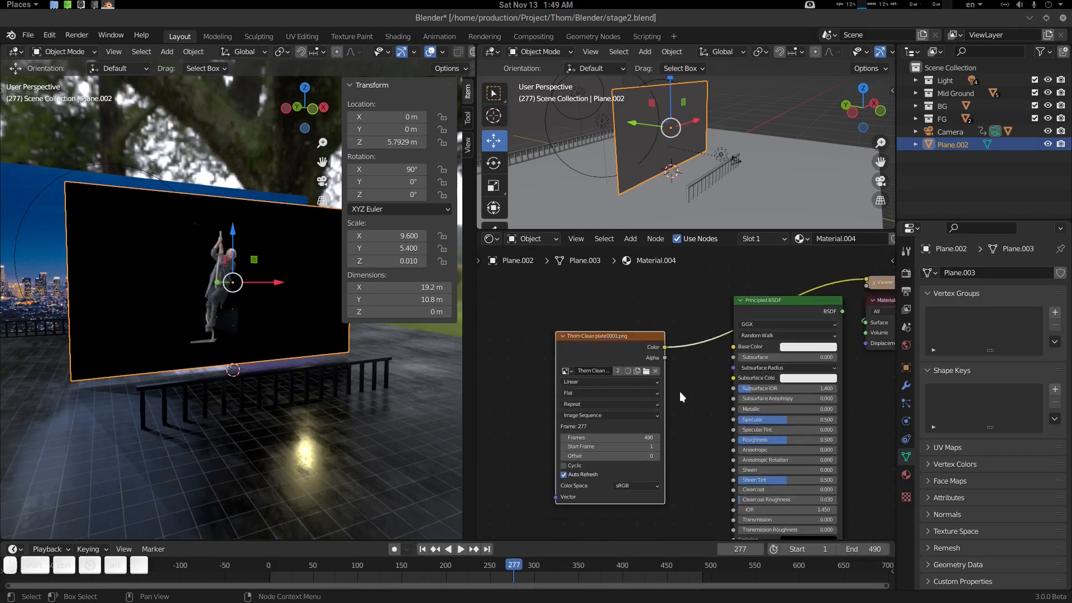
# - Restore the Principled BSDF as the plane's surface output and enlarge the node editor to fit the whole shader
pyautogui.keyDown('ctrl'); pyautogui.keyDown('shift'); pyautogui.click(776, 283); pyautogui.keyUp('shift'); pyautogui.keyUp('ctrl')
pyautogui.scroll(1, 704, 356)
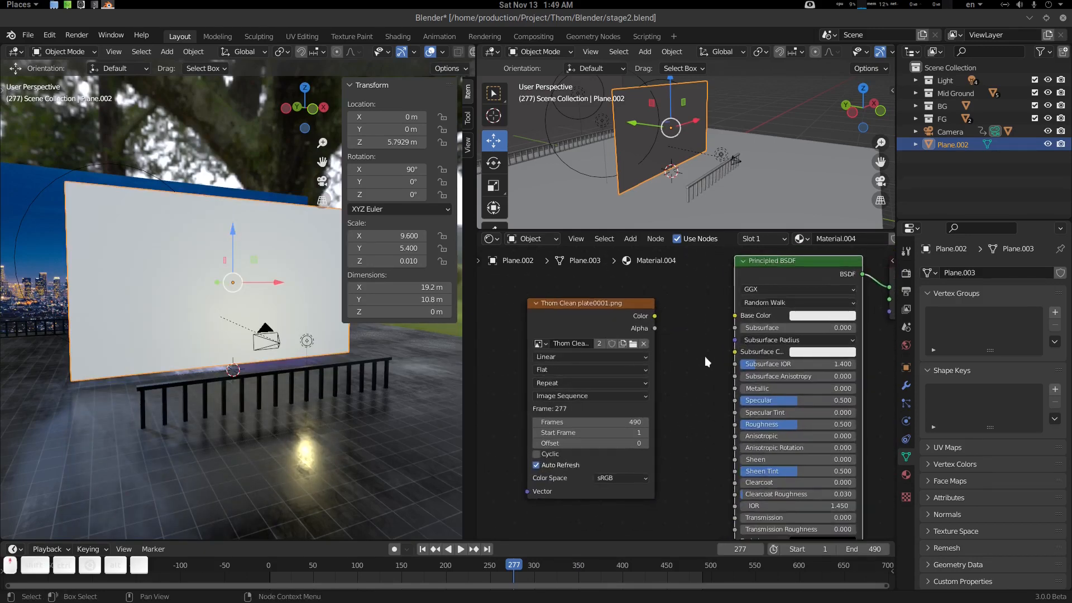
pyautogui.moveTo(724, 412); pyautogui.dragTo(711, 400, button='middle')
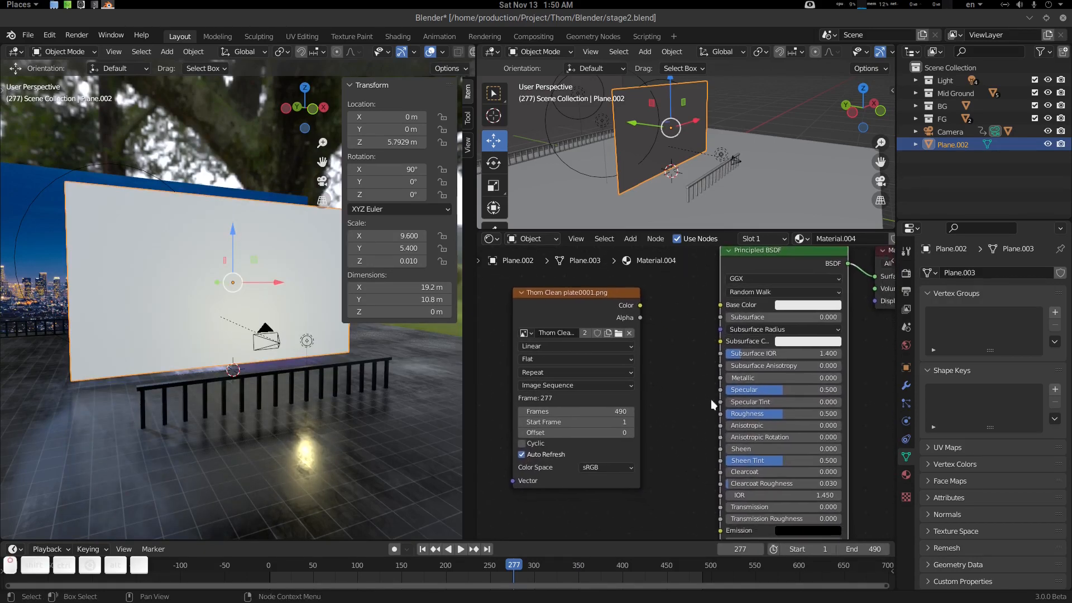
pyautogui.moveTo(671, 216); pyautogui.dragTo(672, 147)
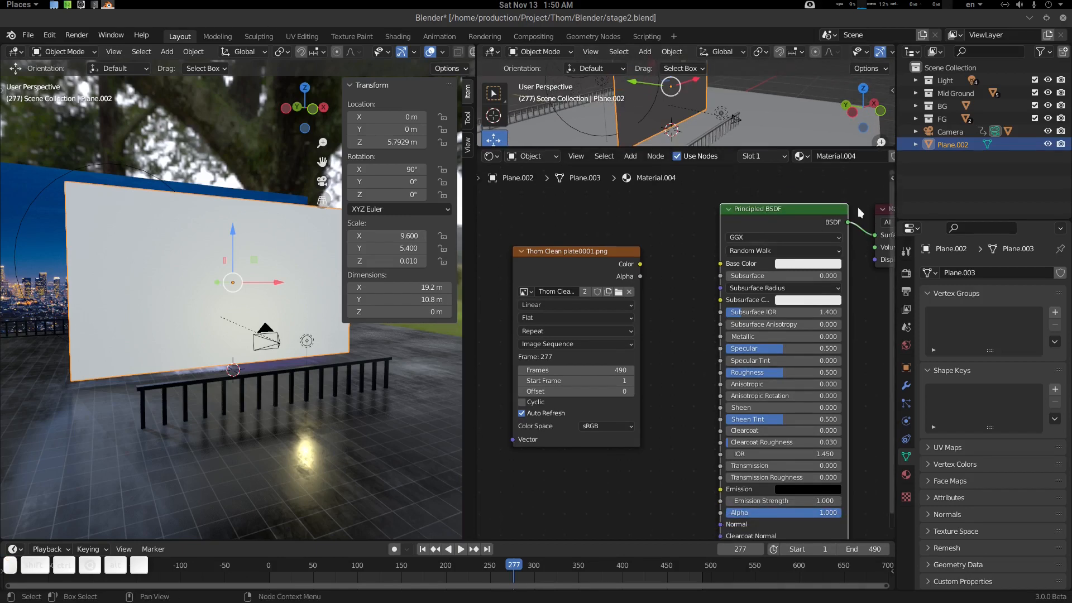
pyautogui.moveTo(896, 188); pyautogui.dragTo(1021, 182)
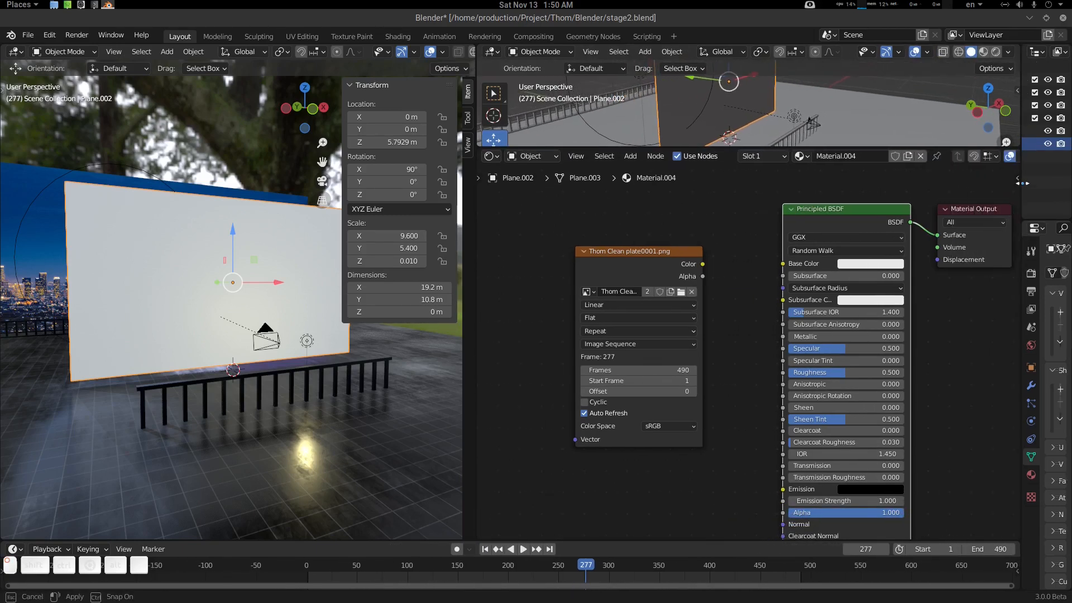
pyautogui.keyDown('shift'); pyautogui.moveTo(937, 312); pyautogui.dragTo(858, 312, button='middle'); pyautogui.keyUp('shift')
pyautogui.scroll(-3, 858, 312)
pyautogui.scroll(2, 858, 312)
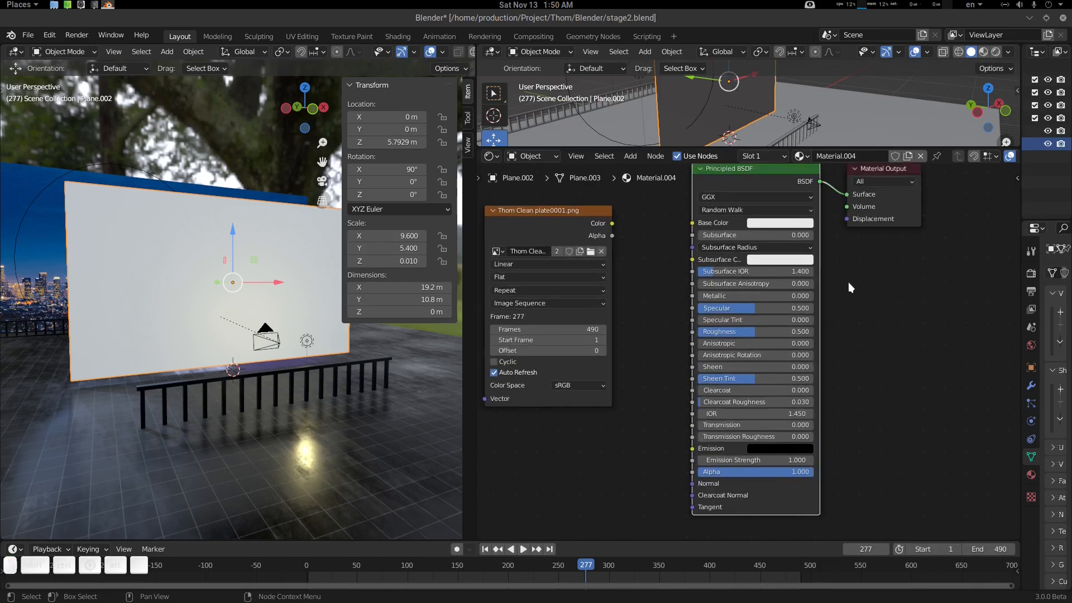
# - Set the Principled BSDF's Specular, Roughness, Sheen Tint and Clearcoat Roughness to 0
pyautogui.press('BackSpace')
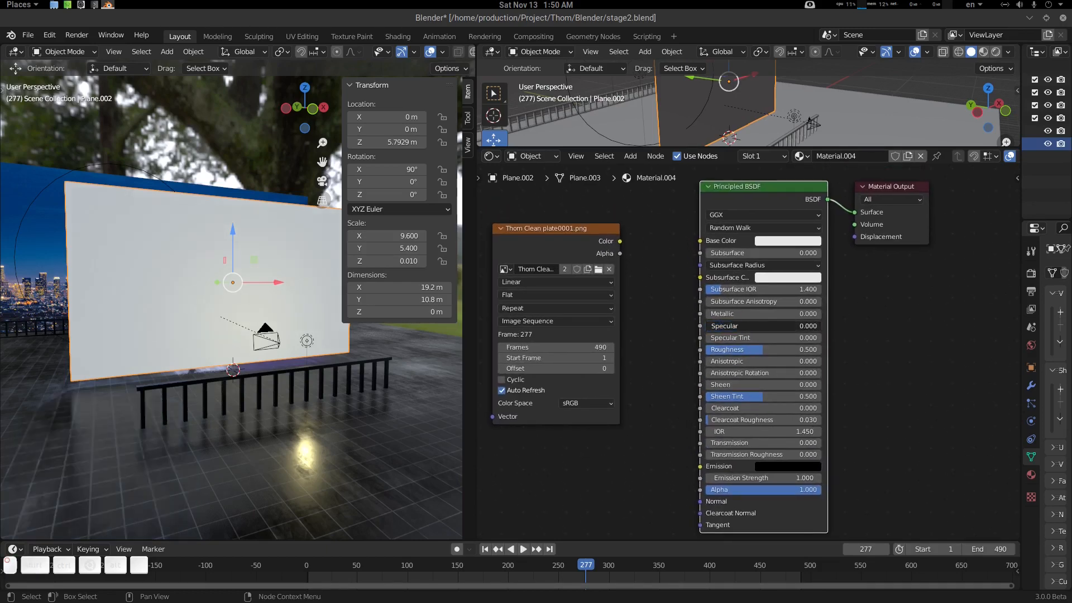
pyautogui.press('BackSpace')
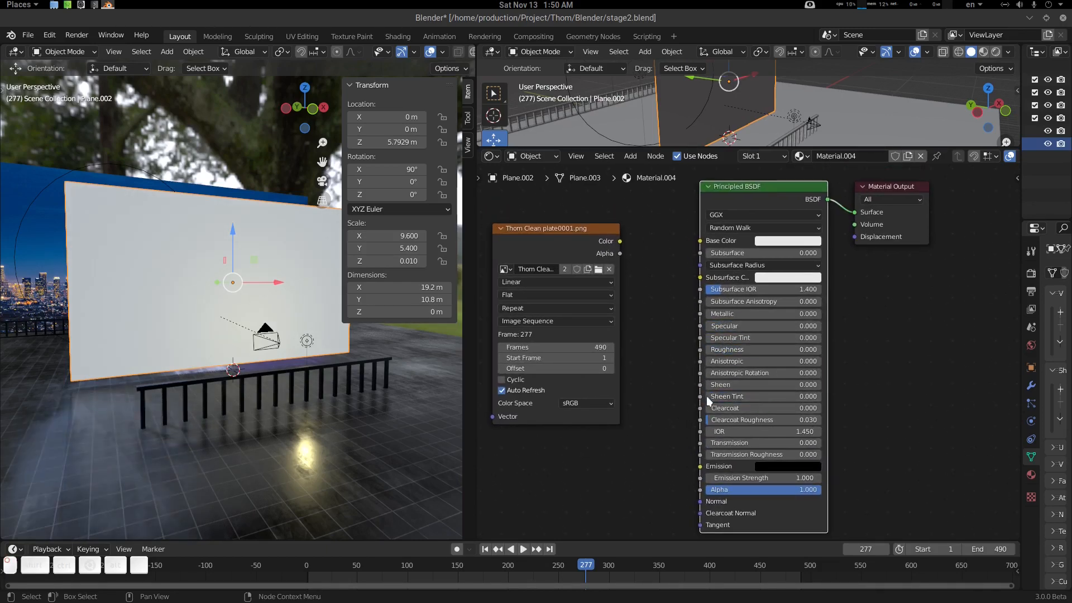
pyautogui.press('BackSpace')
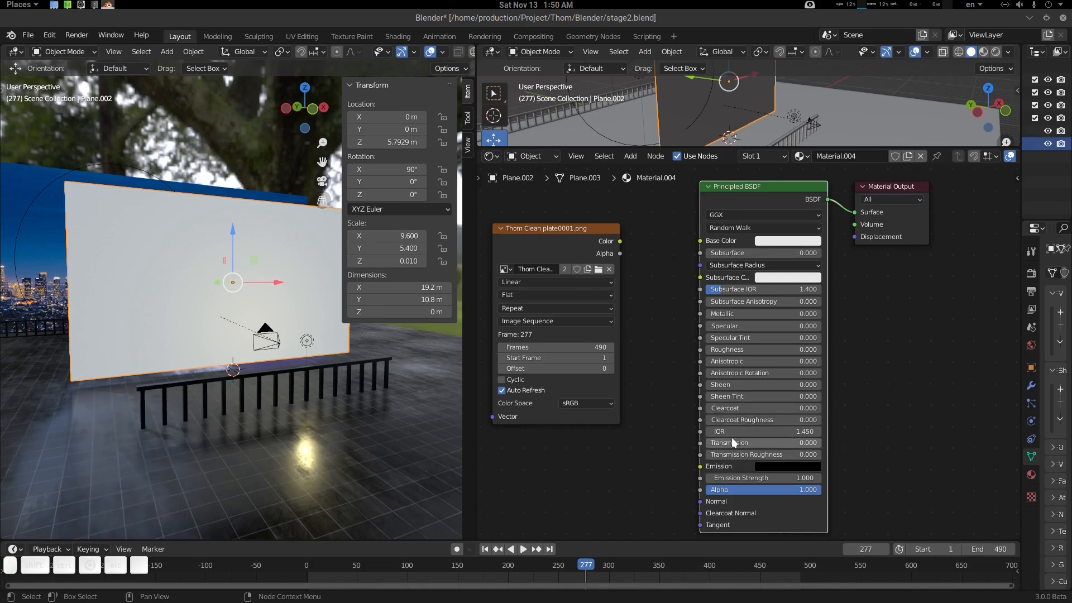
# - Connect the image texture's Color output to Base Color and its Alpha output to Alpha on the Principled BSDF
pyautogui.moveTo(671, 427); pyautogui.dragTo(731, 442, button='middle')
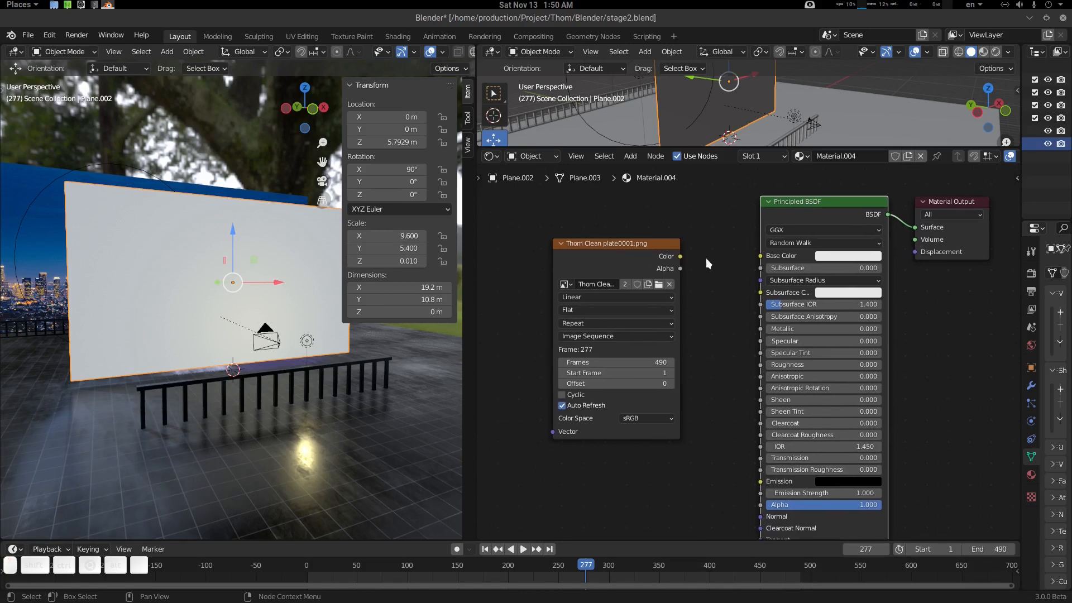
pyautogui.moveTo(679, 256); pyautogui.dragTo(773, 252)
pyautogui.moveTo(728, 331); pyautogui.dragTo(725, 317, button='middle')
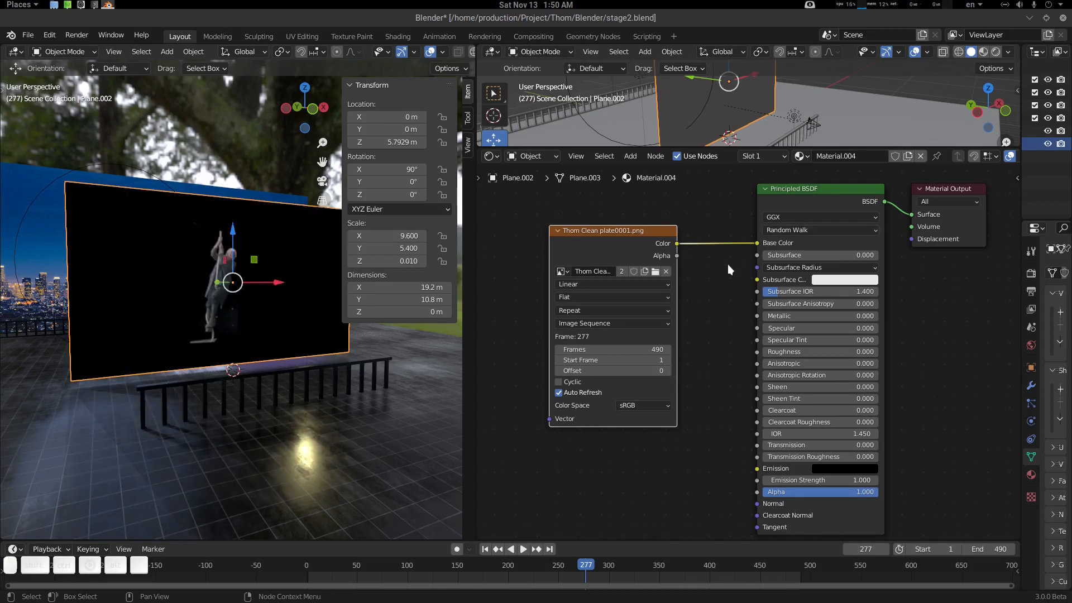
pyautogui.moveTo(695, 266); pyautogui.dragTo(688, 249, button='middle')
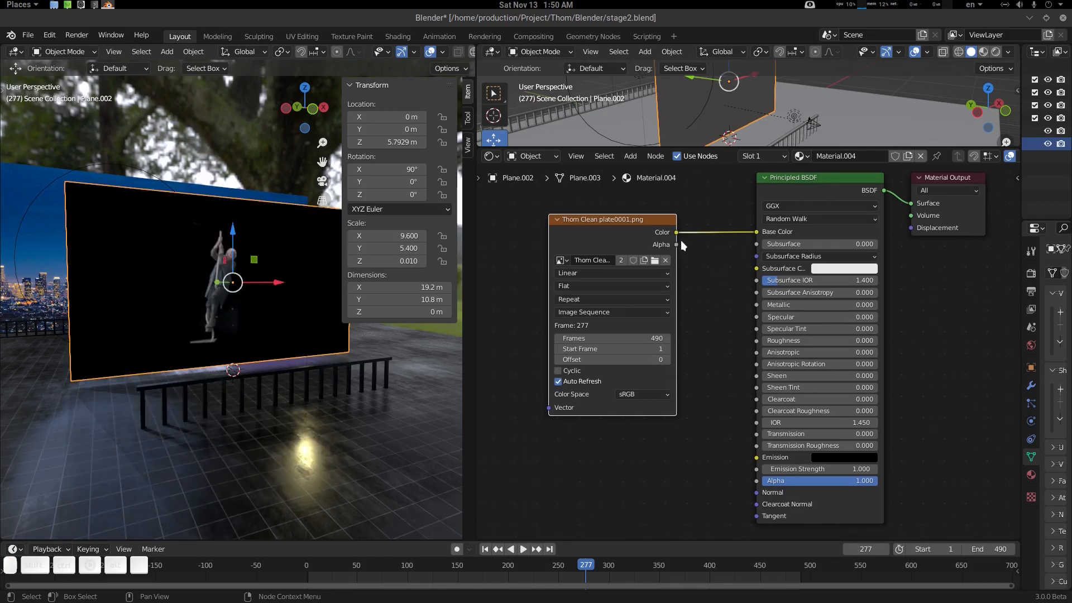
pyautogui.moveTo(677, 245); pyautogui.dragTo(756, 481)
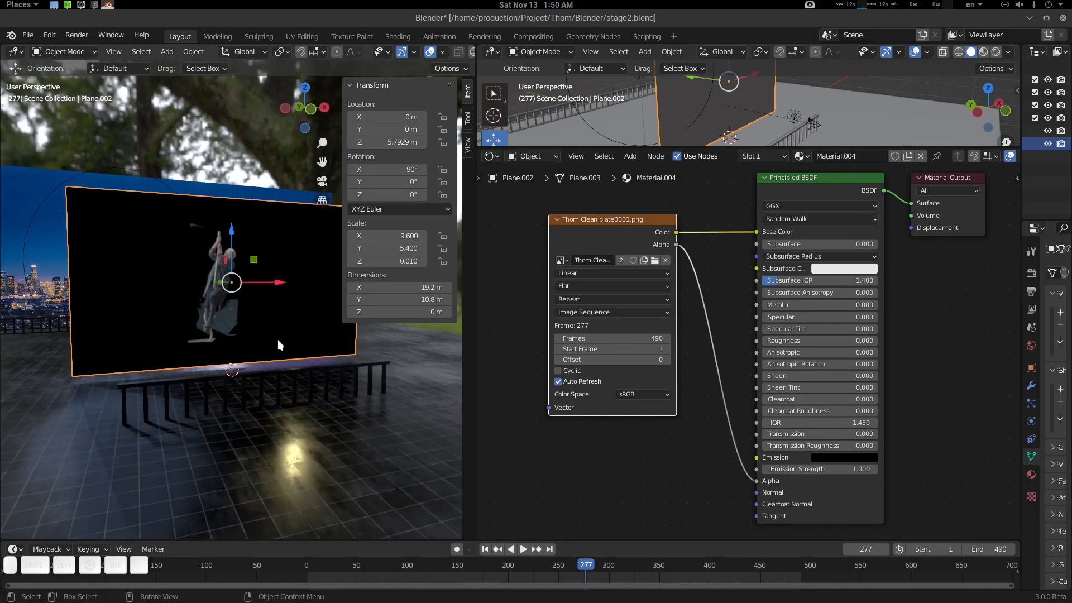
# - Set both the Blend Mode and the Shadow Mode of the plane's material to Alpha Hashed
pyautogui.press('n')
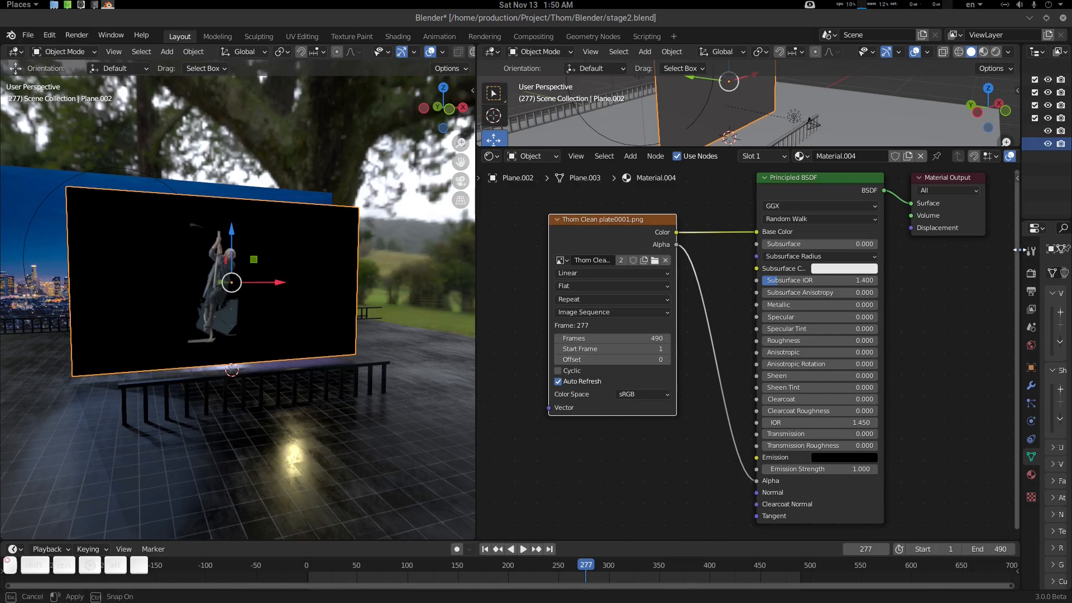
pyautogui.moveTo(1022, 250); pyautogui.dragTo(879, 250)
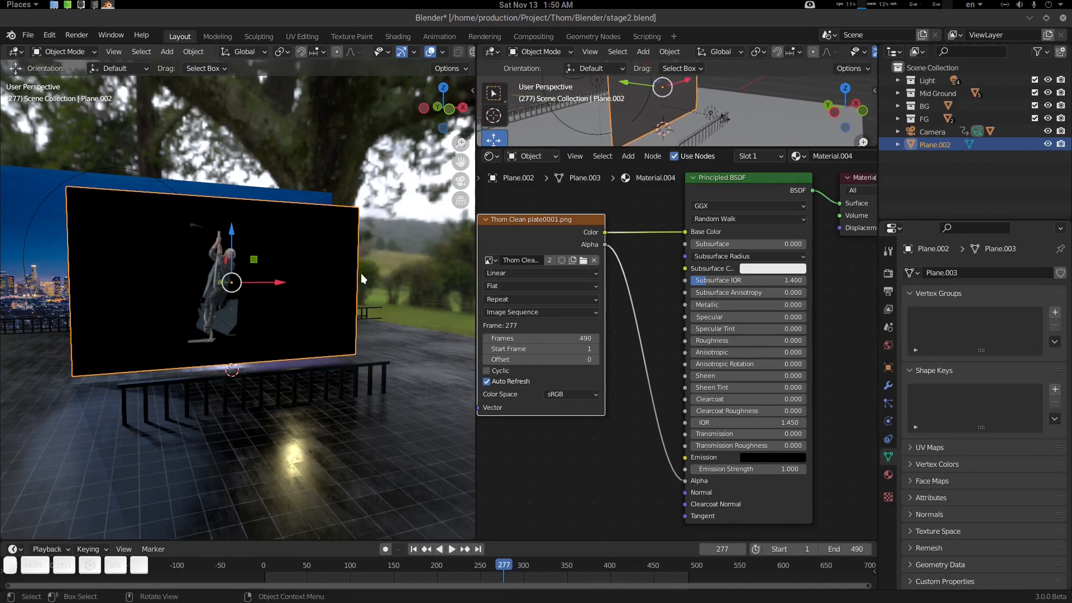
pyautogui.click(888, 475)
pyautogui.scroll(-7, 950, 459)
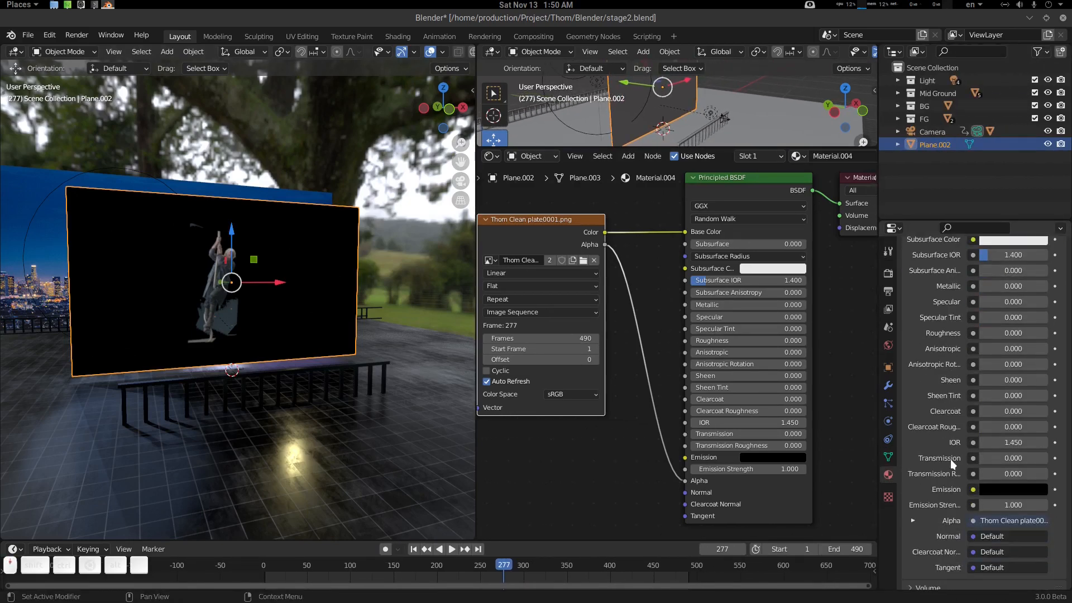
pyautogui.scroll(-8, 950, 489)
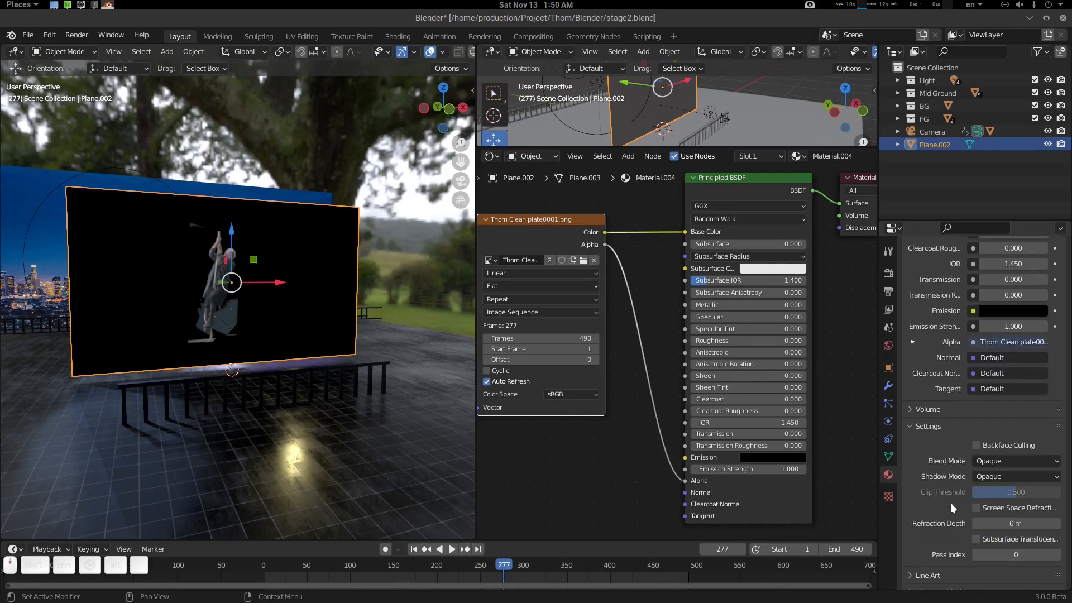
pyautogui.click(1005, 460)
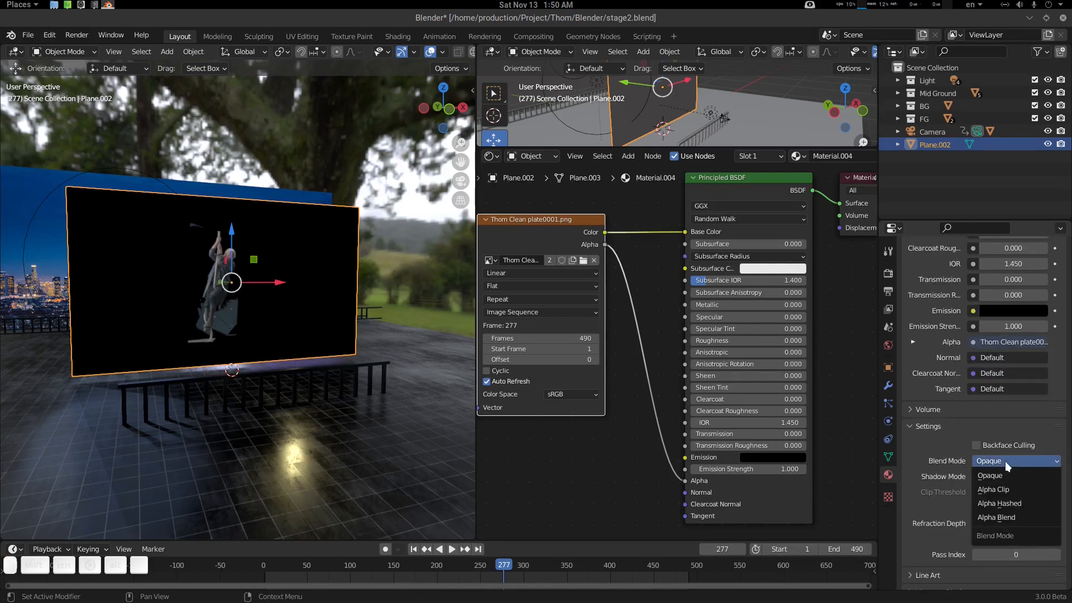
pyautogui.click(1019, 502)
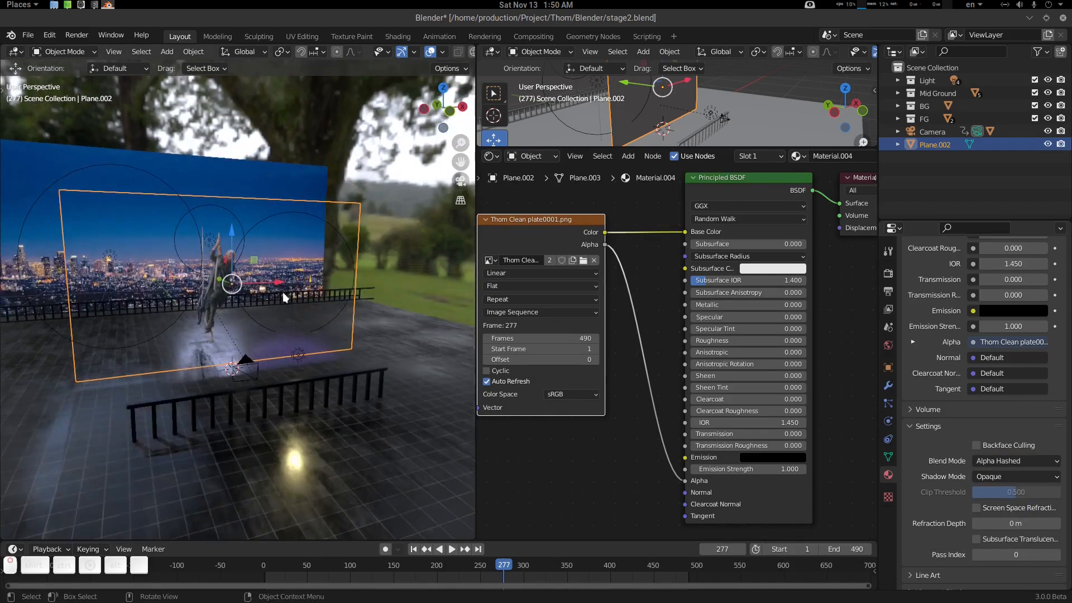
pyautogui.scroll(5, 282, 293)
pyautogui.keyDown('shift'); pyautogui.moveTo(236, 233); pyautogui.dragTo(259, 329, button='middle'); pyautogui.keyUp('shift')
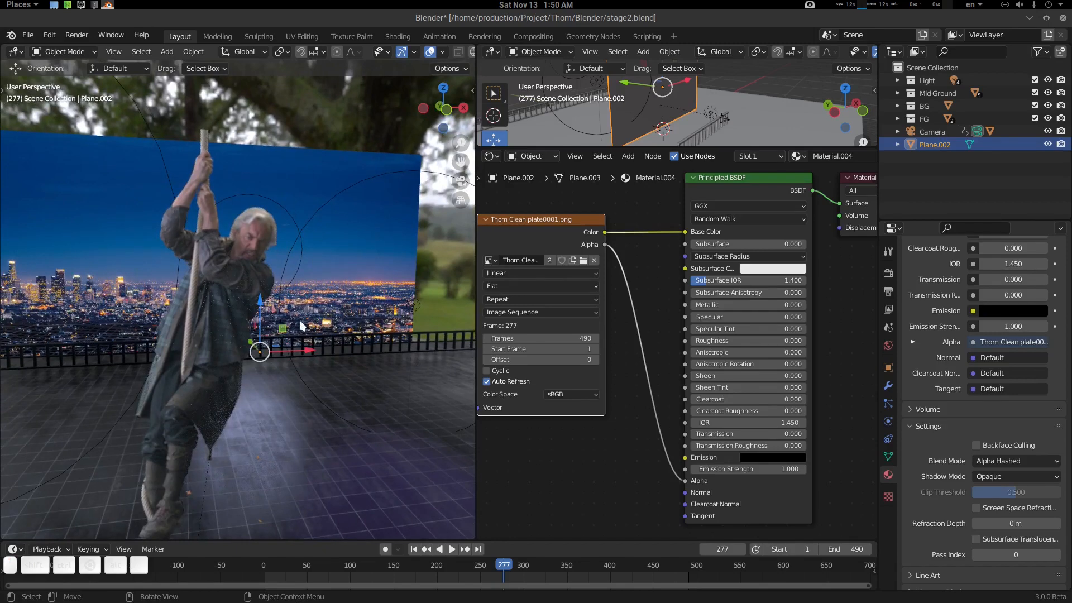
pyautogui.click(1012, 476)
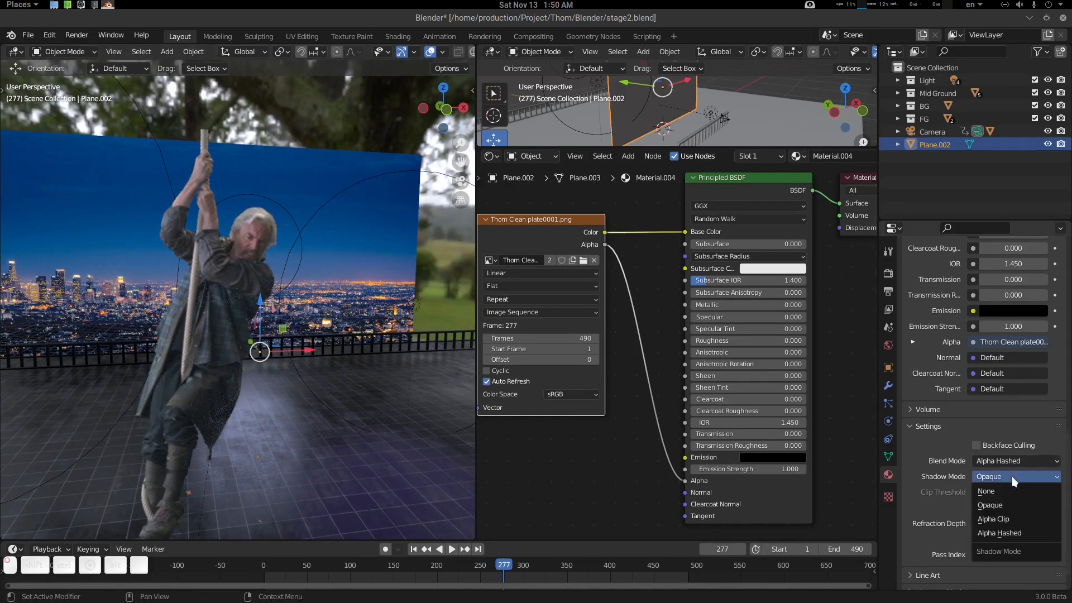
pyautogui.click(1014, 533)
# - Lower the footage plane vertically so the man on it stands at floor level
pyautogui.moveTo(244, 377); pyautogui.dragTo(282, 255, button='middle')
pyautogui.moveTo(282, 255); pyautogui.dragTo(284, 464)
pyautogui.moveTo(284, 464); pyautogui.dragTo(240, 383, button='middle')
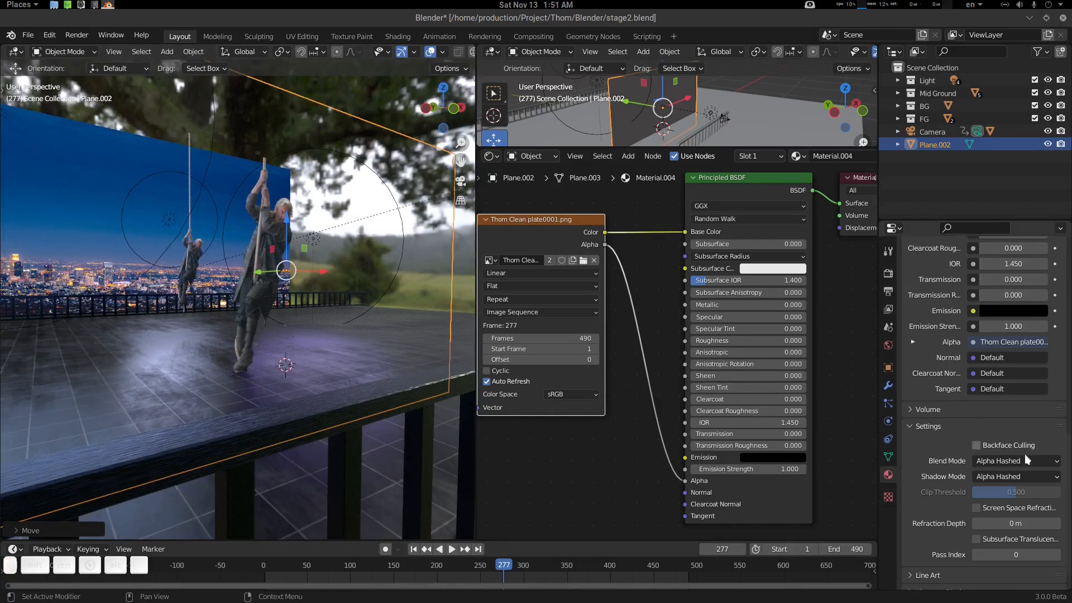
# - Compare the plane's look with Shadow Mode set to None, and restore Alpha Hashed
pyautogui.click(1008, 476)
pyautogui.click(994, 490)
pyautogui.click(1008, 478)
pyautogui.click(999, 533)
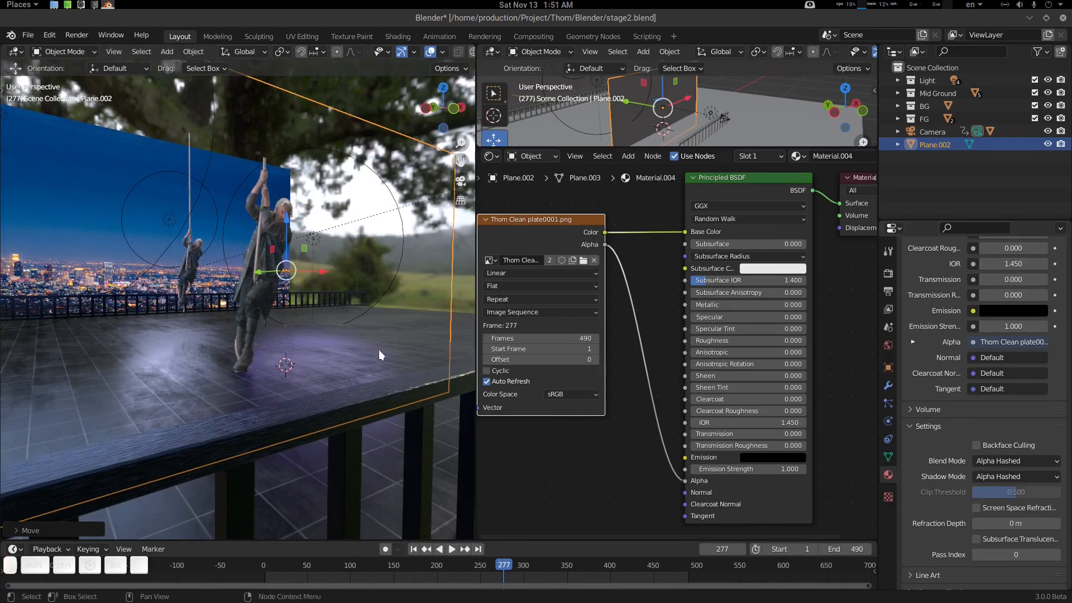
# - Enter Edit Mode on the footage plane and add a horizontal loop cut, slid downward by a factor of about 0.55
pyautogui.moveTo(379, 350); pyautogui.dragTo(223, 341, button='middle')
pyautogui.hotkey('ctrl', 'Tab')
pyautogui.click(357, 271)
pyautogui.hotkey('ctrl', 'r')
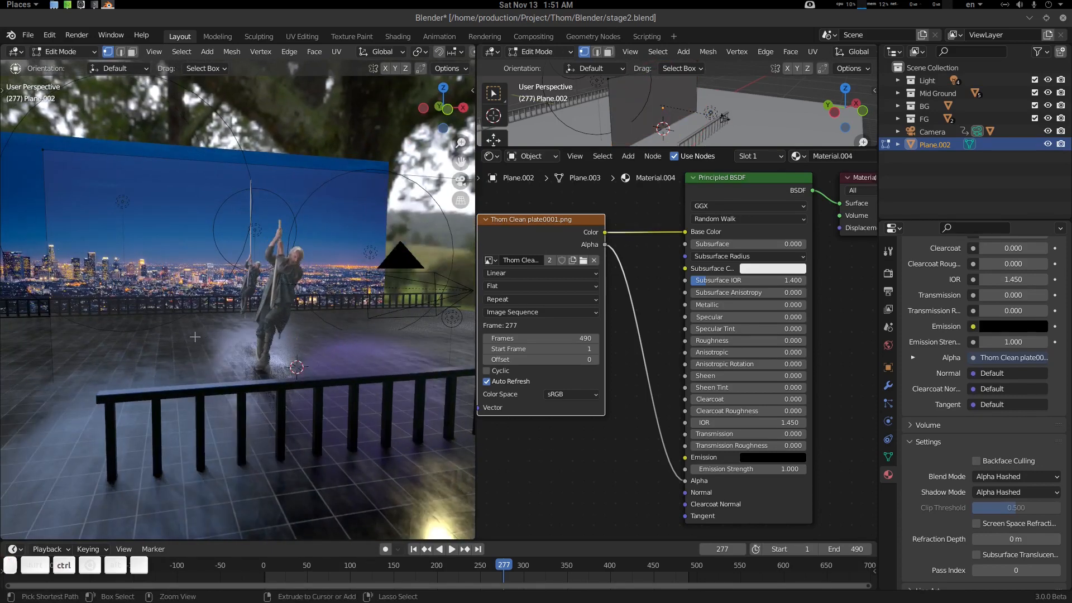
pyautogui.click(49, 308)
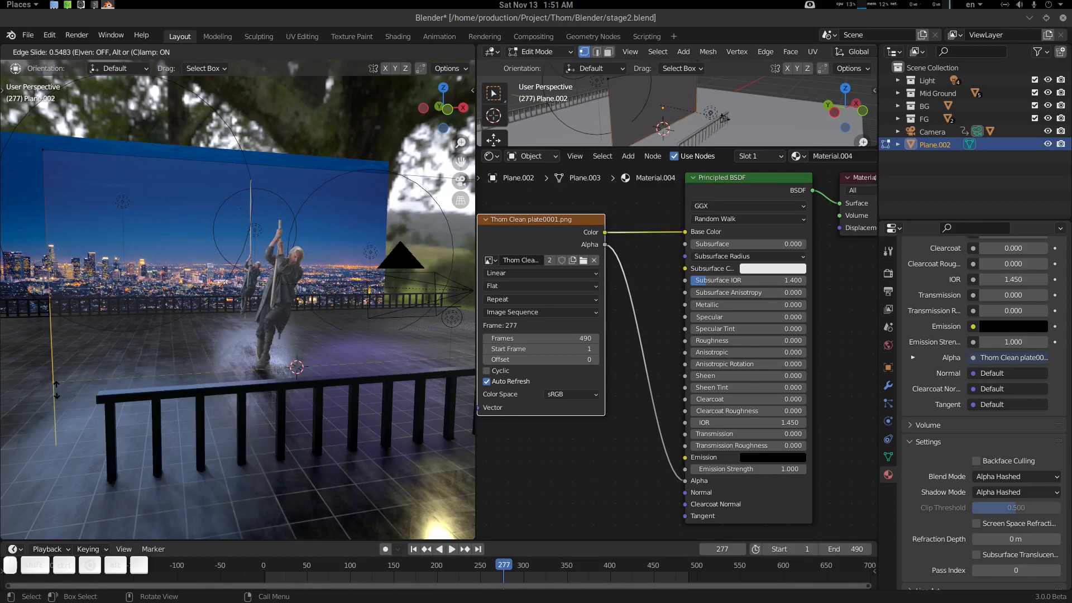
pyautogui.click(56, 390)
pyautogui.moveTo(197, 374); pyautogui.dragTo(184, 309, button='middle')
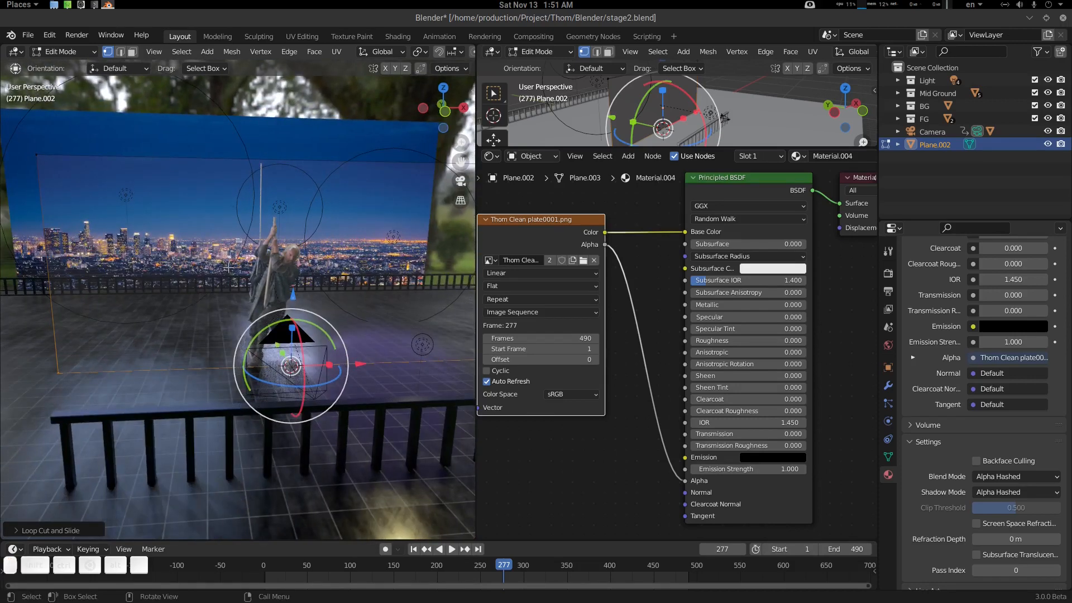
# - Add a vertical loop cut to the footage plane and slide it close to the man's left side
pyautogui.hotkey('ctrl', 'r')
pyautogui.click(296, 162)
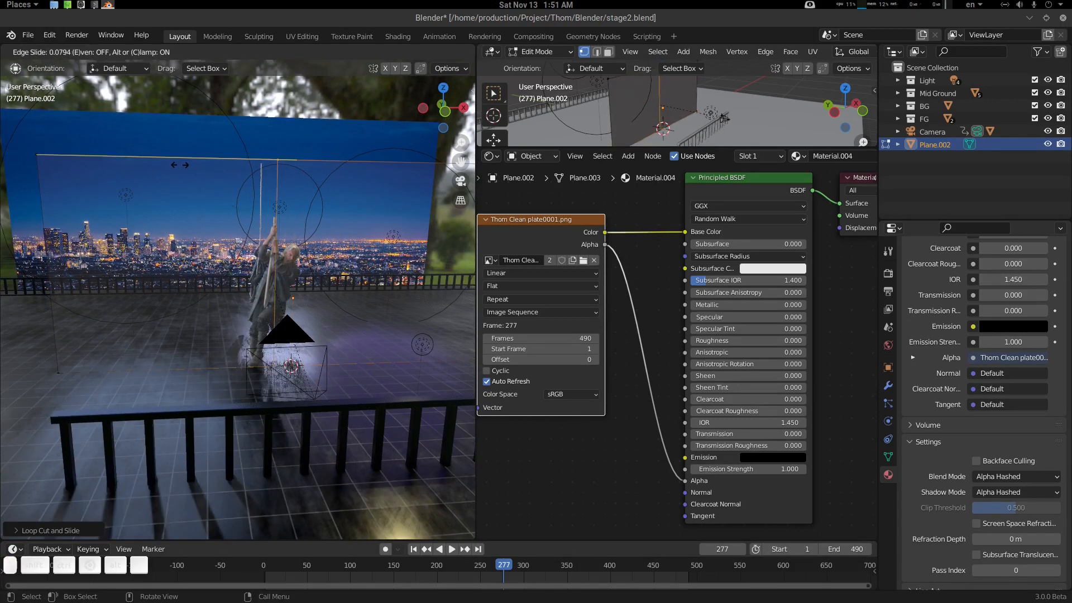
pyautogui.click(151, 167)
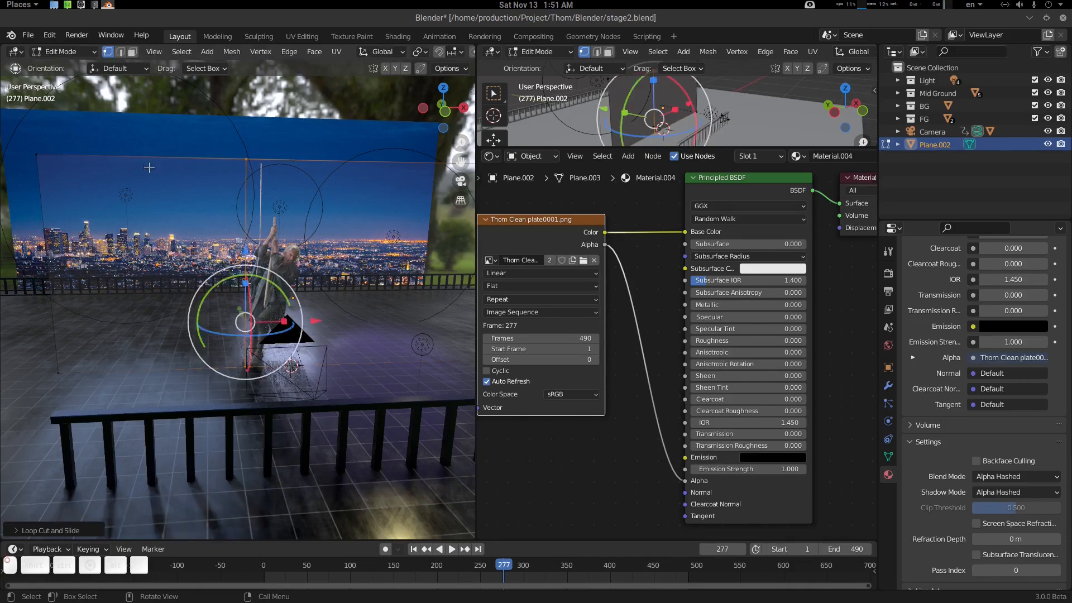
pyautogui.hotkey('ctrl', 'space')
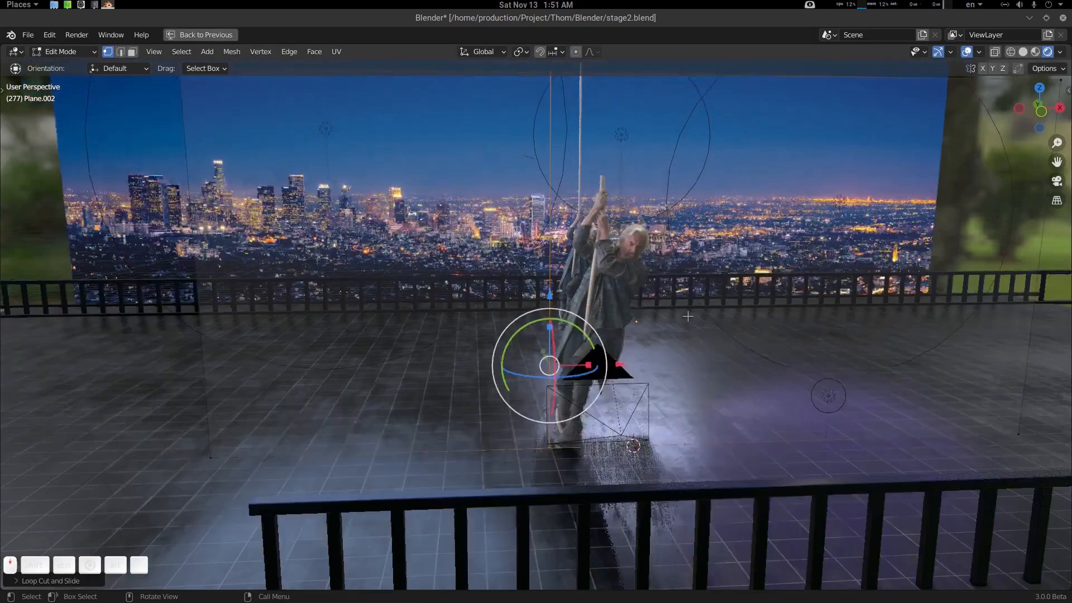
pyautogui.moveTo(688, 316); pyautogui.dragTo(595, 319, button='middle')
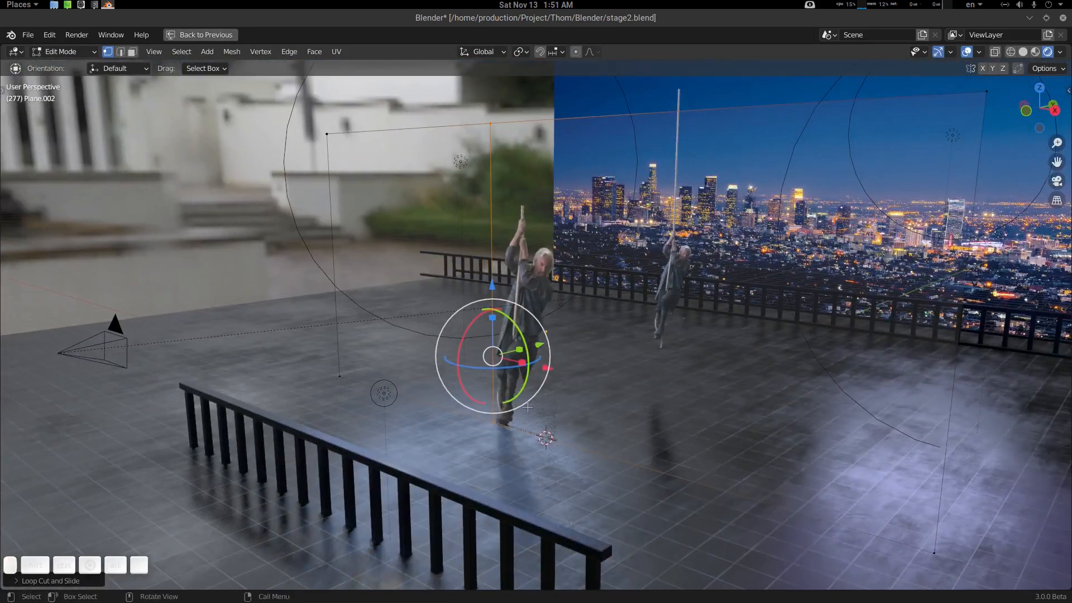
pyautogui.press('g')
pyautogui.press('g')
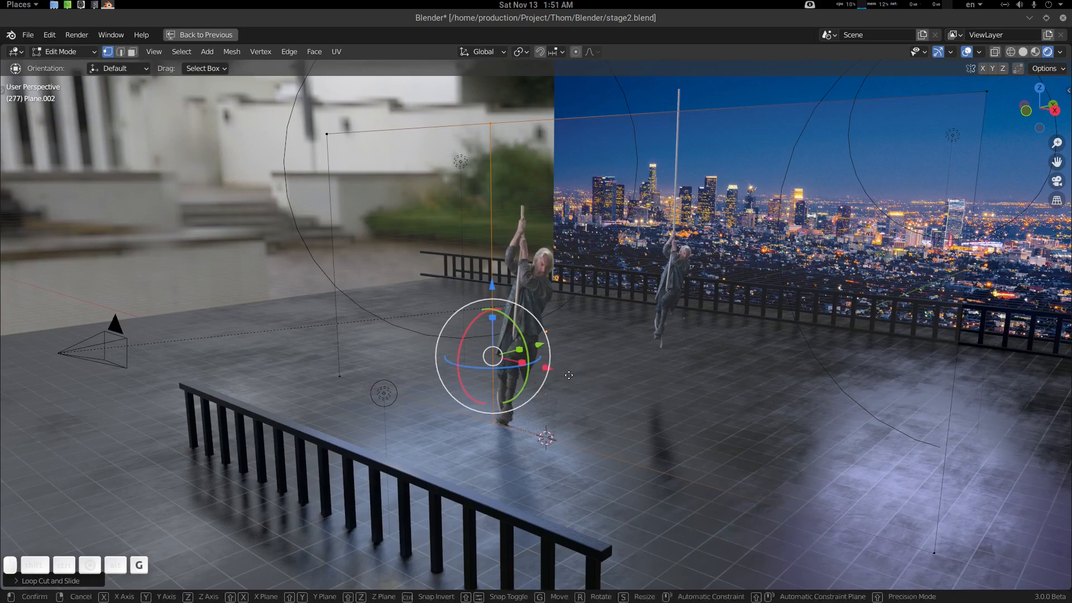
pyautogui.click(555, 371)
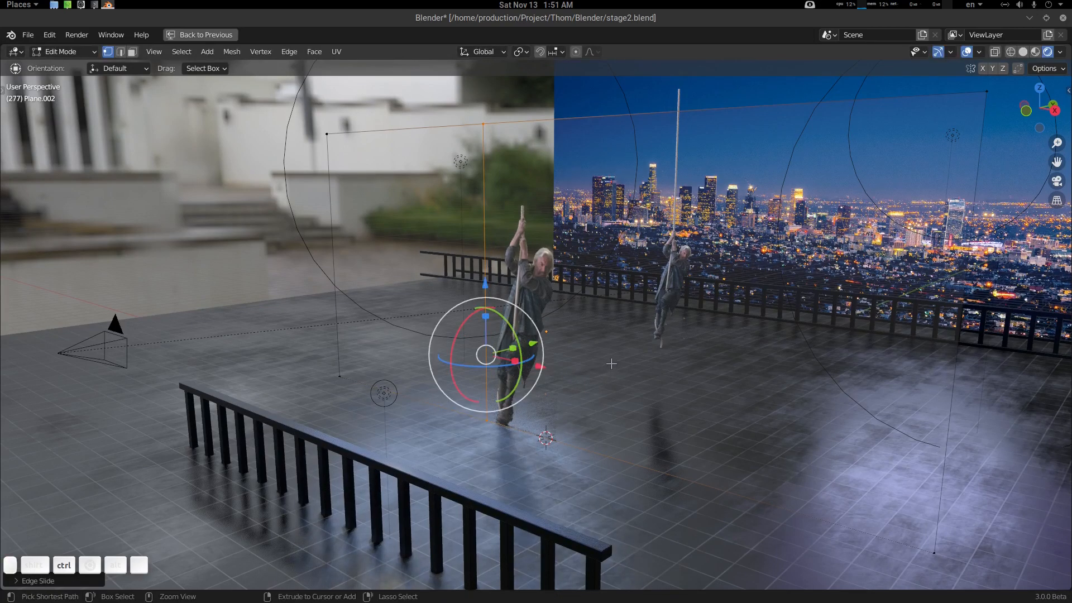
# - Add a second vertical loop cut to the plane, slid close to the man's right side
pyautogui.hotkey('ctrl', 'r')
pyautogui.click(569, 128)
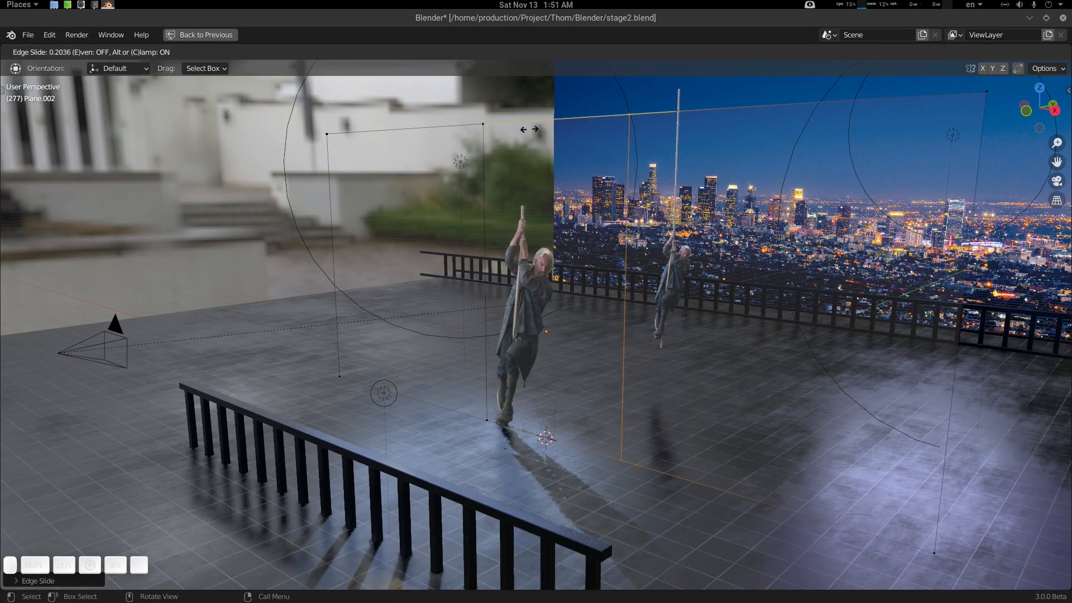
pyautogui.click(477, 129)
pyautogui.moveTo(517, 236); pyautogui.dragTo(538, 218, button='middle')
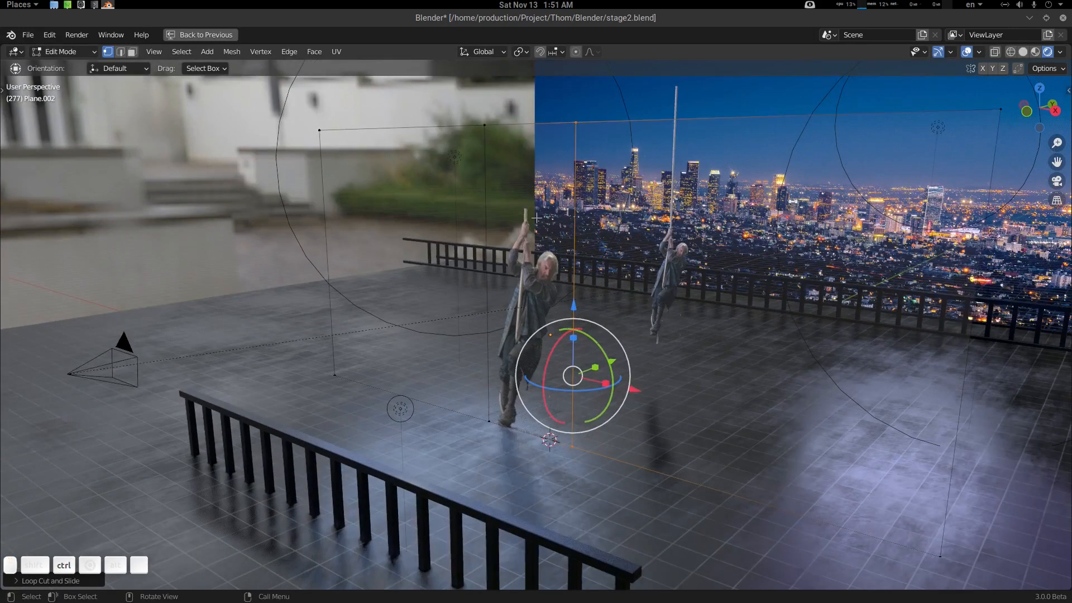
# - Add a horizontal loop cut across the plane just above the man's raised hands, and clear the selection
pyautogui.hotkey('ctrl', 'r')
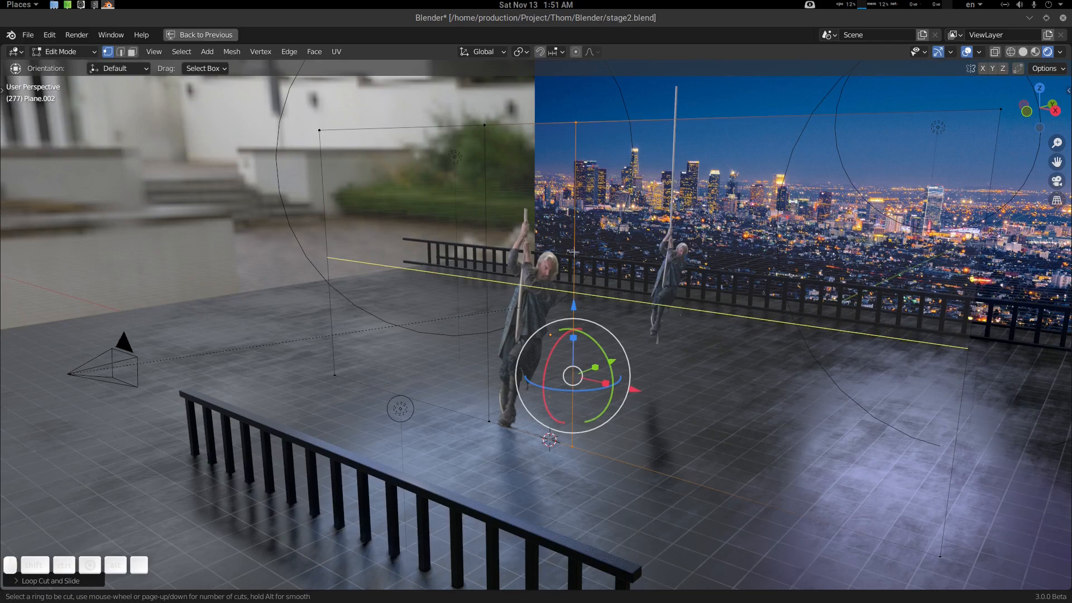
pyautogui.click(574, 251)
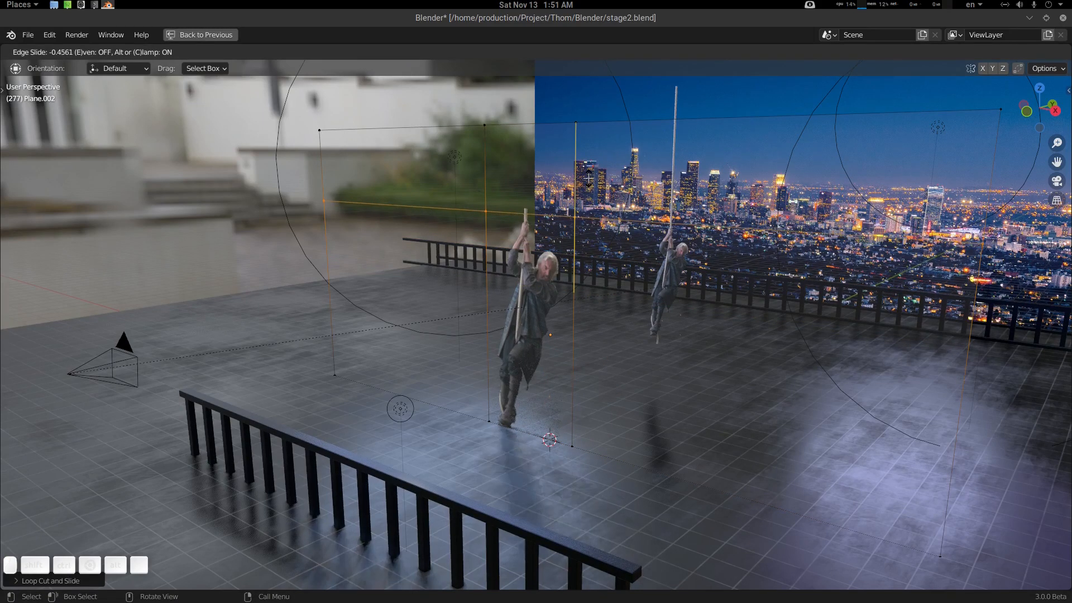
pyautogui.click(491, 245)
pyautogui.hotkey('alt', 'a')
# - Delete the vertices along the plane's top edge, above the horizontal loop cut
pyautogui.moveTo(492, 245); pyautogui.dragTo(551, 231, button='middle')
pyautogui.scroll(-3, 577, 233)
pyautogui.moveTo(884, 166)
pyautogui.keyDown('ctrl'); pyautogui.mouseDown(button='right')
pyautogui.moveTo(272, 156)
pyautogui.moveTo(391, 214)
pyautogui.moveTo(716, 215)
pyautogui.moveTo(913, 196)
pyautogui.mouseUp(button='right'); pyautogui.keyUp('ctrl')
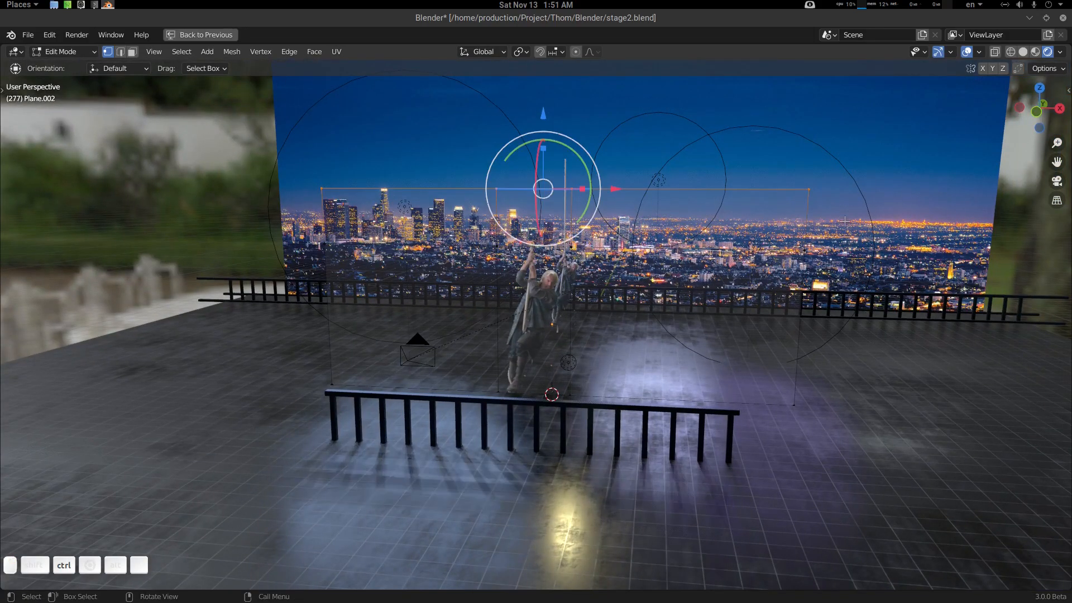
pyautogui.press('Delete')
pyautogui.click(828, 223)
pyautogui.moveTo(630, 335)
pyautogui.keyDown('shift'); pyautogui.mouseDown(button='middle')
pyautogui.moveTo(631, 256)
pyautogui.moveTo(743, 278)
pyautogui.moveTo(753, 268)
pyautogui.mouseUp(button='middle'); pyautogui.keyUp('shift')
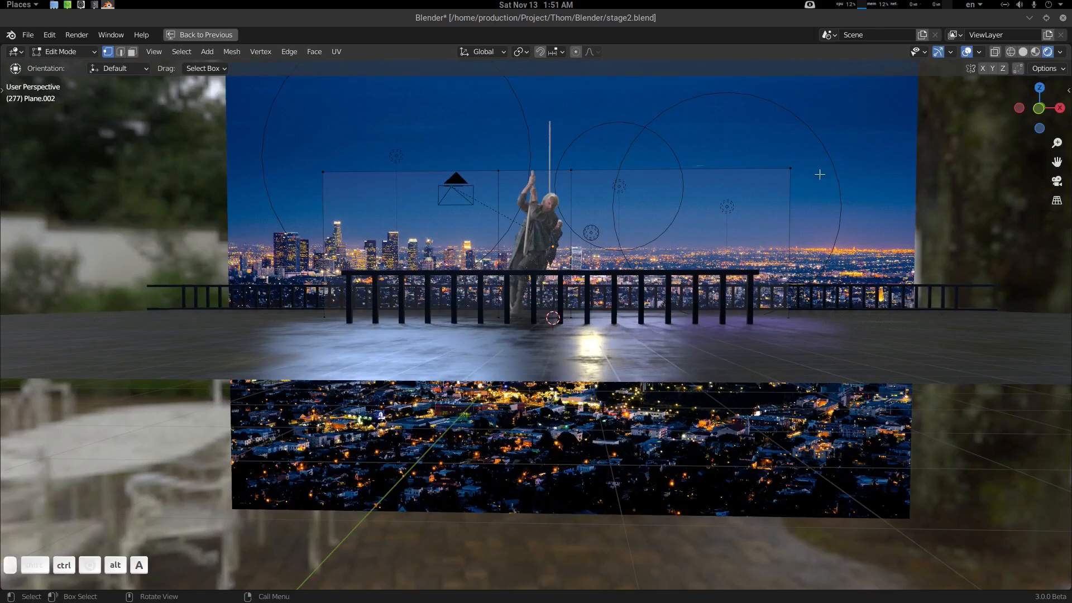
# - Delete the vertices of the plane's outer edge to the right of the man
pyautogui.moveTo(818, 150)
pyautogui.keyDown('ctrl'); pyautogui.mouseDown(button='right')
pyautogui.moveTo(789, 144)
pyautogui.moveTo(780, 439)
pyautogui.moveTo(823, 359)
pyautogui.mouseUp(button='right'); pyautogui.keyUp('ctrl')
pyautogui.moveTo(823, 359); pyautogui.dragTo(820, 339, button='middle')
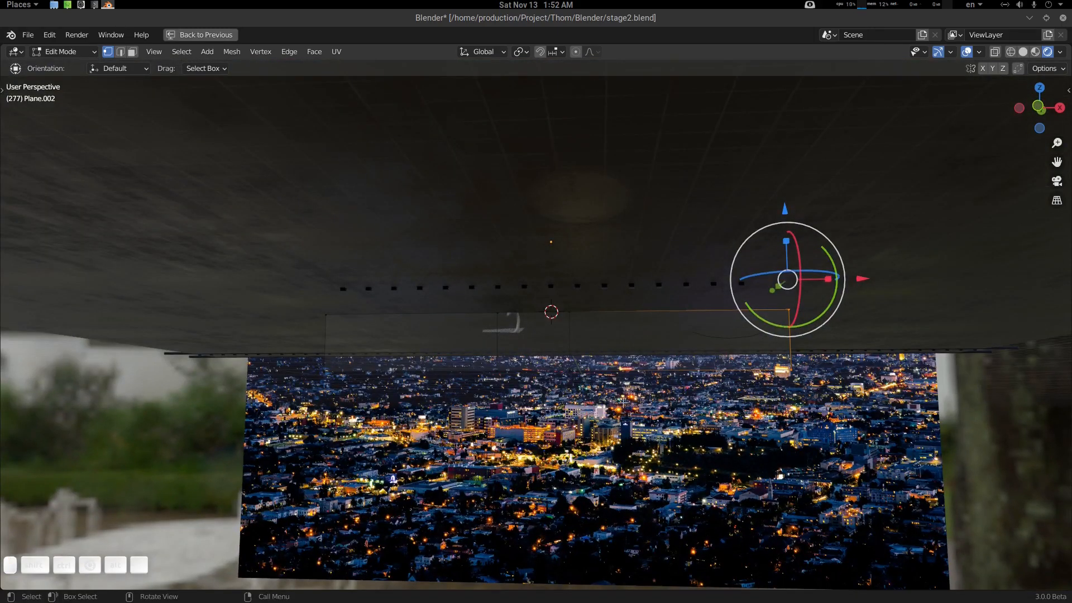
pyautogui.press('x')
pyautogui.click(625, 399)
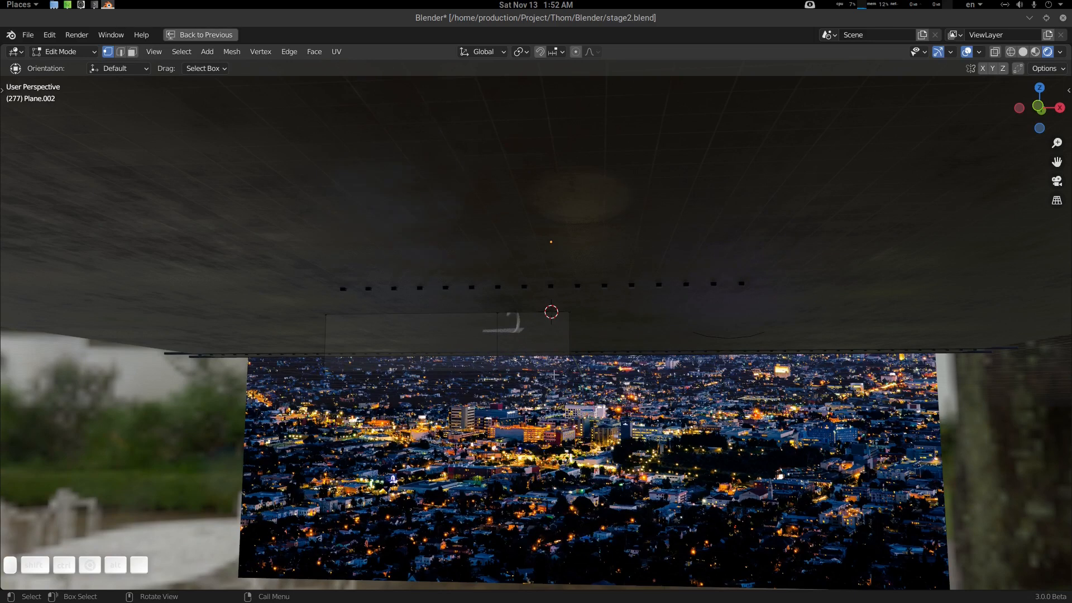
# - Delete the plane's bottom row of vertices beneath the stage floor
pyautogui.moveTo(557, 375); pyautogui.dragTo(619, 349, button='middle')
pyautogui.moveTo(620, 349)
pyautogui.keyDown('ctrl'); pyautogui.mouseDown(button='right')
pyautogui.moveTo(412, 341)
pyautogui.moveTo(268, 385)
pyautogui.moveTo(575, 379)
pyautogui.mouseUp(button='right'); pyautogui.keyUp('ctrl')
pyautogui.press('Delete')
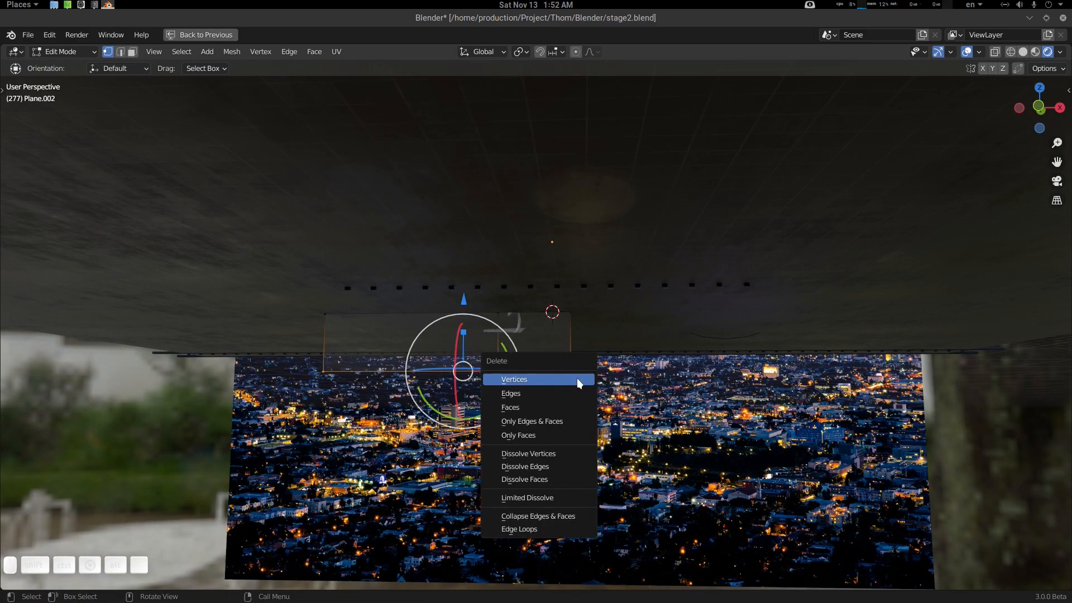
pyautogui.click(577, 378)
# - Delete the vertices of the plane's outer edge to the left of the man, using Solid shading
pyautogui.moveTo(566, 309)
pyautogui.mouseDown(button='middle')
pyautogui.moveTo(523, 272)
pyautogui.moveTo(522, 307)
pyautogui.moveTo(408, 205)
pyautogui.moveTo(430, 193)
pyautogui.mouseUp(button='middle')
pyautogui.moveTo(373, 203)
pyautogui.keyDown('ctrl'); pyautogui.mouseDown(button='right')
pyautogui.moveTo(334, 296)
pyautogui.moveTo(409, 464)
pyautogui.mouseUp(button='right'); pyautogui.keyUp('ctrl')
pyautogui.press('z')
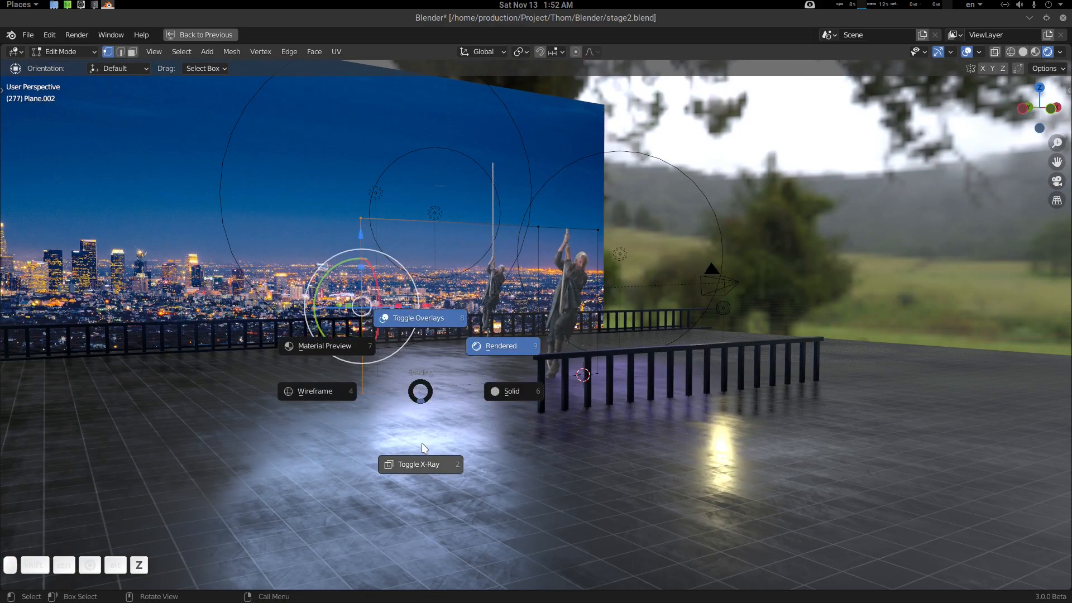
pyautogui.click(511, 389)
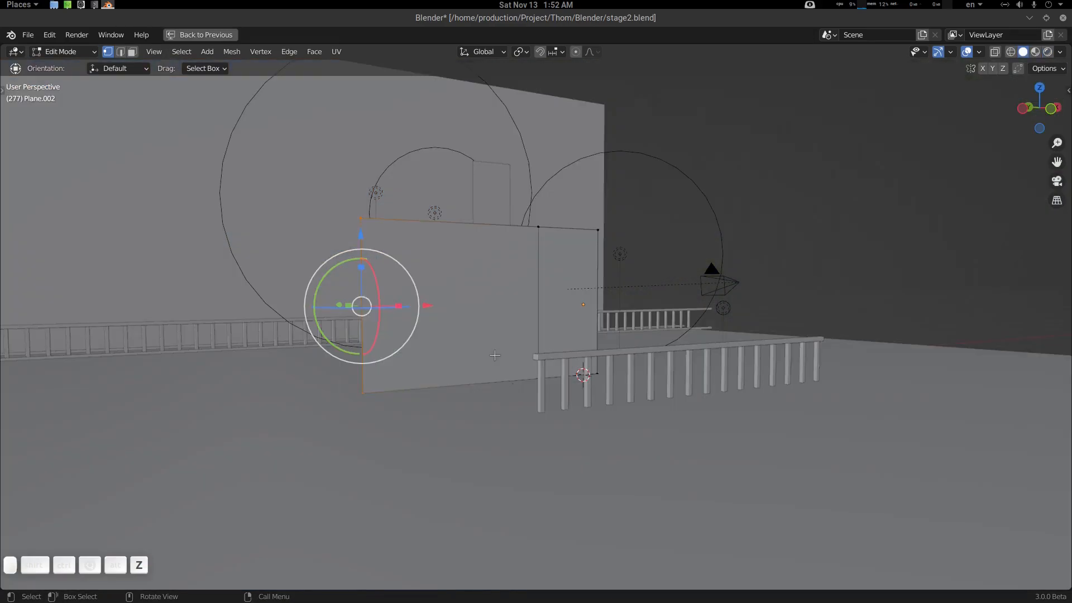
pyautogui.press('x')
pyautogui.click(453, 294)
# - Inspect the trimmed plane with X-ray in Solid shading, and return to Rendered shading
pyautogui.moveTo(454, 295)
pyautogui.mouseDown(button='middle')
pyautogui.moveTo(571, 277)
pyautogui.moveTo(564, 302)
pyautogui.mouseUp(button='middle')
pyautogui.scroll(2, 564, 302)
pyautogui.press('z')
pyautogui.click(567, 357)
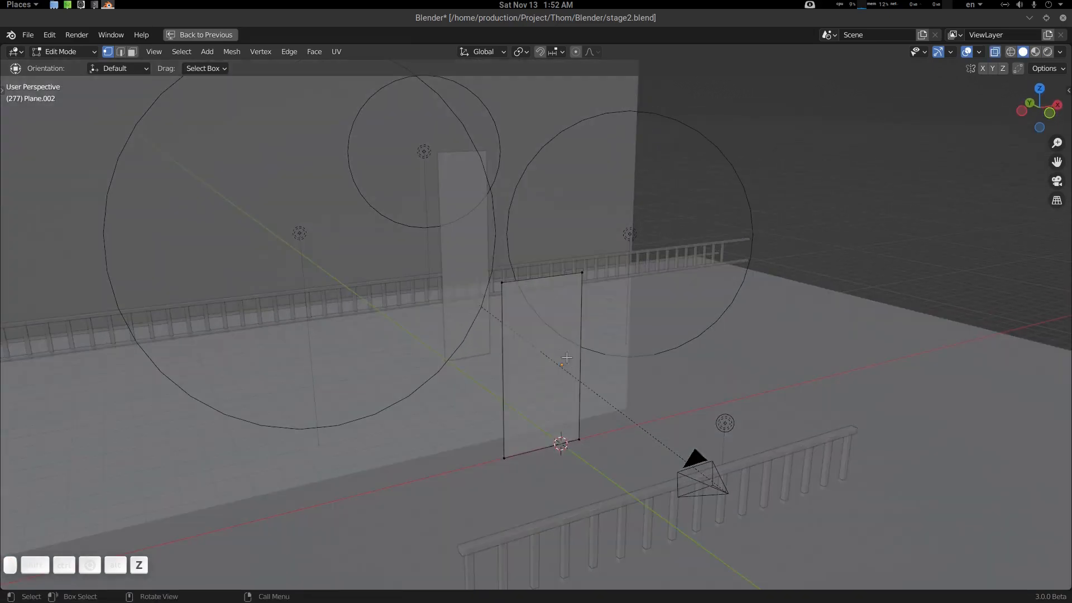
pyautogui.press('z')
pyautogui.click(620, 307)
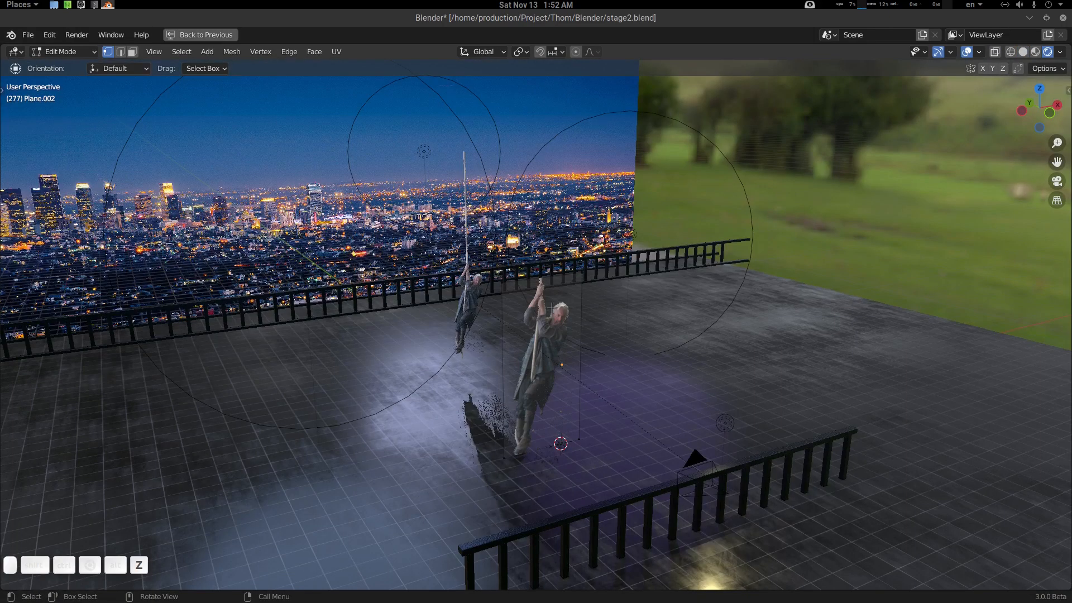
# - Extrude the trimmed plane's top edge and raise it vertically to lengthen the rope above the man
pyautogui.keyDown('alt'); pyautogui.middleClick(551, 307); pyautogui.keyUp('alt')
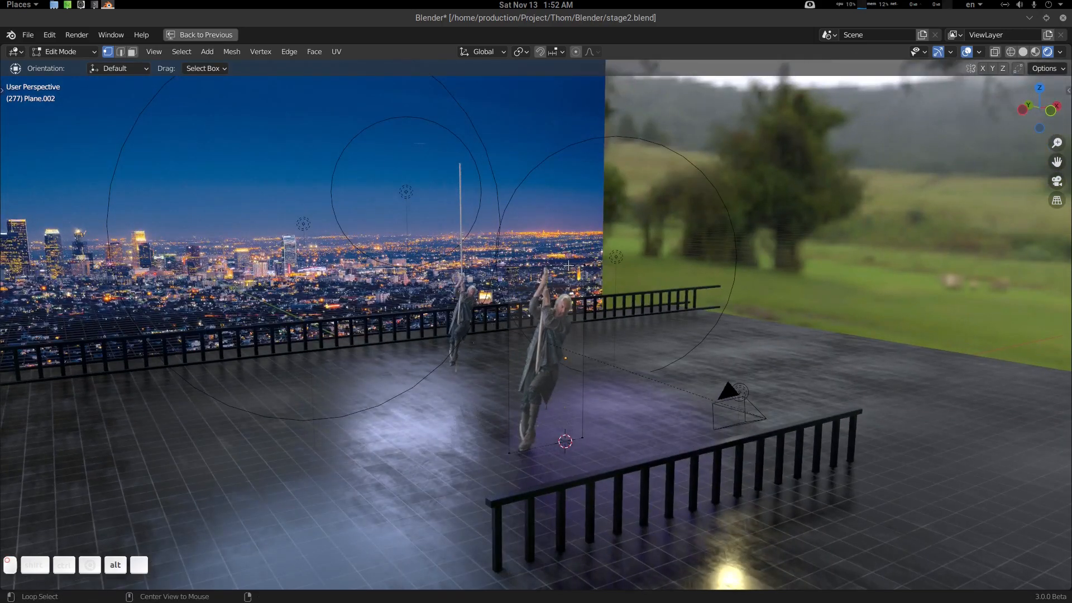
pyautogui.keyDown('alt'); pyautogui.click(568, 266); pyautogui.keyUp('alt')
pyautogui.press('g')
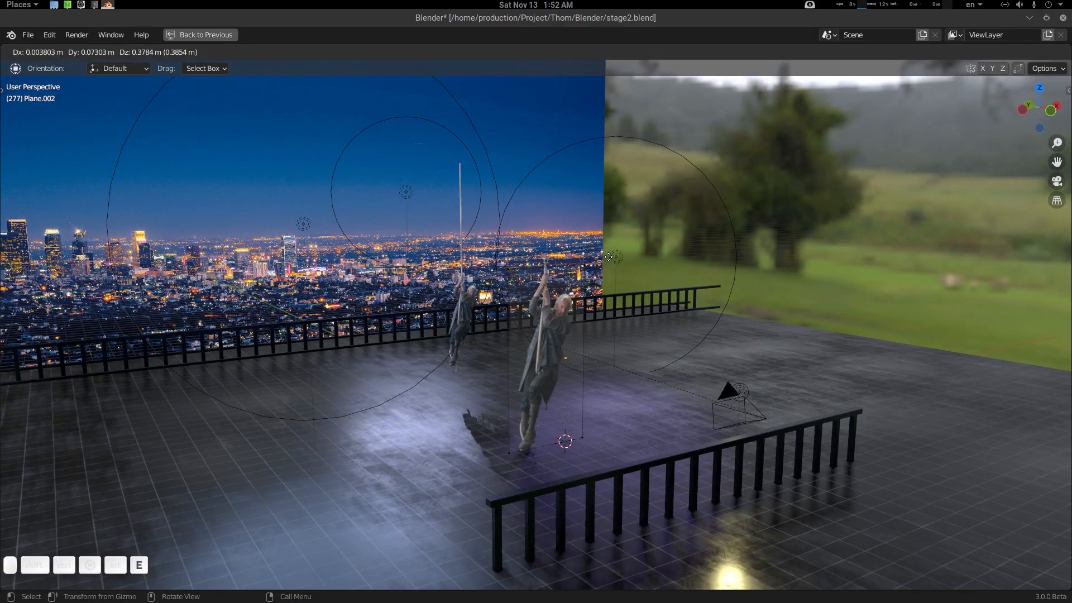
pyautogui.press('Escape')
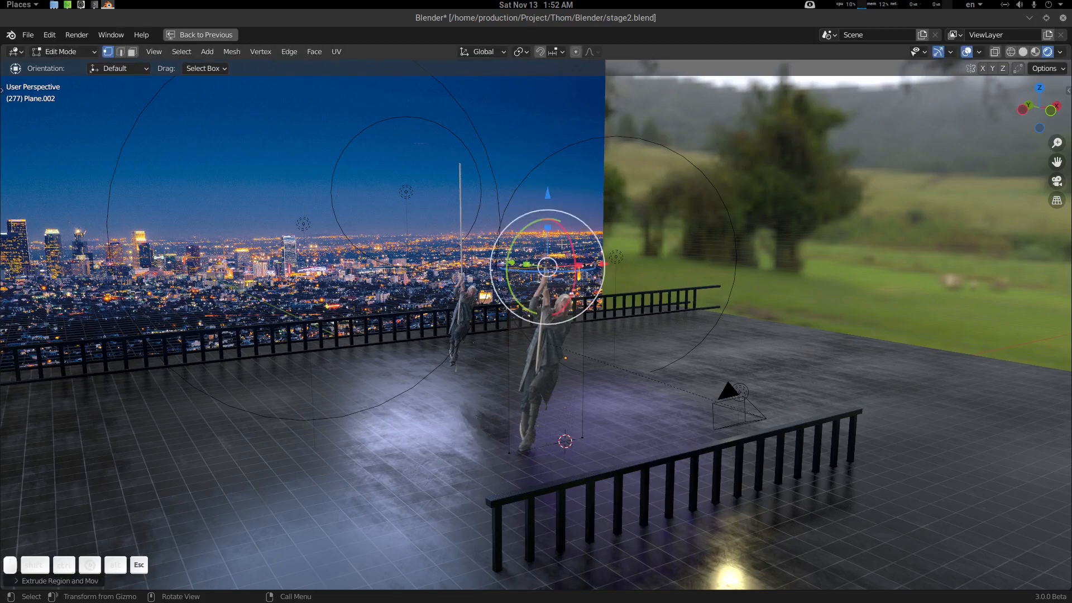
pyautogui.moveTo(548, 195); pyautogui.dragTo(547, 71)
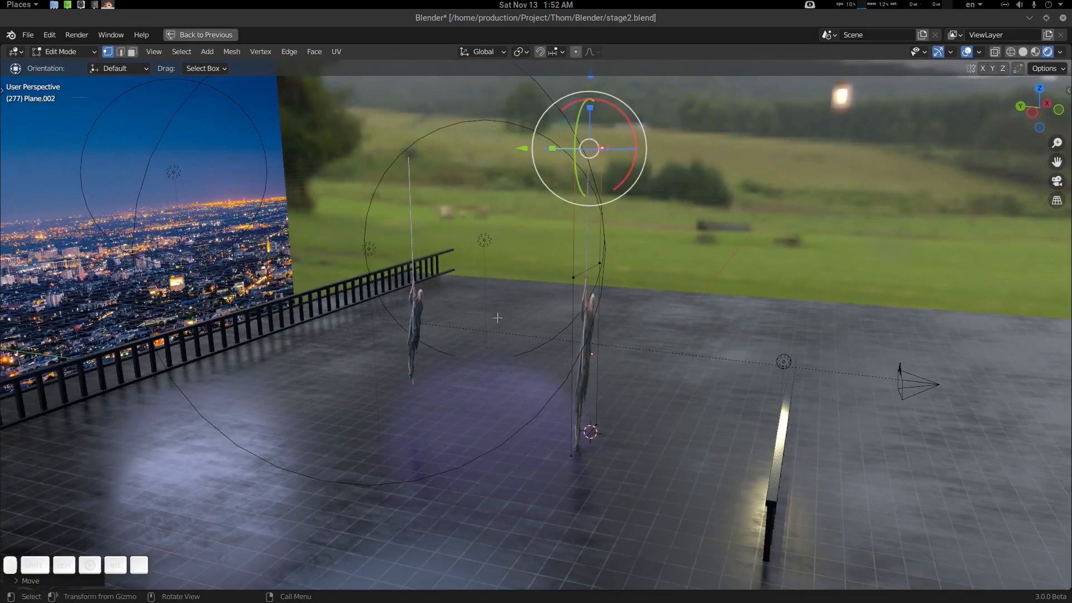
# - Switch the plane from Edit Mode to Object Mode
pyautogui.hotkey('ctrl', 'Tab')
pyautogui.click(579, 335)
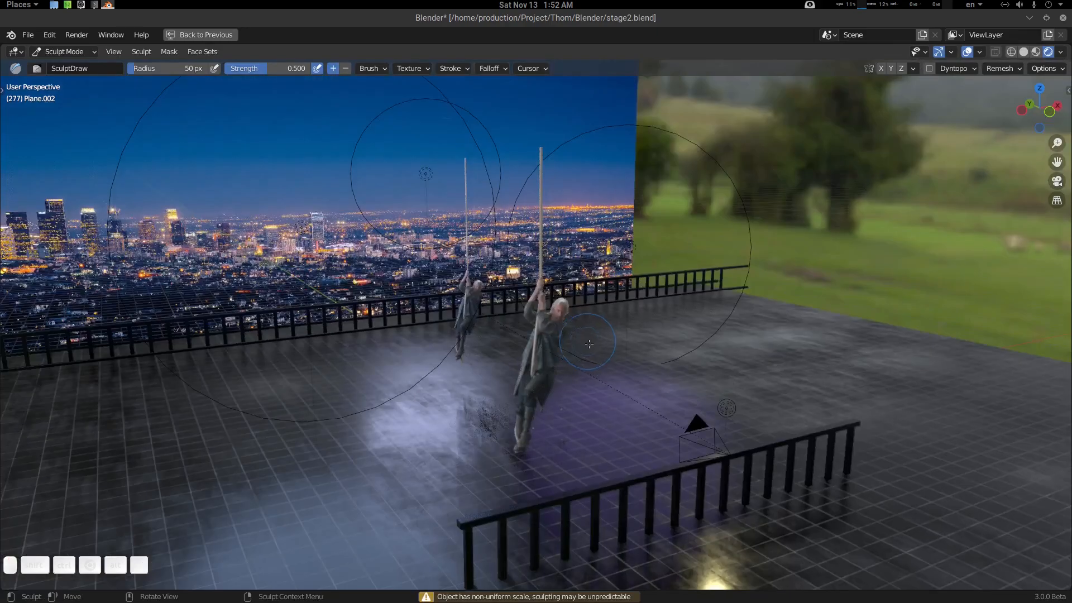
pyautogui.hotkey('ctrl', 'Tab')
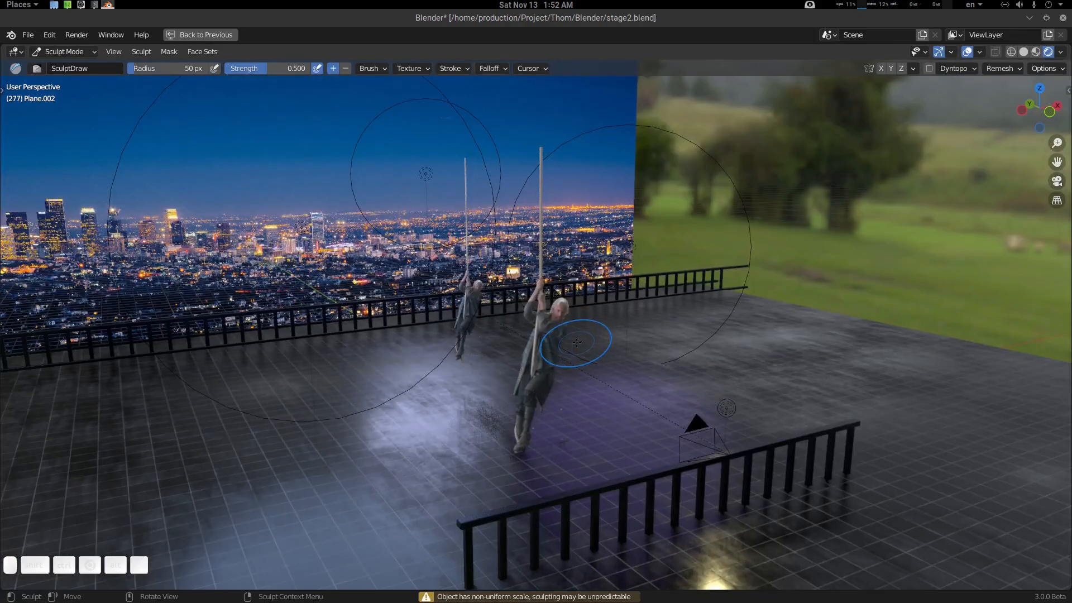
pyautogui.click(483, 351)
pyautogui.moveTo(614, 350); pyautogui.dragTo(543, 326, button='middle')
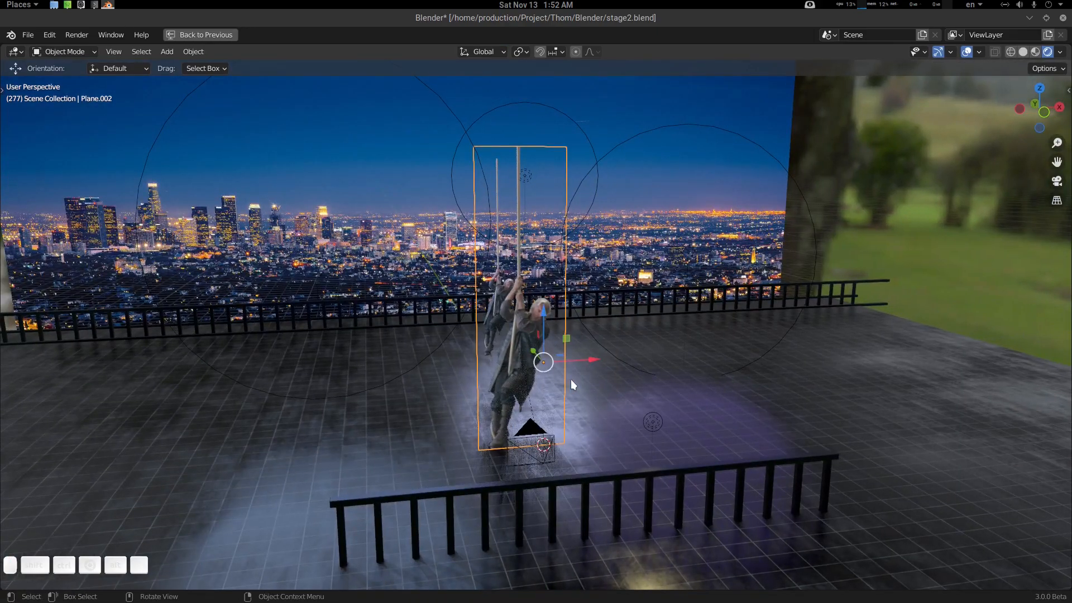
# - Restore the split workspace layout and show the scene's Eevee render settings with Sampling in view
pyautogui.hotkey('ctrl', 'space')
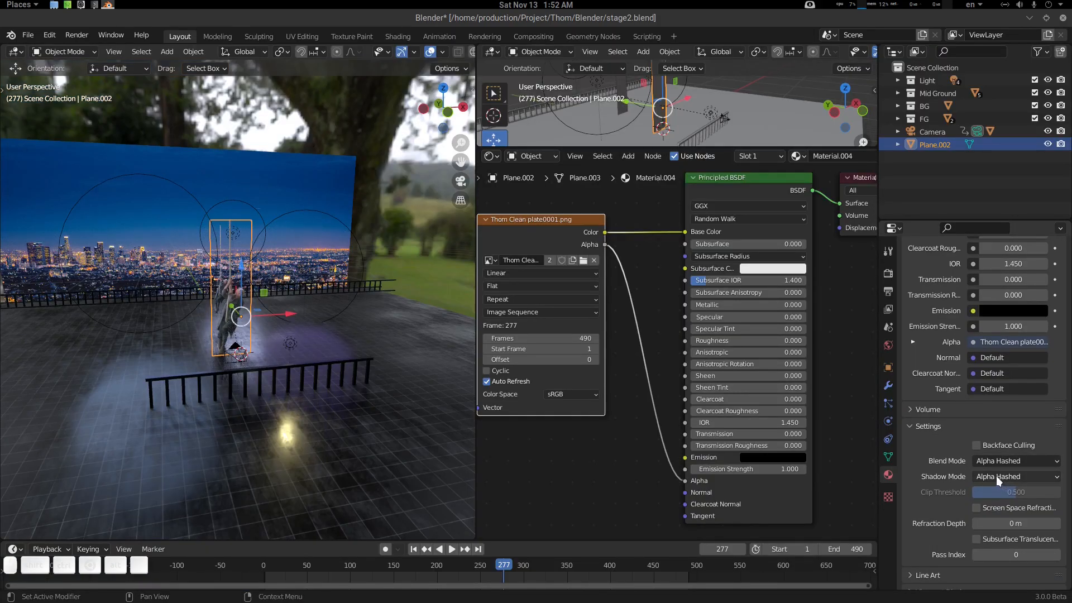
pyautogui.scroll(3, 928, 365)
pyautogui.click(889, 273)
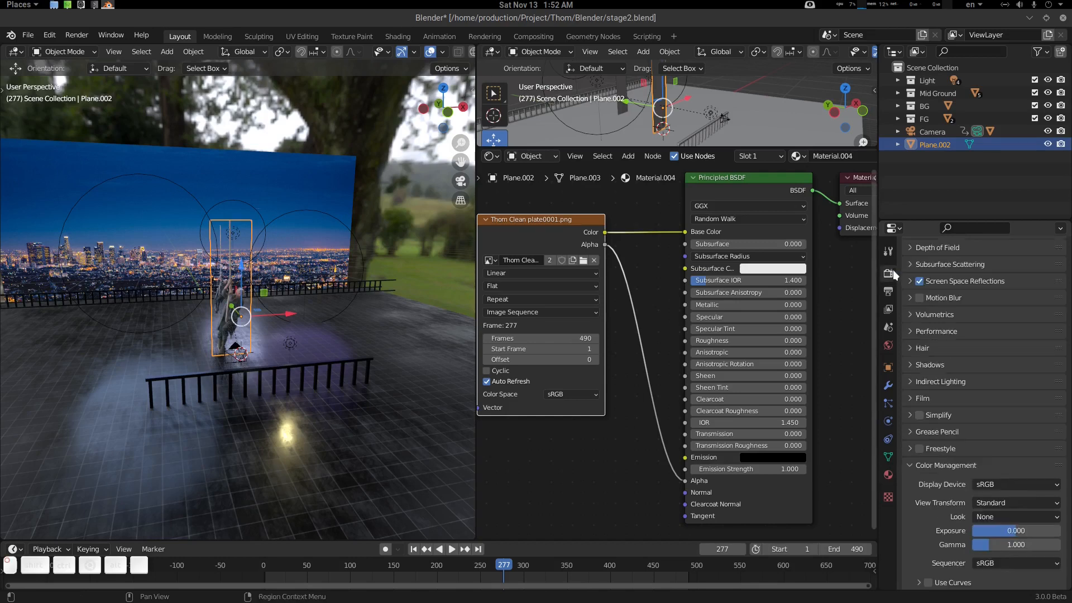
pyautogui.scroll(6, 979, 345)
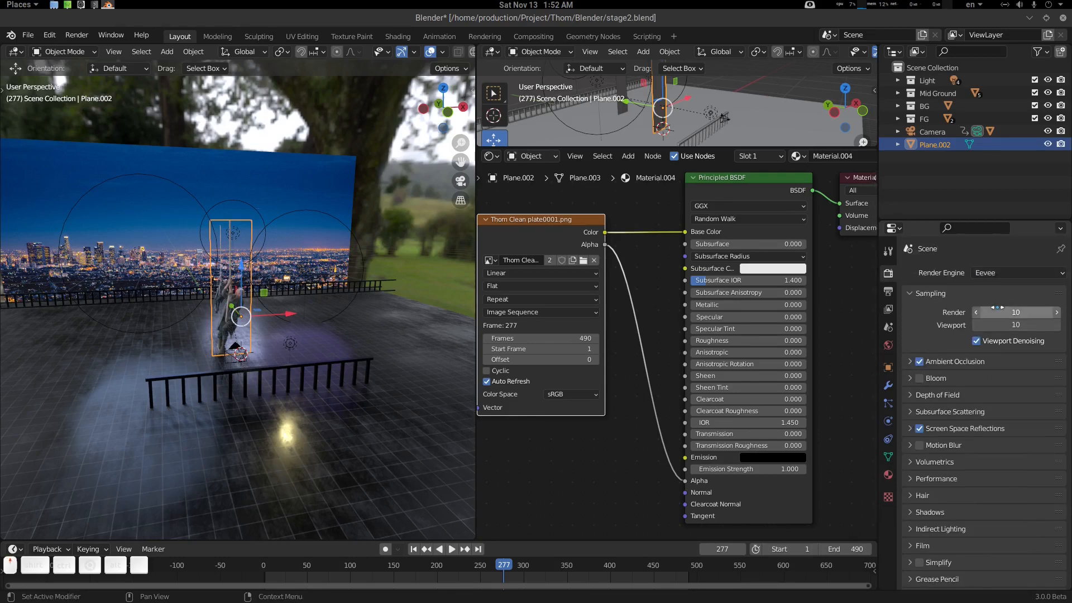
# - Delete the front footage plane and select the remaining plane of the man farther back on the stage
pyautogui.press('Delete')
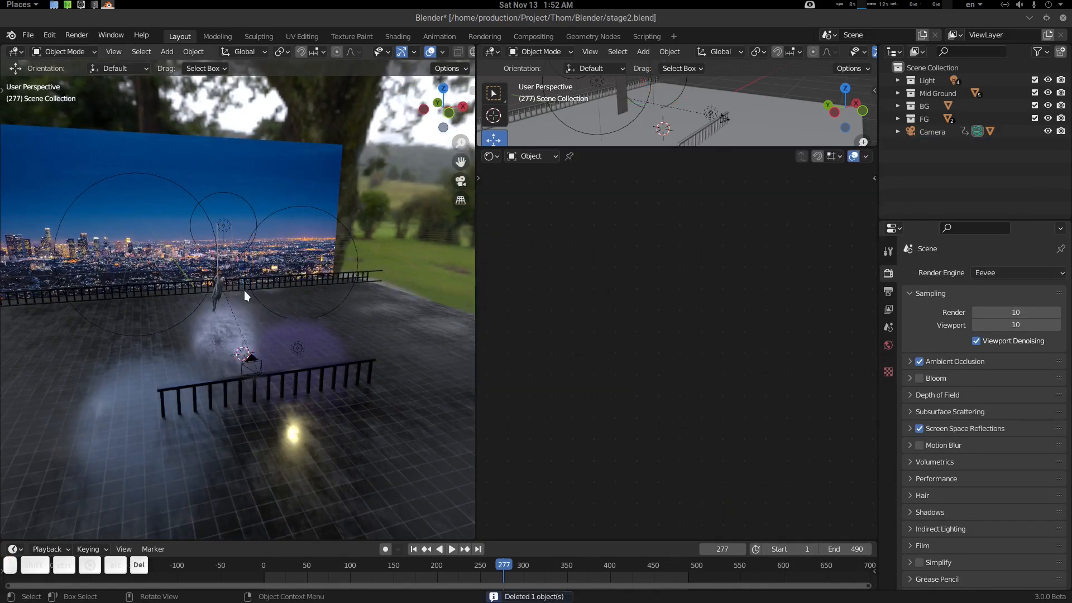
pyautogui.scroll(4, 243, 291)
pyautogui.click(202, 296)
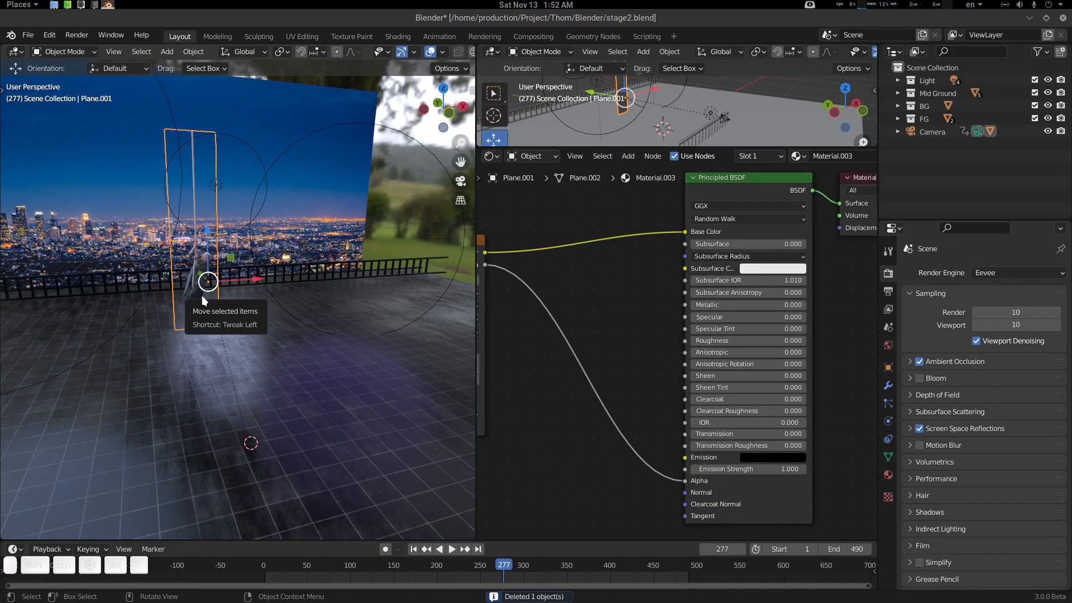
pyautogui.scroll(2, 203, 296)
pyautogui.scroll(6, 311, 345)
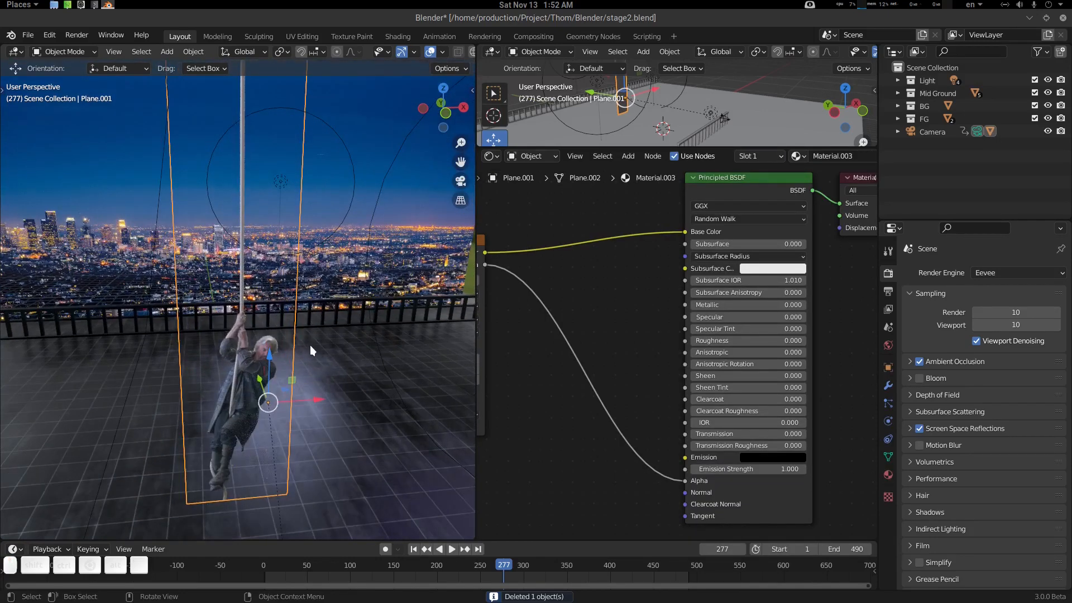
# - Examine the remaining man on the stage and the Ambient Occlusion render settings
pyautogui.moveTo(310, 346); pyautogui.dragTo(333, 350, button='middle')
pyautogui.moveTo(303, 395); pyautogui.dragTo(330, 389, button='middle')
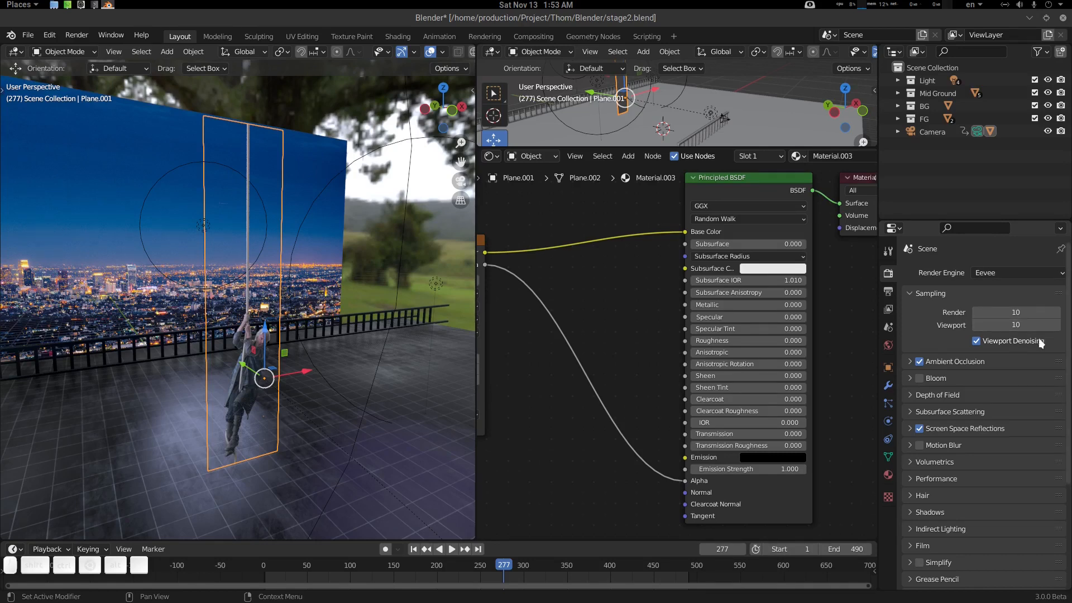
pyautogui.click(909, 361)
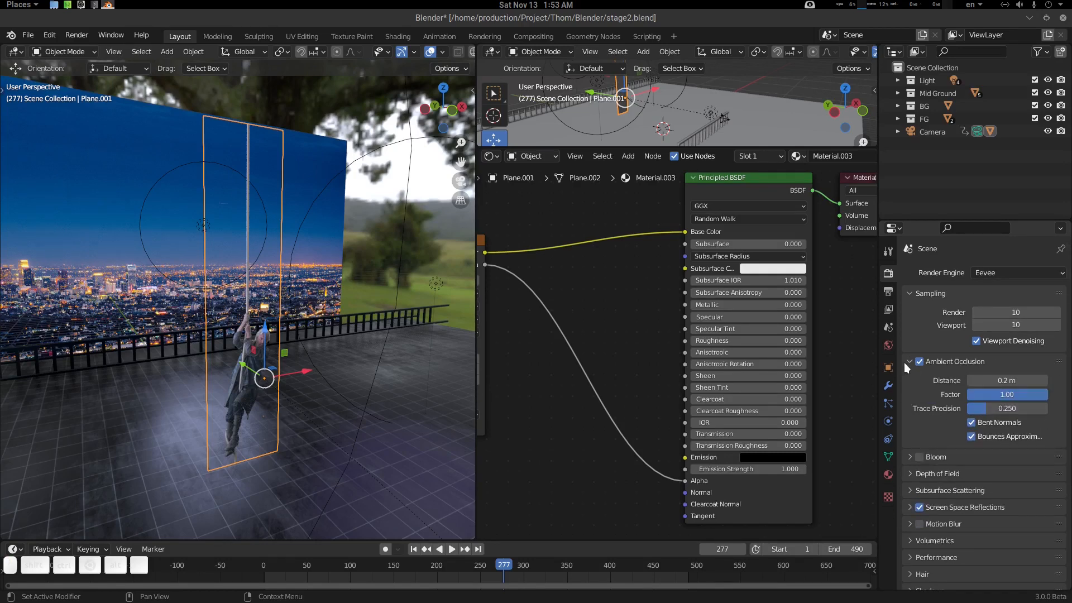
pyautogui.click(906, 361)
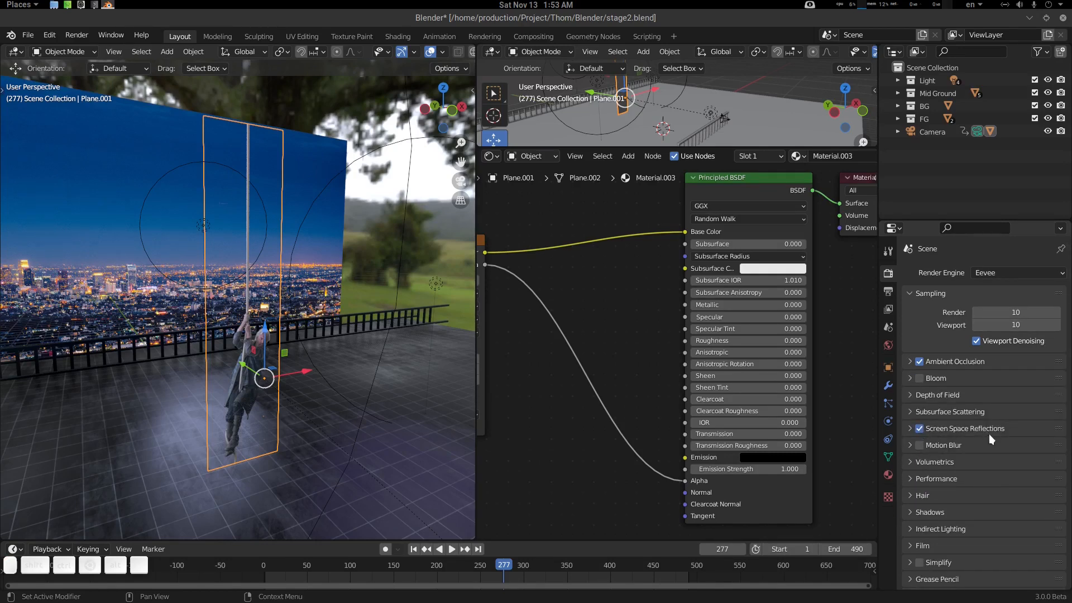
# - Try the Filmic view transform in the scene's Color Management settings and set it back to Standard
pyautogui.scroll(-5, 989, 434)
pyautogui.scroll(-2, 972, 449)
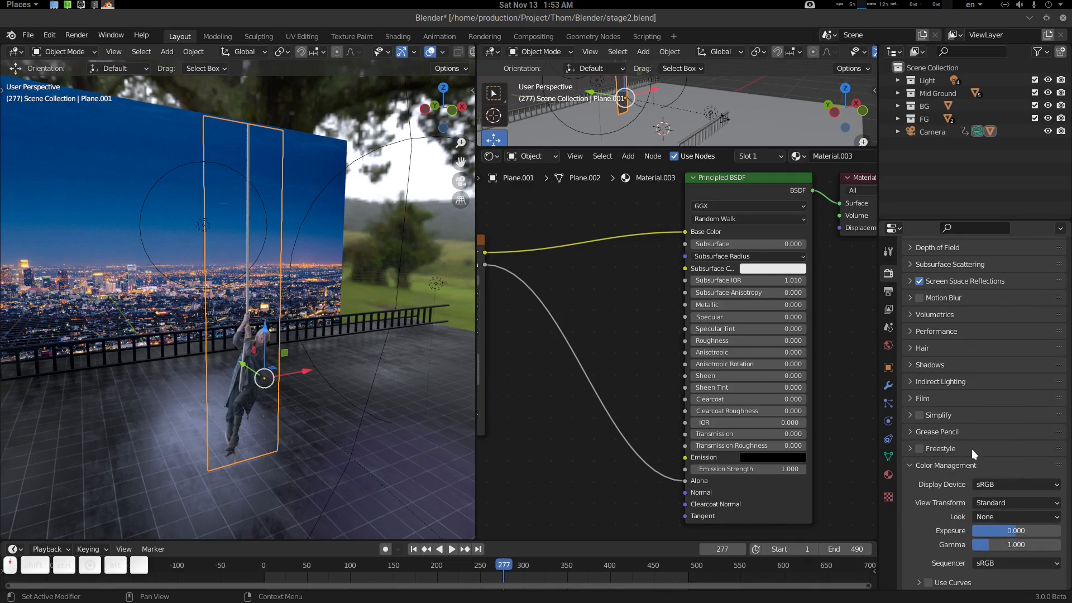
pyautogui.click(1002, 504)
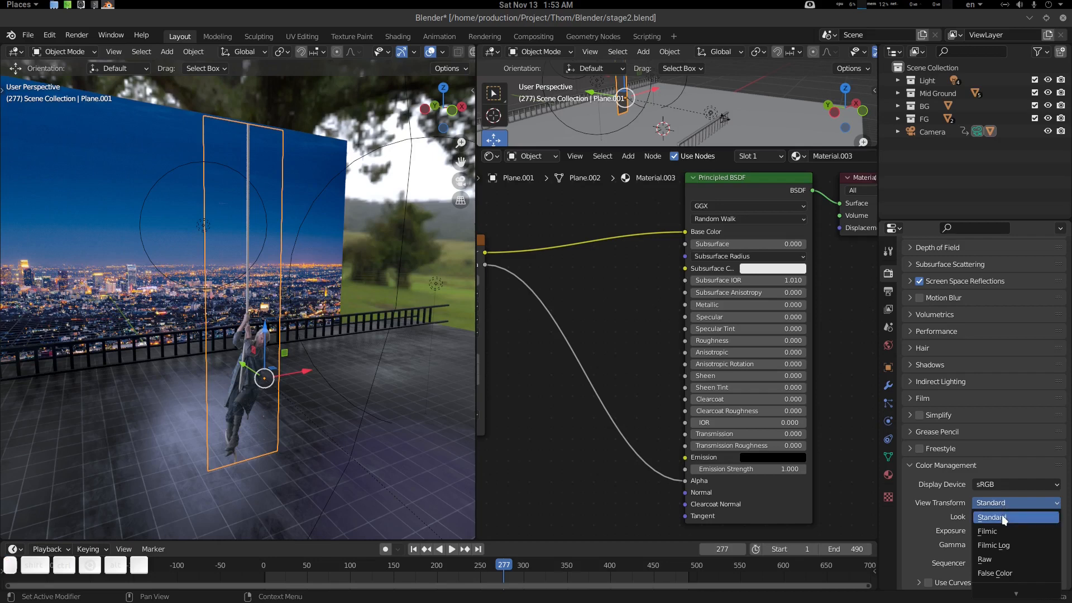
pyautogui.press('Return')
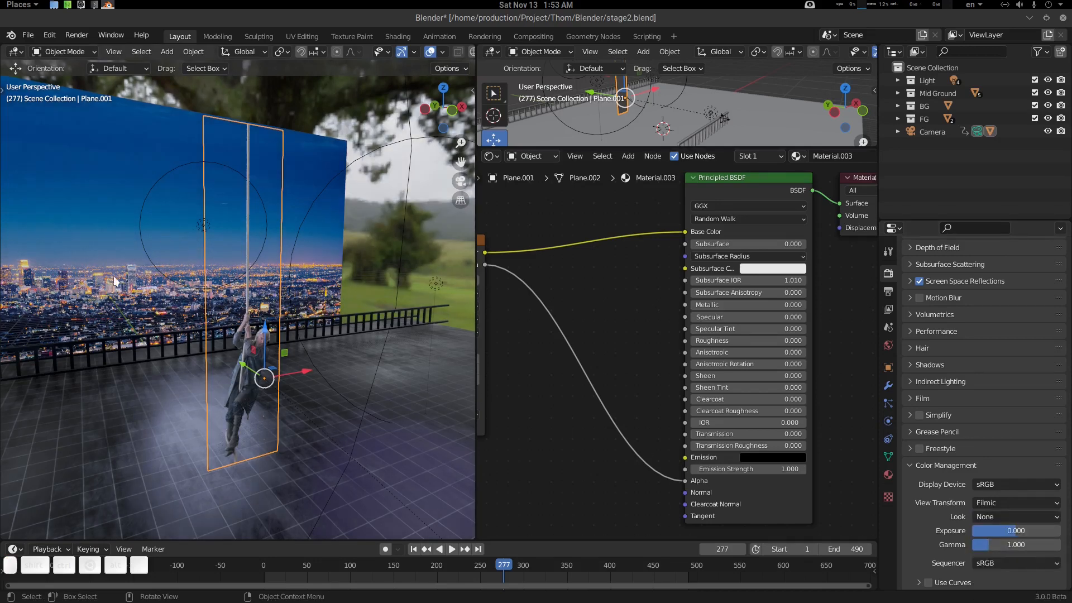
pyautogui.click(994, 503)
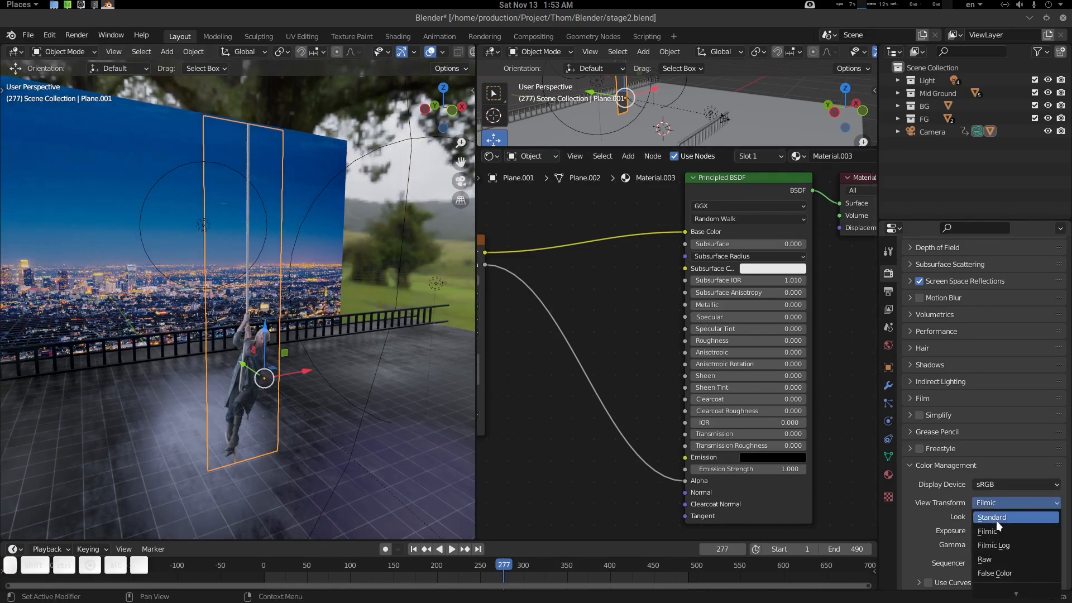
pyautogui.click(996, 520)
pyautogui.moveTo(389, 324); pyautogui.dragTo(371, 327, button='middle')
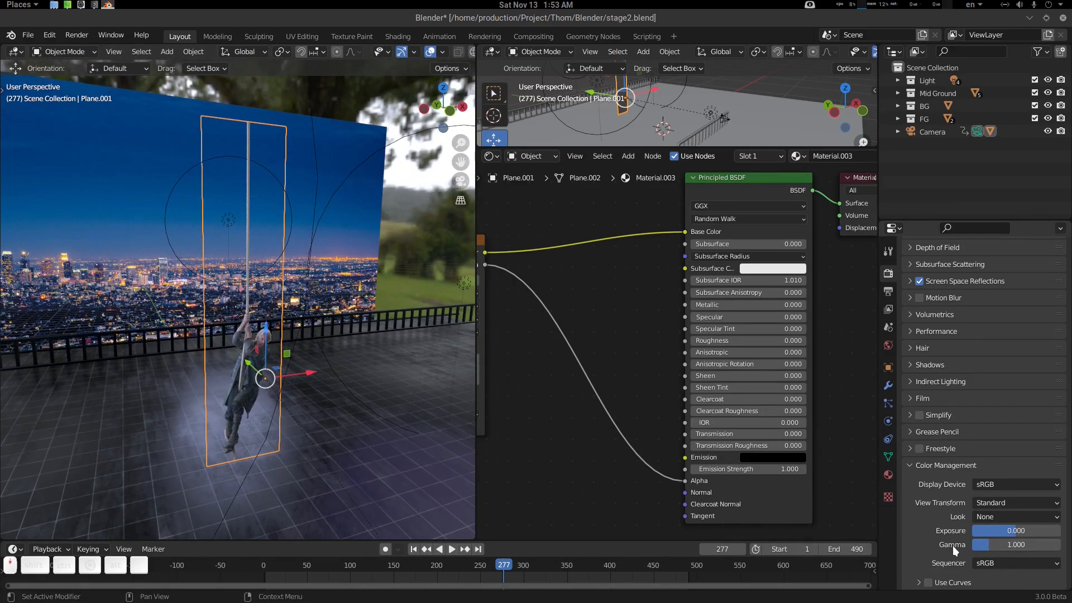
pyautogui.scroll(5, 957, 409)
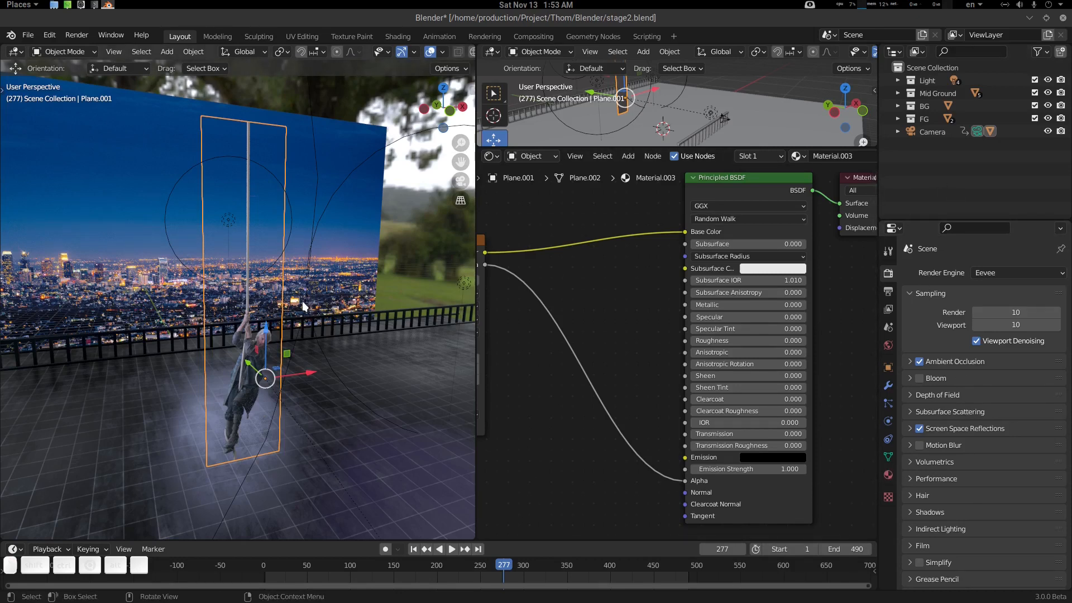
# - Select the small point light in front of the skyline backdrop and show its light and shadow settings
pyautogui.moveTo(304, 306); pyautogui.dragTo(330, 312, button='middle')
pyautogui.click(168, 244)
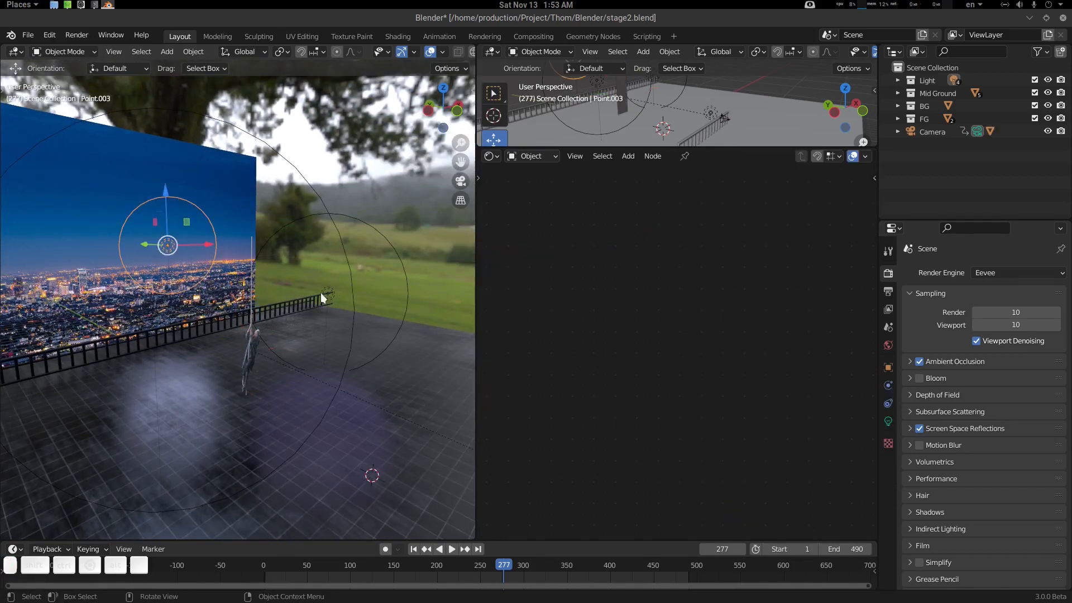
pyautogui.click(888, 422)
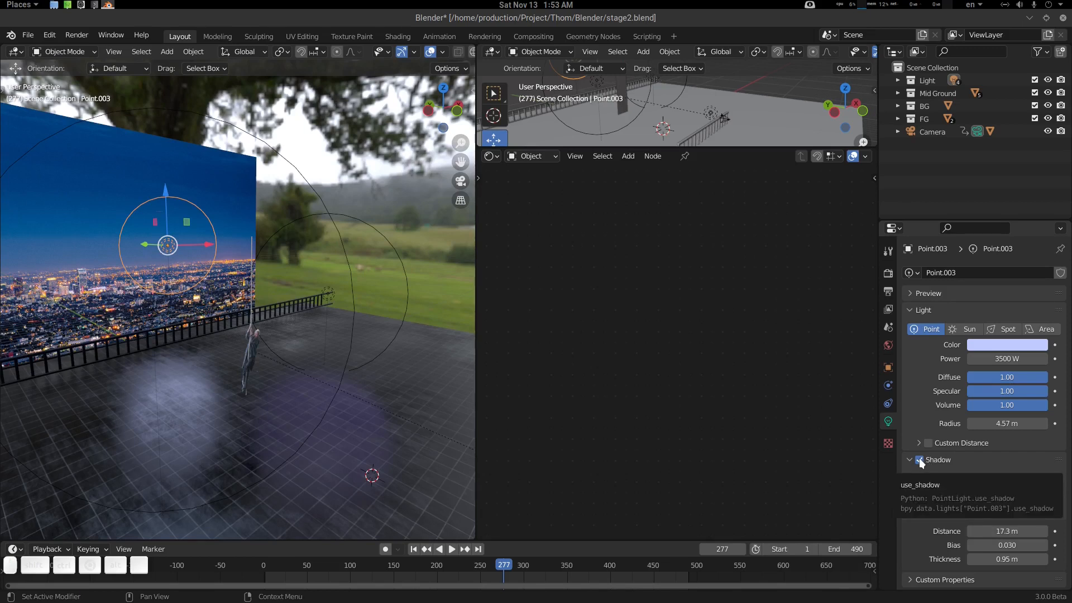
# - Check the shadow settings of the larger point light Point.001 and reselect the smaller light Point.003
pyautogui.click(386, 241)
pyautogui.click(320, 215)
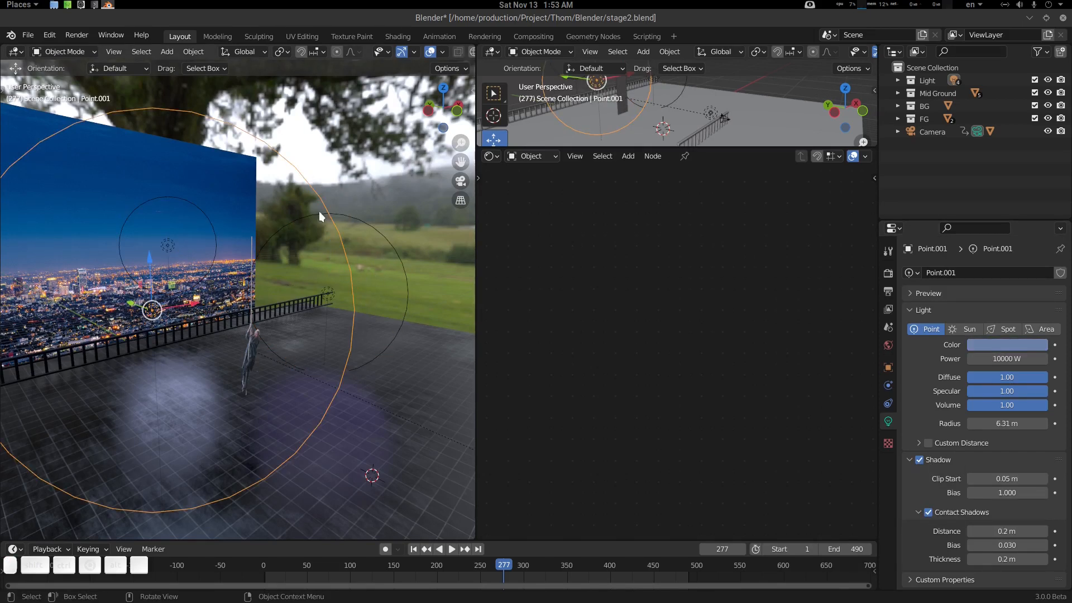
pyautogui.click(203, 219)
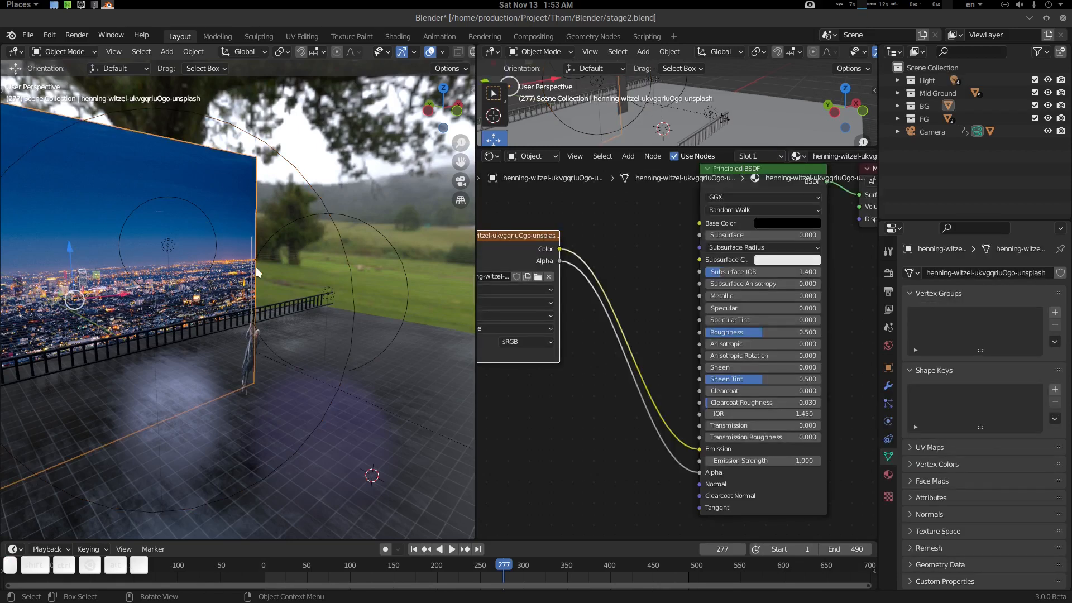
pyautogui.click(210, 229)
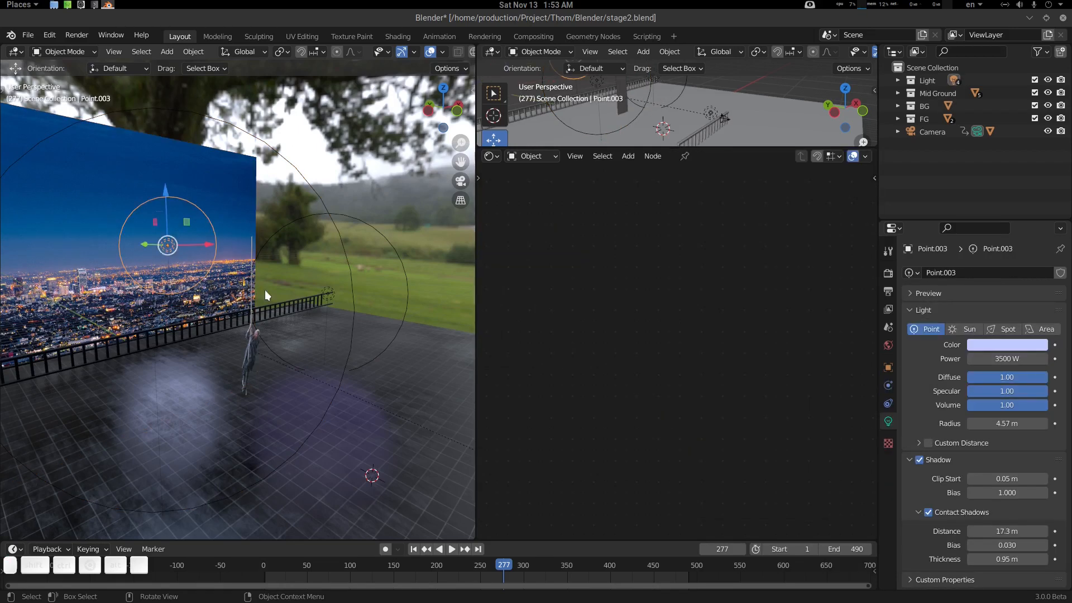
# - Show the stage through the camera in a widened viewport with the whole camera frame fitted
pyautogui.press('KP_0')
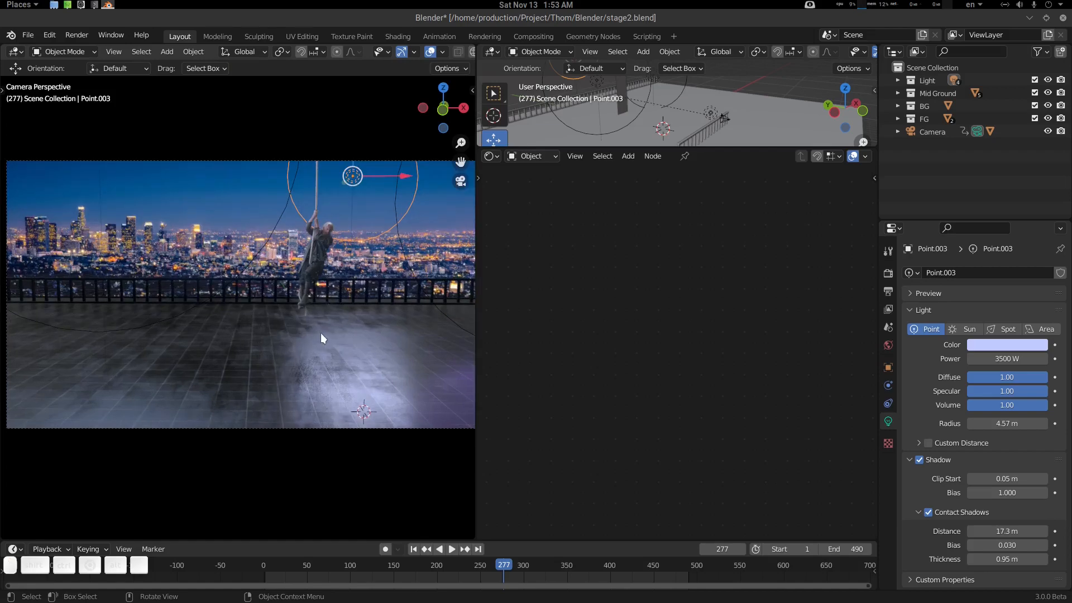
pyautogui.moveTo(478, 303); pyautogui.dragTo(744, 302)
pyautogui.press('Home')
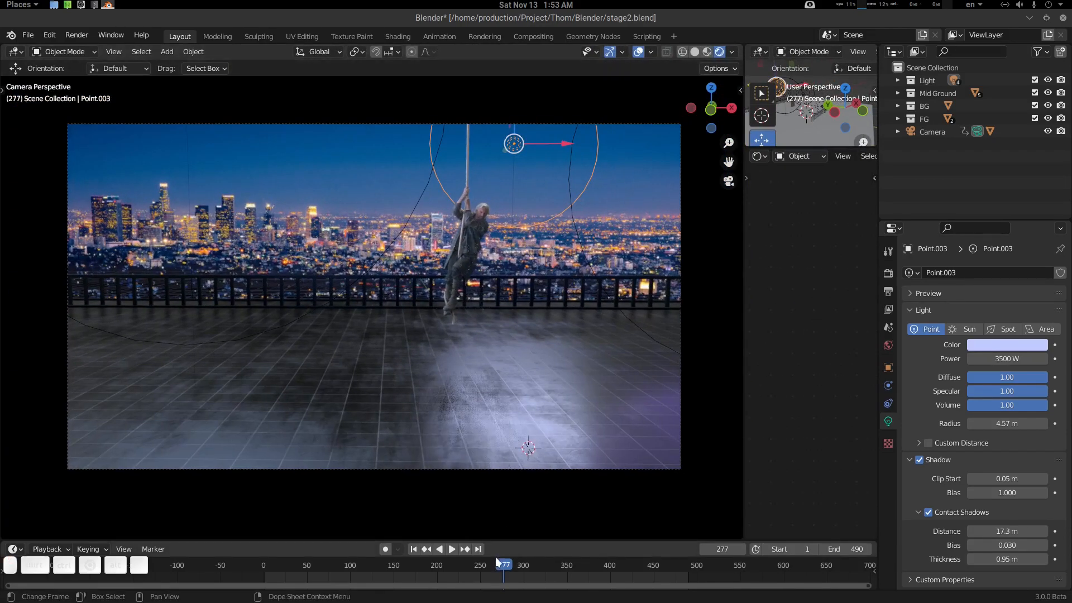
# - Preview the camera move with playback and timeline scrubbing, and stop at frame 441
pyautogui.moveTo(498, 565); pyautogui.dragTo(300, 564)
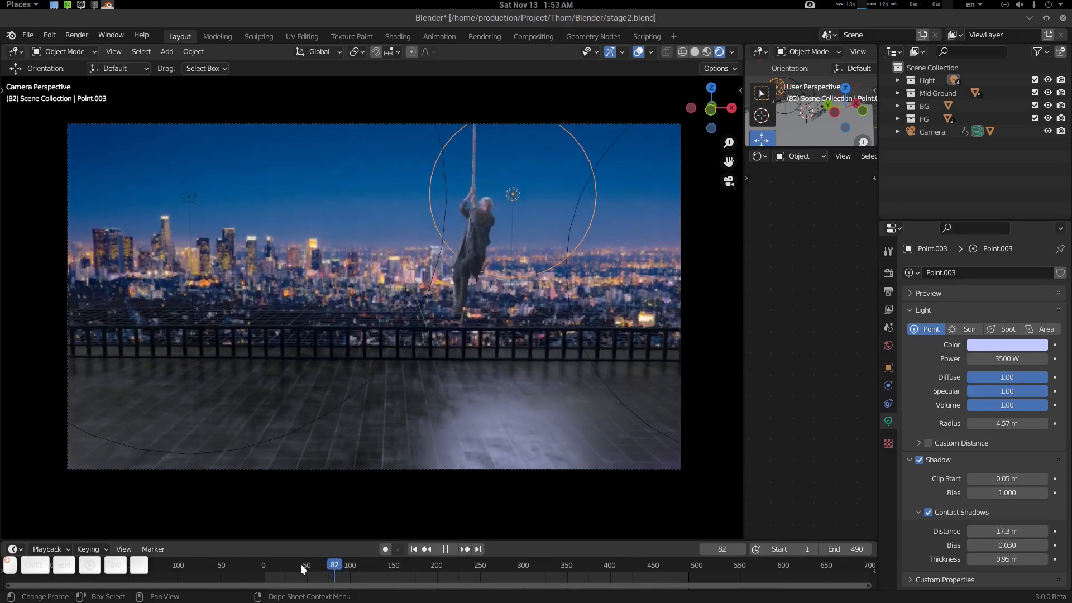
pyautogui.press('space')
pyautogui.moveTo(386, 562); pyautogui.dragTo(645, 528)
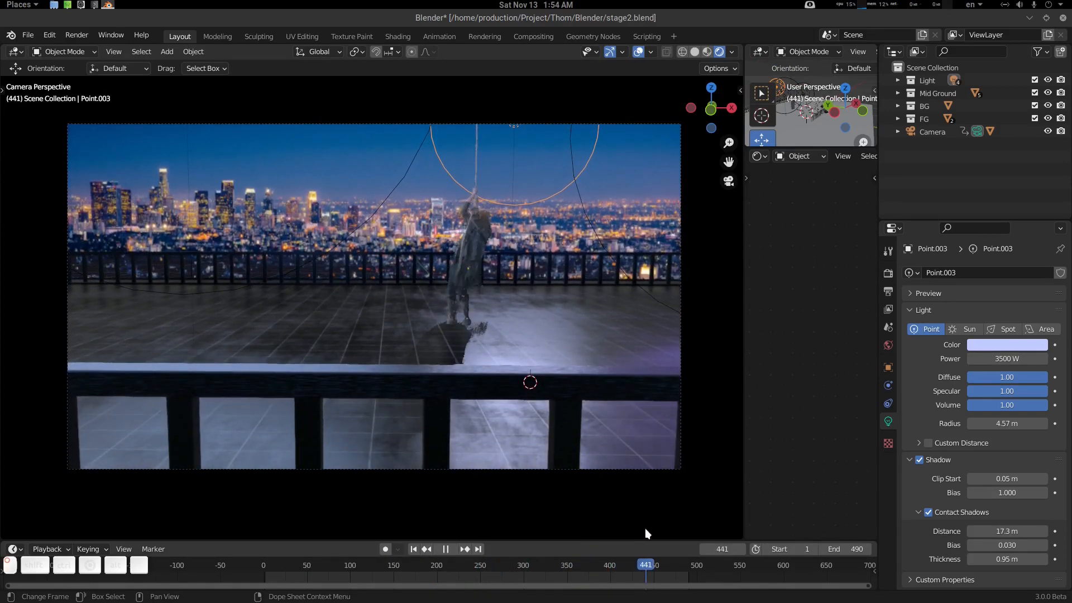
pyautogui.press('space')
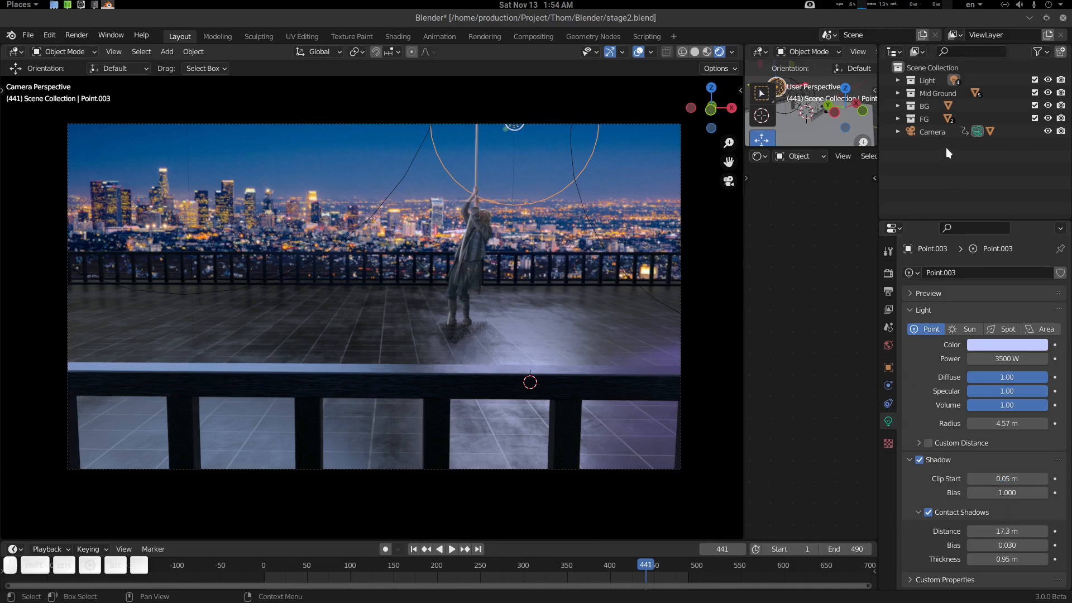
# - Try different contact shadow distance and radius values on the selected point light, with the radius at 3.95 m, and undo the change
pyautogui.moveTo(514, 154); pyautogui.dragTo(373, 137, button='middle')
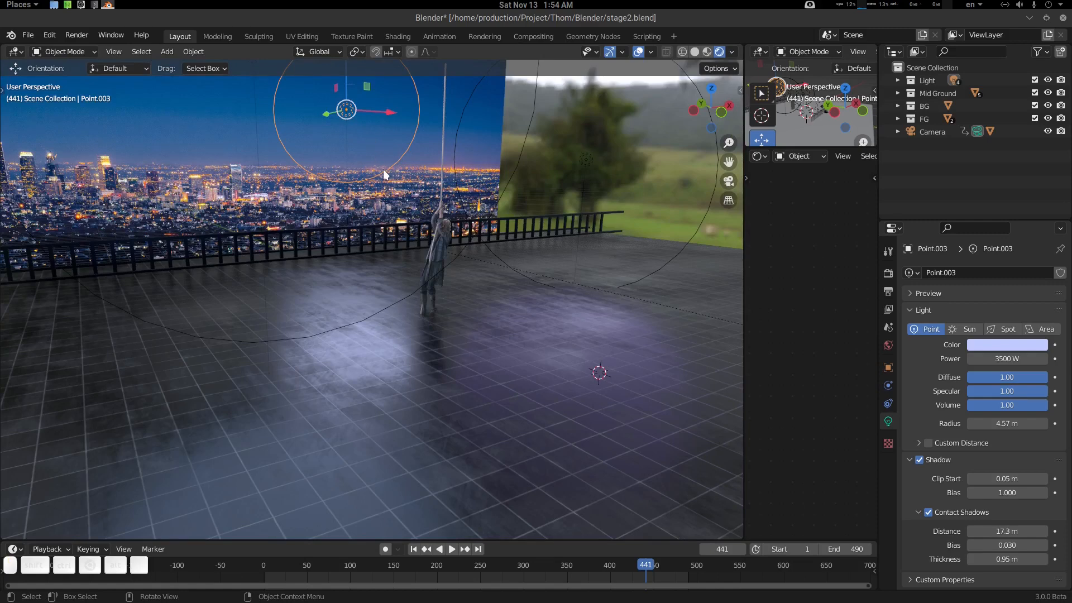
pyautogui.press('KP_0')
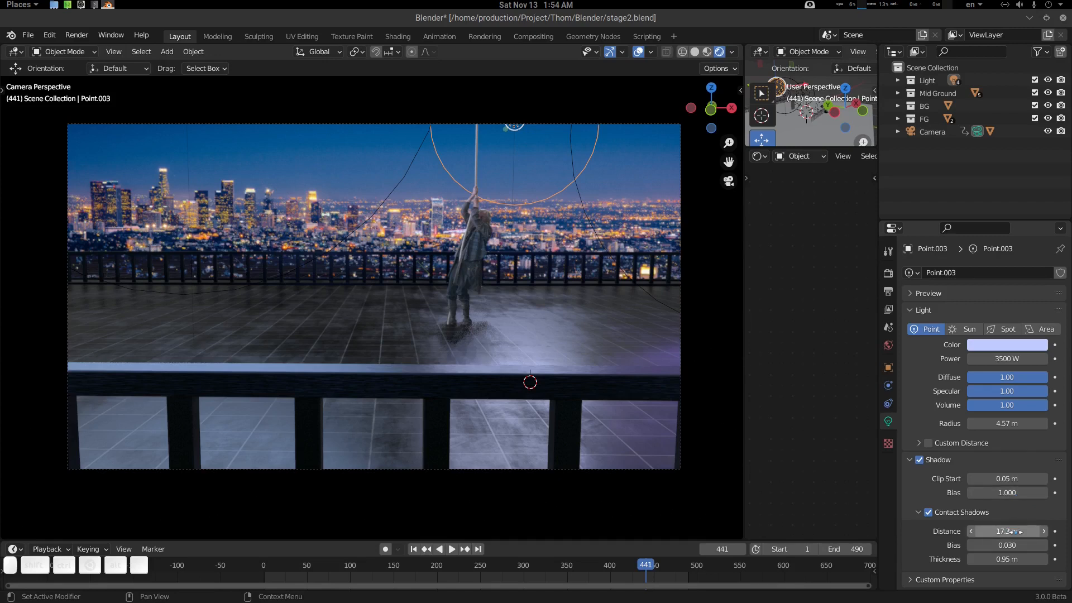
pyautogui.moveTo(1014, 532); pyautogui.dragTo(1043, 531)
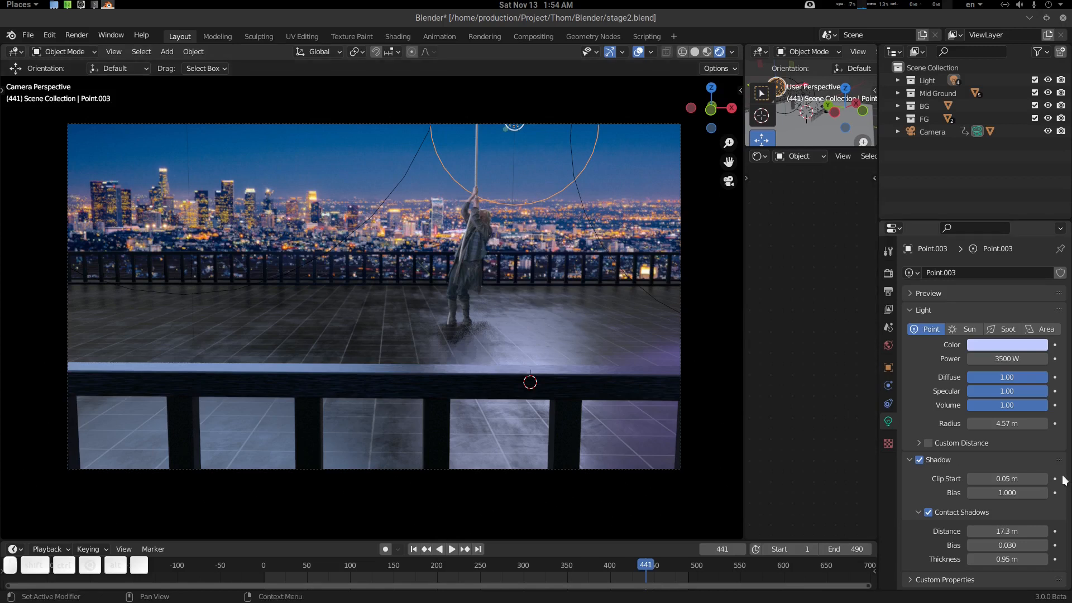
pyautogui.moveTo(1008, 423)
pyautogui.mouseDown()
pyautogui.moveTo(997, 423)
pyautogui.moveTo(1033, 424)
pyautogui.moveTo(991, 423)
pyautogui.mouseUp()
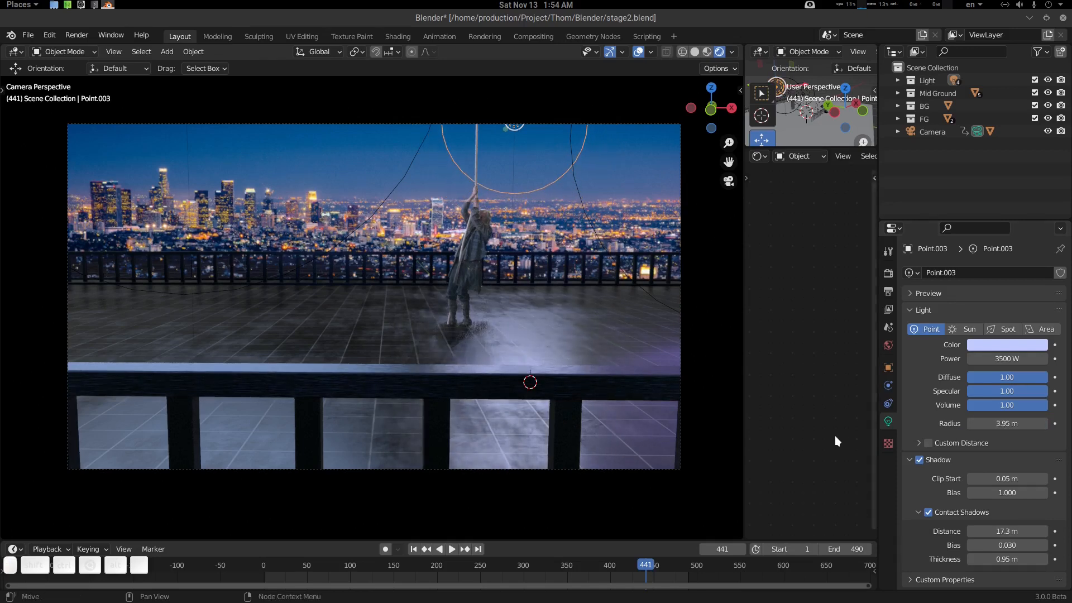
pyautogui.hotkey('ctrl', 'z')
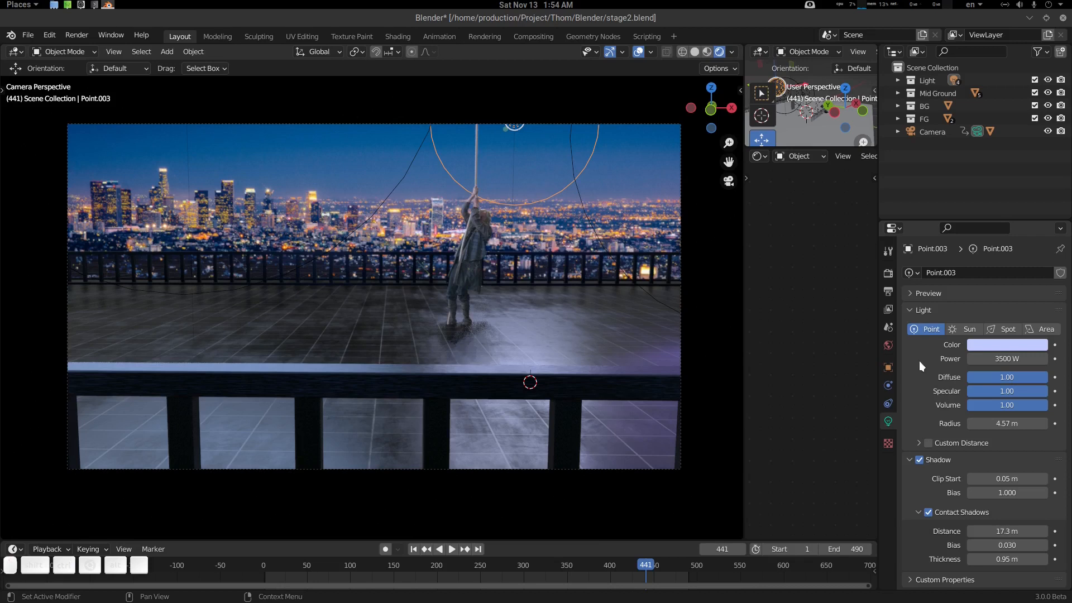
# - Examine the scene's Eevee render settings, including the Screen Space Reflections options
pyautogui.click(887, 274)
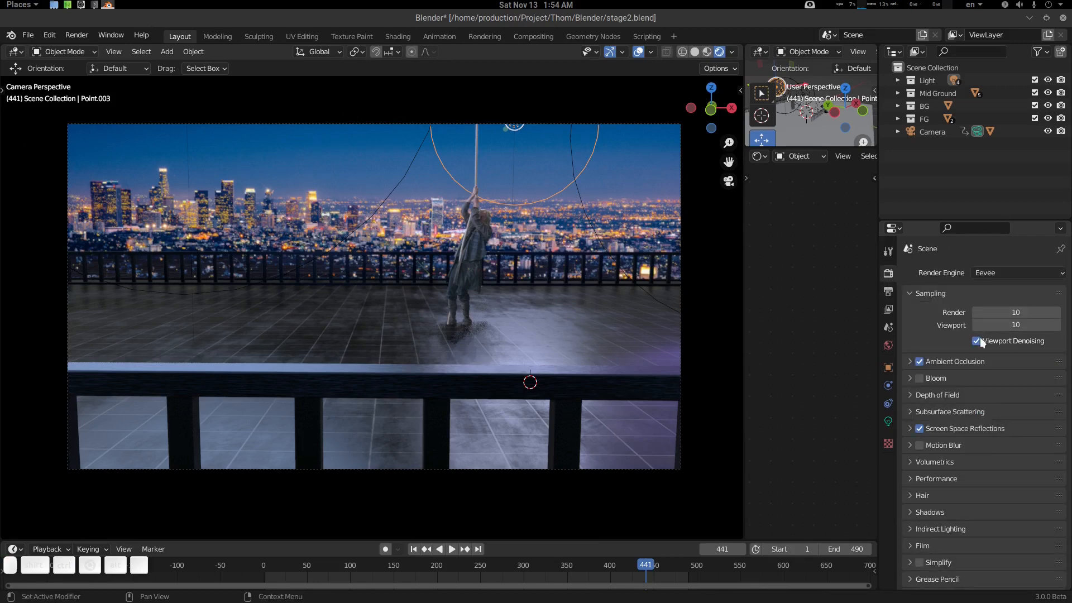
pyautogui.scroll(-2, 987, 420)
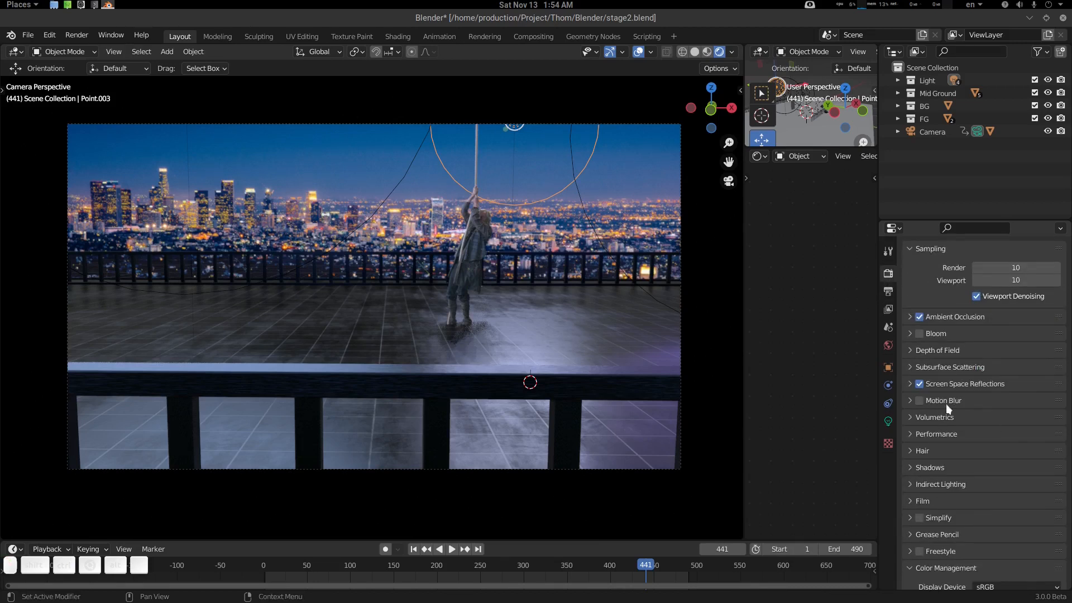
pyautogui.click(911, 383)
pyautogui.click(911, 383)
# - Try Linear interpolation on the man's image-sequence texture and return it to Closest
pyautogui.moveTo(513, 303); pyautogui.dragTo(596, 315, button='middle')
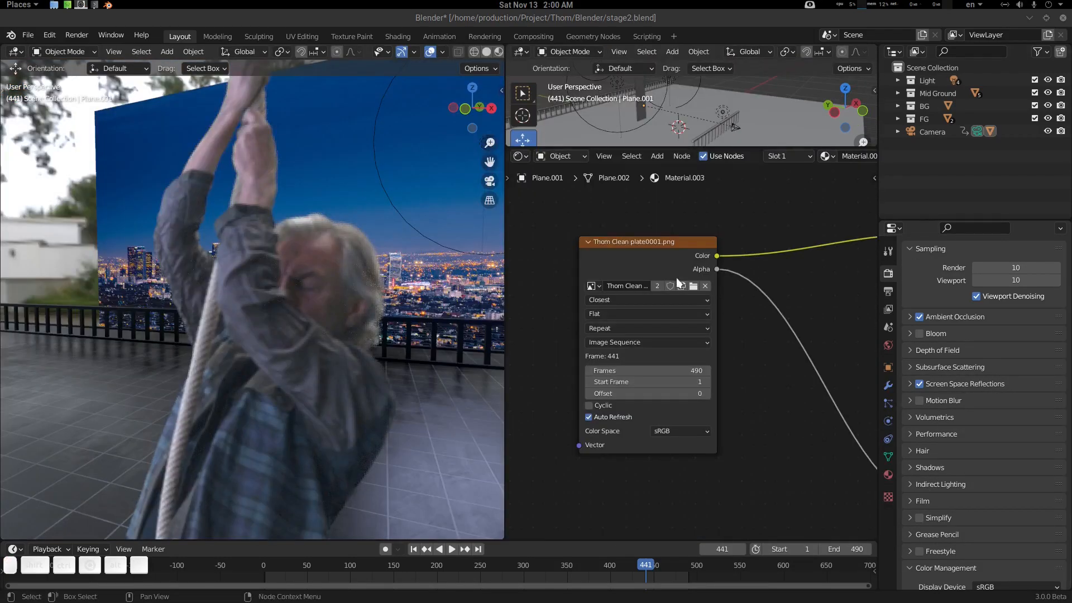
pyautogui.scroll(2, 344, 297)
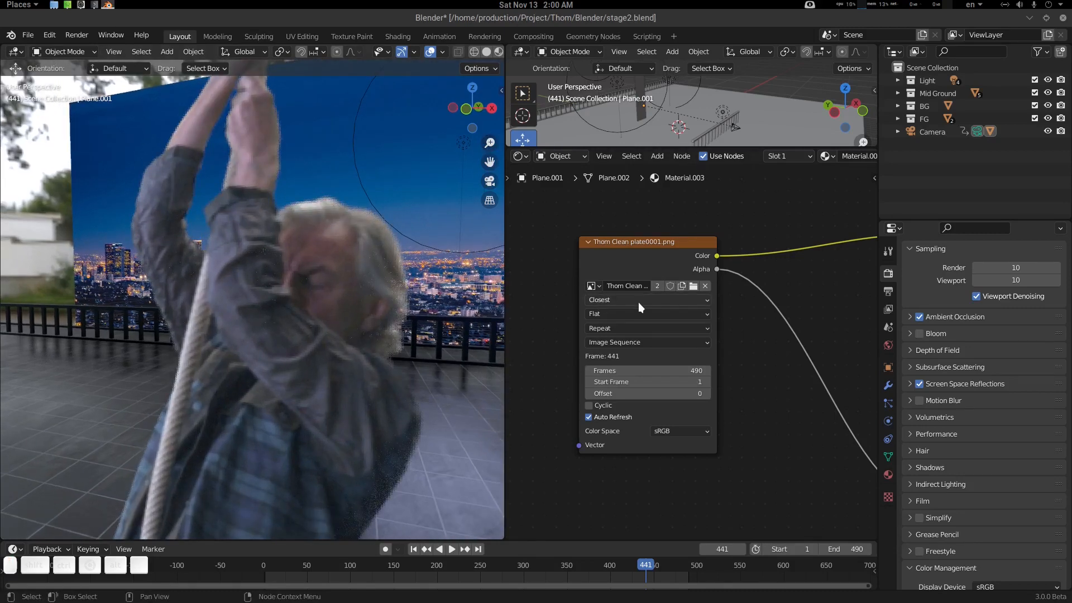
pyautogui.click(638, 301)
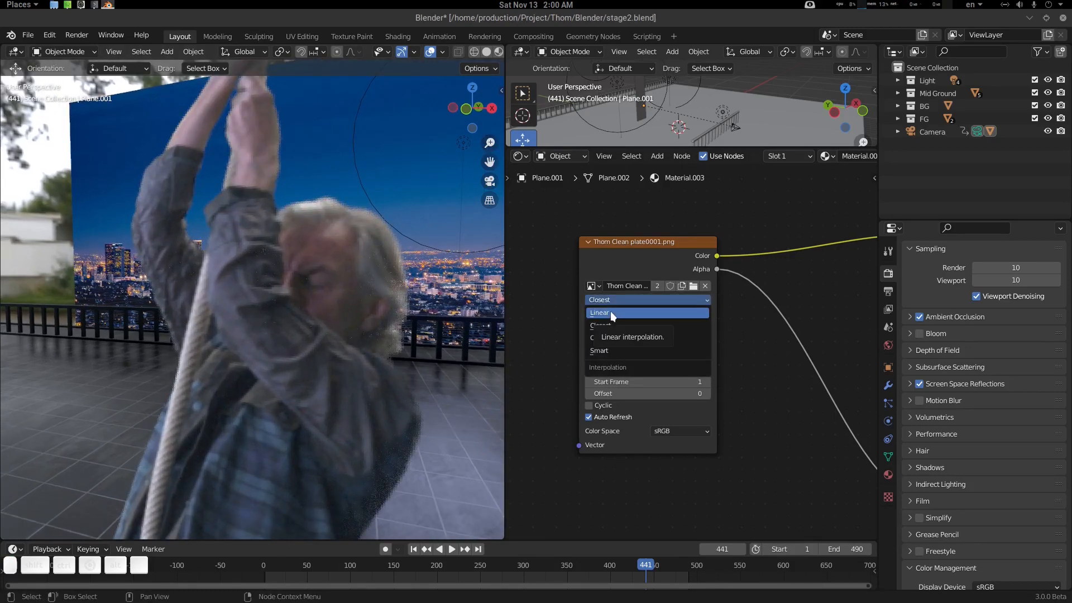
pyautogui.scroll(1, 610, 310)
pyautogui.click(611, 311)
pyautogui.click(615, 299)
pyautogui.click(612, 302)
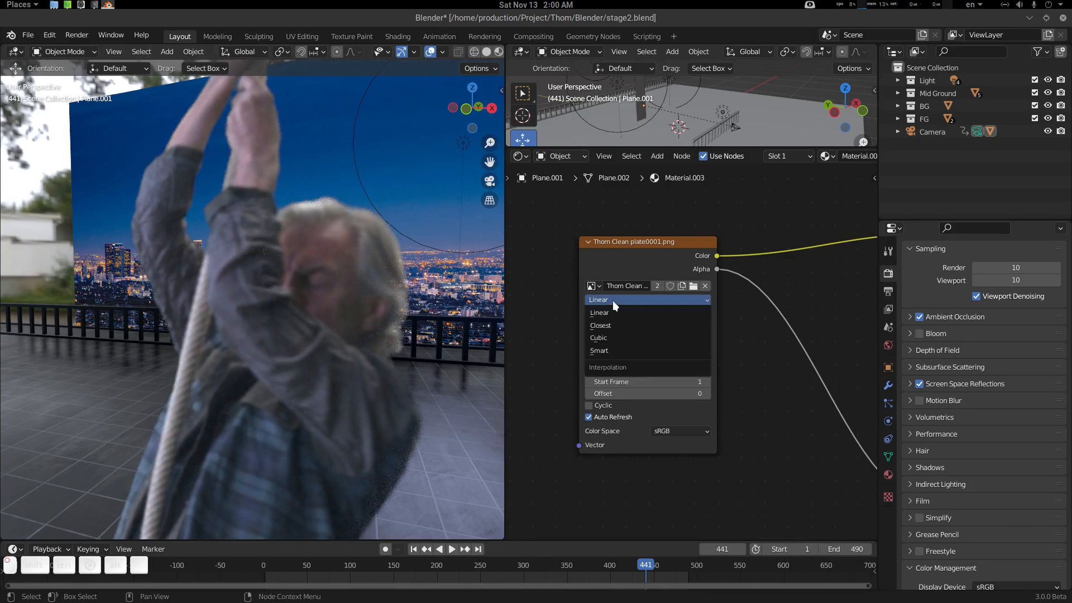
pyautogui.click(643, 326)
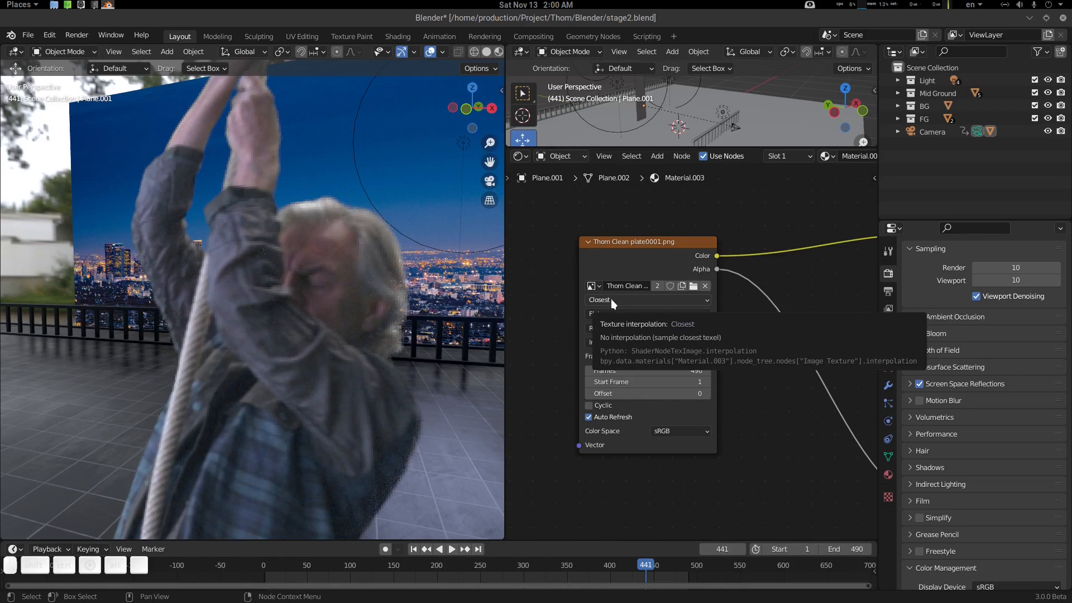
# - Compare Linear with Closest interpolation once more, both close up and on the man's full figure, ending on Closest
pyautogui.moveTo(474, 287); pyautogui.dragTo(310, 253, button='middle')
pyautogui.scroll(4, 288, 289)
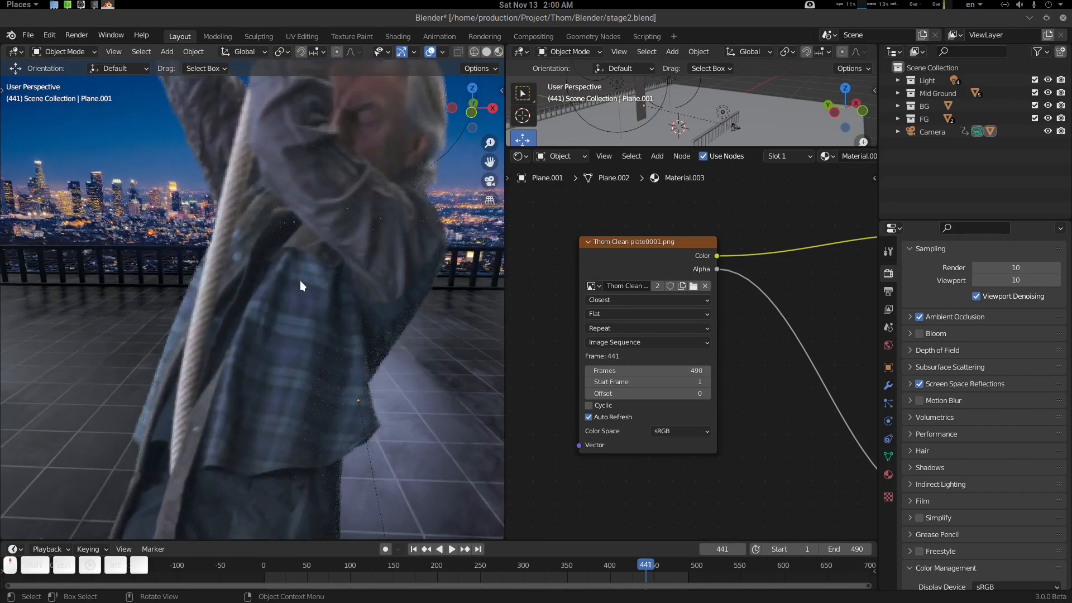
pyautogui.click(632, 300)
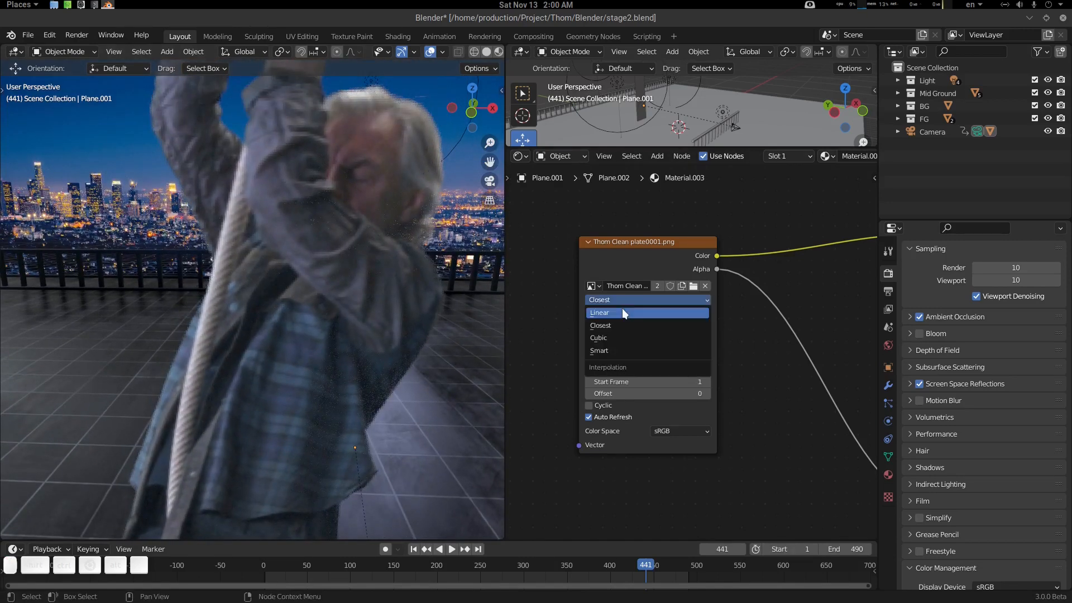
pyautogui.click(622, 308)
pyautogui.scroll(-3, 398, 268)
pyautogui.scroll(-2, 293, 233)
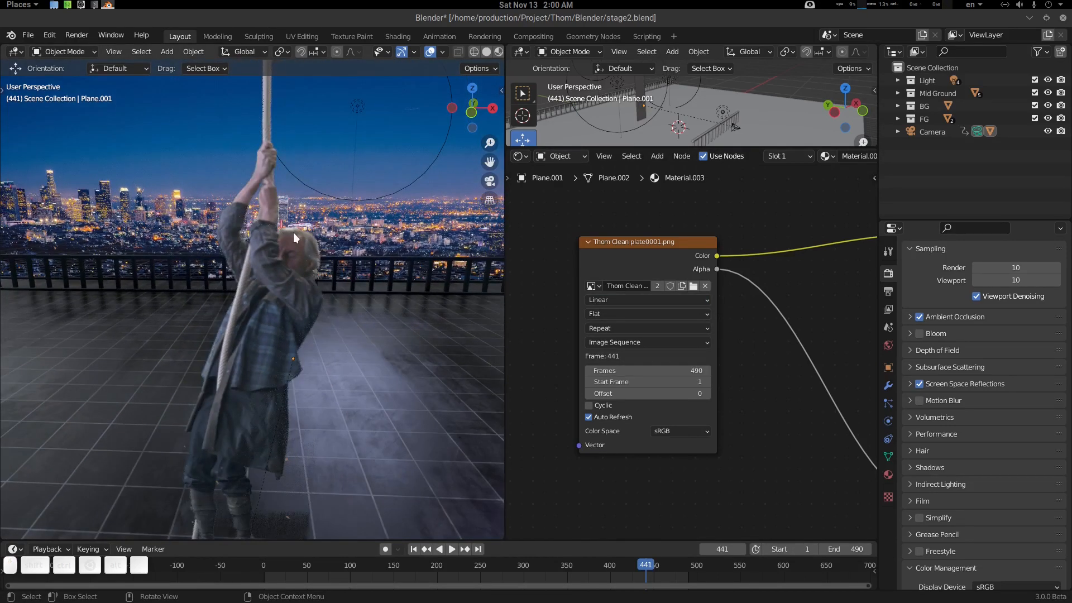
pyautogui.click(619, 300)
pyautogui.click(614, 325)
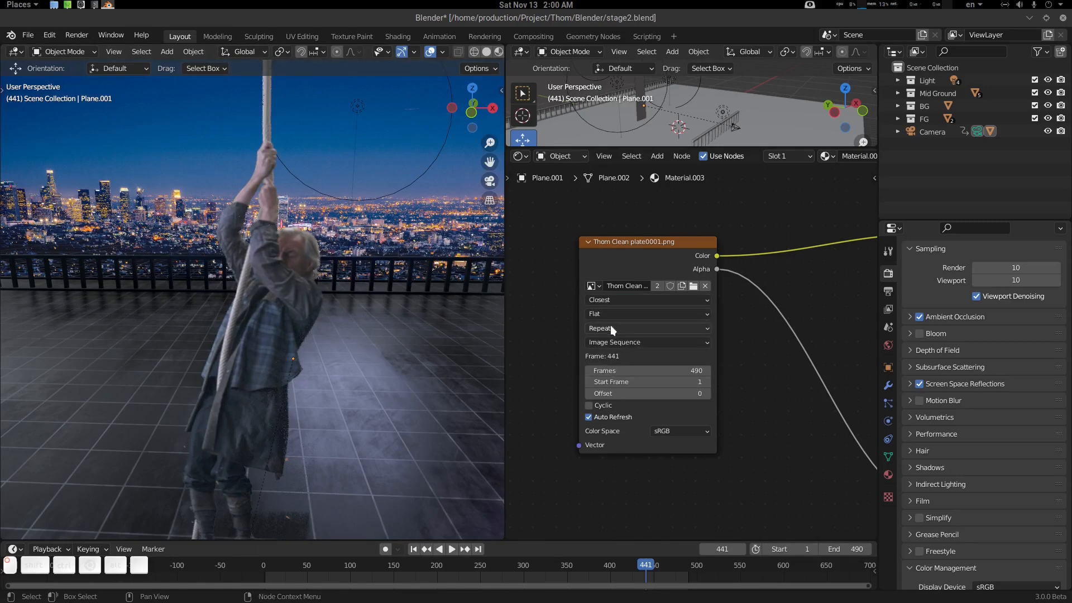
# - Show the image texture node of the skyline backdrop and return to the camera view with nothing selected
pyautogui.click(419, 223)
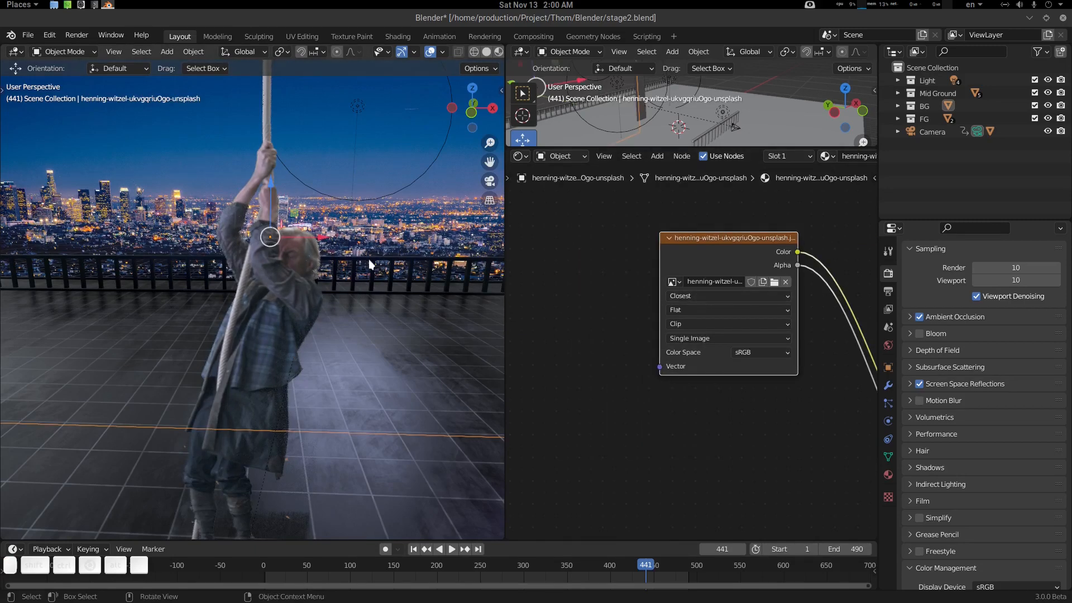
pyautogui.moveTo(369, 260); pyautogui.dragTo(342, 264, button='middle')
pyautogui.press('KP_0')
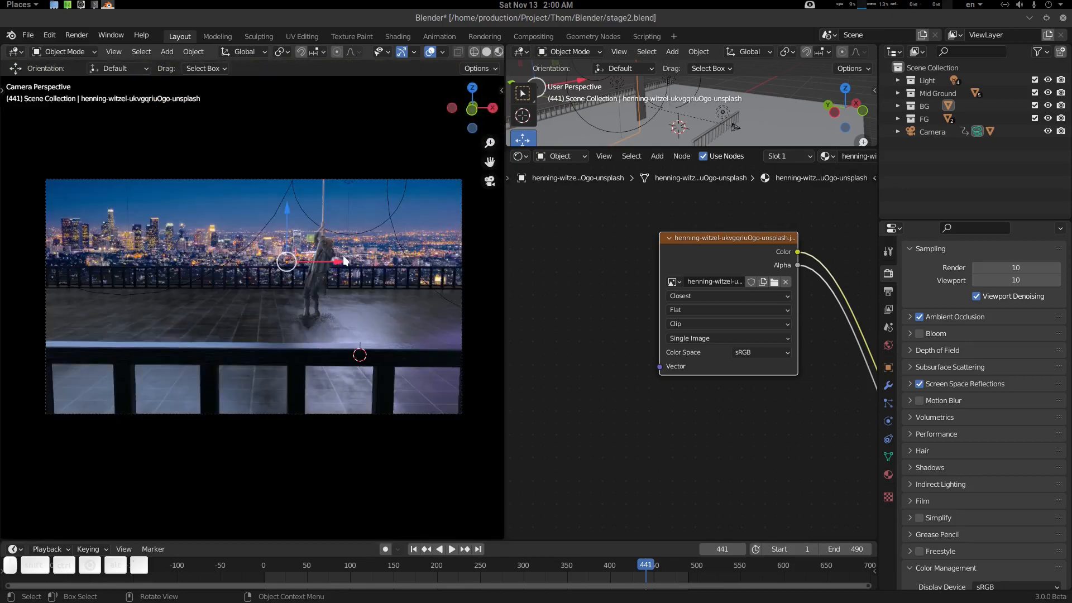
pyautogui.hotkey('alt', 'a')
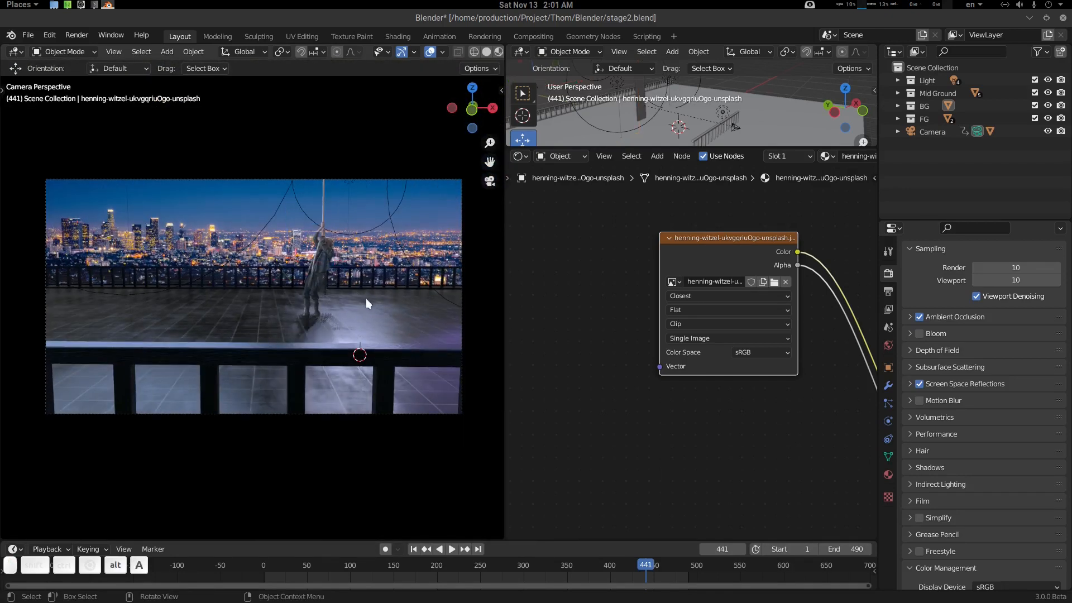
# - Go to frame 449 and select the Light collection
pyautogui.moveTo(567, 562); pyautogui.dragTo(652, 545)
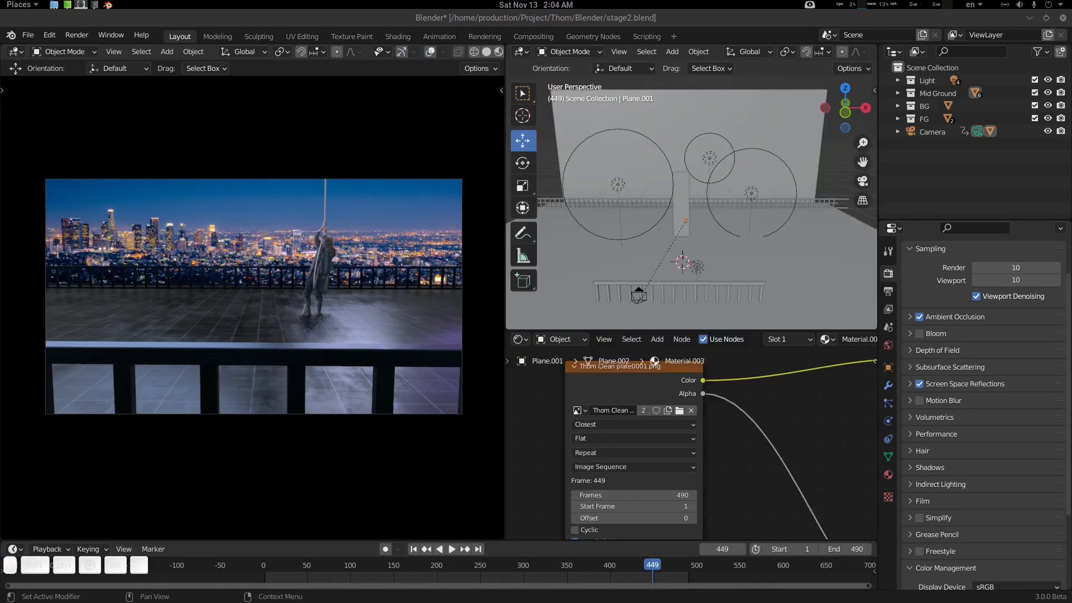
pyautogui.click(957, 35)
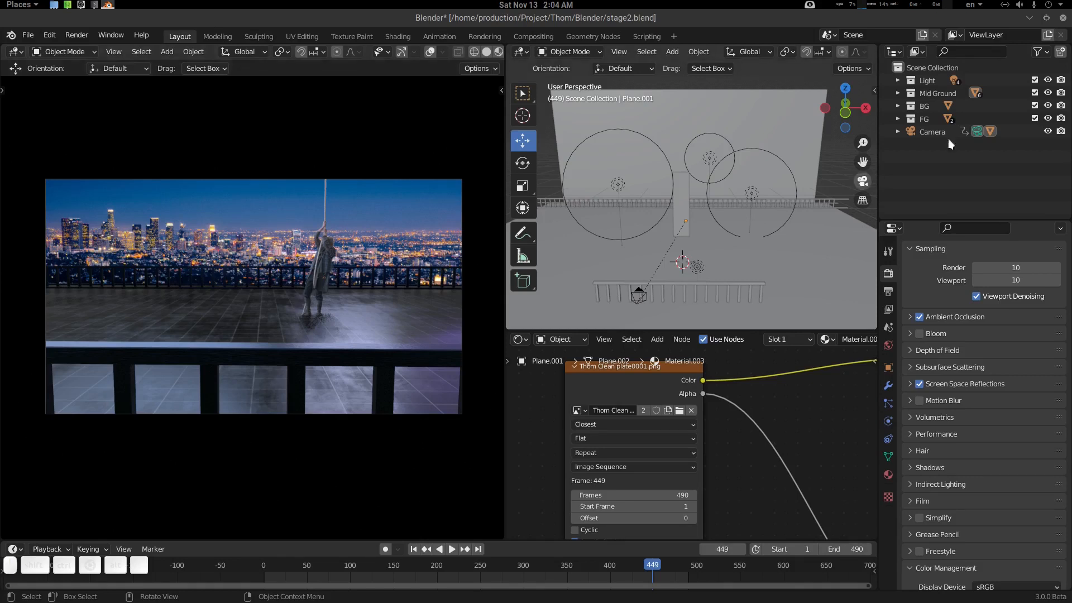
pyautogui.click(924, 81)
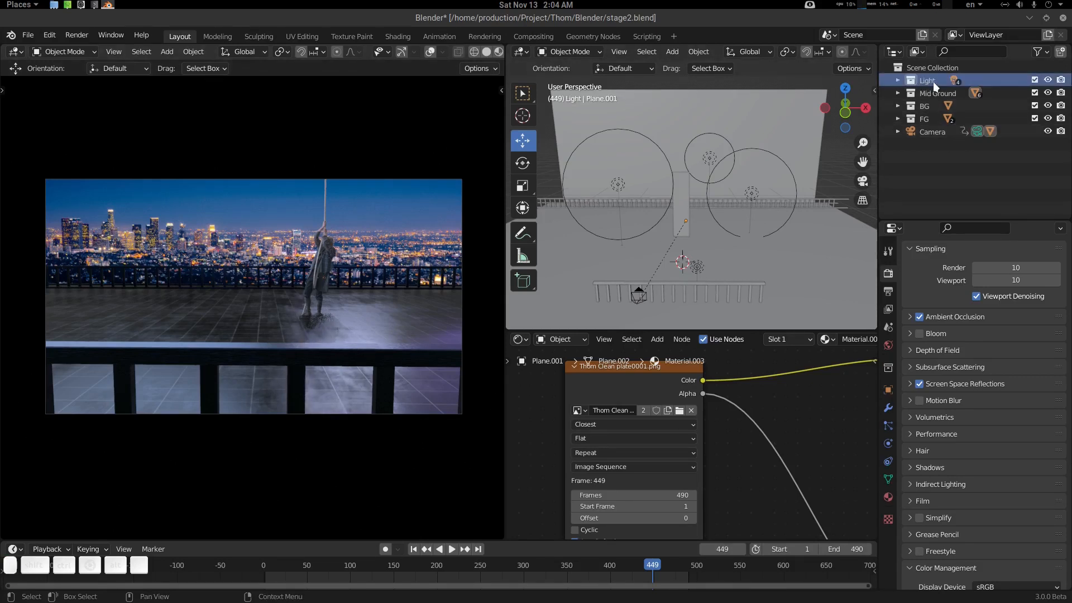
# - Show the Move to Collection options for the front railing and floor, cancel without moving them, and leave nothing selected
pyautogui.moveTo(675, 240); pyautogui.dragTo(698, 238, button='middle')
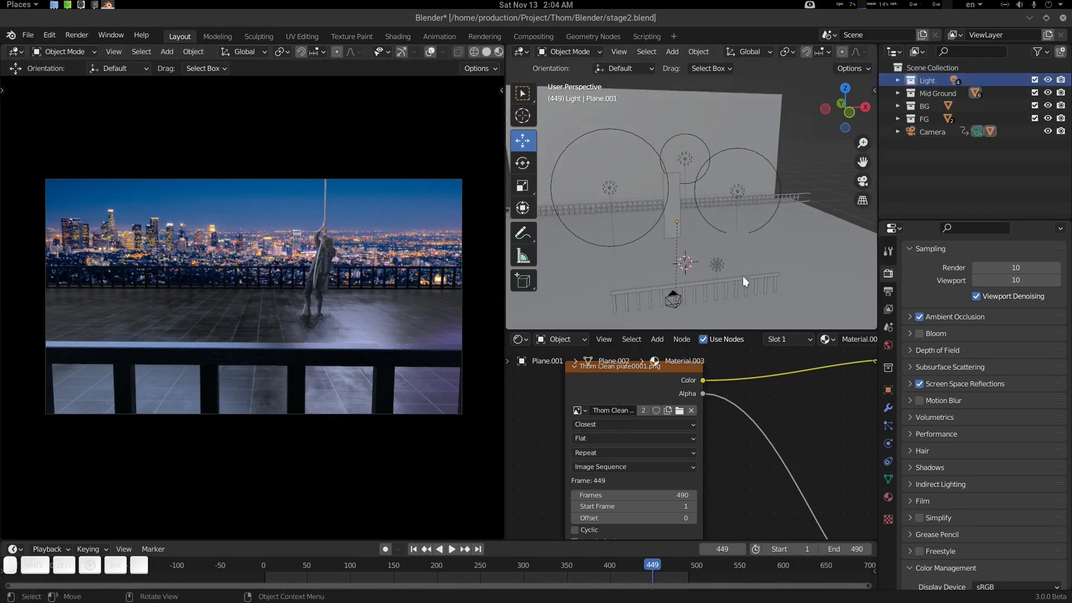
pyautogui.click(752, 289)
pyautogui.keyDown('shift'); pyautogui.click(799, 274); pyautogui.keyUp('shift')
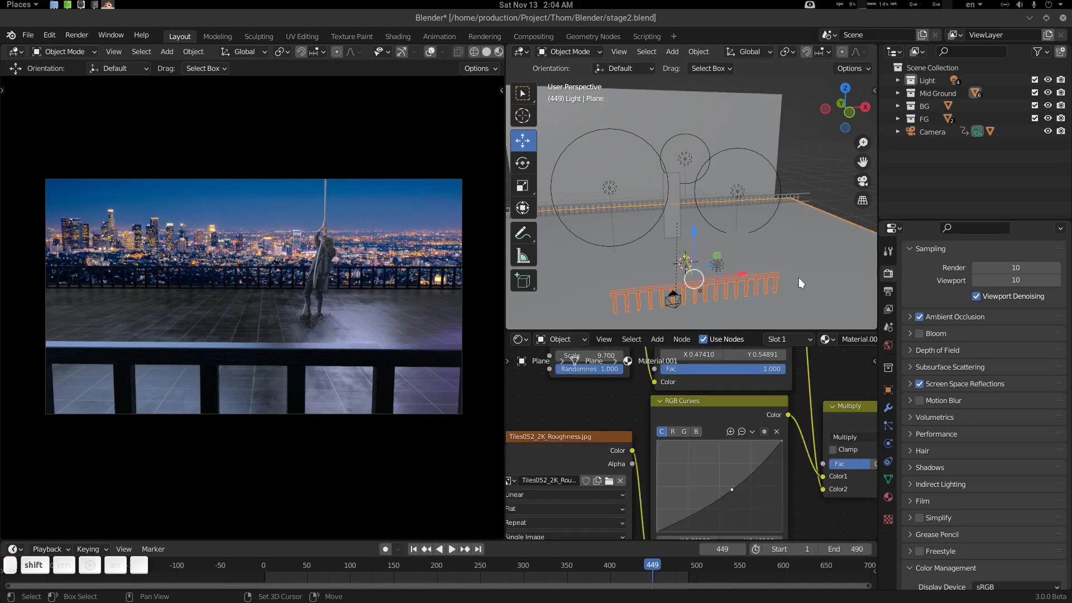
pyautogui.press('m')
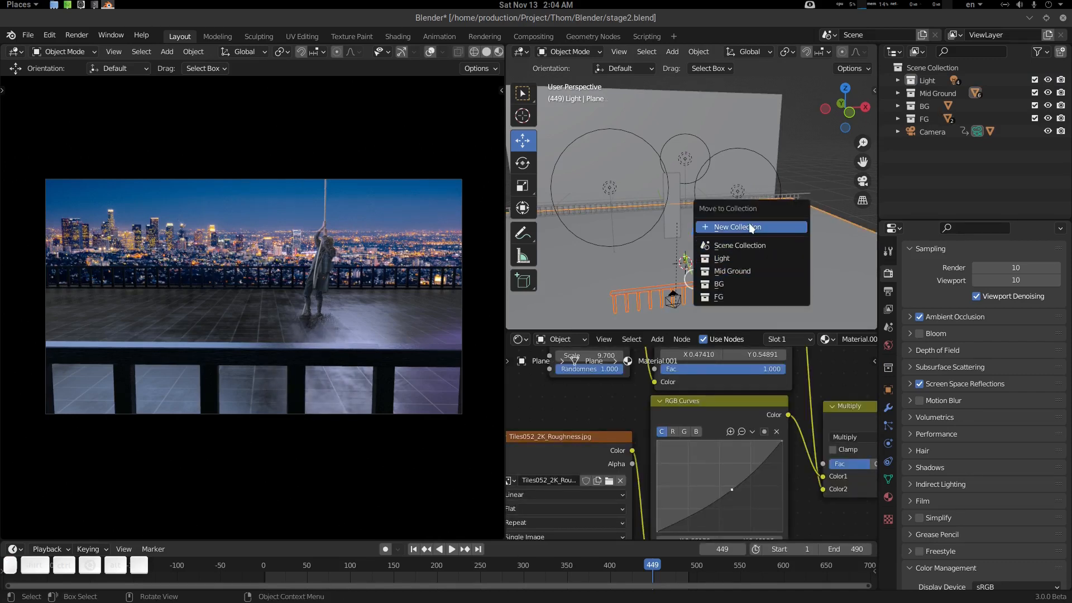
pyautogui.press('Escape')
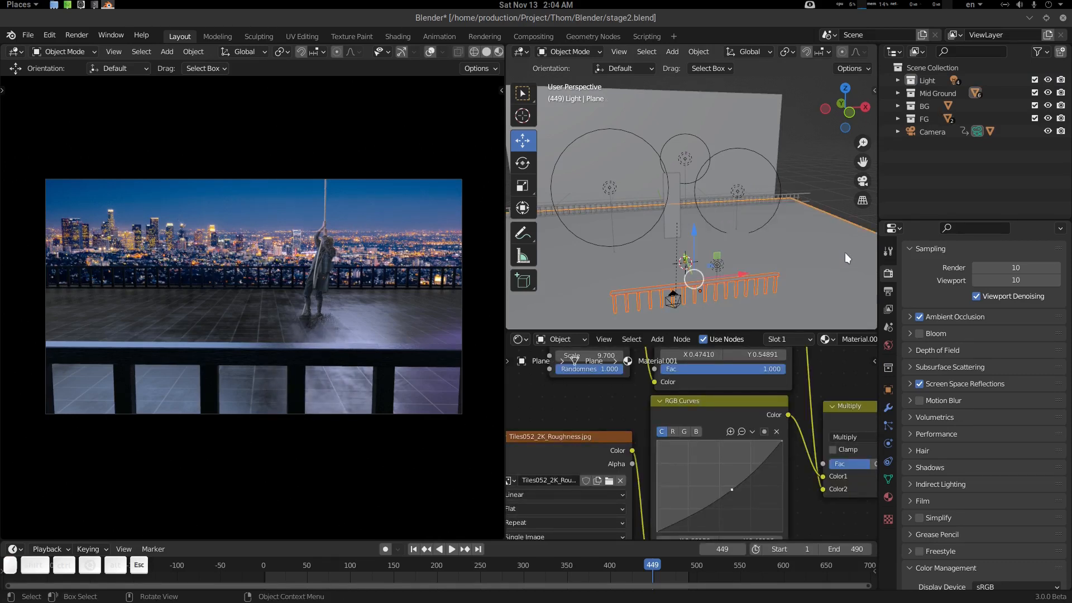
pyautogui.moveTo(771, 260); pyautogui.dragTo(767, 261, button='middle')
pyautogui.hotkey('alt', 'a')
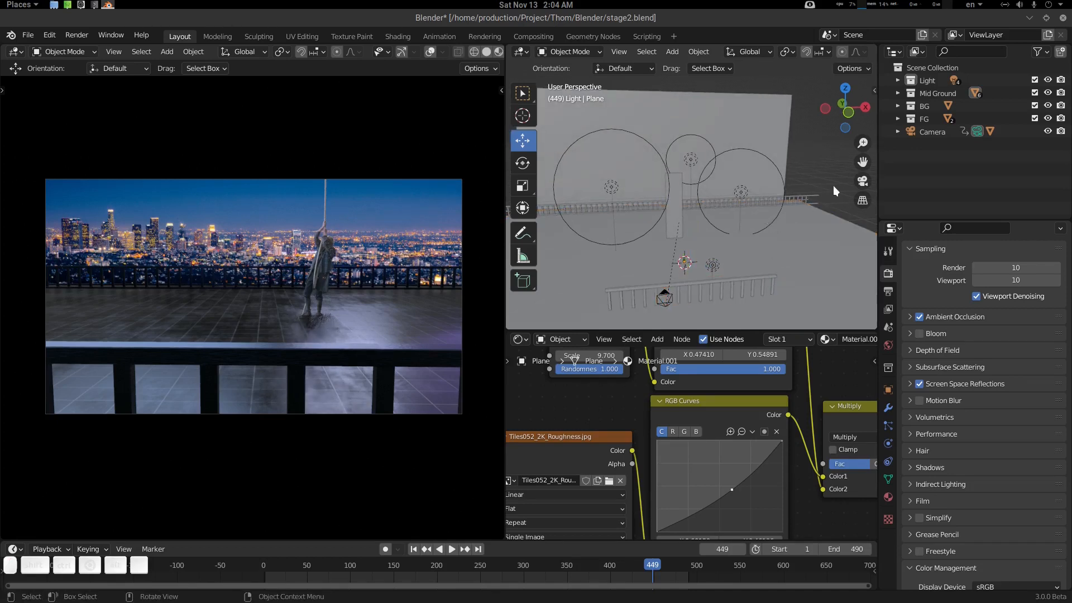
# - Hide and show the Light and Mid Ground collections in turn to check what each contributes to the shot
pyautogui.click(936, 81)
pyautogui.click(1048, 80)
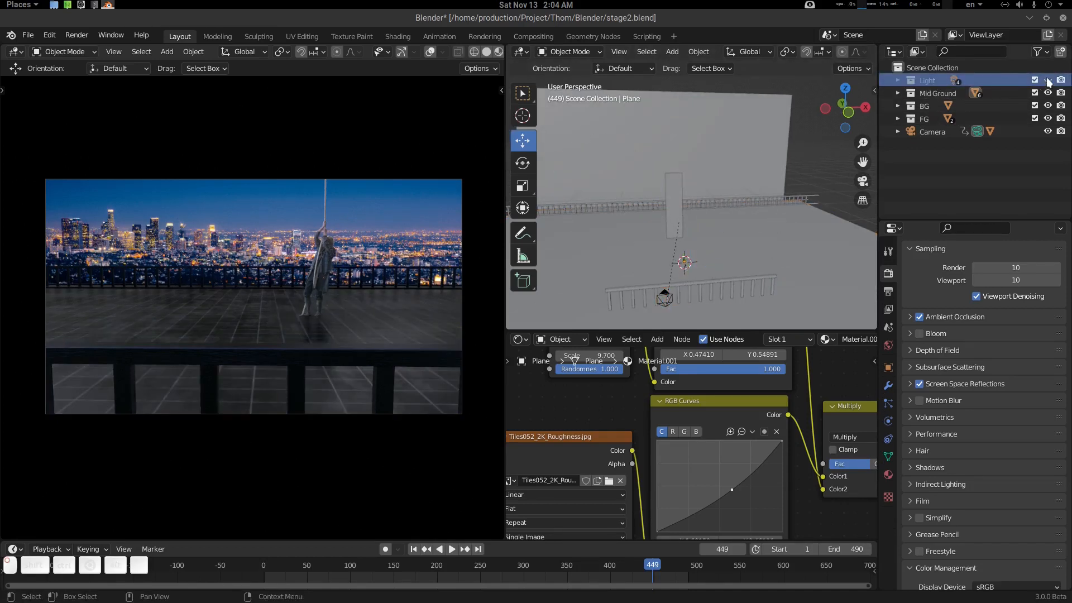
pyautogui.click(1047, 80)
pyautogui.click(1048, 93)
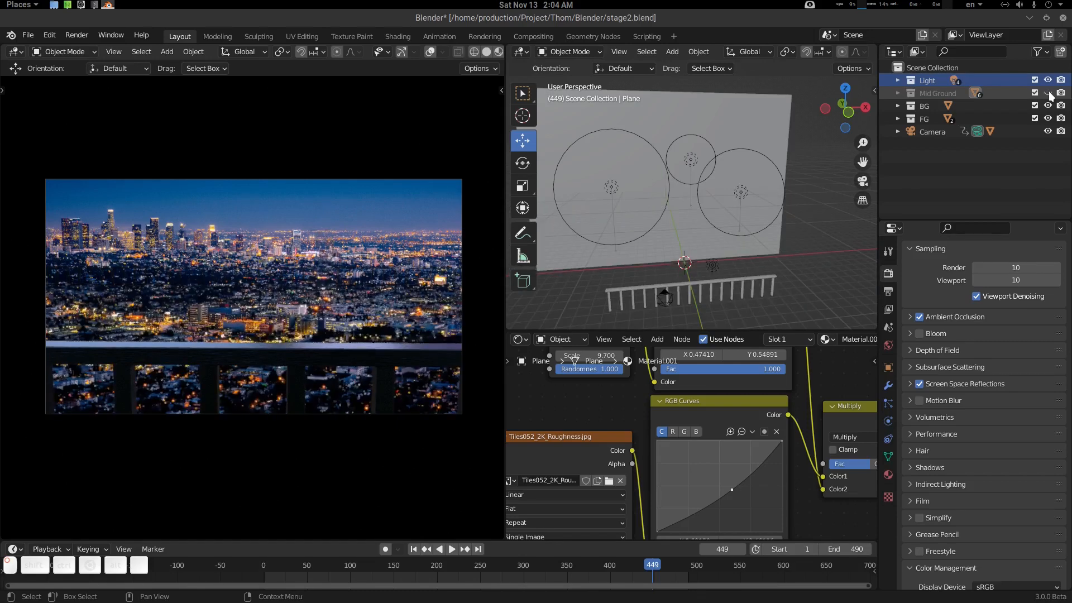
pyautogui.click(1048, 93)
pyautogui.click(1048, 94)
pyautogui.click(1048, 93)
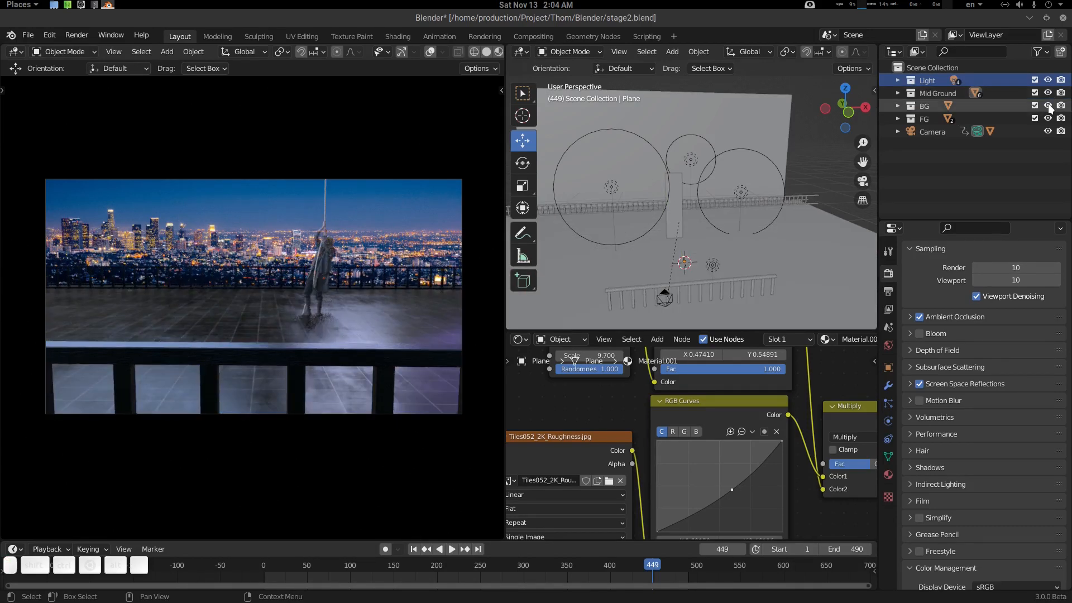
# - Hide and show the BG and FG collections in turn to check what each contains, leaving both visible
pyautogui.click(1048, 106)
pyautogui.click(1048, 106)
pyautogui.click(1047, 105)
pyautogui.click(1047, 105)
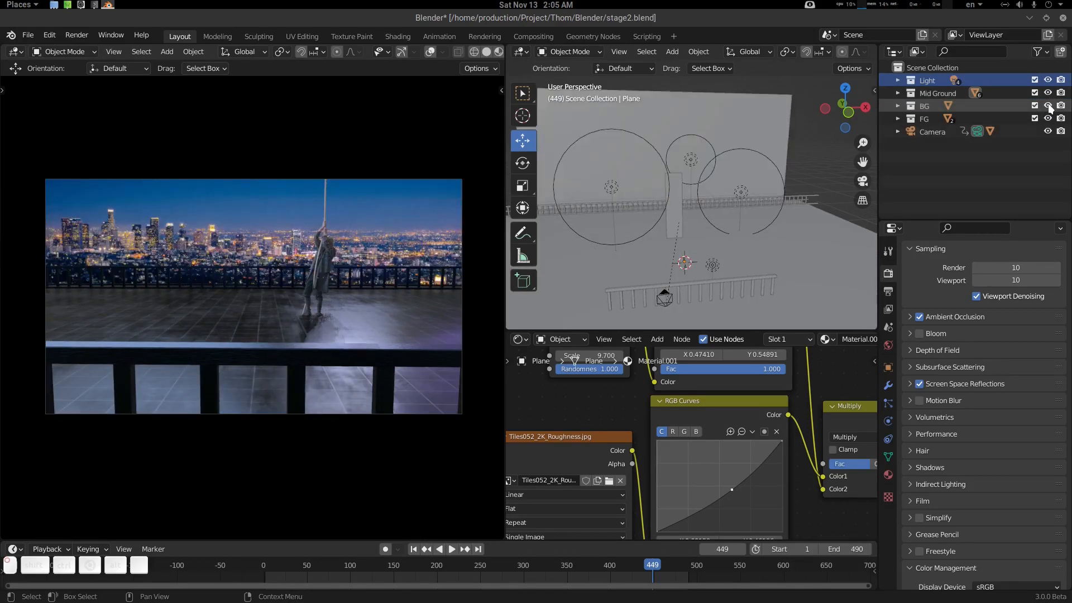
pyautogui.click(1048, 118)
pyautogui.click(1048, 119)
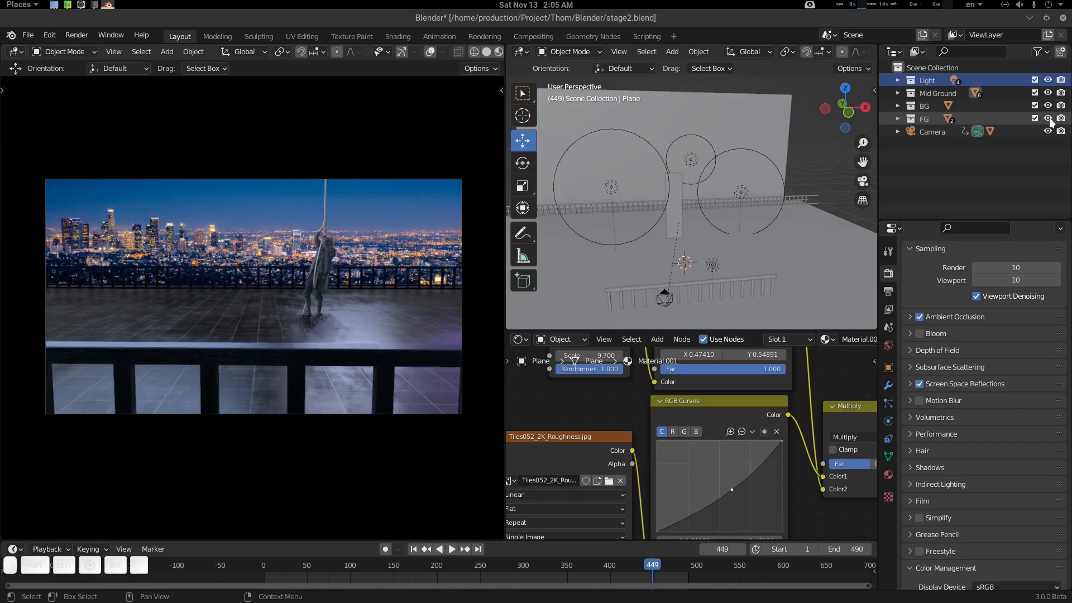
pyautogui.click(1048, 118)
pyautogui.click(1048, 118)
pyautogui.click(1048, 118)
pyautogui.click(1048, 118)
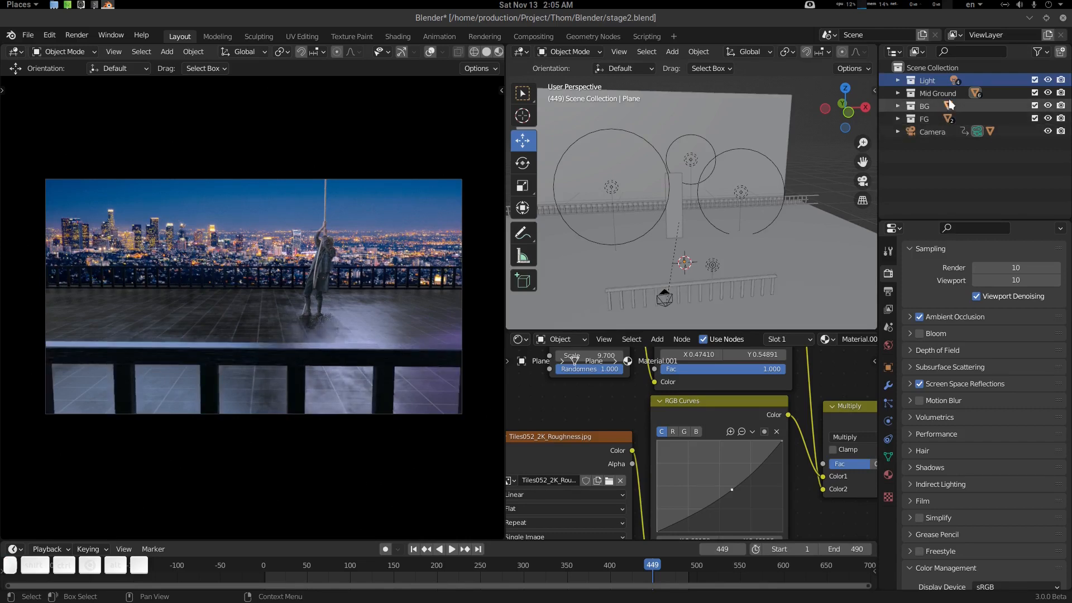
# - Create a new view layer and name it BG
pyautogui.click(1048, 35)
pyautogui.click(999, 62)
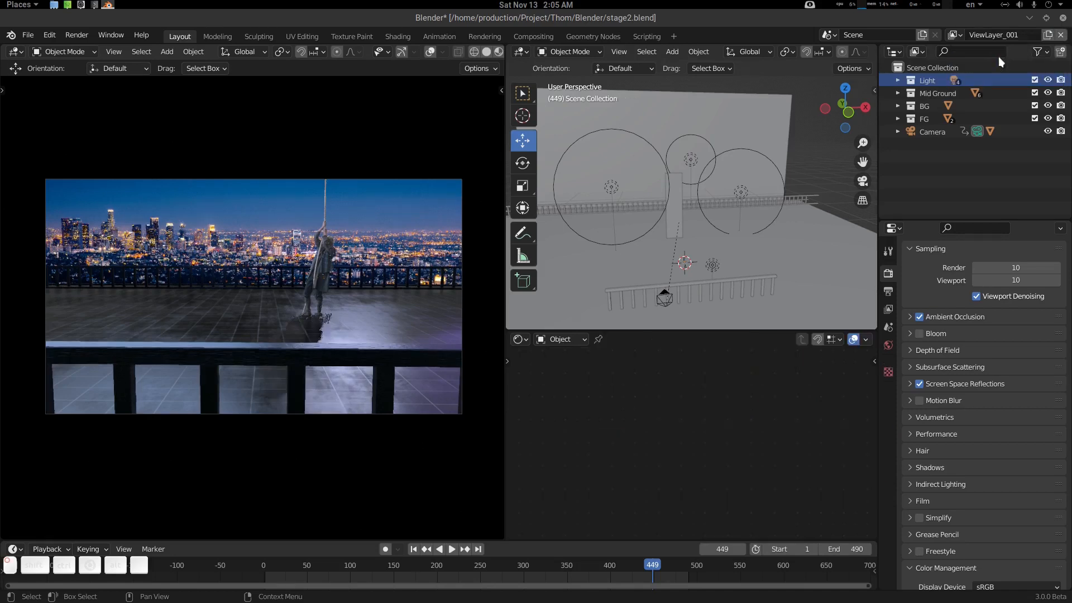
pyautogui.doubleClick(993, 35)
pyautogui.write('BG')
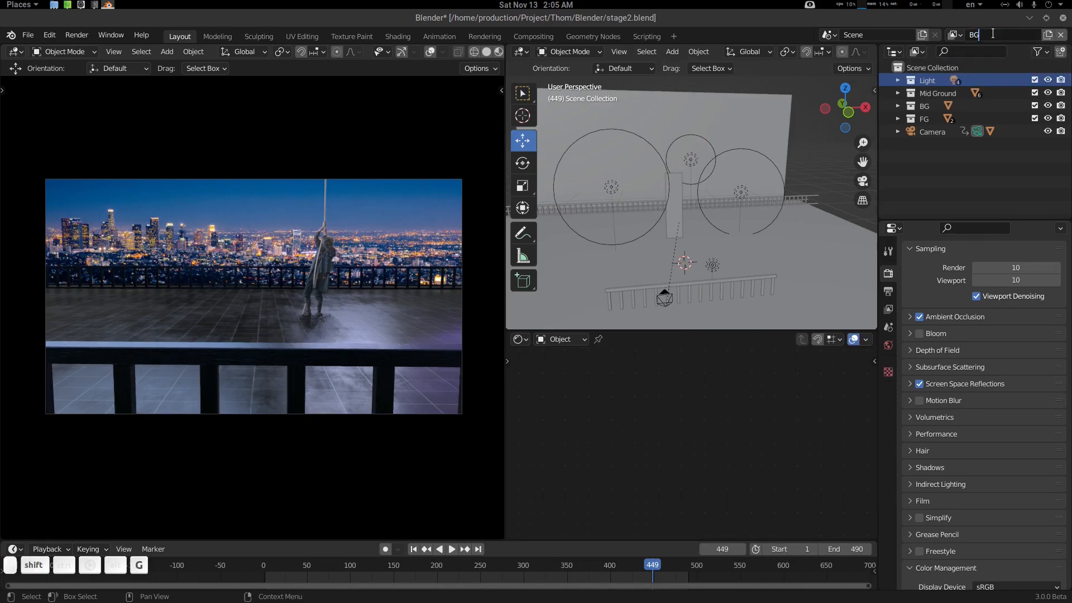
pyautogui.press('Return')
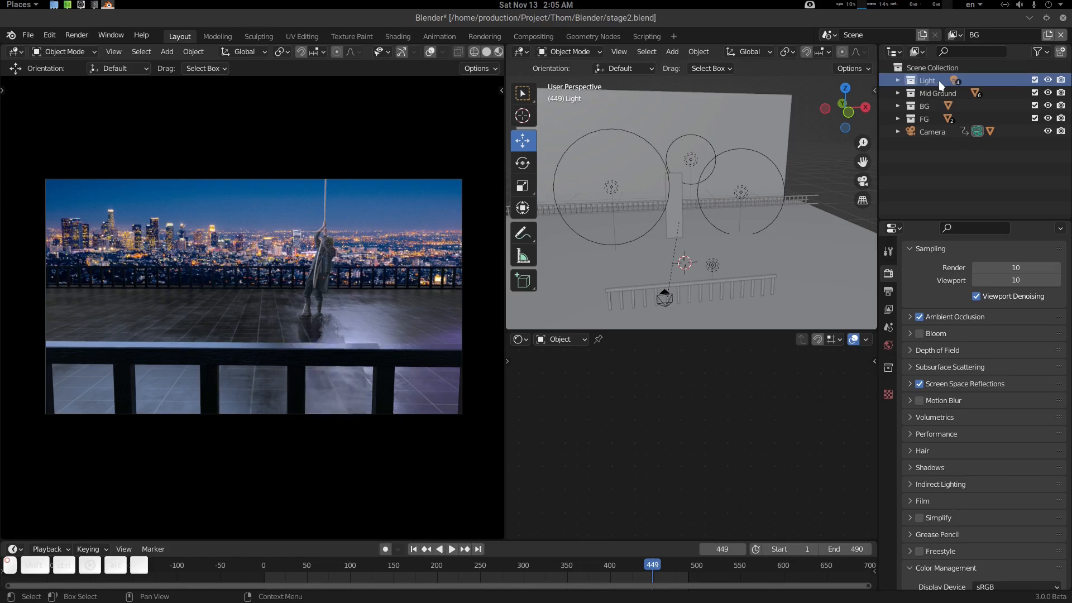
# - Disable the Mid Ground and FG collections in the BG view layer
pyautogui.click(938, 81)
pyautogui.click(933, 92)
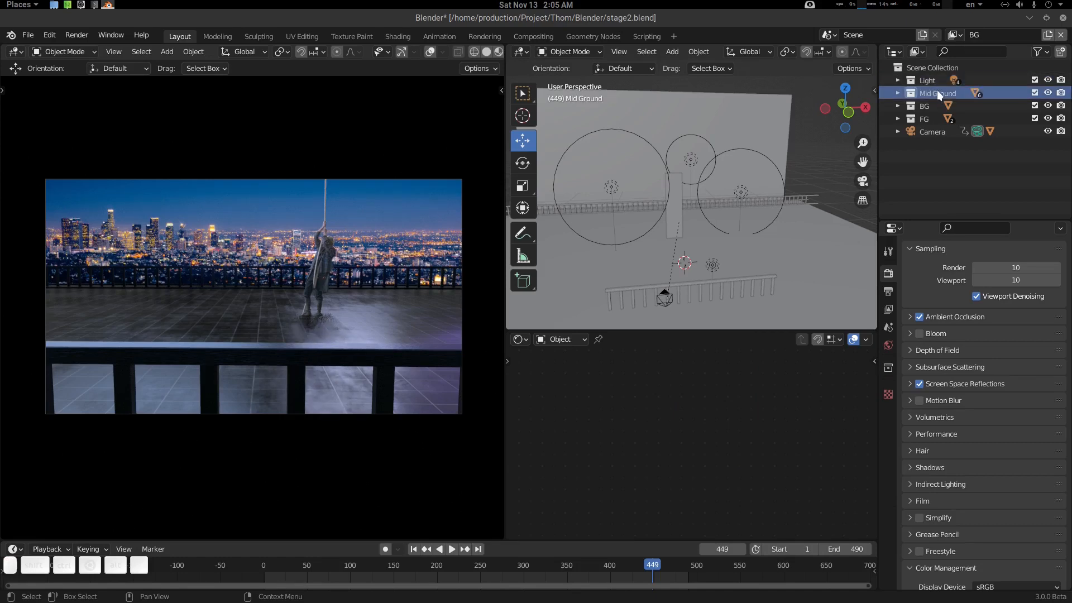
pyautogui.rightClick(936, 89)
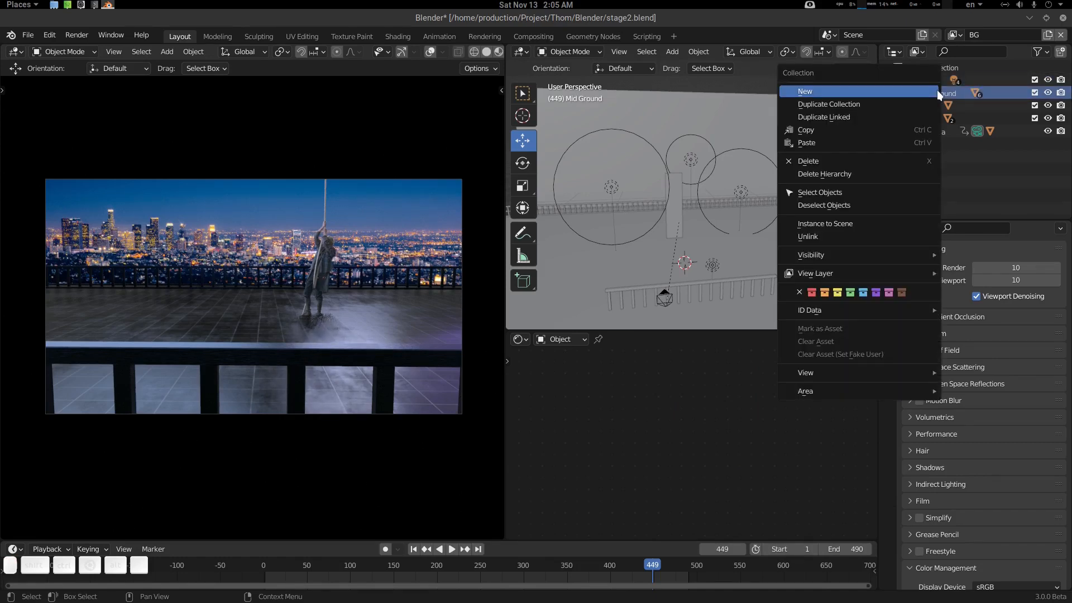
pyautogui.moveTo(869, 255)
pyautogui.moveTo(834, 275)
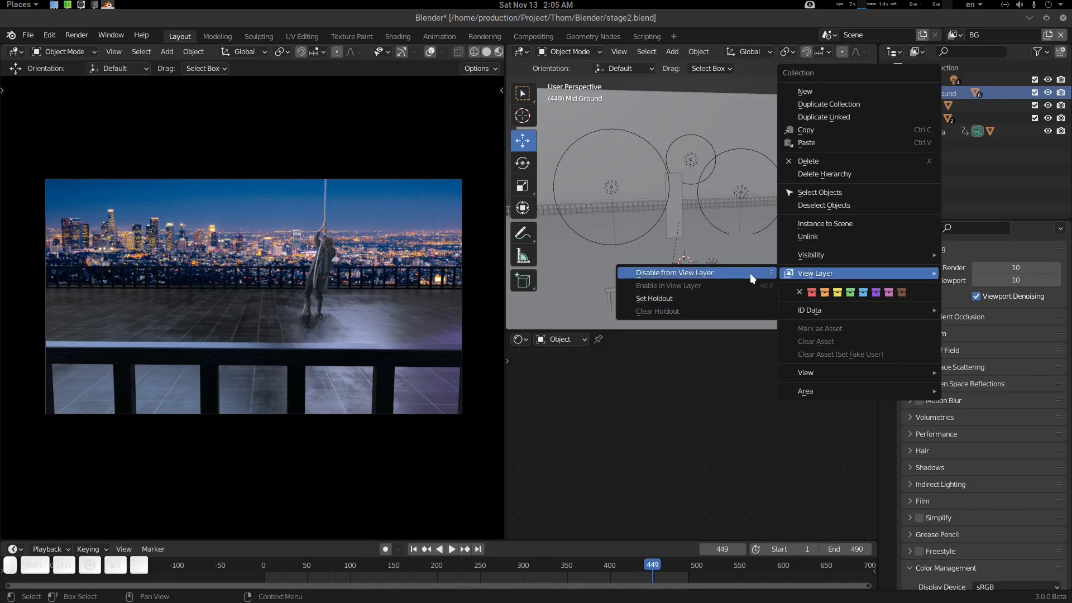
pyautogui.click(766, 273)
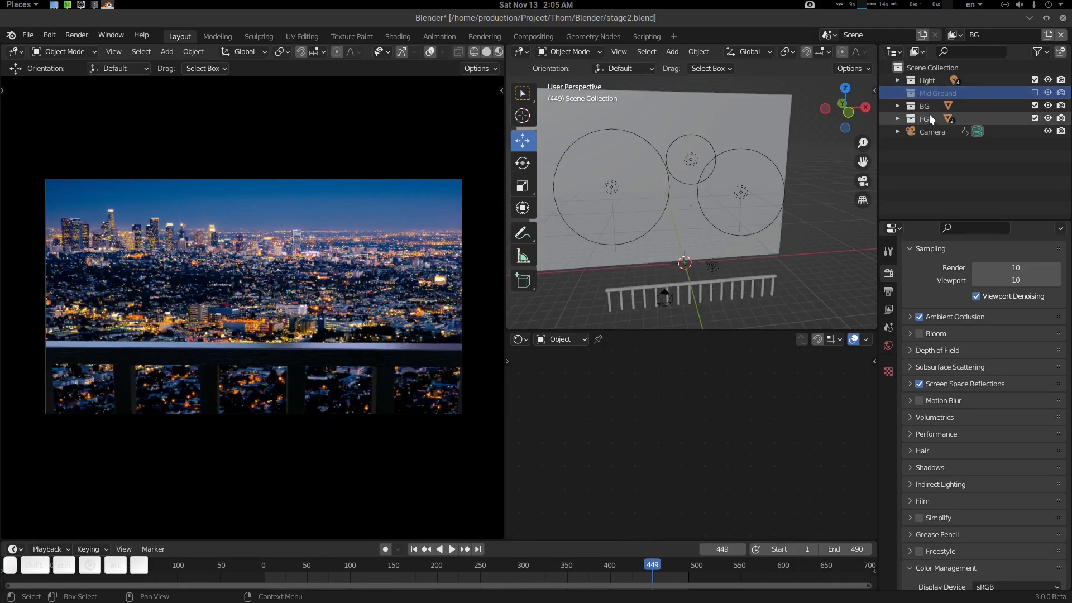
pyautogui.click(925, 103)
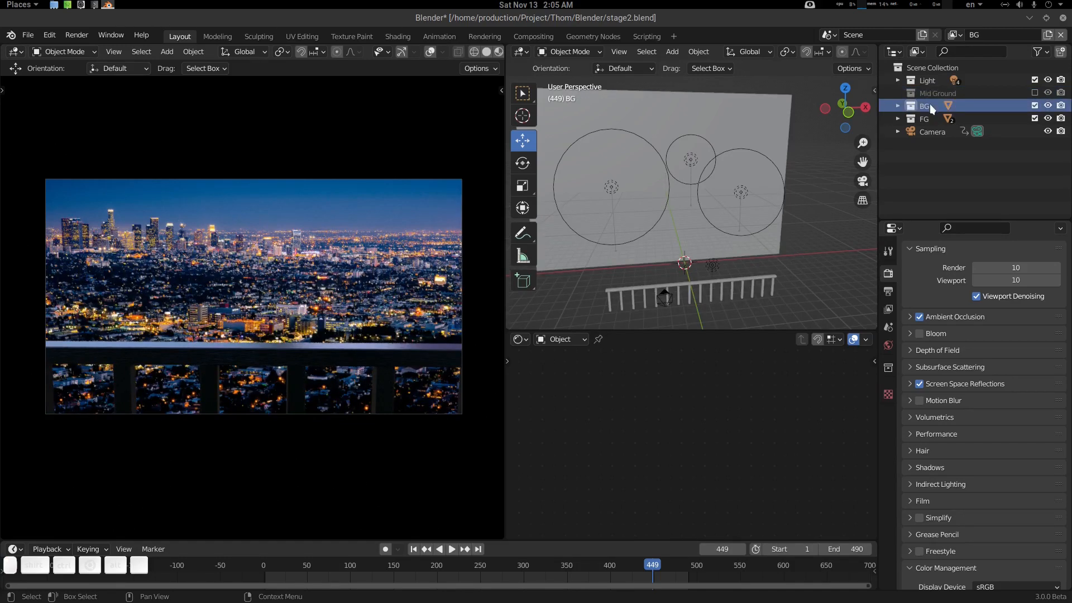
pyautogui.click(923, 119)
pyautogui.press('e')
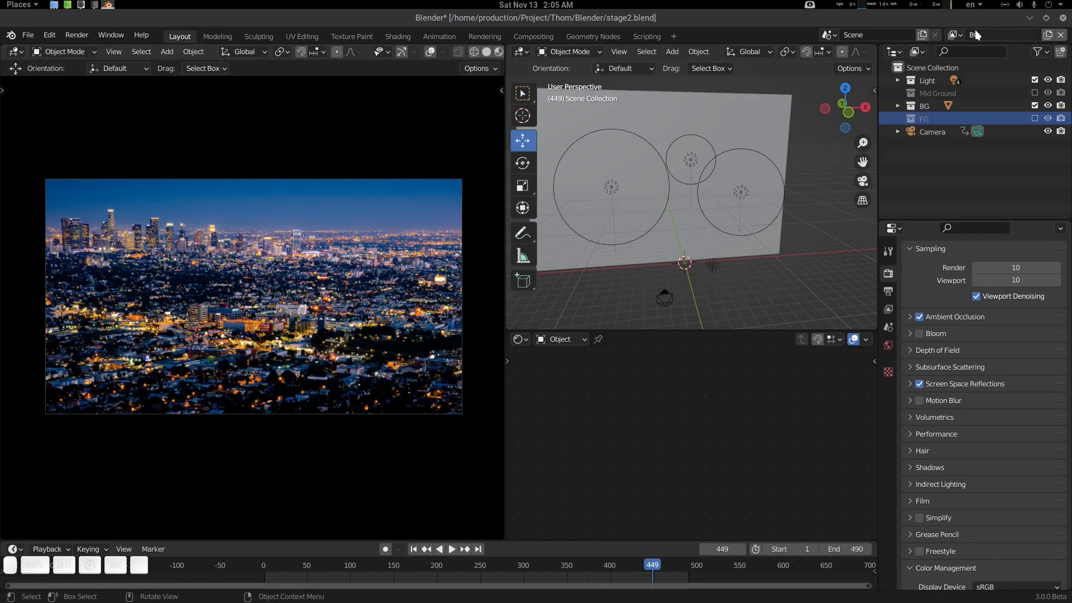
# - Compare the original ViewLayer with the BG view layer, ending on ViewLayer
pyautogui.click(954, 34)
pyautogui.click(910, 55)
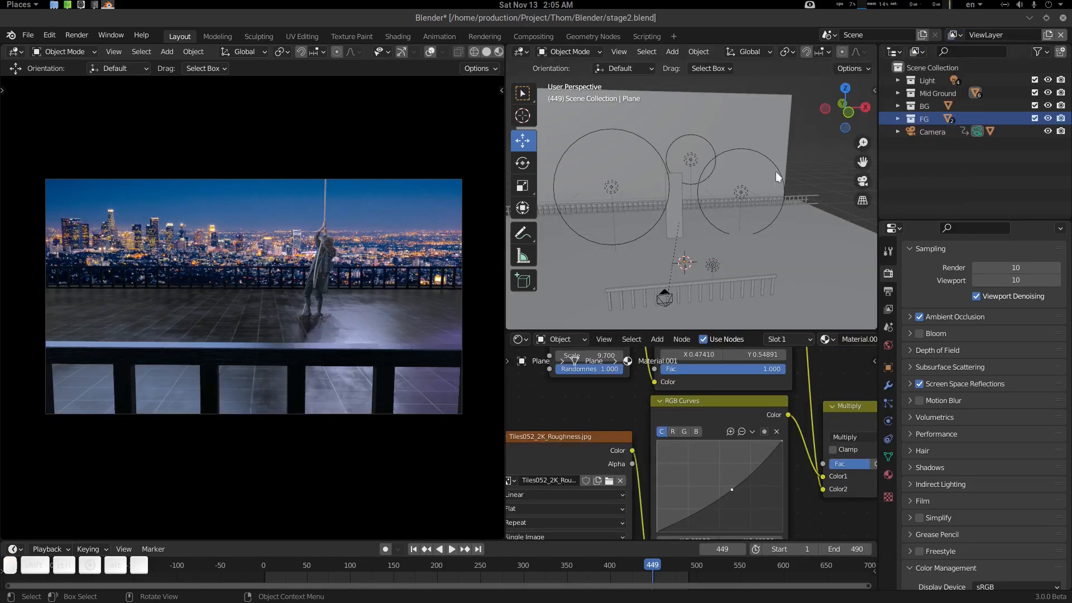
pyautogui.click(954, 35)
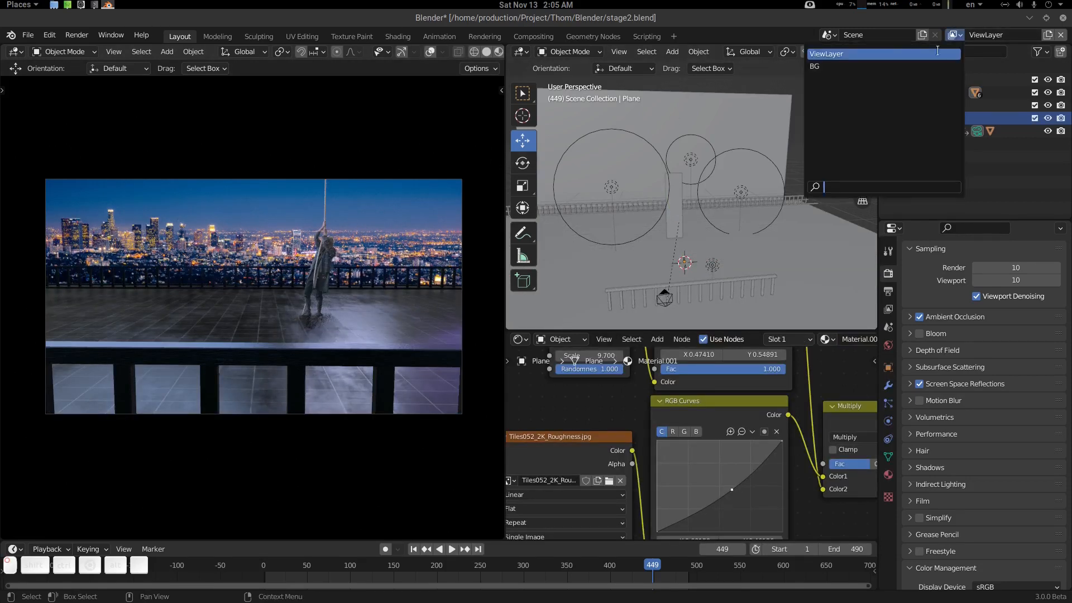
pyautogui.click(893, 66)
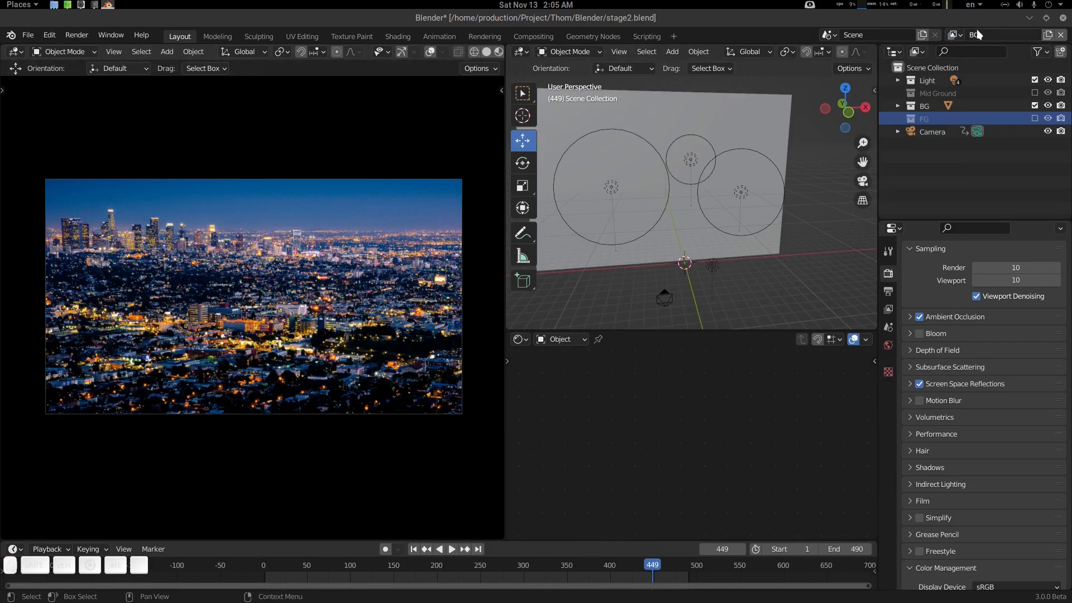
pyautogui.click(953, 35)
pyautogui.click(899, 58)
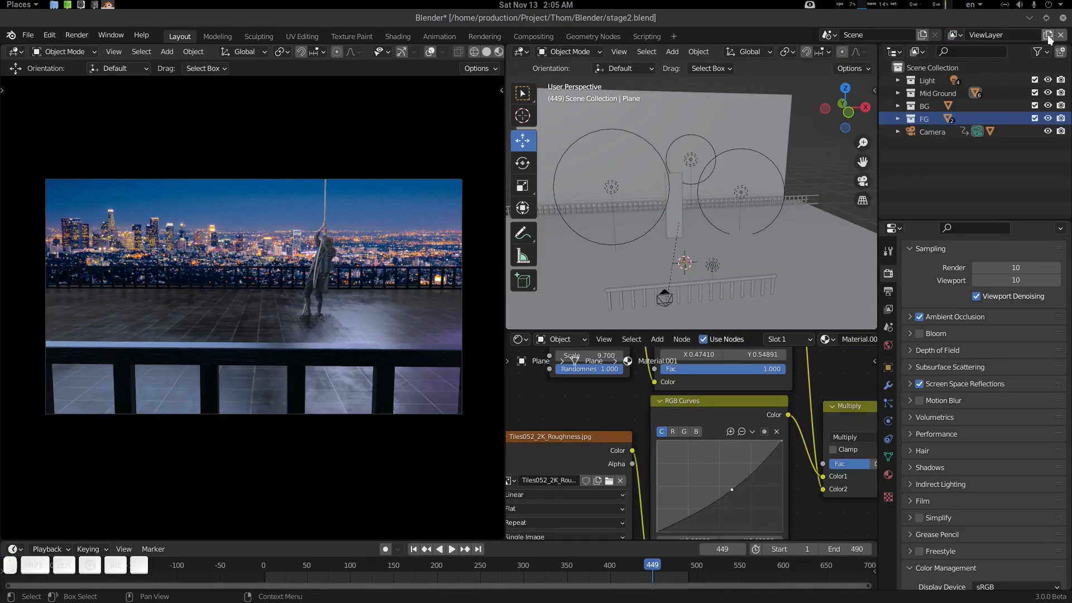
# - Create another new view layer and name it Mid
pyautogui.click(1047, 35)
pyautogui.click(998, 63)
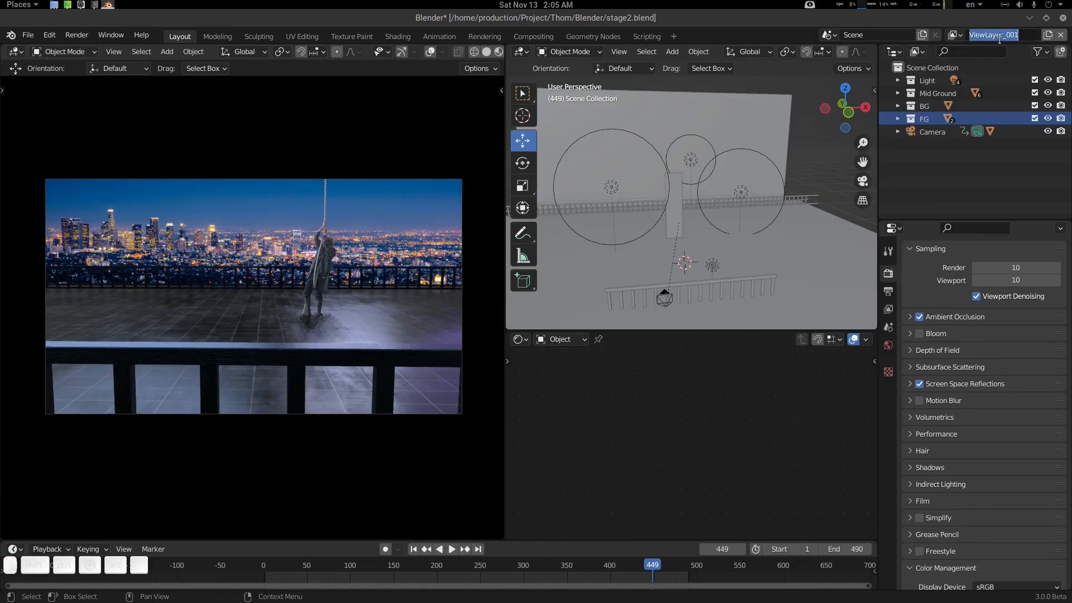
pyautogui.write('M')
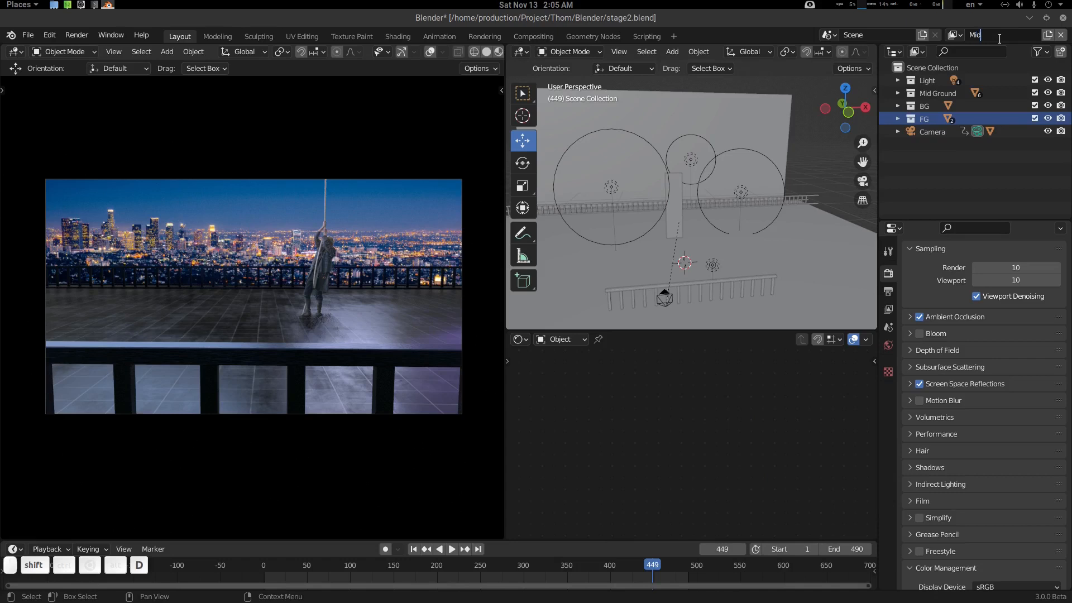
pyautogui.write('id')
pyautogui.press('Return')
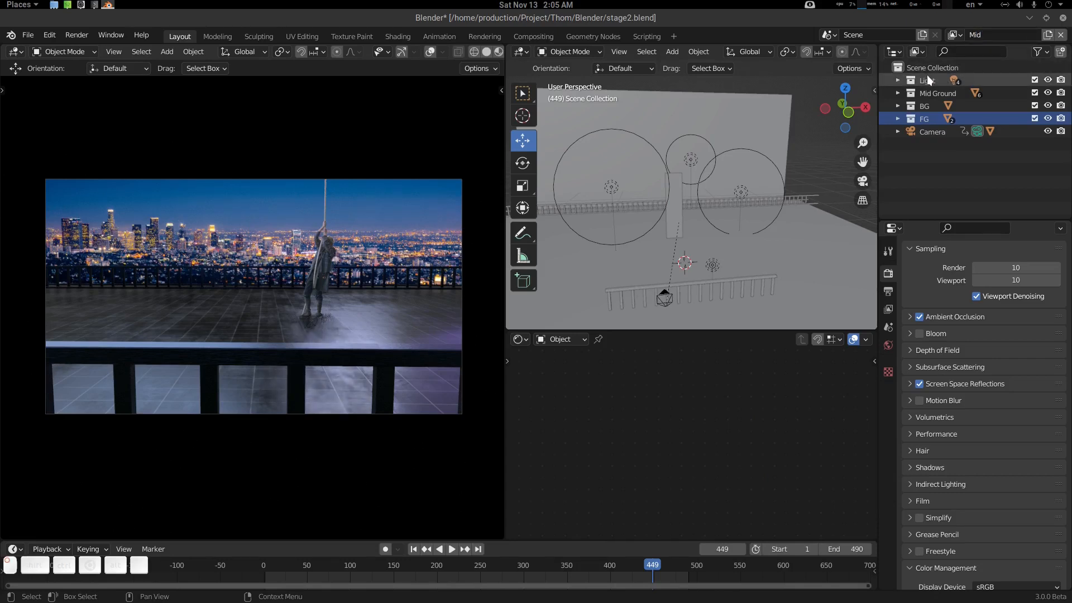
# - Disable the BG and FG collections in the Mid view layer
pyautogui.click(928, 79)
pyautogui.click(939, 92)
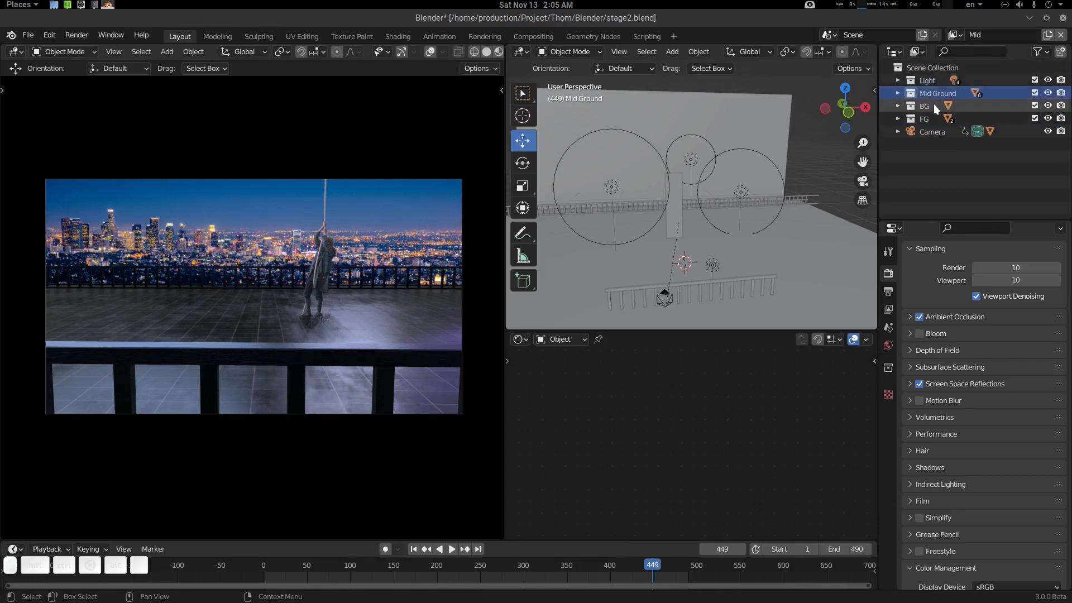
pyautogui.click(926, 105)
pyautogui.press('e')
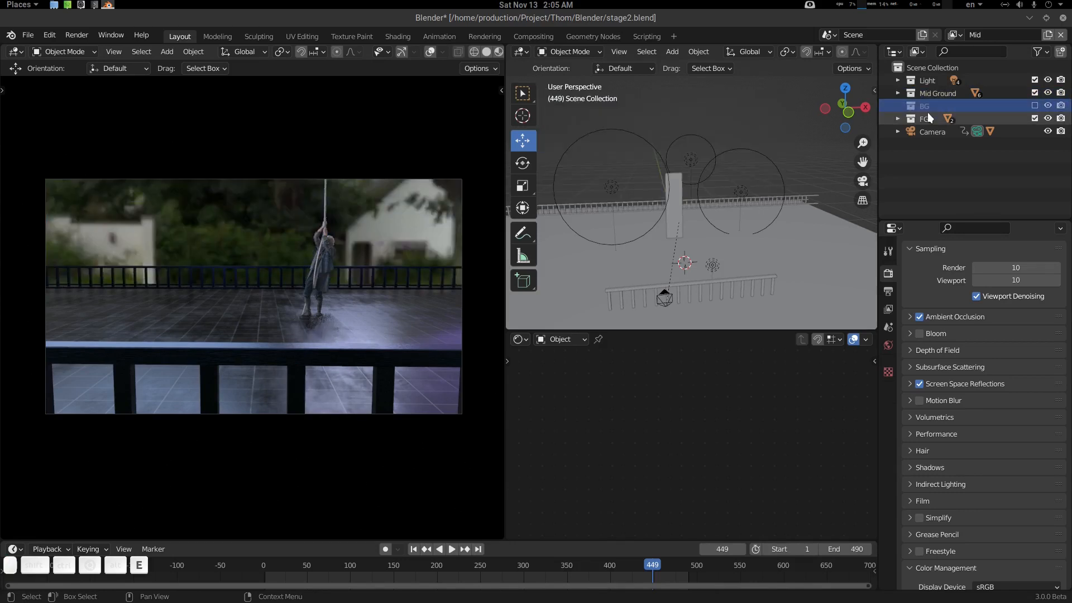
pyautogui.click(930, 118)
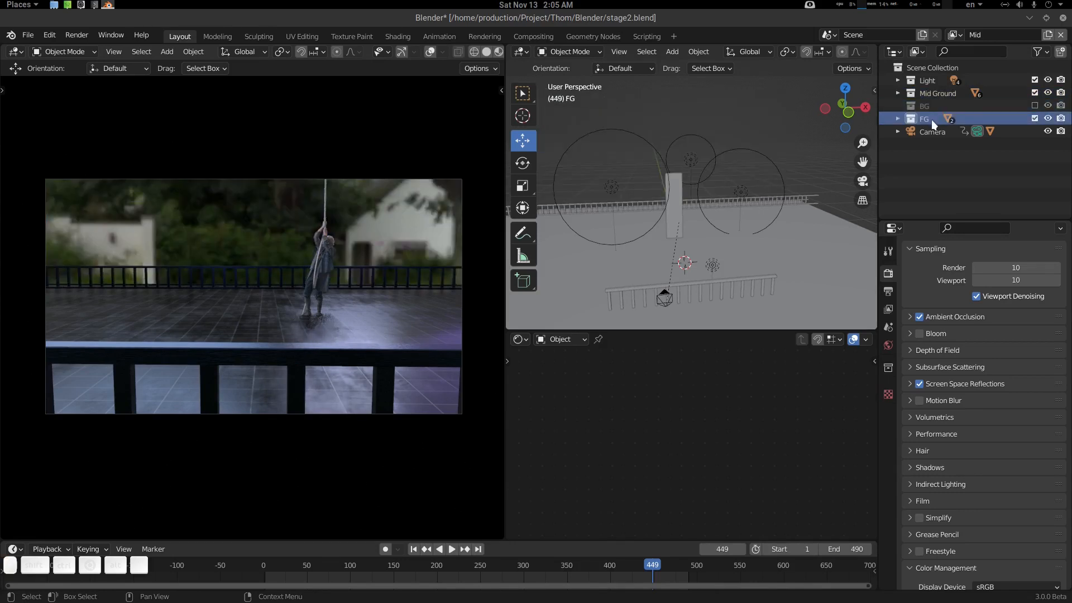
pyautogui.press('e')
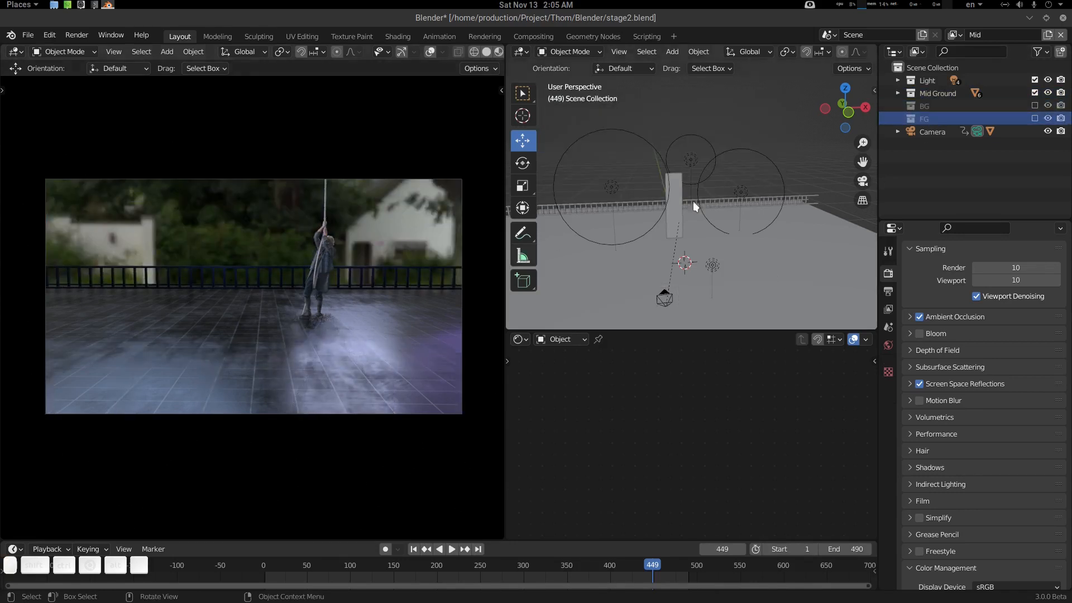
# - Create another new view layer and name it FG
pyautogui.click(1048, 35)
pyautogui.click(993, 56)
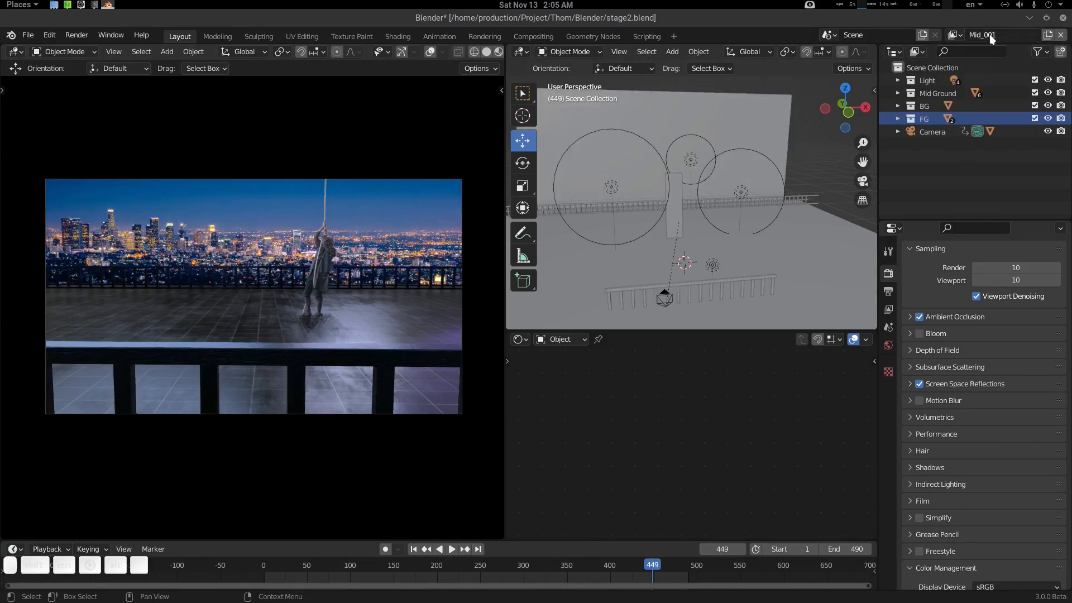
pyautogui.doubleClick(989, 34)
pyautogui.write('FG')
pyautogui.press('Return')
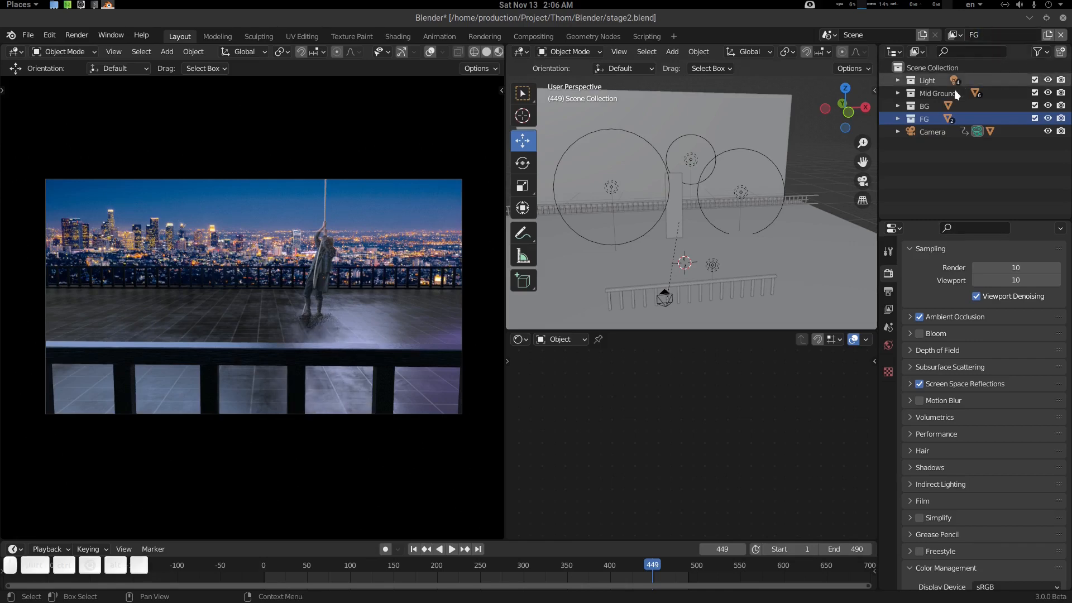
# - Disable the Mid Ground and BG collections in the FG view layer
pyautogui.click(930, 92)
pyautogui.press('e')
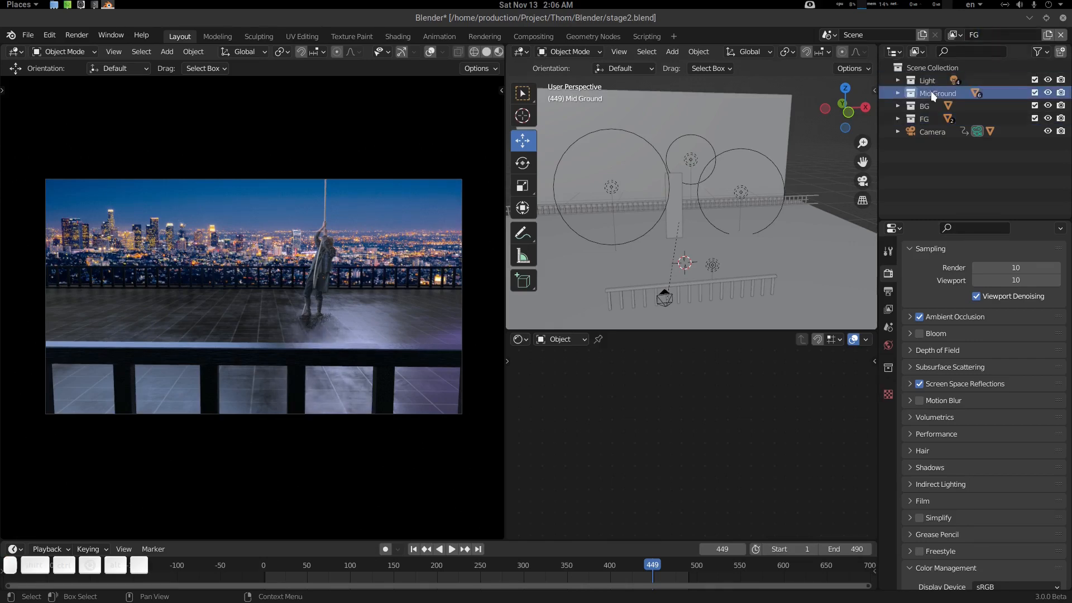
pyautogui.click(923, 106)
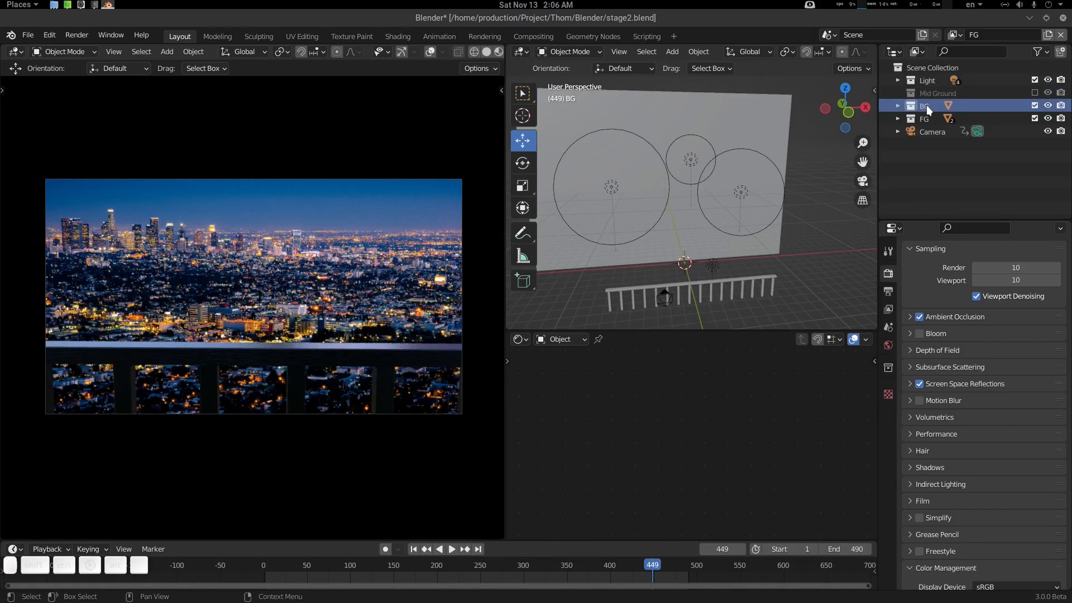
pyautogui.press('e')
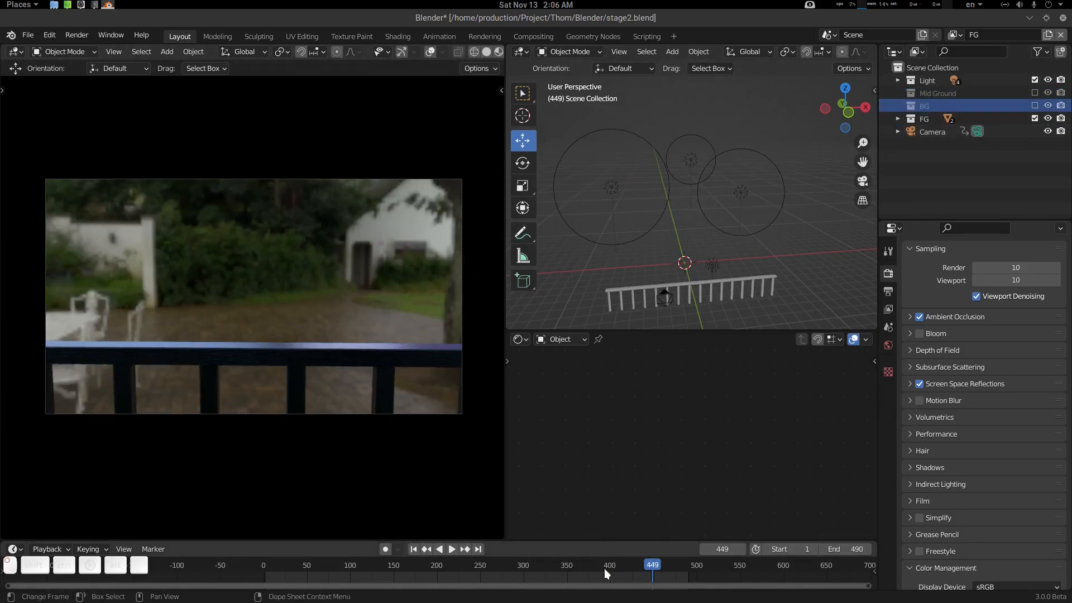
# - Move to frame 406 and make the render film background transparent
pyautogui.moveTo(604, 569)
pyautogui.mouseDown()
pyautogui.moveTo(449, 565)
pyautogui.moveTo(681, 559)
pyautogui.moveTo(614, 567)
pyautogui.mouseUp()
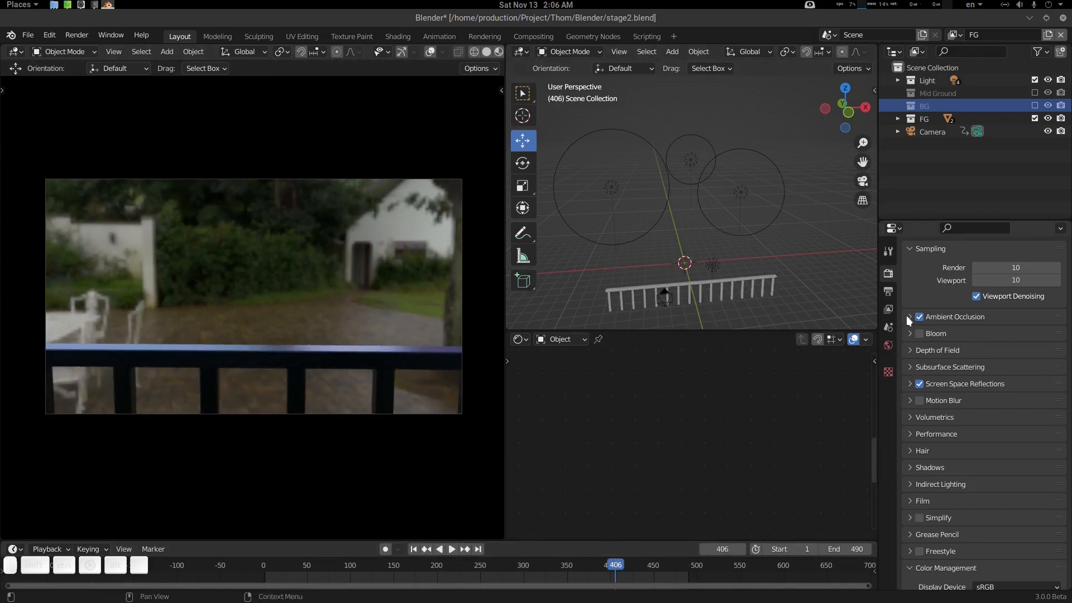
pyautogui.scroll(2, 909, 302)
pyautogui.scroll(-3, 919, 362)
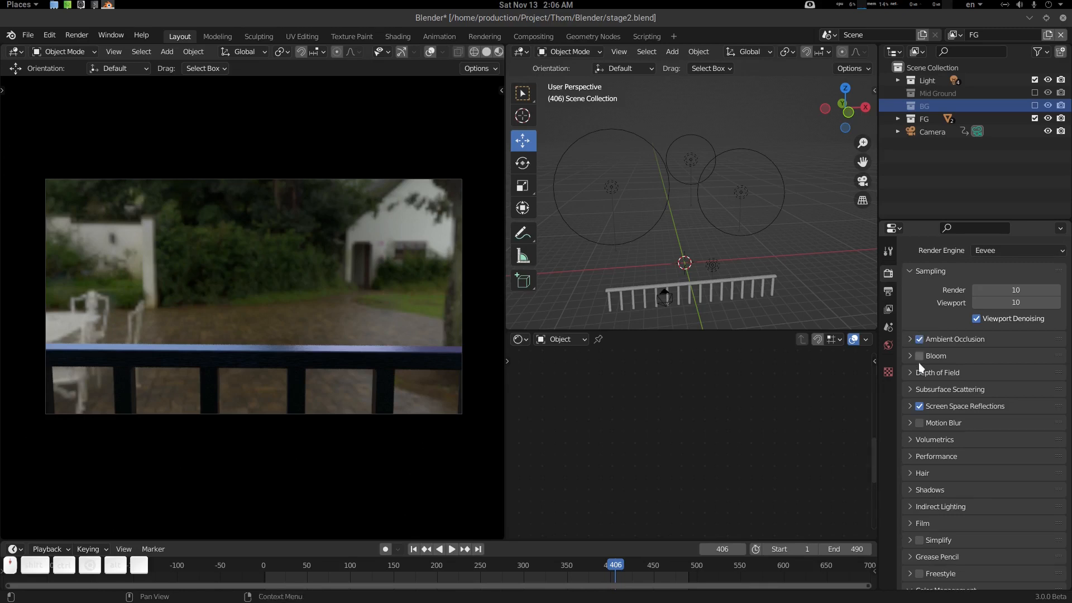
pyautogui.click(928, 481)
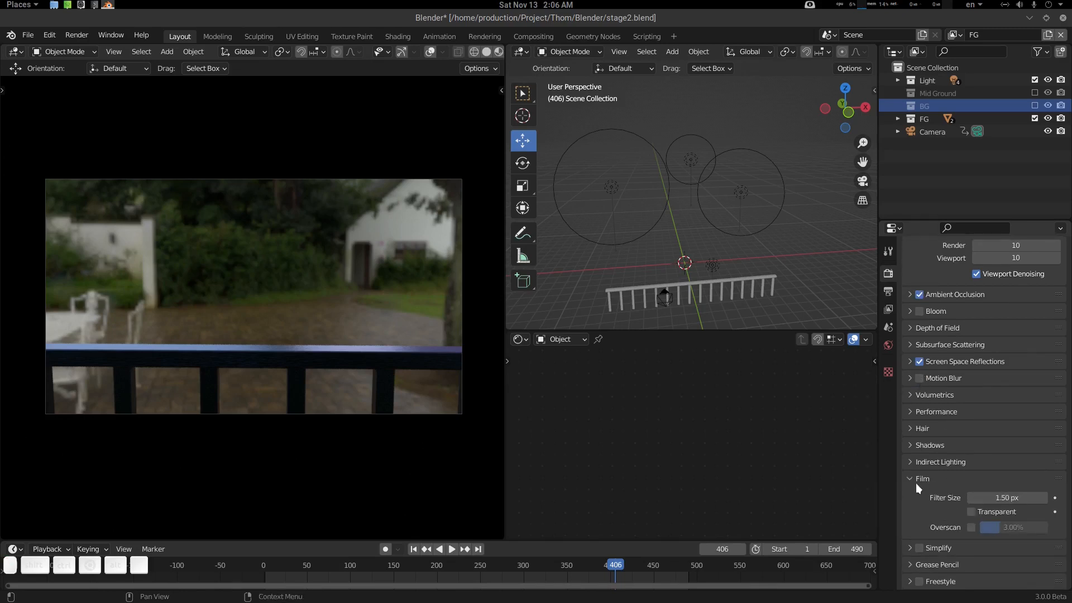
pyautogui.click(971, 511)
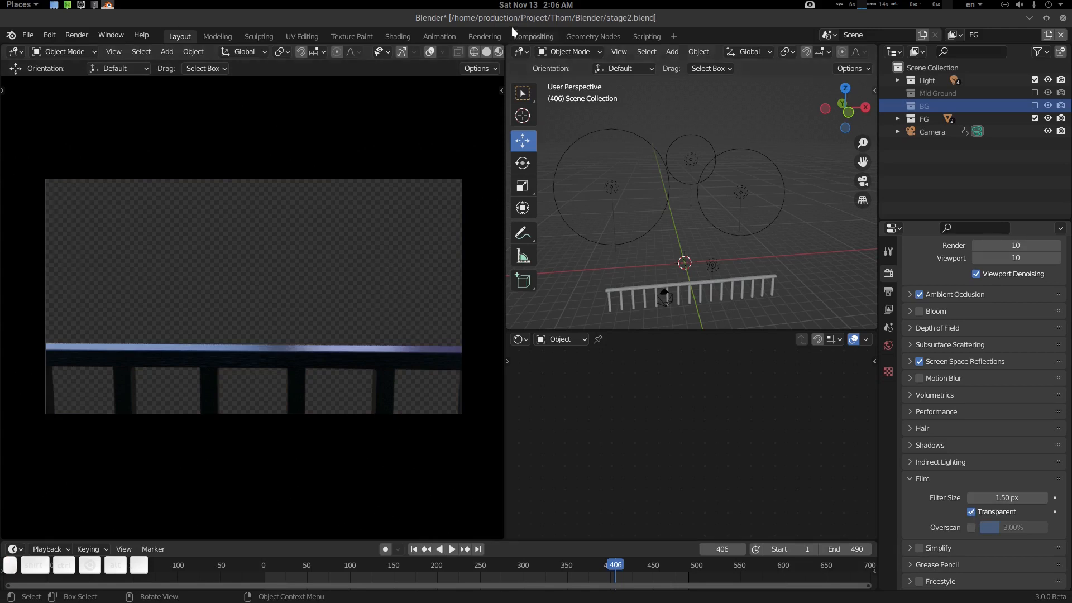
# - Save the project as a new incremental file, stage3.blend
pyautogui.hotkey('ctrl', 'shift', 's')
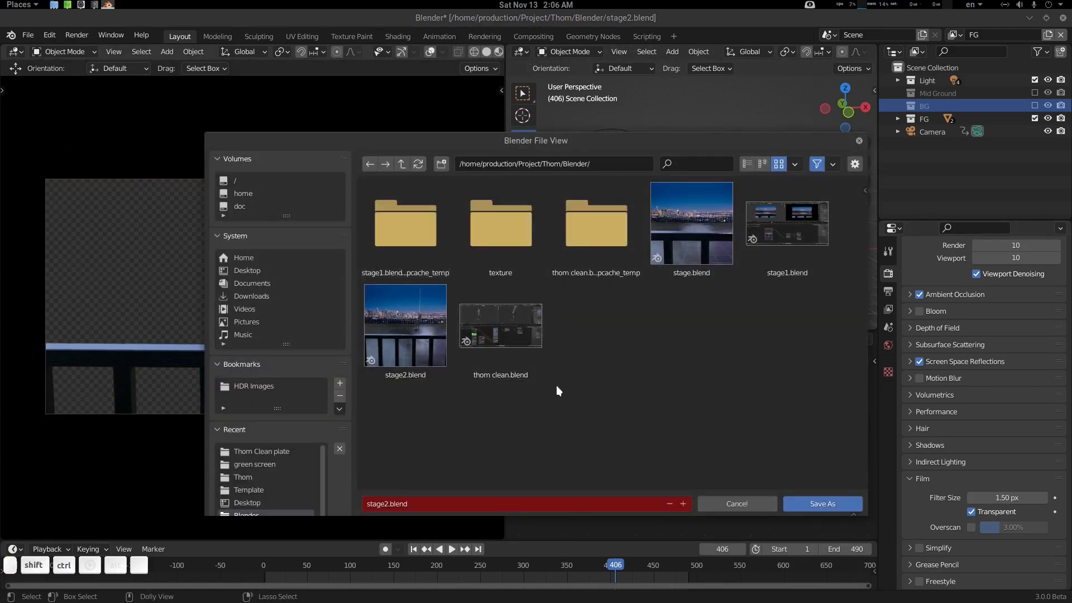
pyautogui.press('KP_Add')
pyautogui.press('Return')
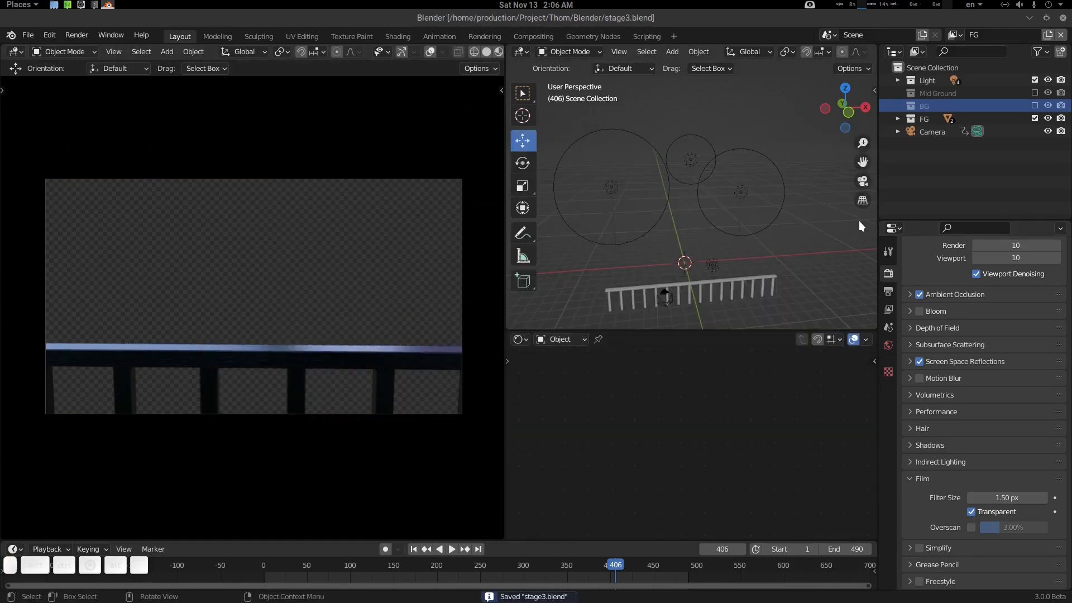
# - Switch back to the original ViewLayer and save the file
pyautogui.click(920, 118)
pyautogui.click(926, 134)
pyautogui.click(924, 115)
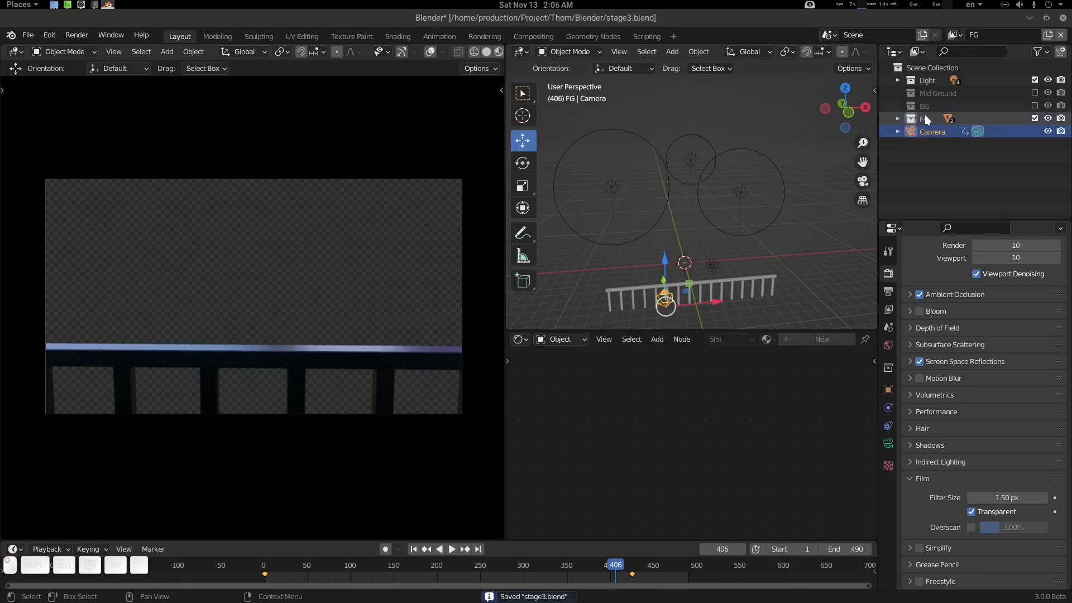
pyautogui.click(923, 89)
pyautogui.click(954, 35)
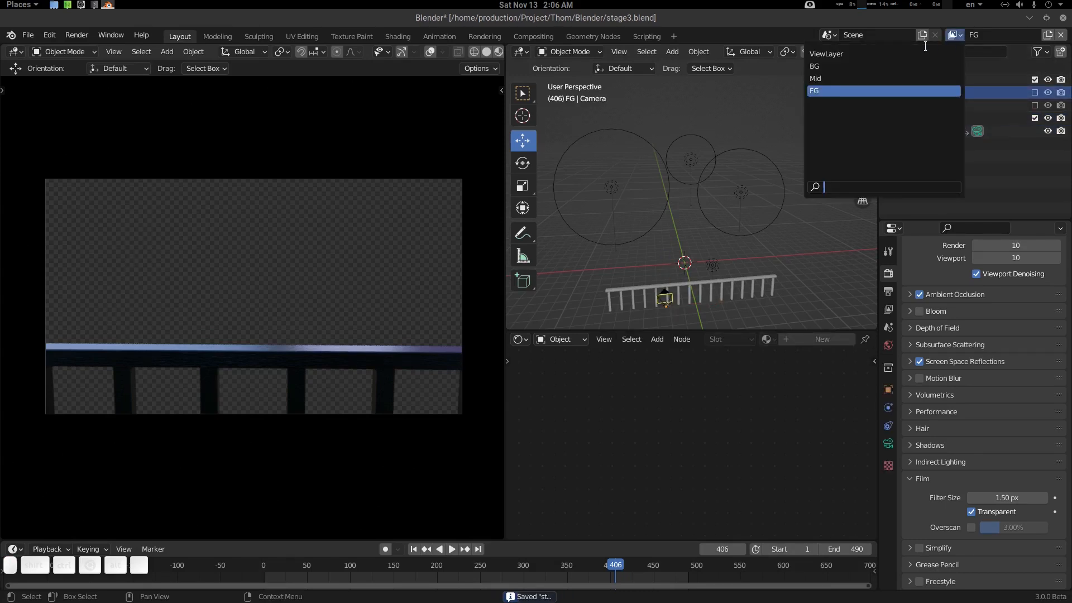
pyautogui.click(907, 53)
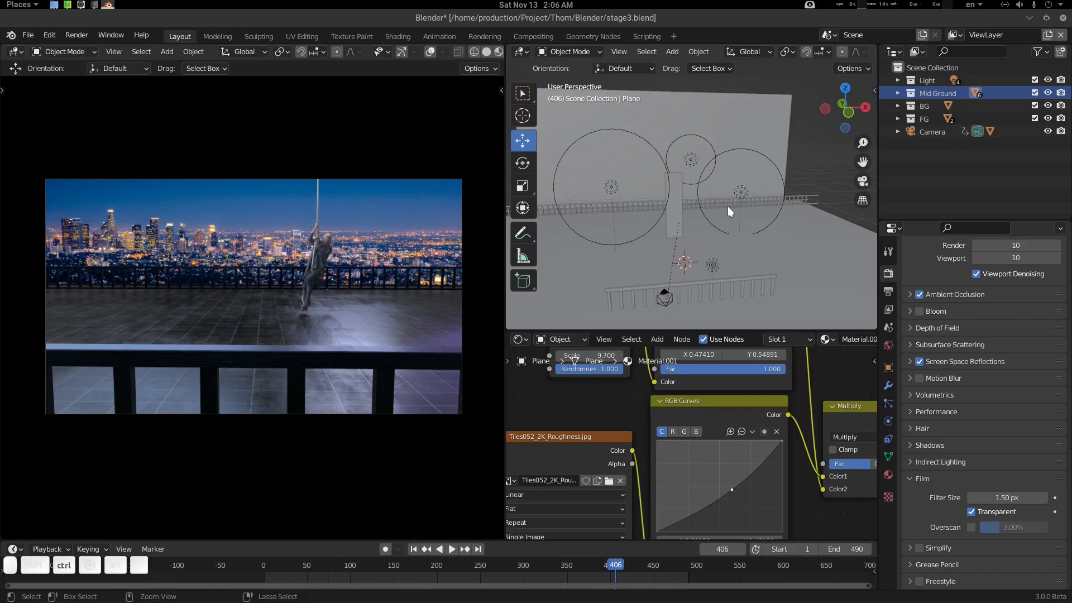
pyautogui.hotkey('ctrl', 's')
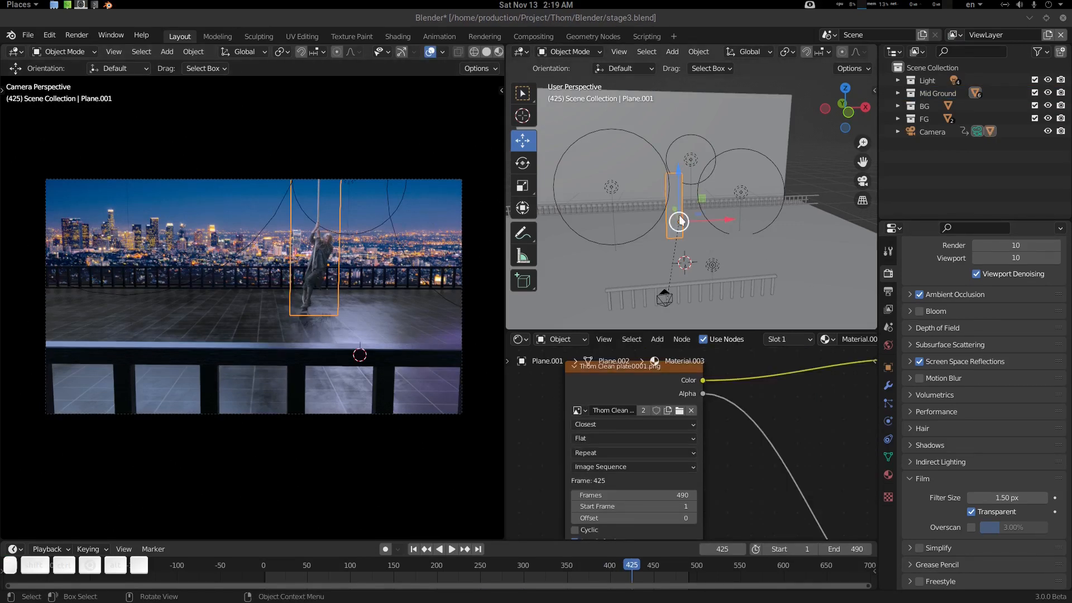
# - Apply the scale of the upright image plane that carries the man's footage
pyautogui.moveTo(678, 219); pyautogui.dragTo(685, 233, button='middle')
pyautogui.scroll(3, 689, 210)
pyautogui.scroll(4, 692, 218)
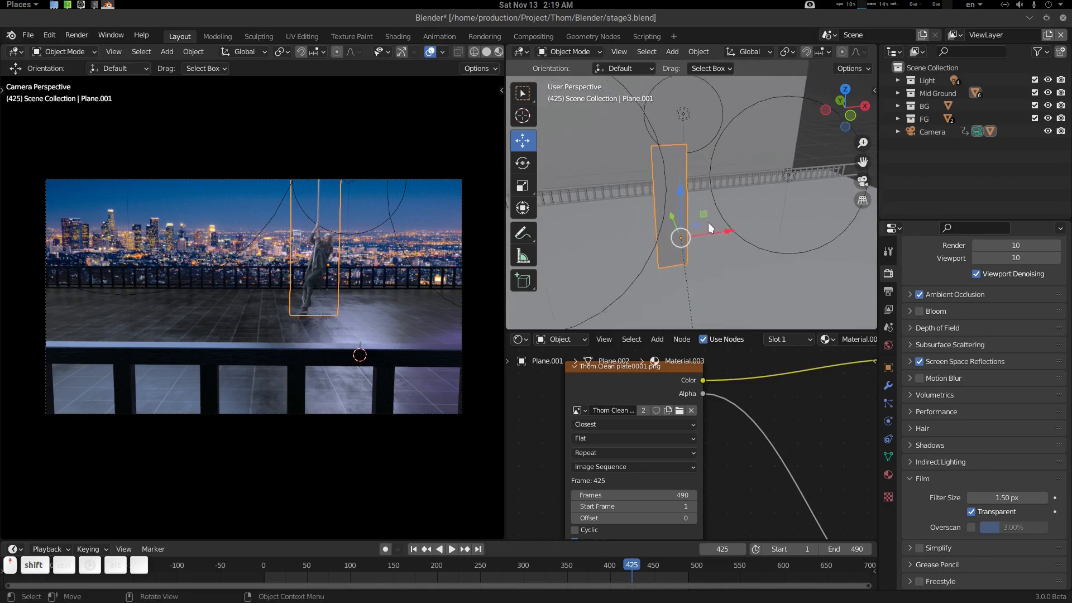
pyautogui.hotkey('alt', 'a')
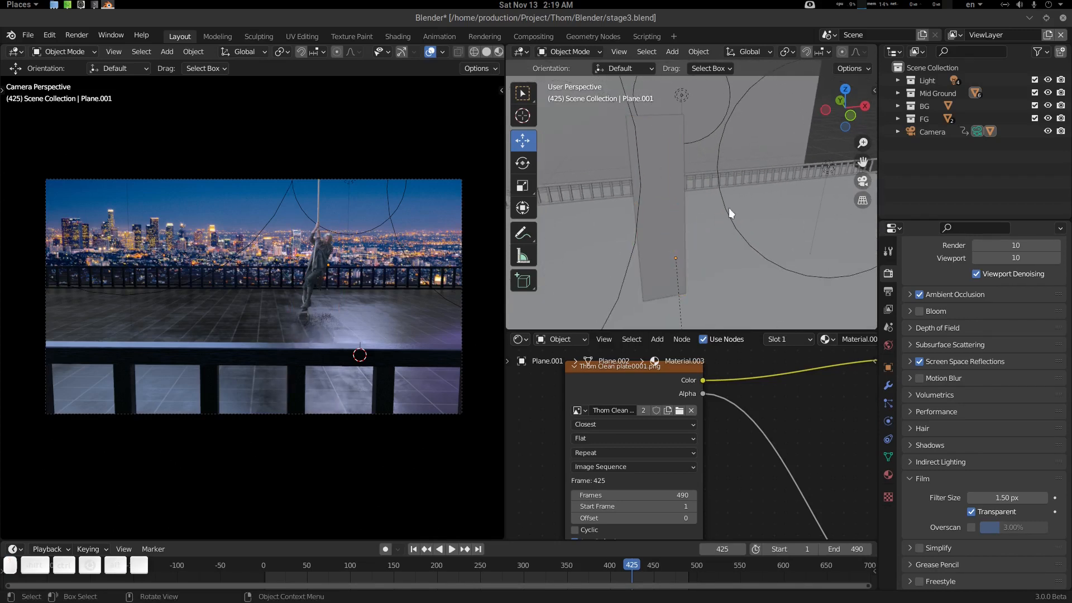
pyautogui.click(667, 182)
pyautogui.hotkey('ctrl', 'a')
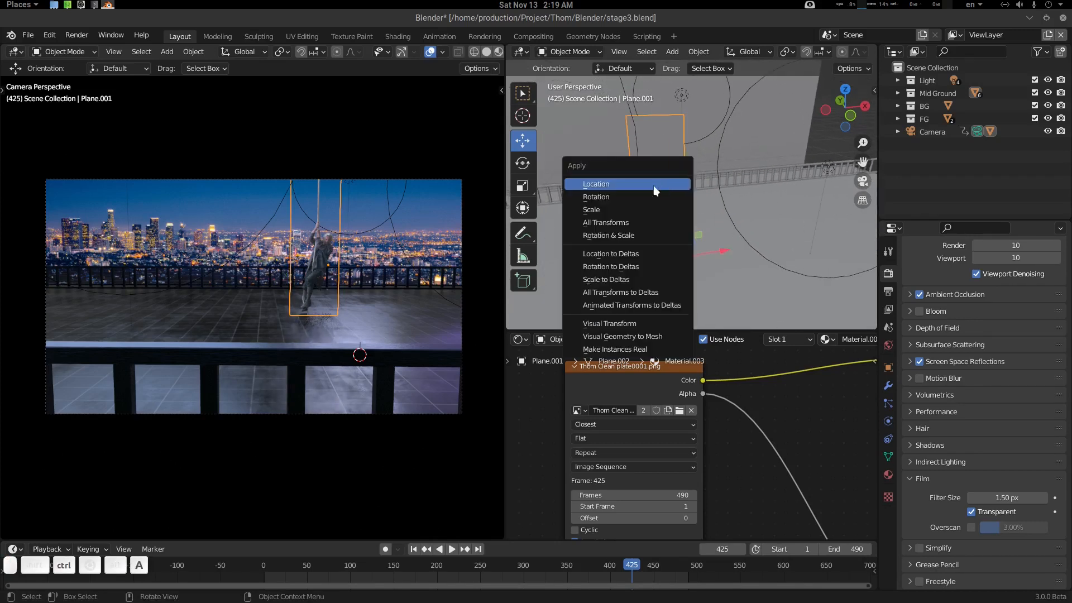
pyautogui.click(638, 206)
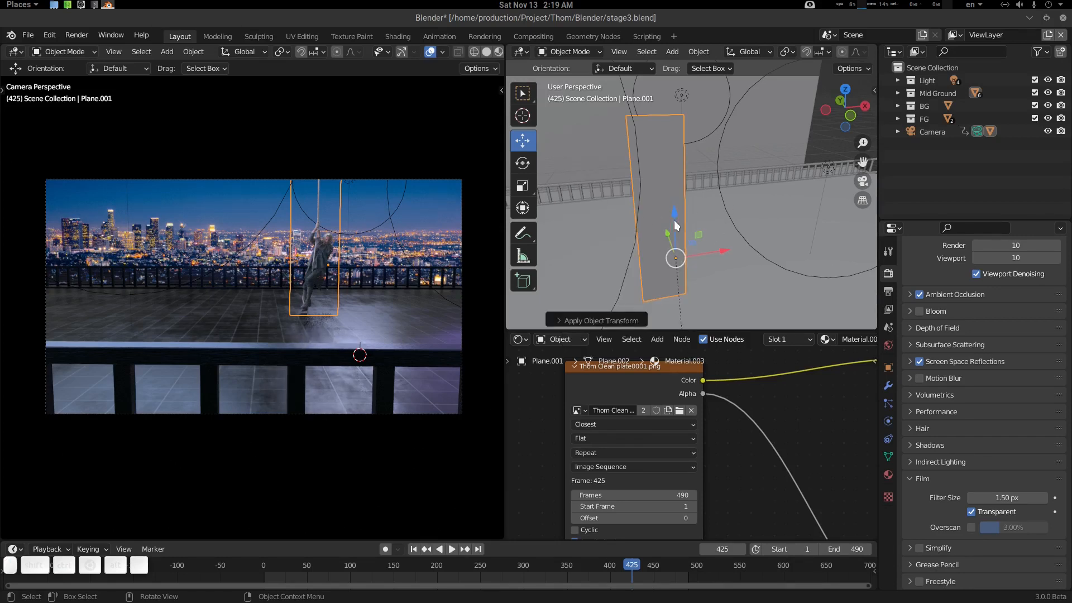
# - Reapply the scale to the man's footage plane and check its transform values
pyautogui.scroll(-3, 685, 230)
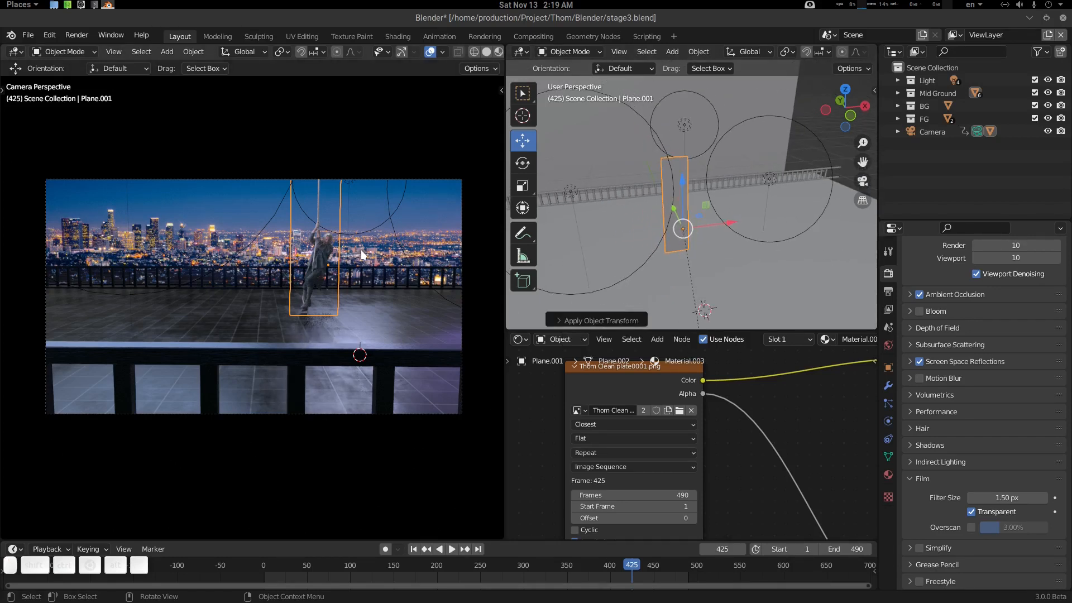
pyautogui.moveTo(752, 218); pyautogui.dragTo(703, 214, button='middle')
pyautogui.scroll(1, 699, 210)
pyautogui.hotkey('alt', 'a')
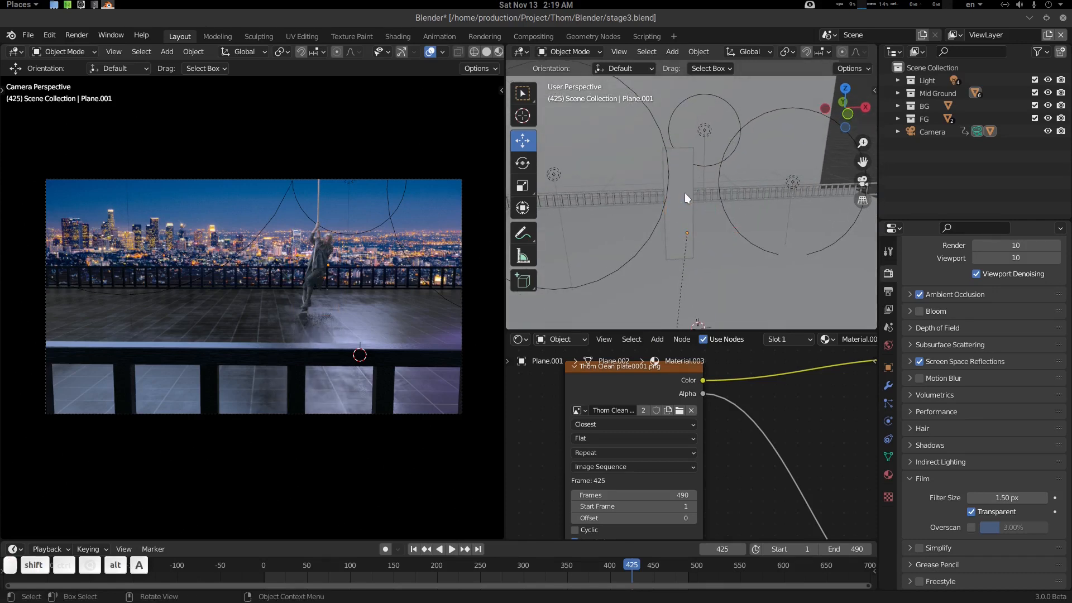
pyautogui.click(685, 194)
pyautogui.hotkey('ctrl', 'a')
pyautogui.click(685, 194)
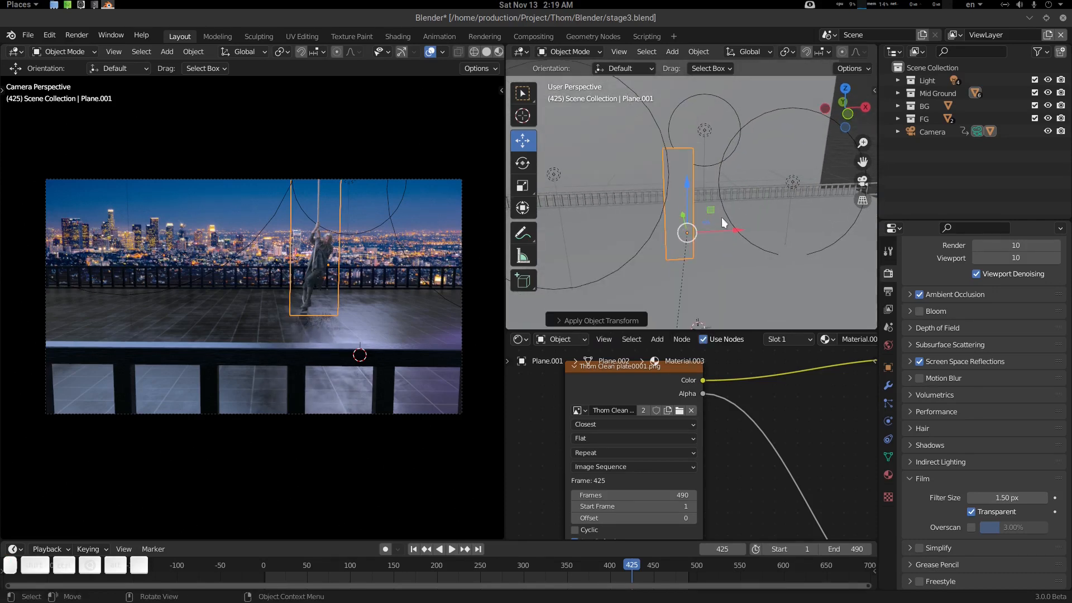
pyautogui.press('n')
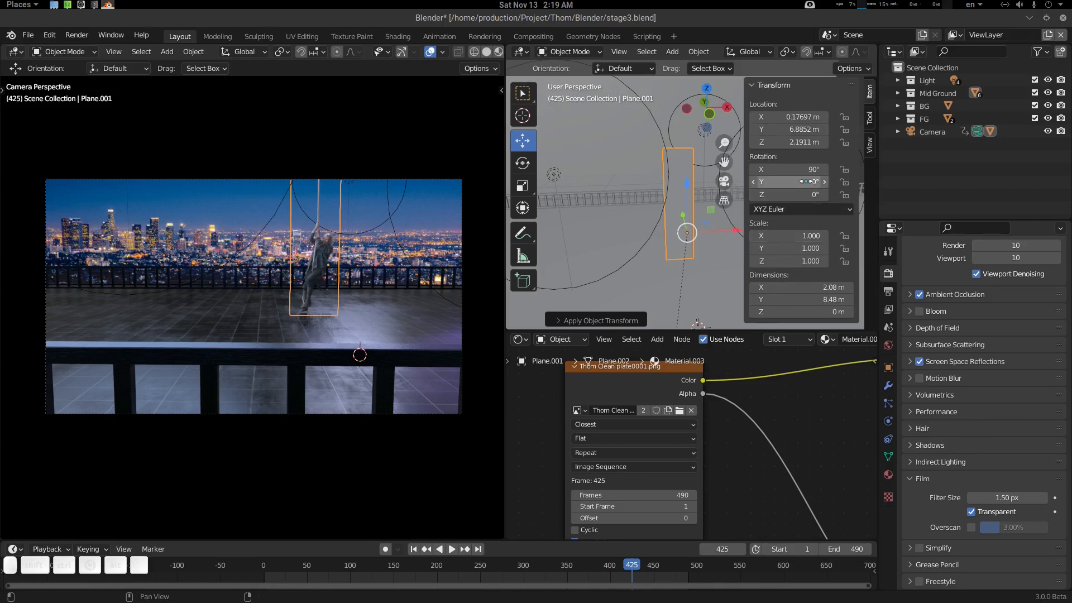
pyautogui.press('n')
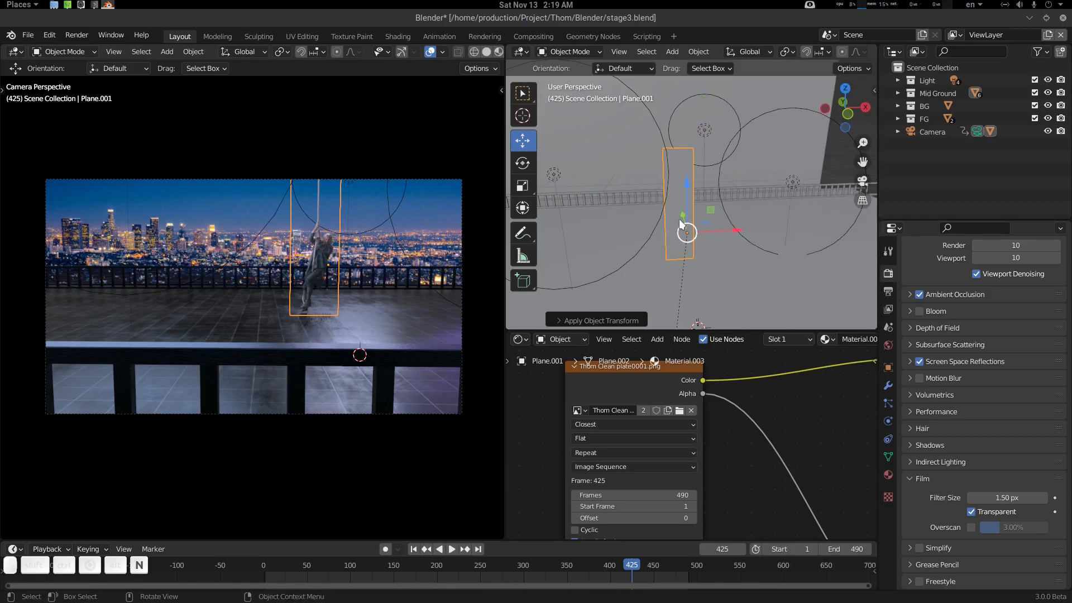
pyautogui.moveTo(664, 222); pyautogui.dragTo(709, 242, button='middle')
pyautogui.hotkey('alt', 'a')
pyautogui.scroll(-1, 676, 239)
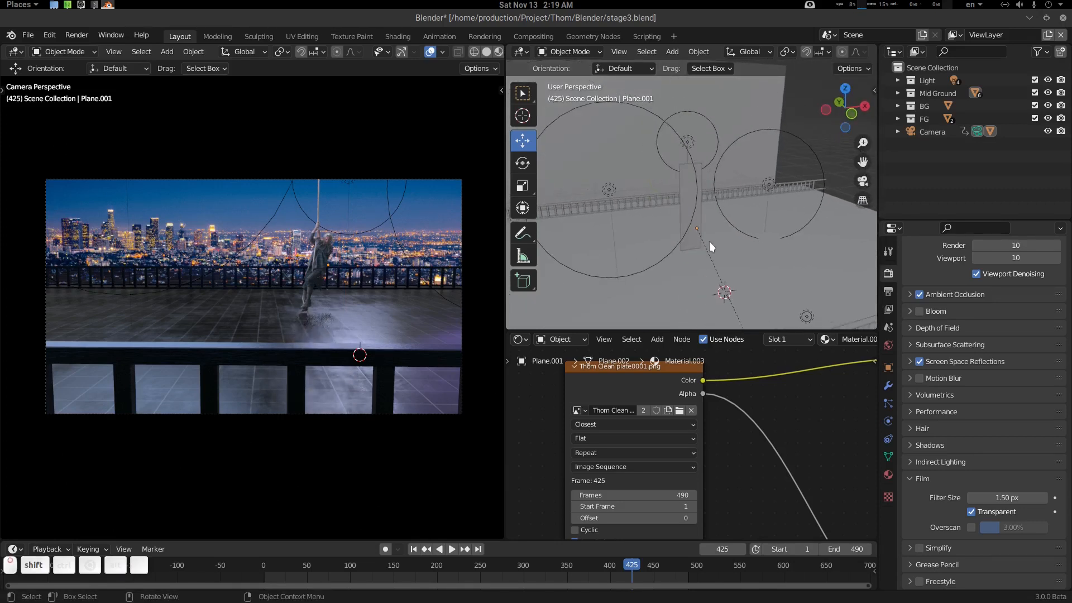
pyautogui.keyDown('shift'); pyautogui.moveTo(659, 170); pyautogui.dragTo(668, 181, button='middle'); pyautogui.keyUp('shift')
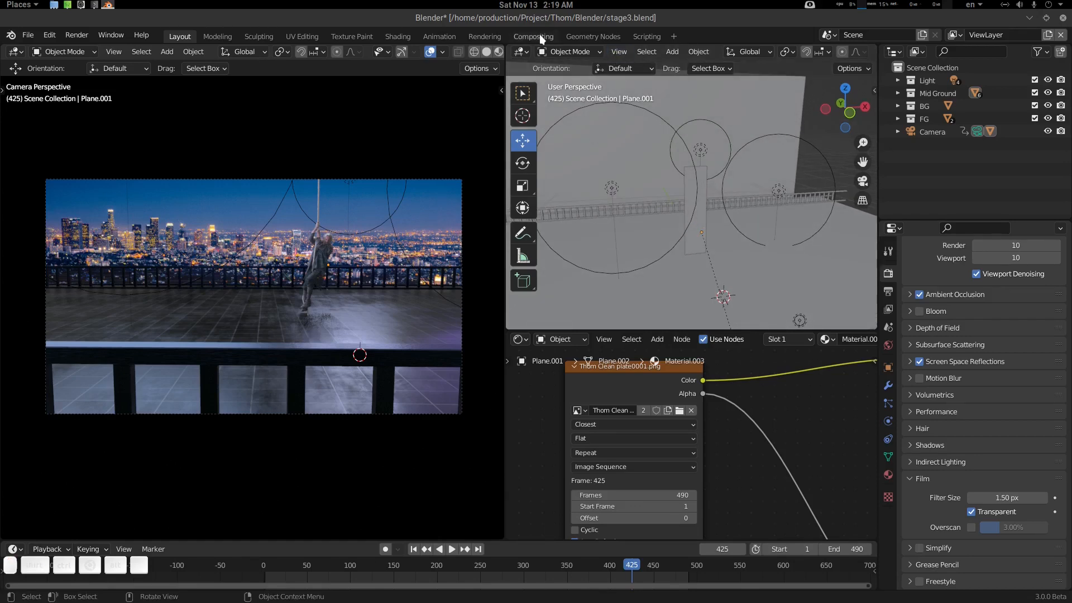
pyautogui.click(539, 36)
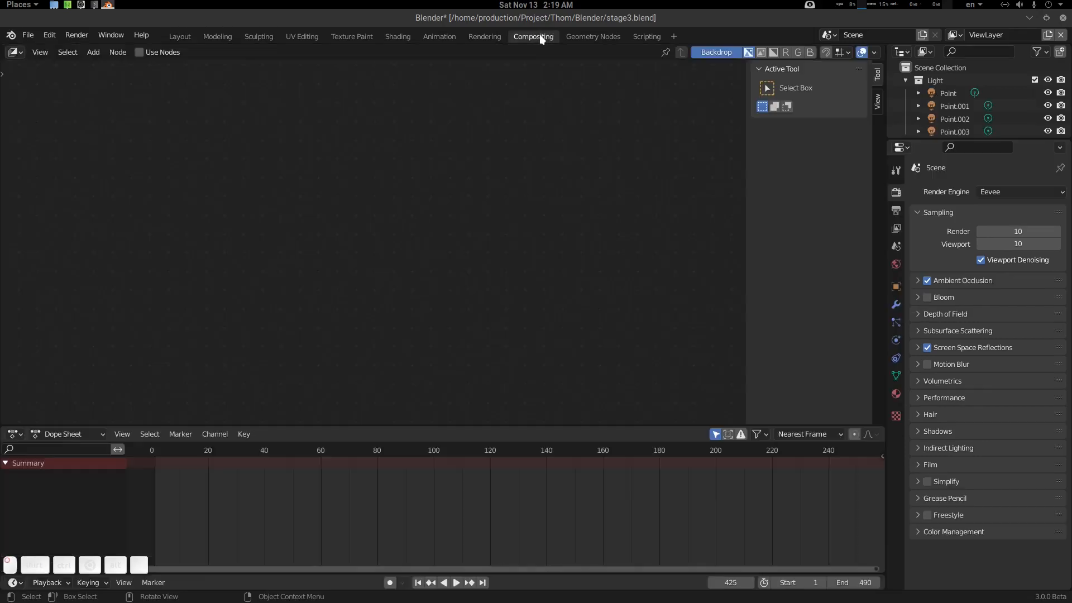
pyautogui.click(180, 36)
# - Import the Compositor VSE pipeline template and choose its Comp.001 scene
pyautogui.click(28, 34)
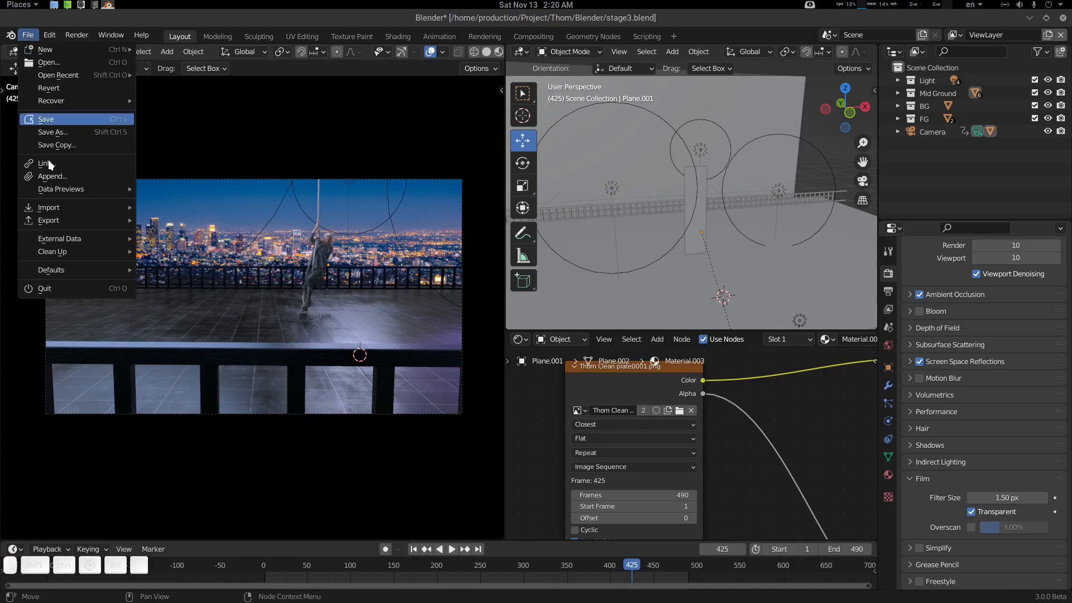
pyautogui.moveTo(55, 207)
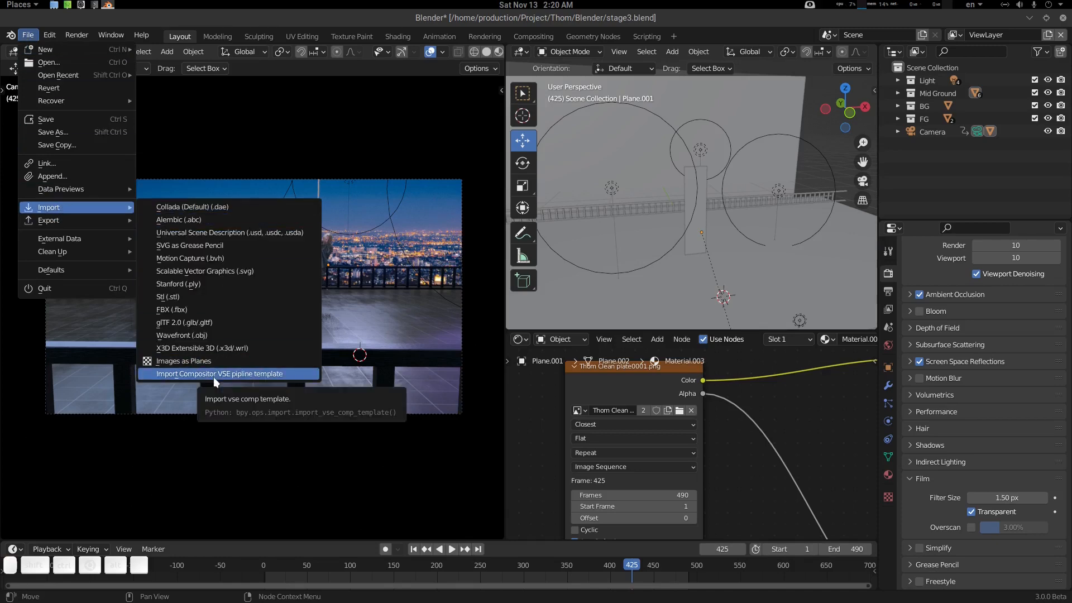
pyautogui.click(279, 375)
pyautogui.moveTo(400, 335); pyautogui.dragTo(400, 359)
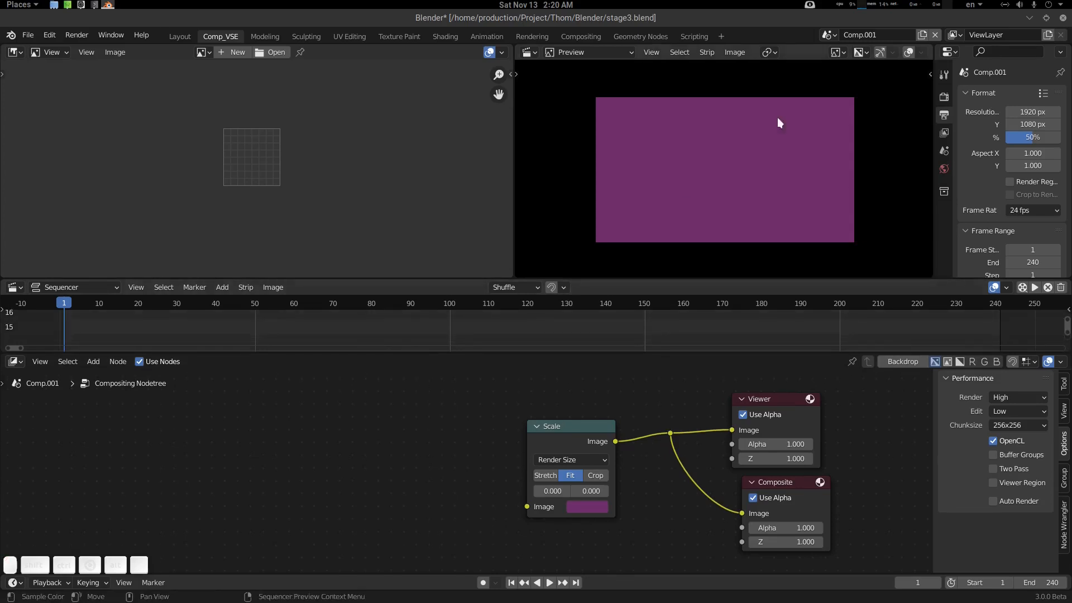
pyautogui.click(835, 34)
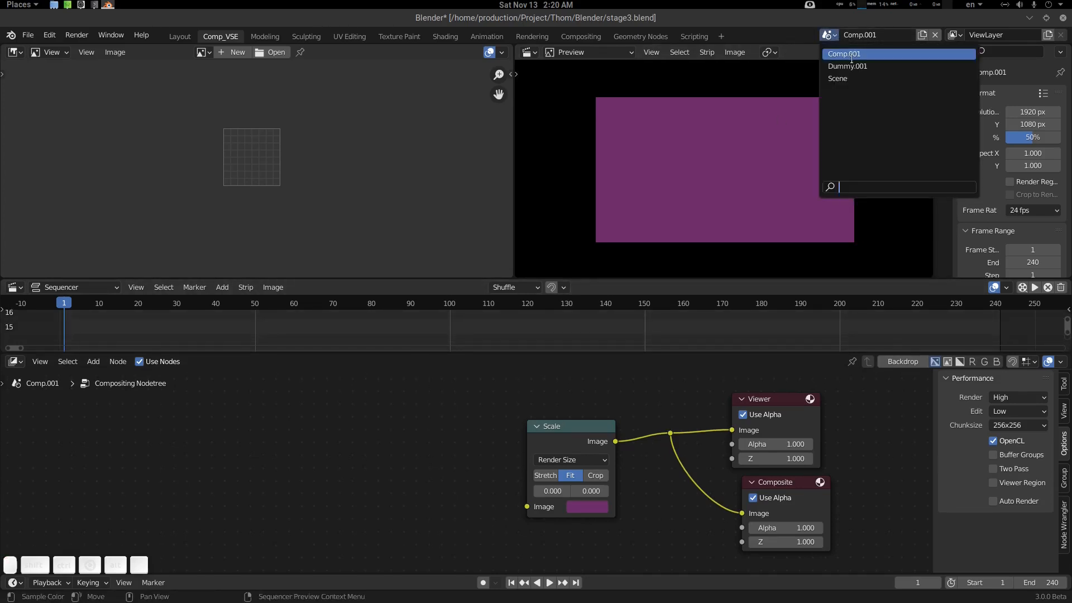
pyautogui.click(843, 54)
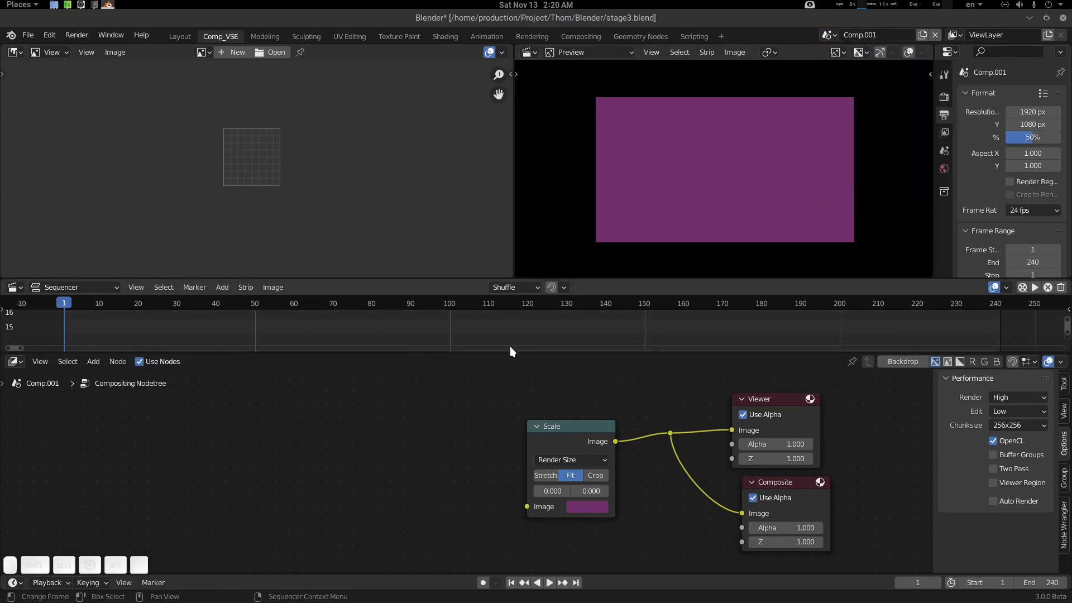
# - Enlarge the compositing node area and set the Comp.001 scene's frame rate to 30 fps
pyautogui.moveTo(521, 352); pyautogui.dragTo(524, 330)
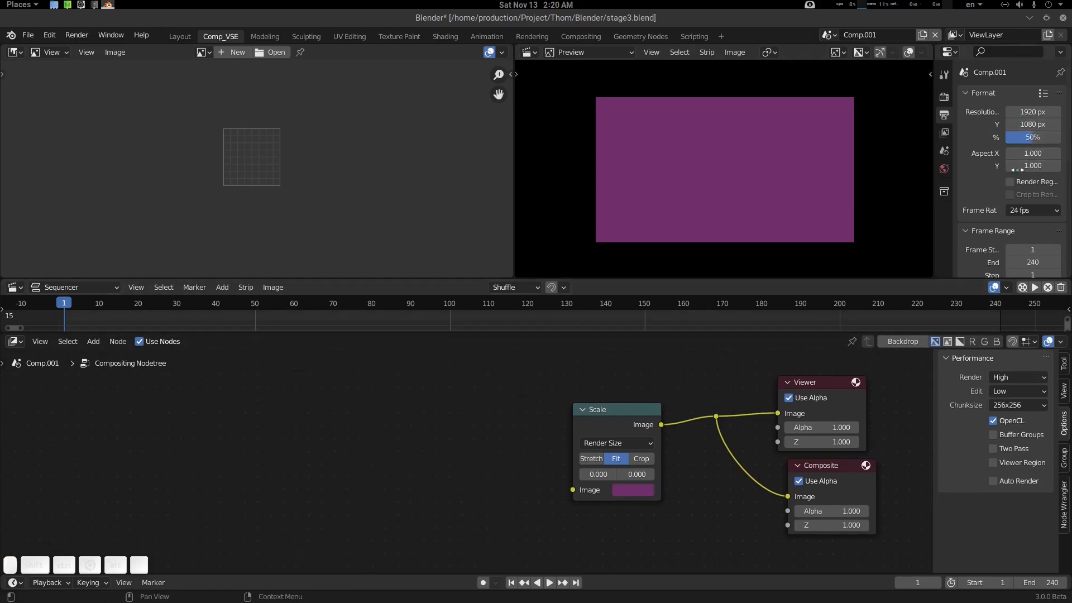
pyautogui.click(1030, 210)
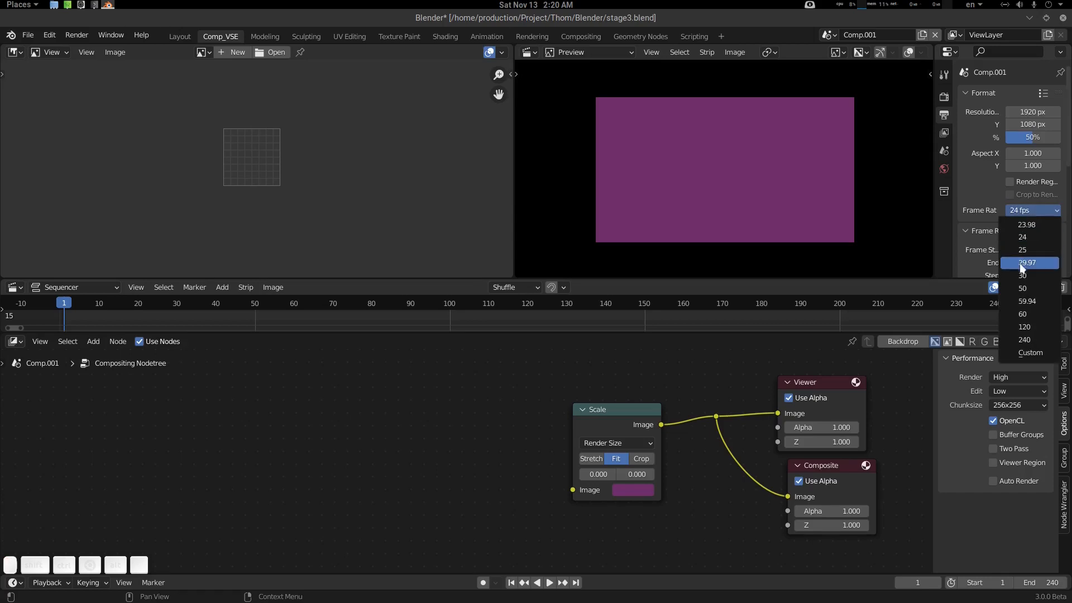
pyautogui.click(1028, 273)
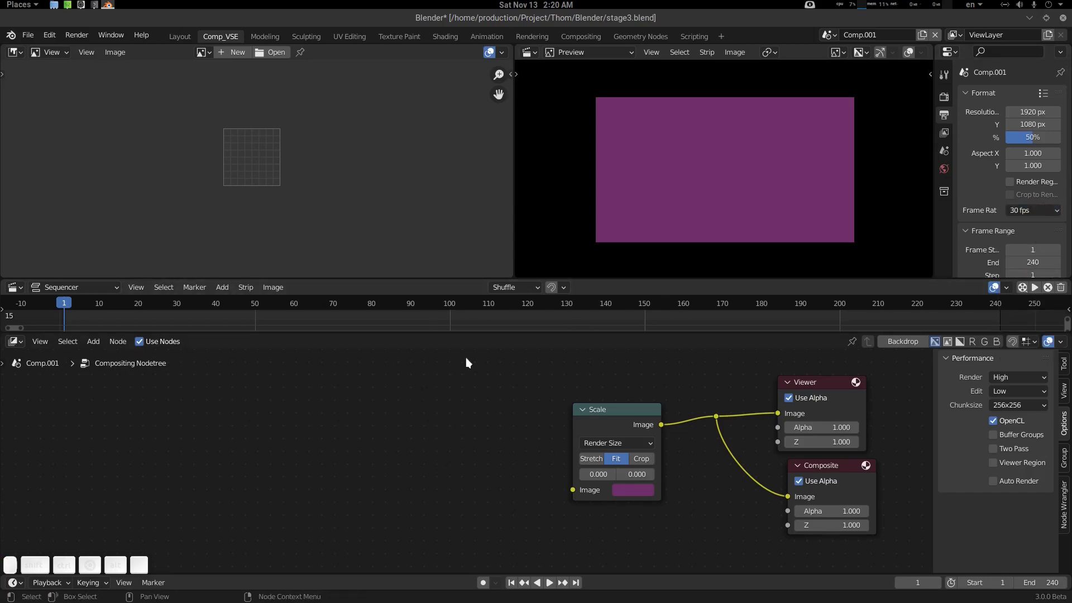
# - Add a Render Layers node in the empty area ahead of the Scale node in the compositing tree
pyautogui.click(1032, 262)
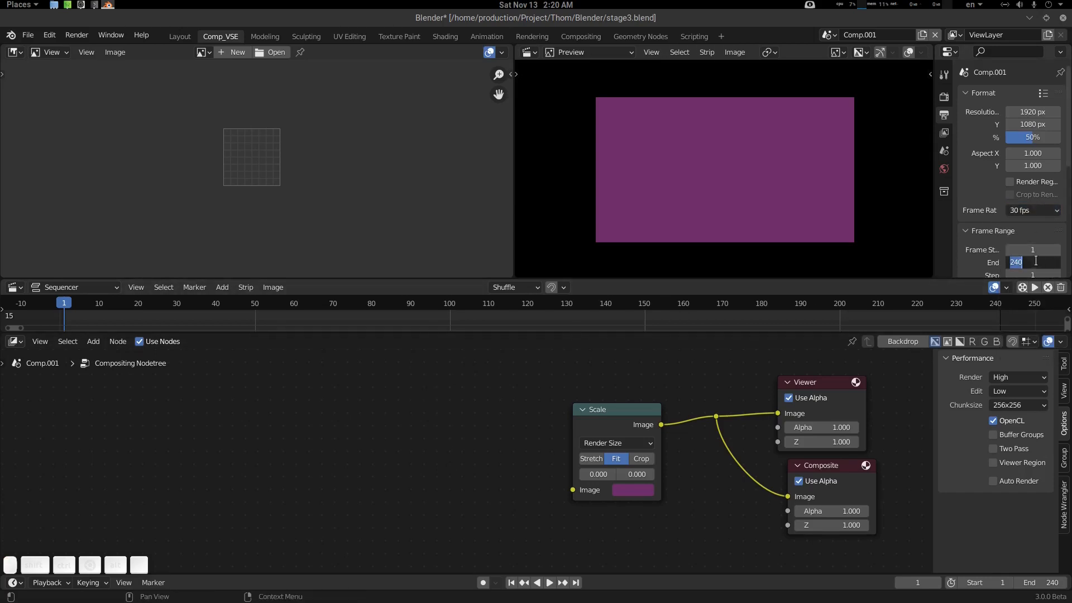
pyautogui.press('Escape')
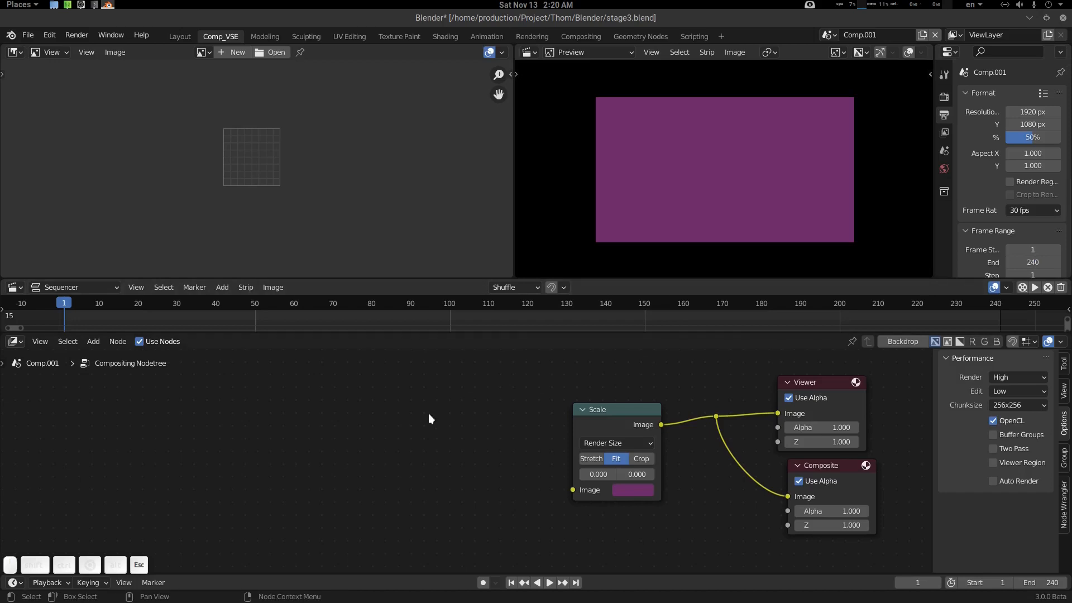
pyautogui.hotkey('shift', 'a')
pyautogui.click(352, 372)
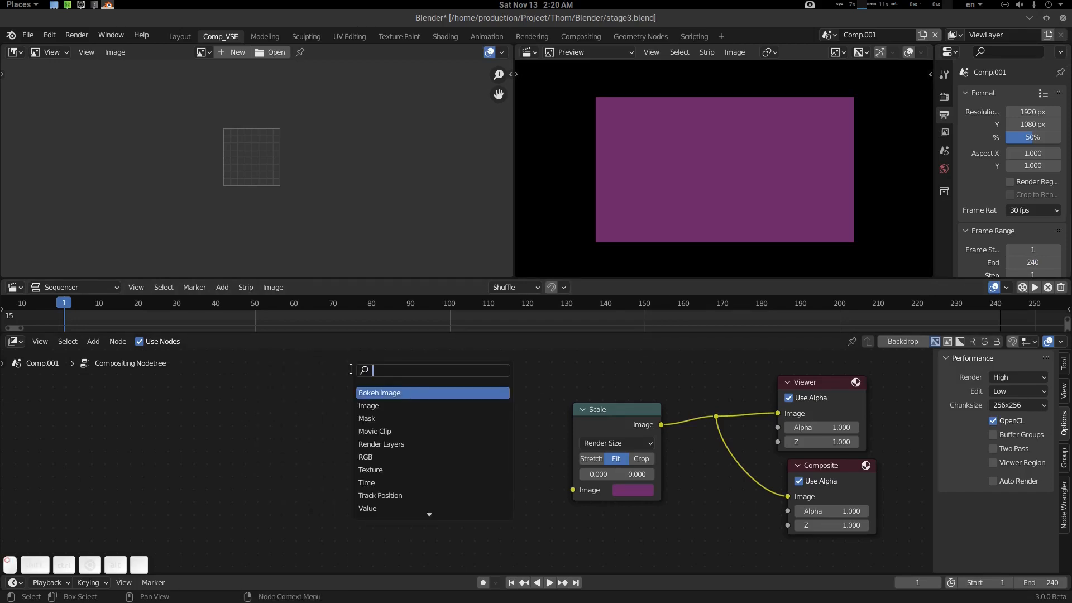
pyautogui.write('rende')
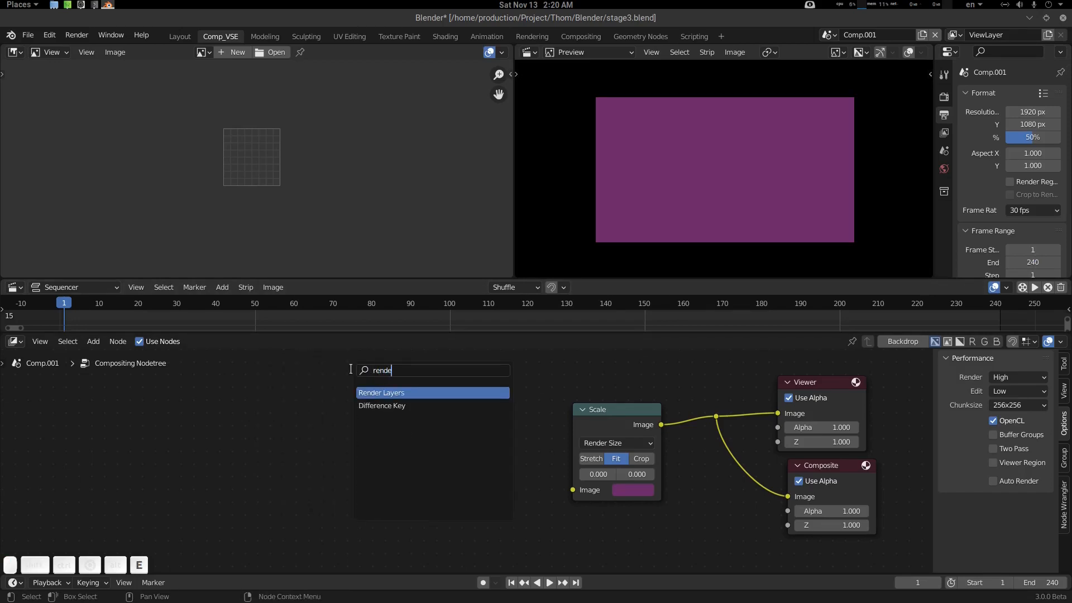
pyautogui.press('Return')
pyautogui.click(402, 427)
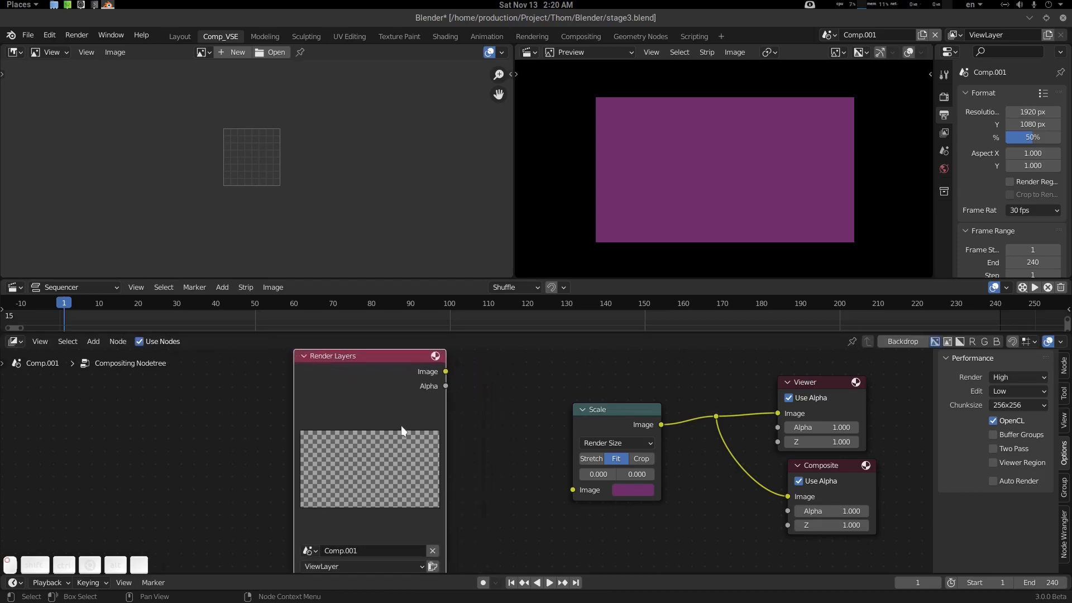
# - Set the Render Layers node's source scene to Scene and connect its image output to the Viewer
pyautogui.scroll(-2, 401, 436)
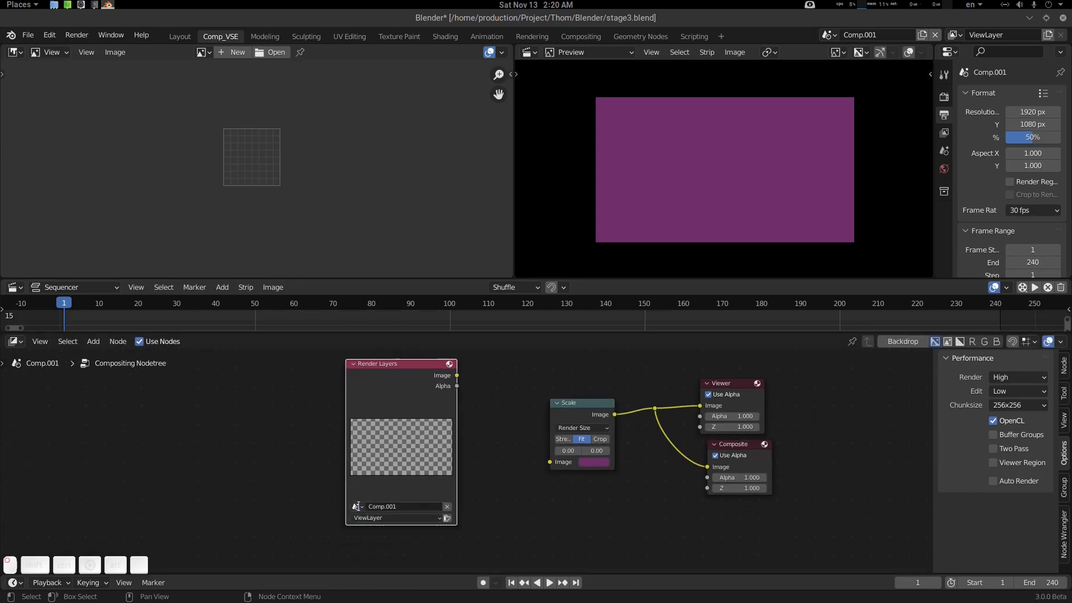
pyautogui.click(356, 506)
pyautogui.click(384, 431)
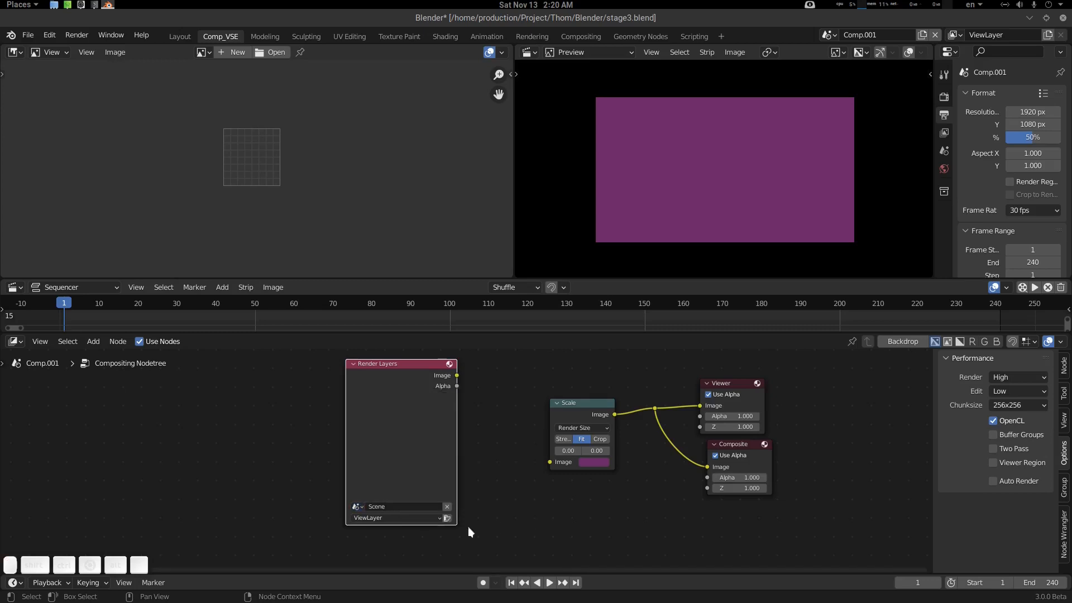
pyautogui.click(395, 518)
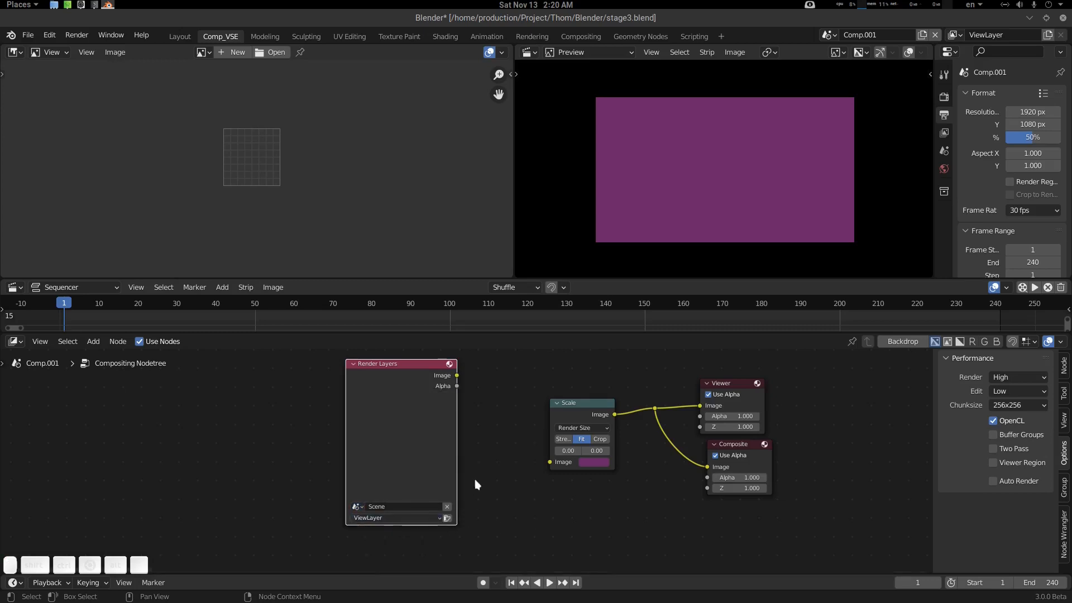
pyautogui.keyDown('ctrl'); pyautogui.keyDown('shift'); pyautogui.click(420, 365); pyautogui.keyUp('shift'); pyautogui.keyUp('ctrl')
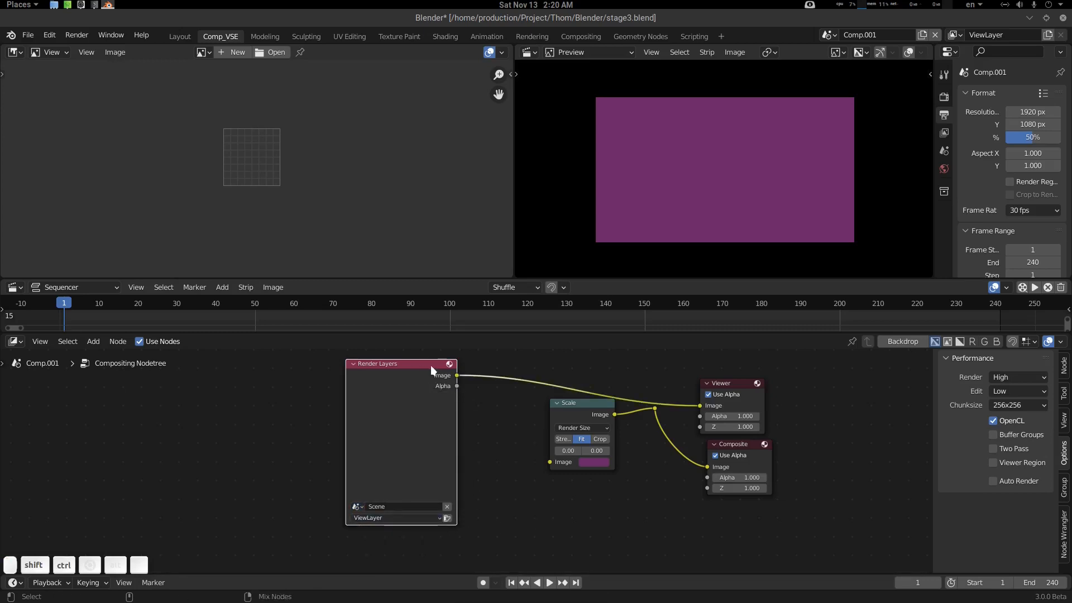
# - Display Viewer Node.001 in the image editor, refresh it with a short playback and go to frame 12
pyautogui.click(204, 52)
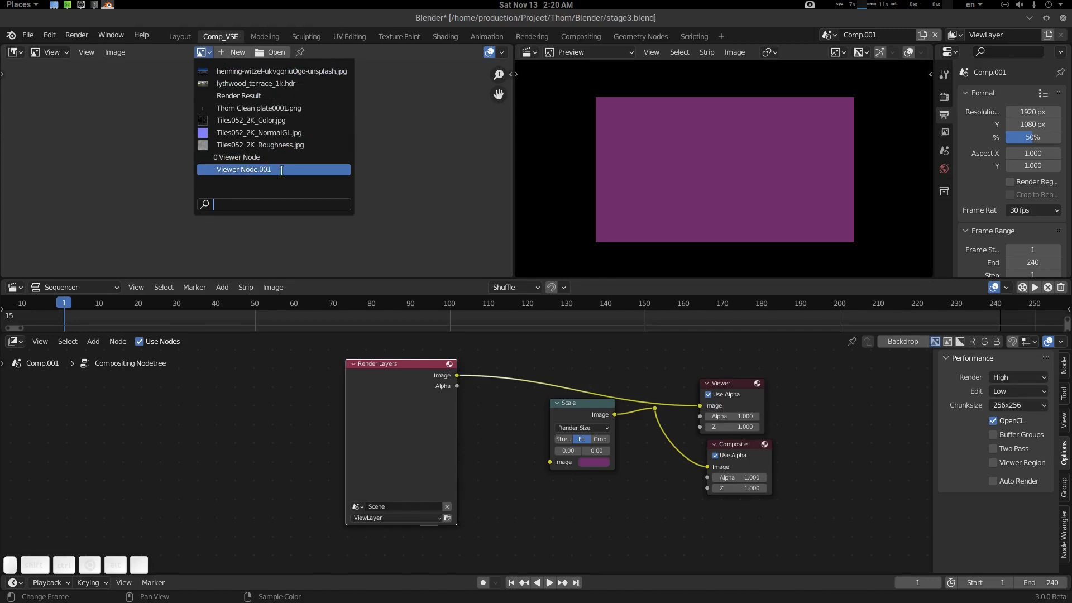
pyautogui.click(263, 169)
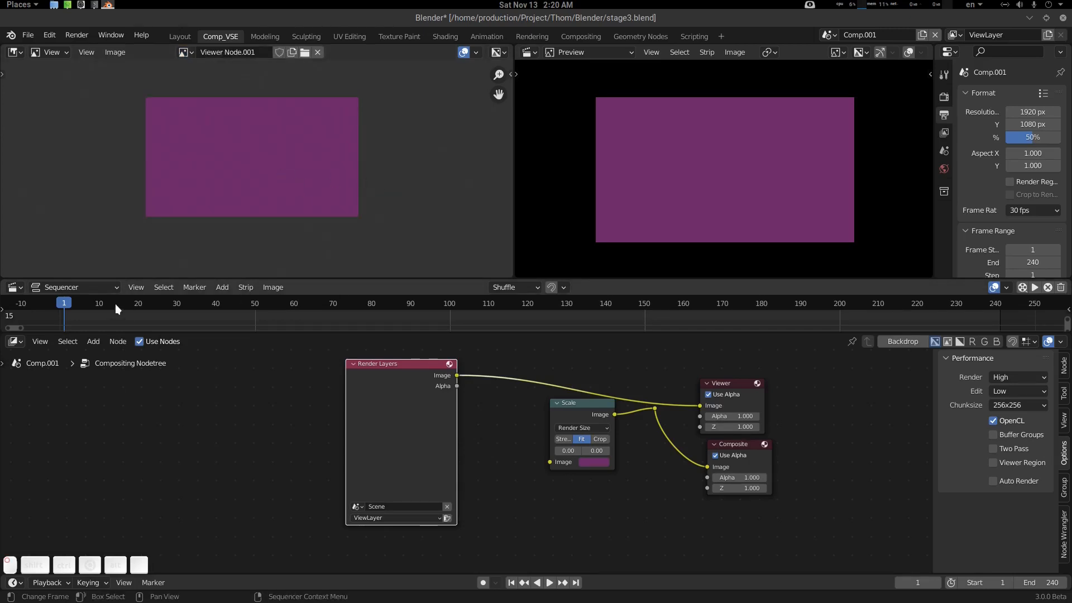
pyautogui.press('space')
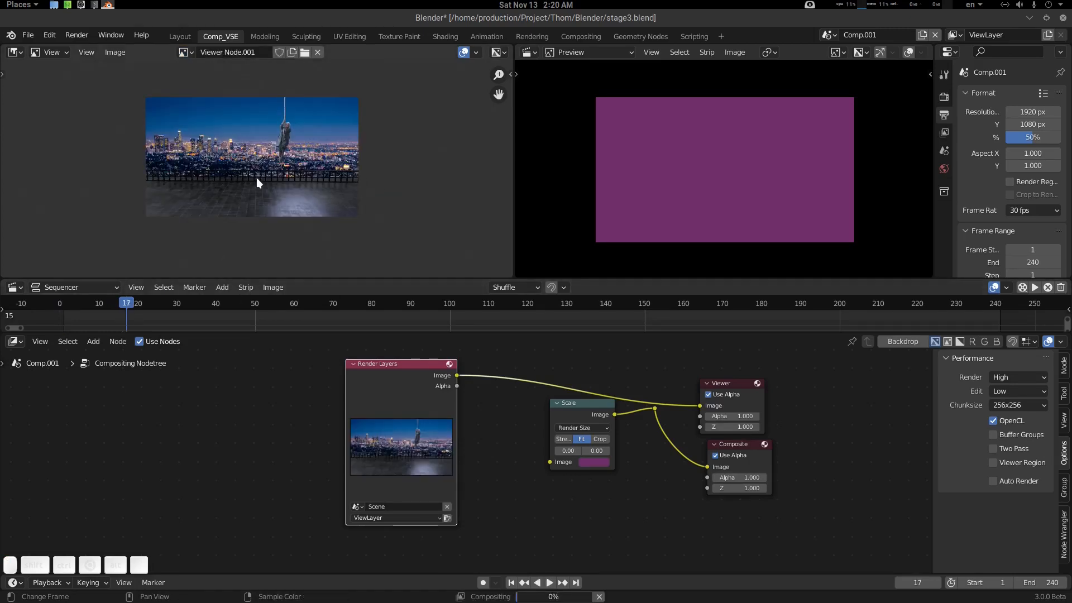
pyautogui.press('space')
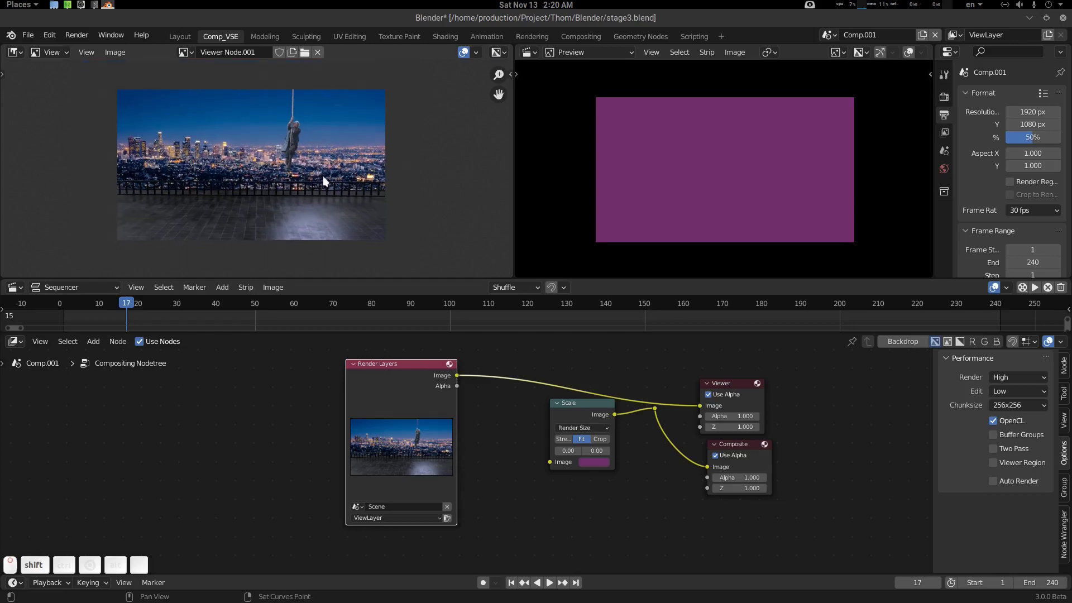
pyautogui.click(107, 300)
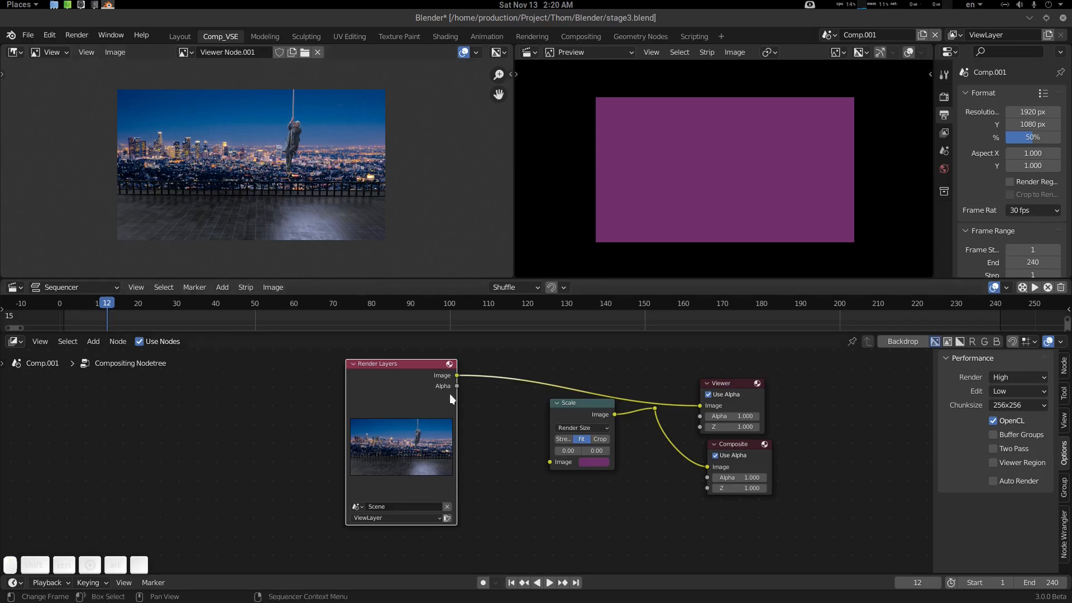
# - Space the Render Layers node well away from the Scale node and set its view layer to BG
pyautogui.moveTo(467, 404); pyautogui.dragTo(497, 405, button='middle')
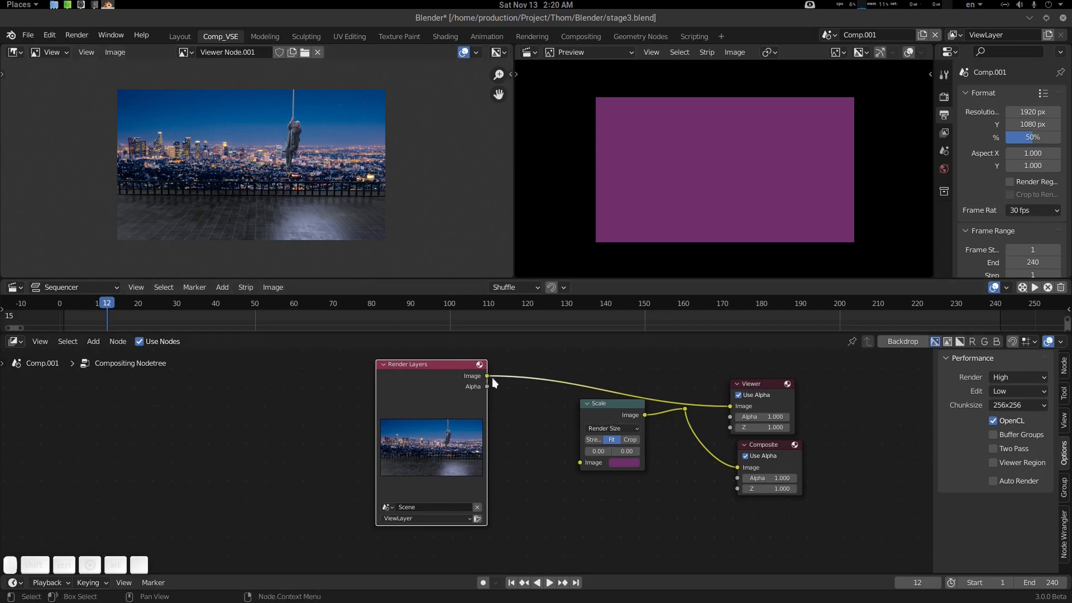
pyautogui.moveTo(491, 378); pyautogui.dragTo(729, 408)
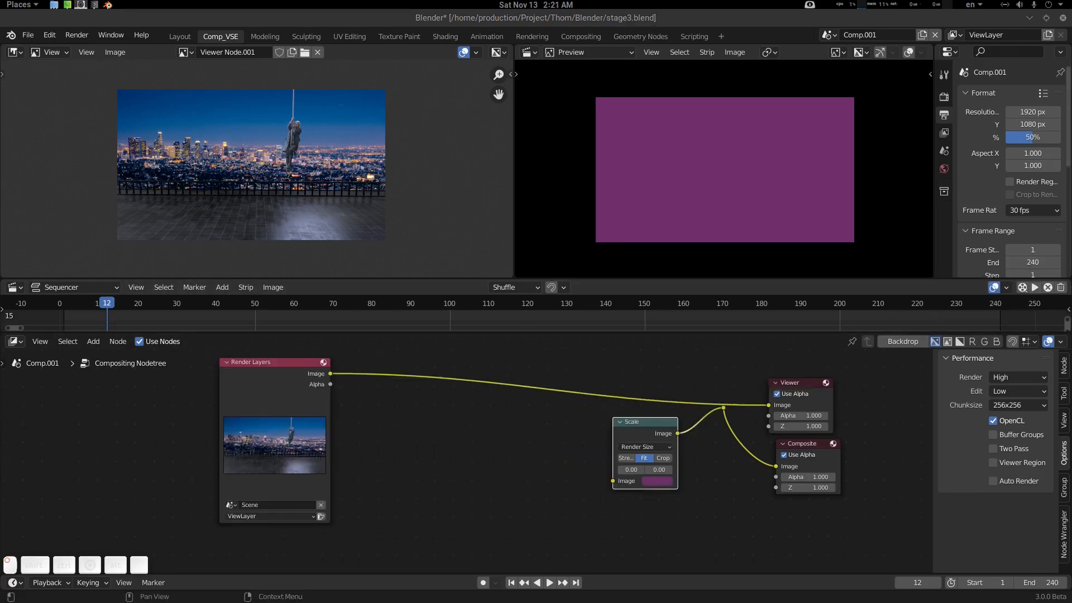
pyautogui.click(300, 365)
pyautogui.moveTo(301, 365); pyautogui.dragTo(329, 355, button='middle')
pyautogui.scroll(1, 347, 457)
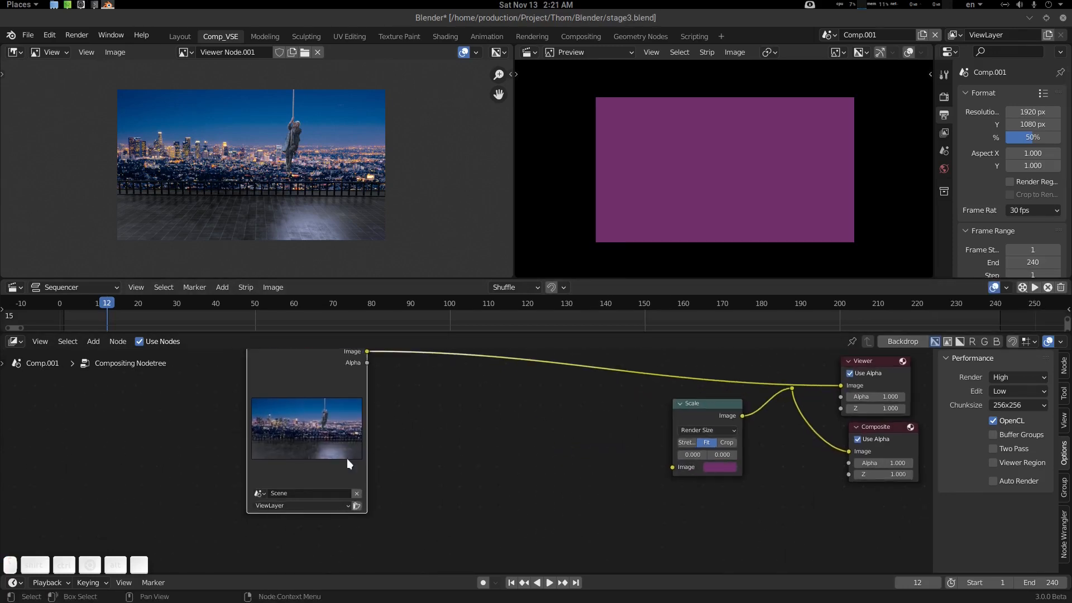
pyautogui.click(297, 506)
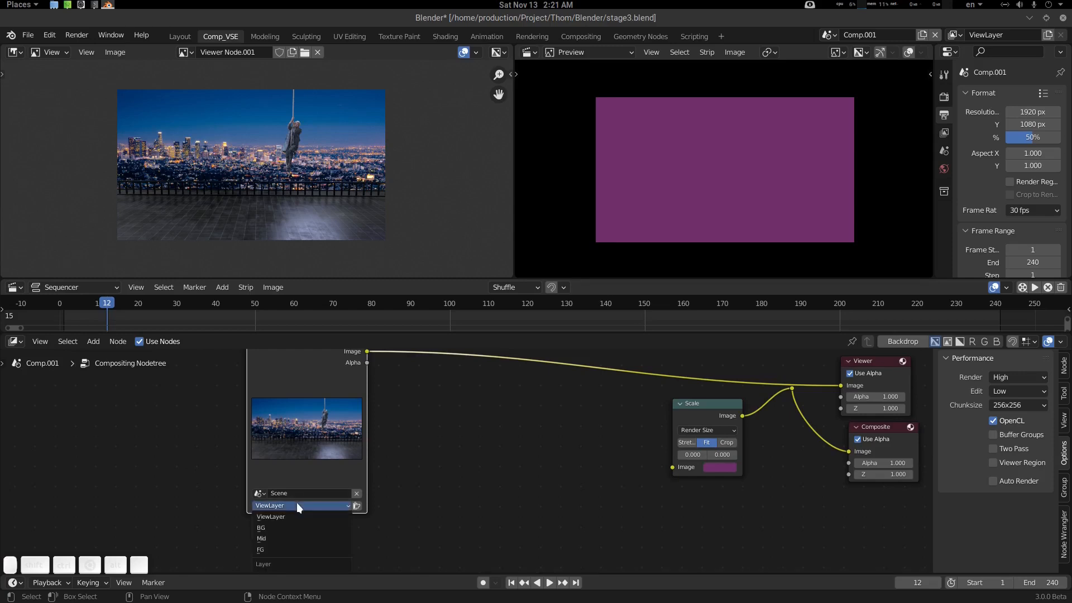
pyautogui.click(280, 528)
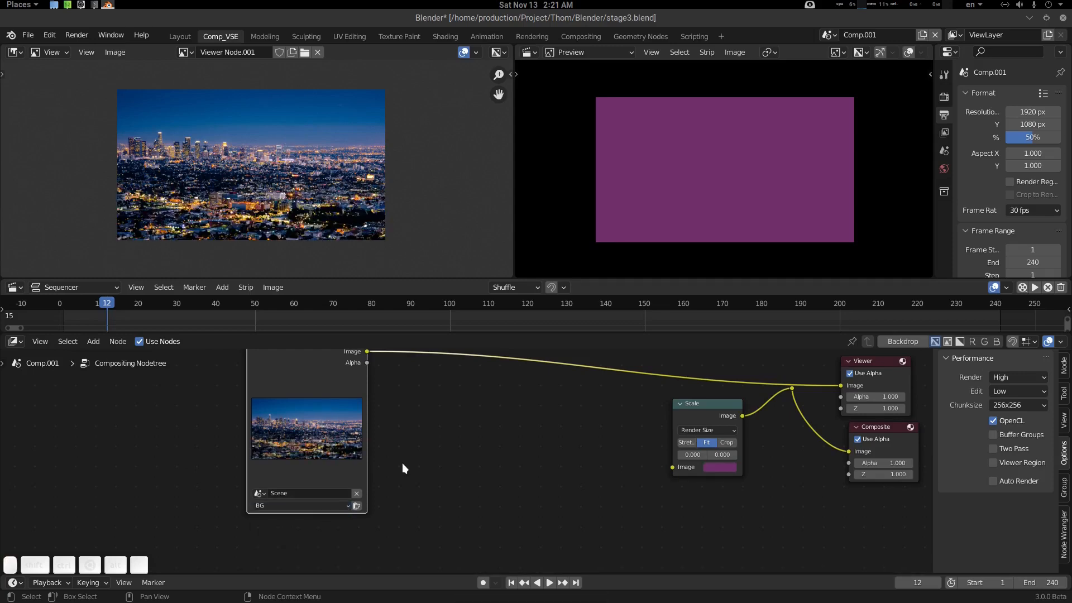
# - Duplicate the BG Render Layers node below the original and set the copy's view layer to Mid
pyautogui.scroll(-1, 402, 463)
pyautogui.moveTo(368, 382); pyautogui.dragTo(381, 393, button='middle')
pyautogui.moveTo(382, 398); pyautogui.dragTo(287, 360)
pyautogui.hotkey('shift', 'd')
pyautogui.click(415, 436)
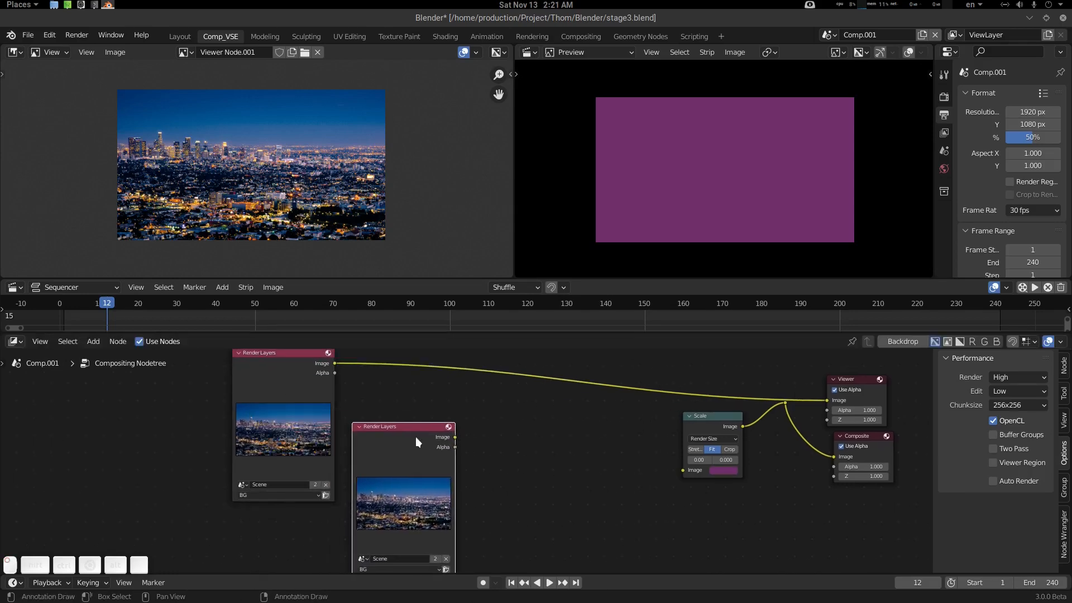
pyautogui.moveTo(416, 436); pyautogui.dragTo(440, 383, button='middle')
pyautogui.click(366, 502)
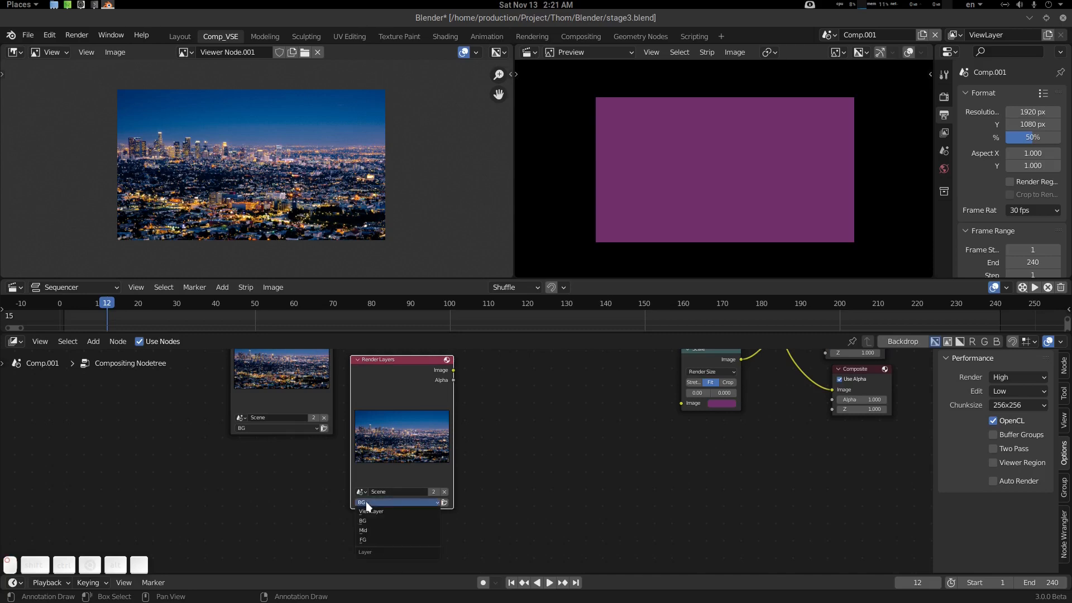
pyautogui.click(376, 530)
pyautogui.scroll(-2, 460, 423)
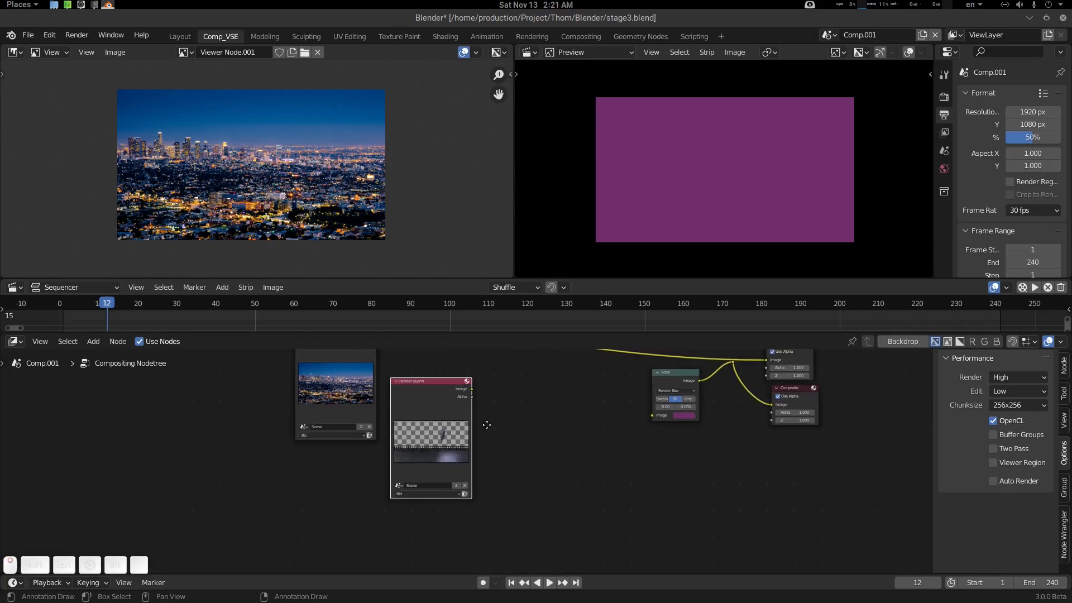
# - Insert a Mix node into the link between the BG Render Layers node and the Viewer
pyautogui.scroll(-1, 478, 412)
pyautogui.hotkey('shift', 'a')
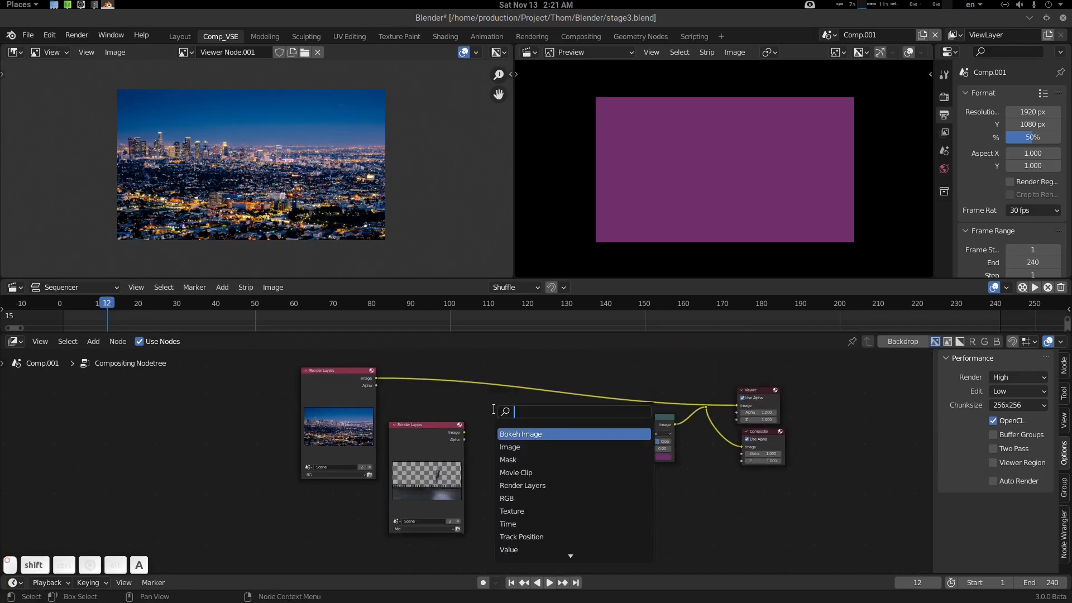
pyautogui.write('mix')
pyautogui.press('Return')
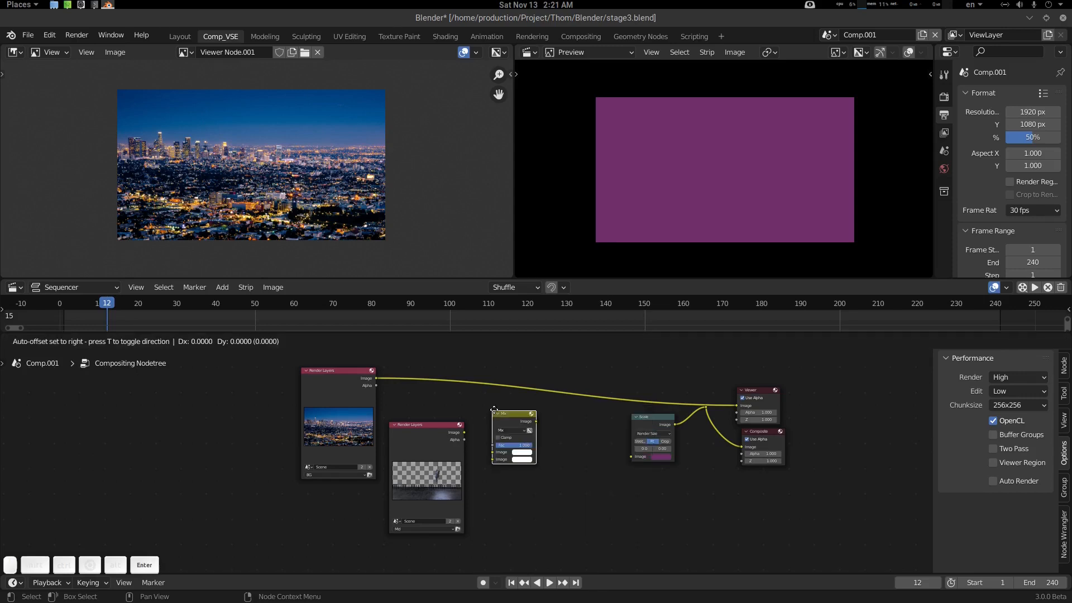
pyautogui.click(507, 390)
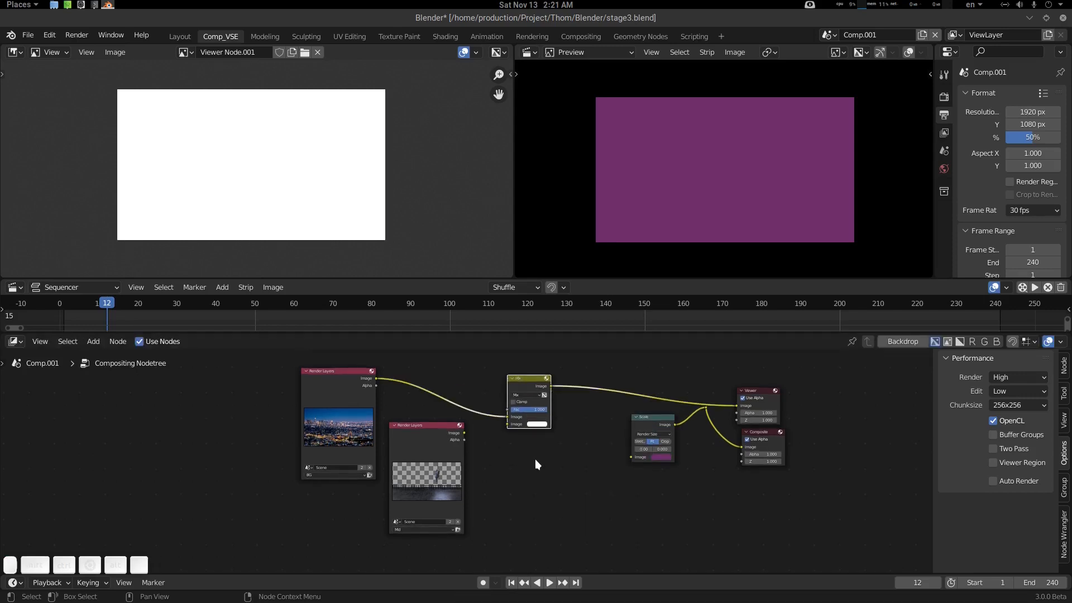
# - Route the Mix output into the Scale node's image input and connect the scaled result's reroute point to the Viewer
pyautogui.scroll(2, 534, 459)
pyautogui.moveTo(549, 441); pyautogui.dragTo(491, 476, button='middle')
pyautogui.moveTo(524, 393); pyautogui.dragTo(638, 490)
pyautogui.moveTo(735, 422); pyautogui.dragTo(777, 419)
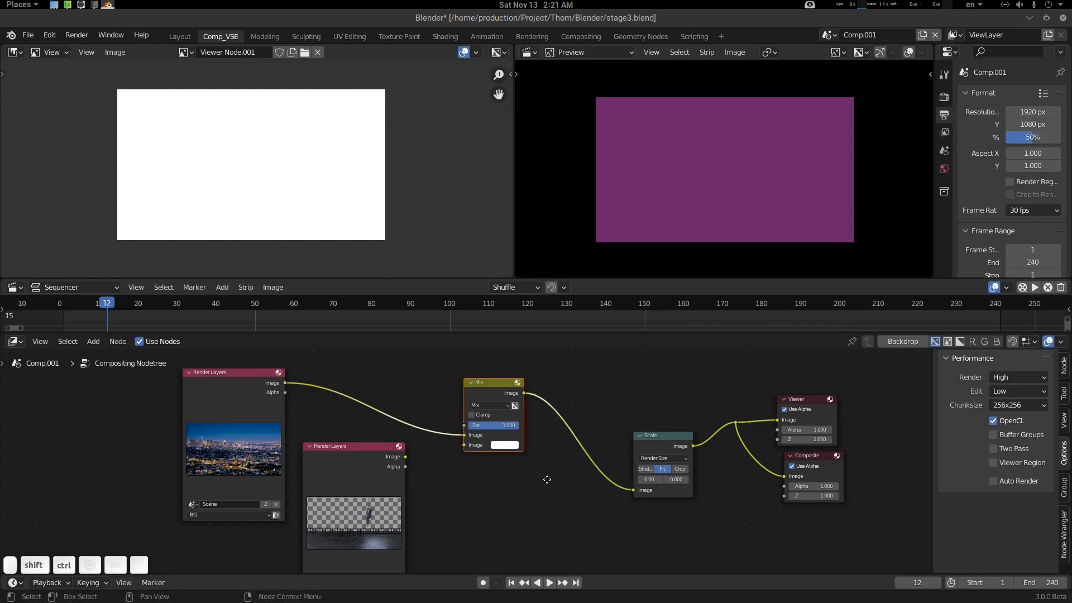
# - Wire the Mix node with BG in the first image input, Mid in the second and Mid's alpha as the factor
pyautogui.moveTo(510, 478); pyautogui.dragTo(582, 446, button='middle')
pyautogui.moveTo(418, 416); pyautogui.dragTo(426, 427)
pyautogui.moveTo(537, 405); pyautogui.dragTo(523, 419, button='middle')
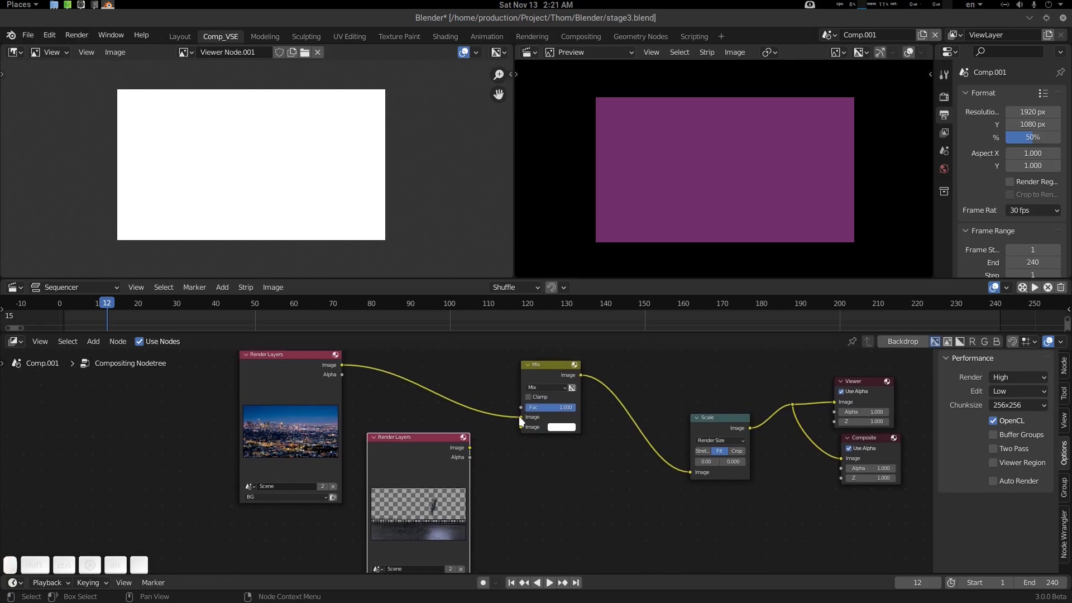
pyautogui.moveTo(519, 417); pyautogui.dragTo(524, 426)
pyautogui.moveTo(470, 448); pyautogui.dragTo(521, 418)
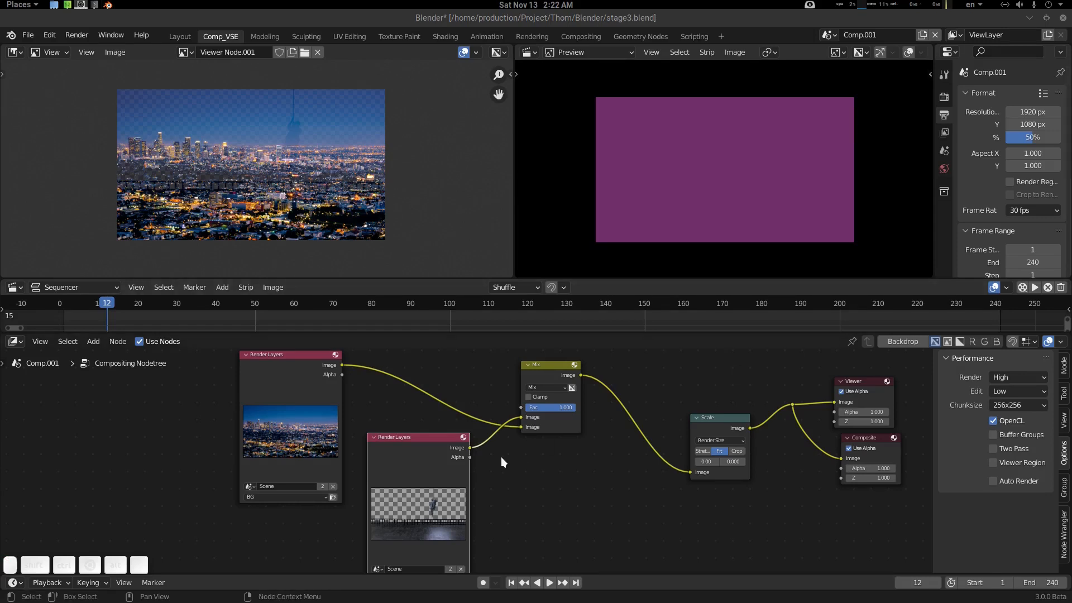
pyautogui.moveTo(470, 457); pyautogui.dragTo(522, 407)
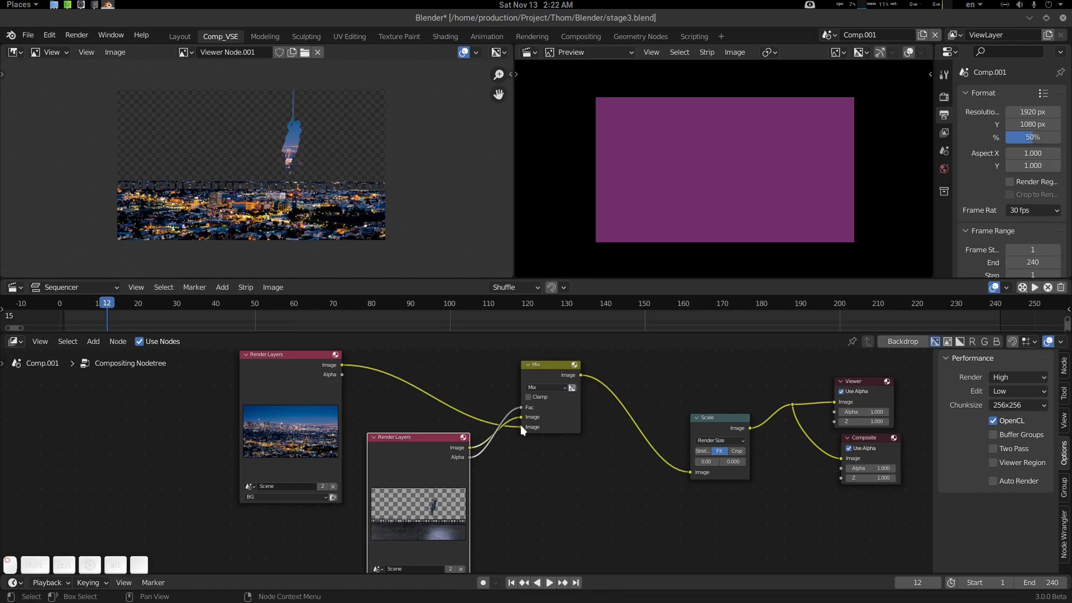
pyautogui.moveTo(522, 427); pyautogui.dragTo(524, 417)
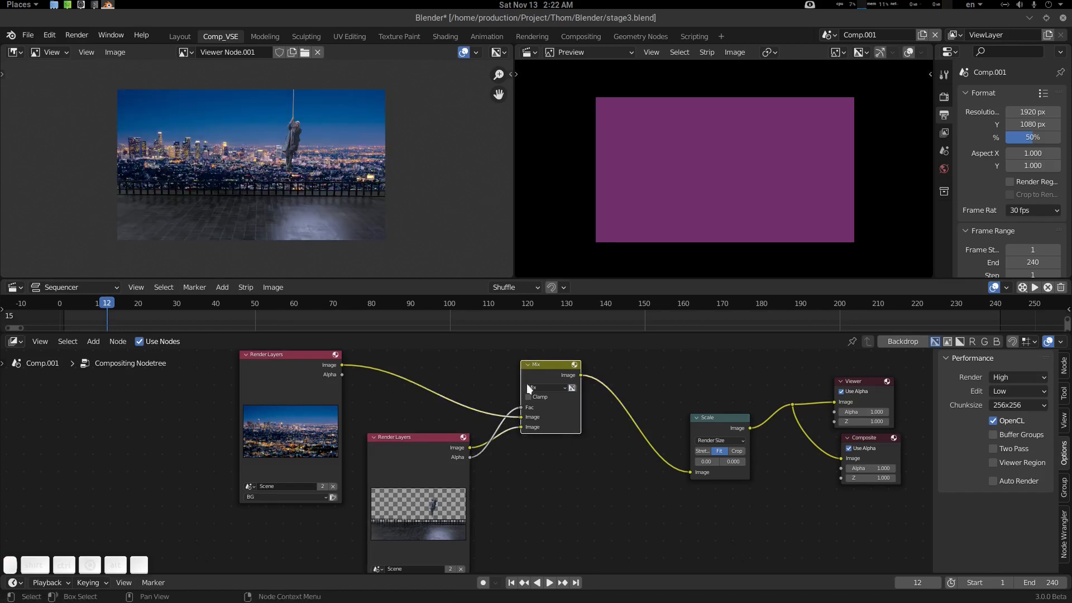
pyautogui.moveTo(589, 475); pyautogui.dragTo(608, 474, button='middle')
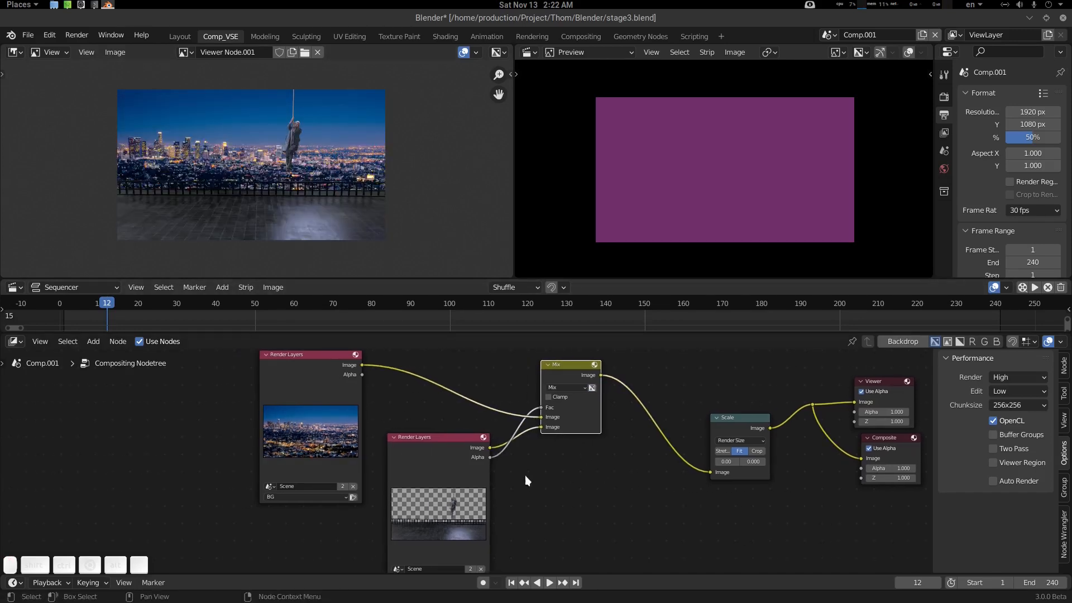
# - Insert a second Mix node into the link between the first Mix node and the Scale node
pyautogui.moveTo(518, 457); pyautogui.dragTo(492, 421, button='middle')
pyautogui.scroll(-2, 492, 422)
pyautogui.moveTo(635, 411); pyautogui.dragTo(534, 448, button='middle')
pyautogui.click(499, 448)
pyautogui.hotkey('shift', 'a')
pyautogui.click(487, 444)
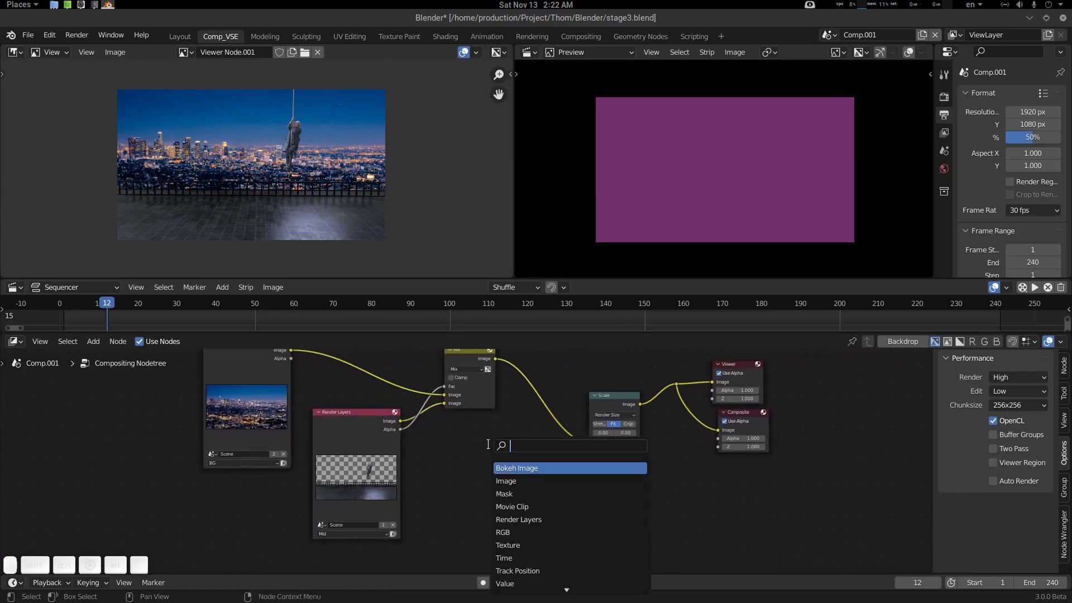
pyautogui.write('mix')
pyautogui.press('Return')
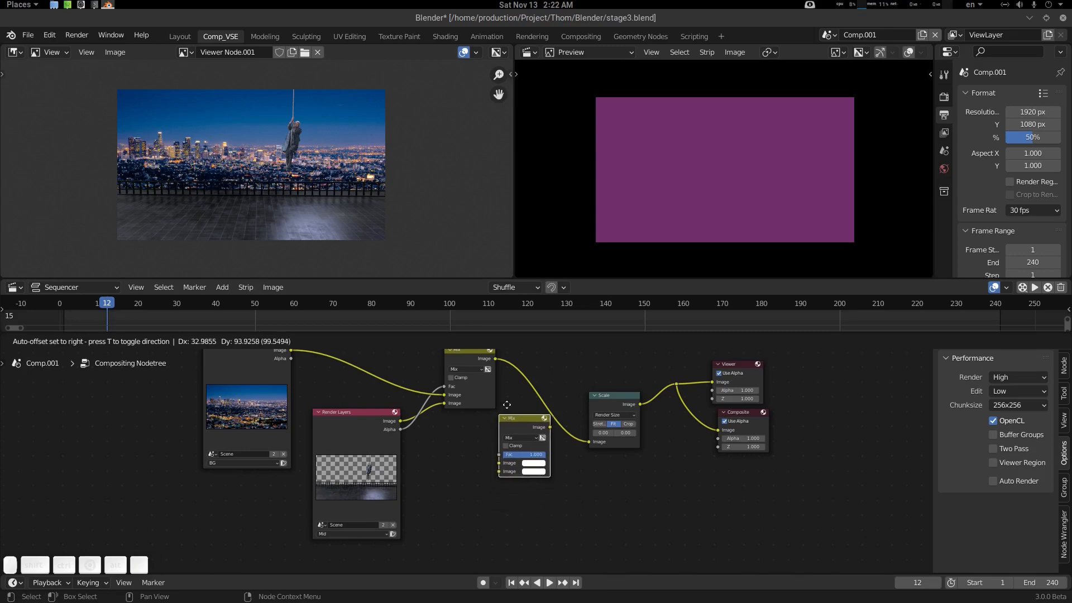
pyautogui.click(507, 404)
# - Duplicate the Mid Render Layers node beside the second Mix node and set the copy's view layer to FG
pyautogui.scroll(2, 507, 467)
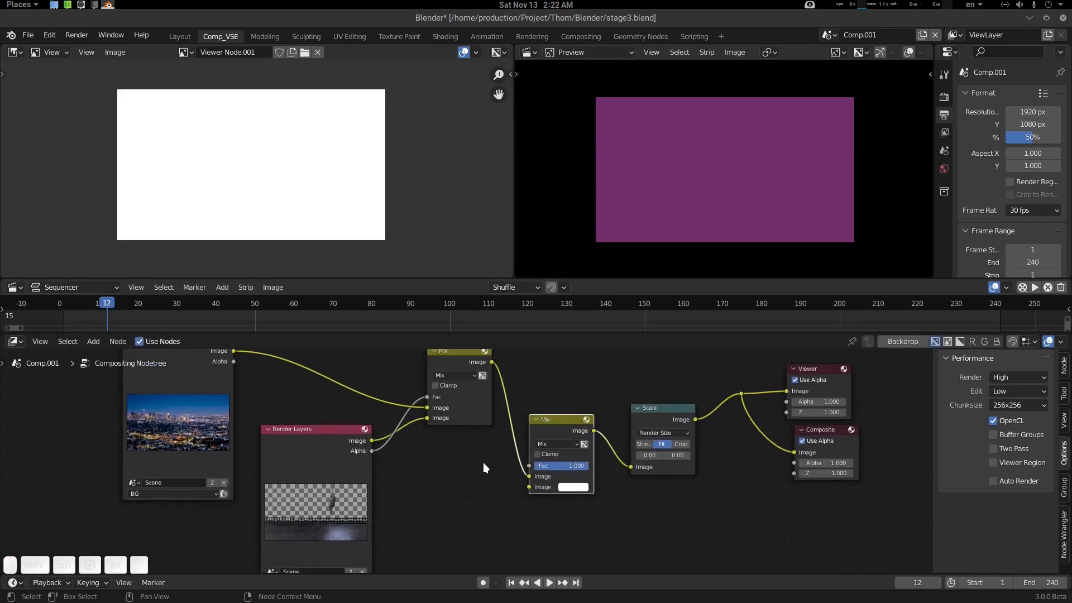
pyautogui.moveTo(357, 441); pyautogui.dragTo(362, 421, button='middle')
pyautogui.click(299, 407)
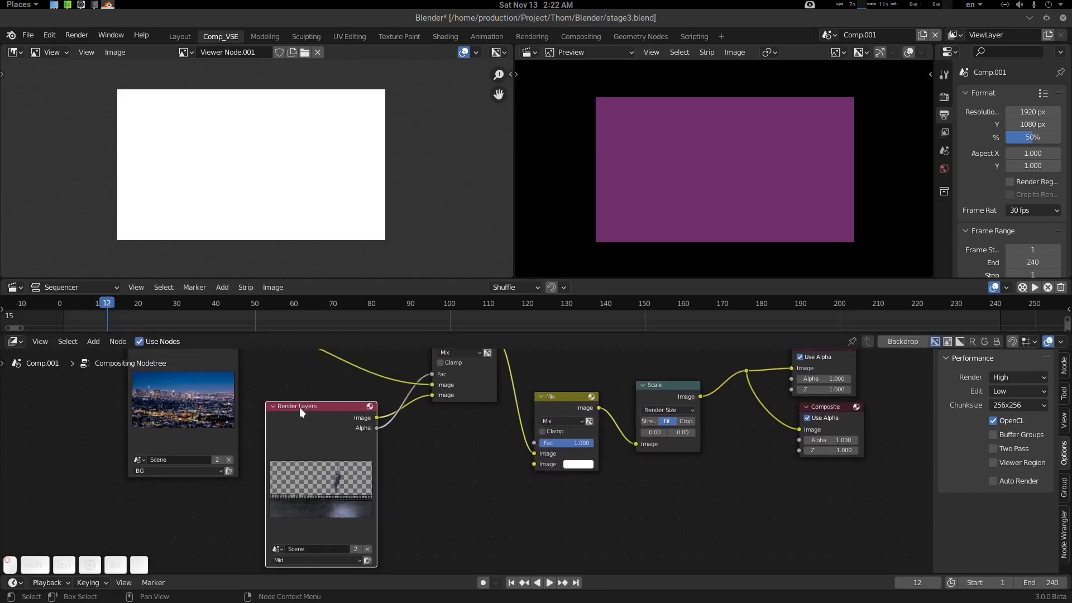
pyautogui.hotkey('shift', 'd')
pyautogui.click(439, 442)
pyautogui.moveTo(438, 442); pyautogui.dragTo(437, 353, button='middle')
pyautogui.click(419, 505)
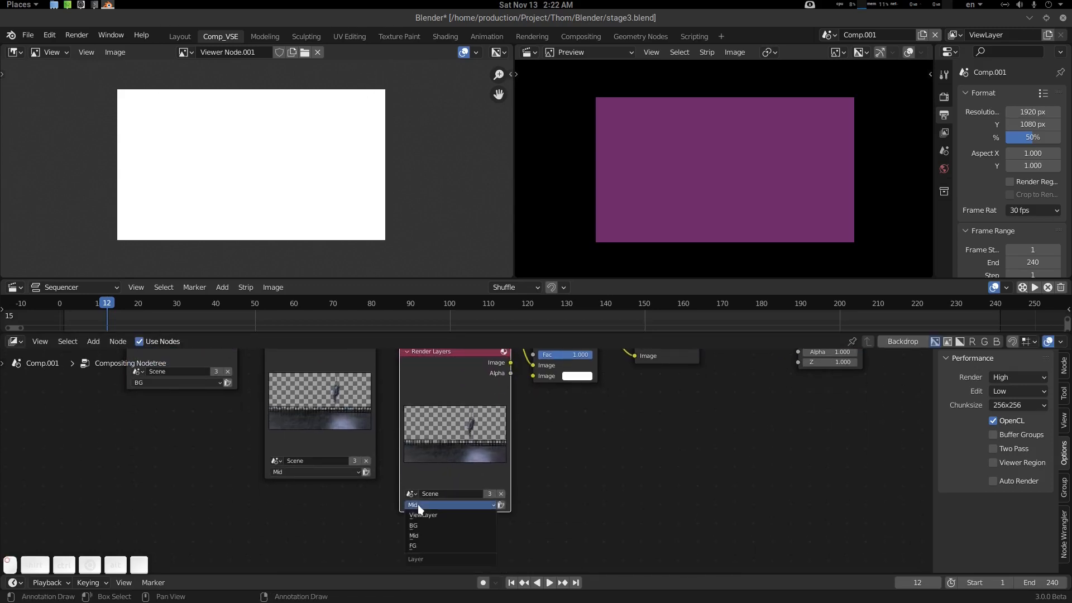
pyautogui.click(429, 545)
# - Wire the second Mix node with the first Mix result in the first image input, FG in the second and FG's alpha as the factor
pyautogui.moveTo(531, 433); pyautogui.dragTo(535, 478, button='middle')
pyautogui.moveTo(487, 403); pyautogui.dragTo(537, 399)
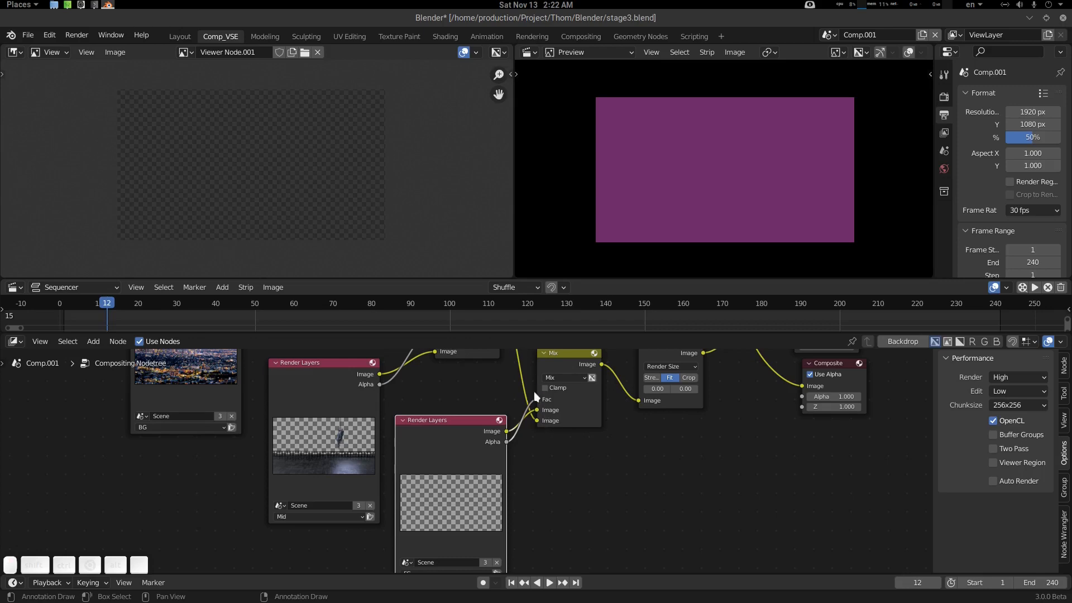
pyautogui.moveTo(439, 306); pyautogui.dragTo(445, 304)
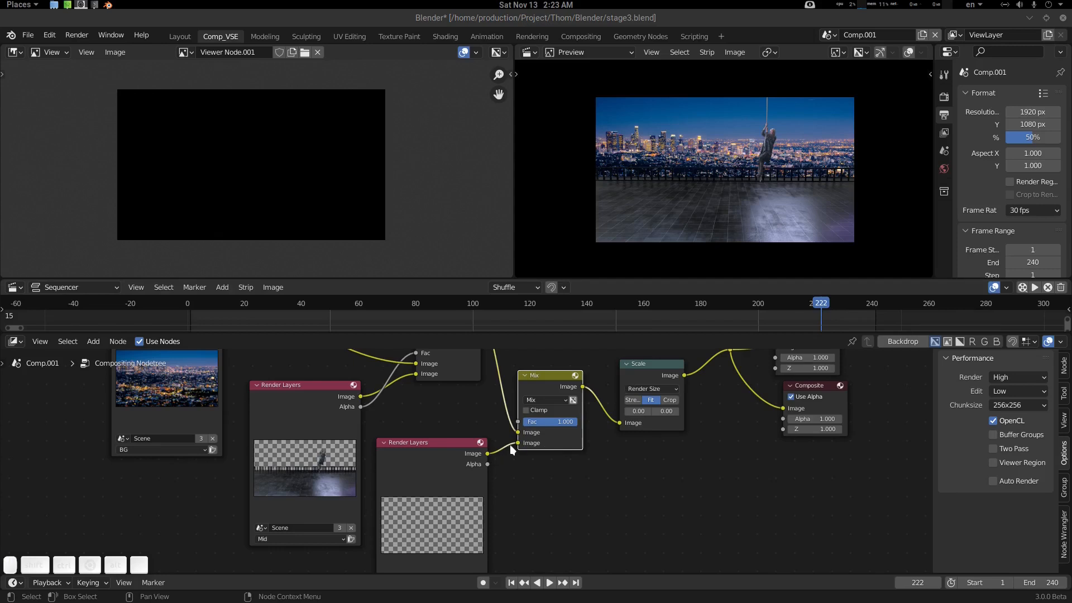
pyautogui.moveTo(510, 445); pyautogui.dragTo(522, 444)
pyautogui.moveTo(514, 454); pyautogui.dragTo(506, 445, button='middle')
pyautogui.moveTo(480, 456); pyautogui.dragTo(511, 414)
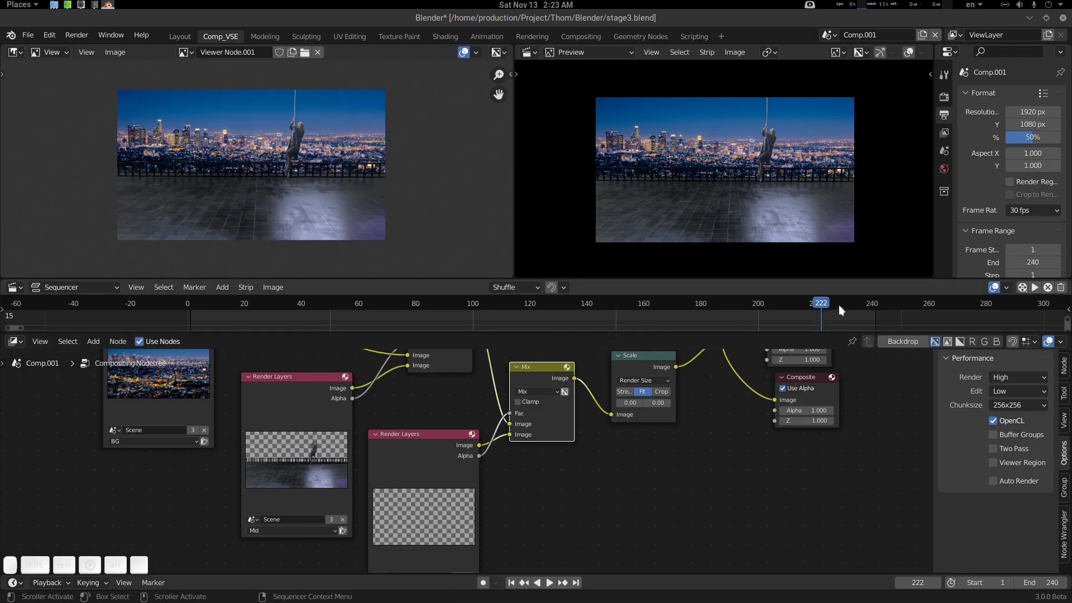
# - Set the end frame of the Comp.001 scene to 490
pyautogui.scroll(-1, 859, 313)
pyautogui.scroll(-2, 859, 313)
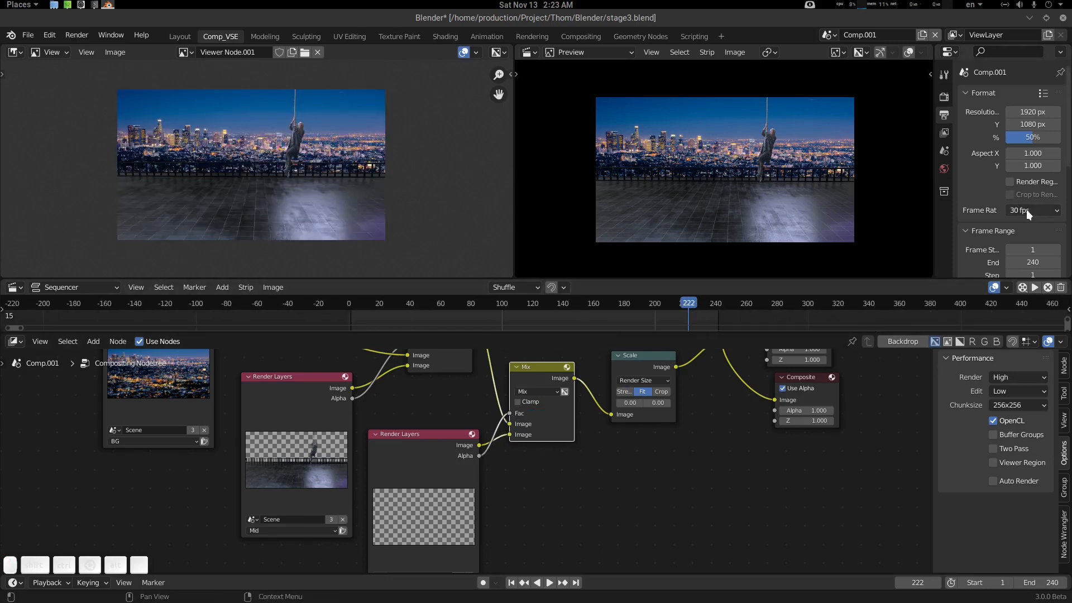
pyautogui.click(1031, 262)
pyautogui.write('49')
pyautogui.press('Return')
# - Play the composite from frame 434 to check the foreground railing, and save the file
pyautogui.scroll(-2, 805, 318)
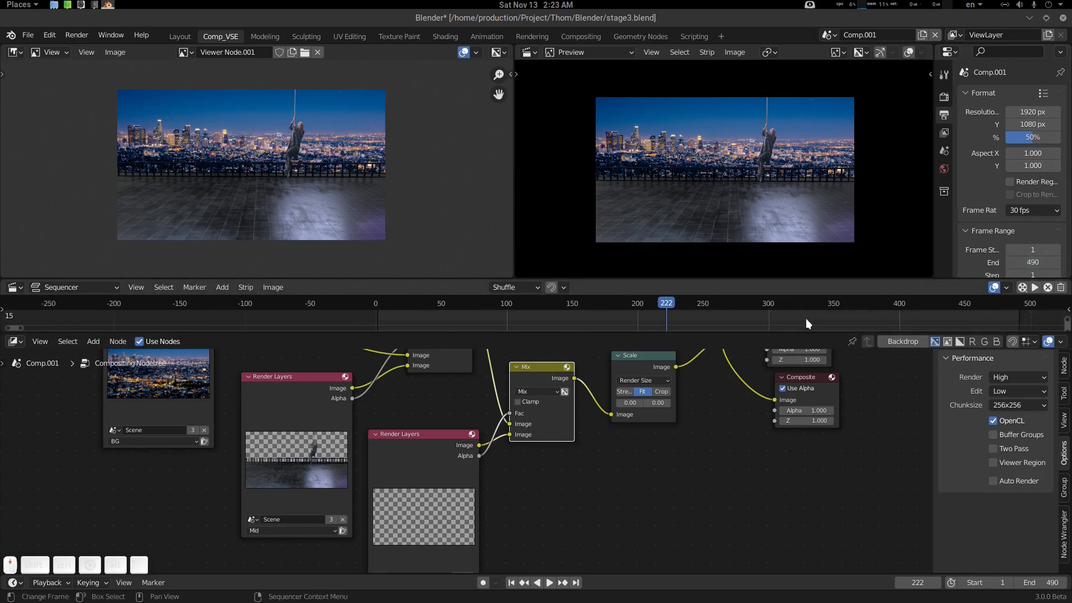
pyautogui.keyDown('ctrl'); pyautogui.hscroll(2, 808, 319); pyautogui.keyUp('ctrl')
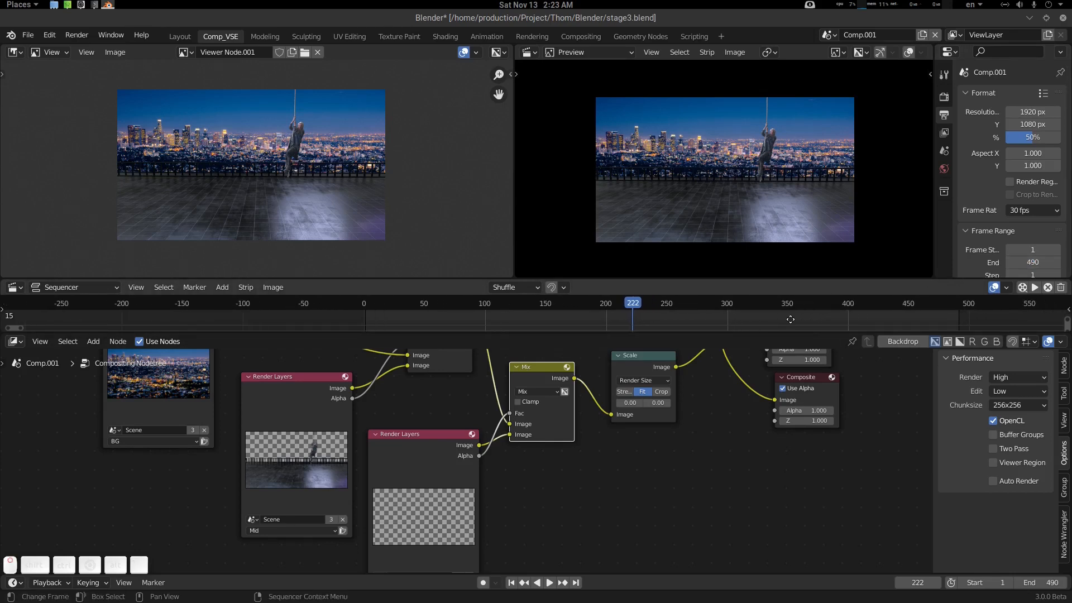
pyautogui.click(882, 301)
pyautogui.press('space')
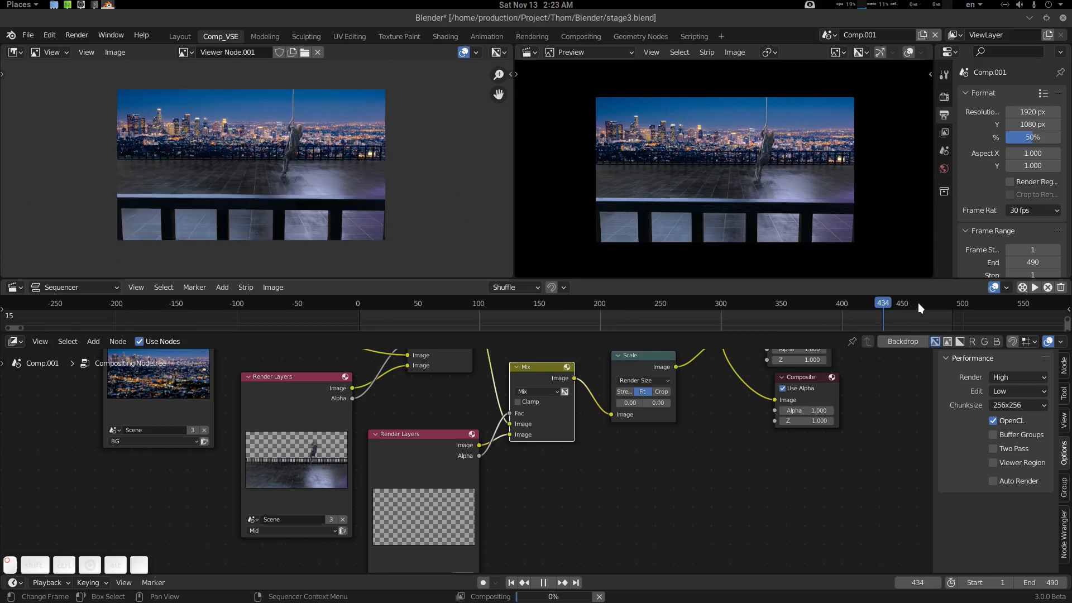
pyautogui.press('space')
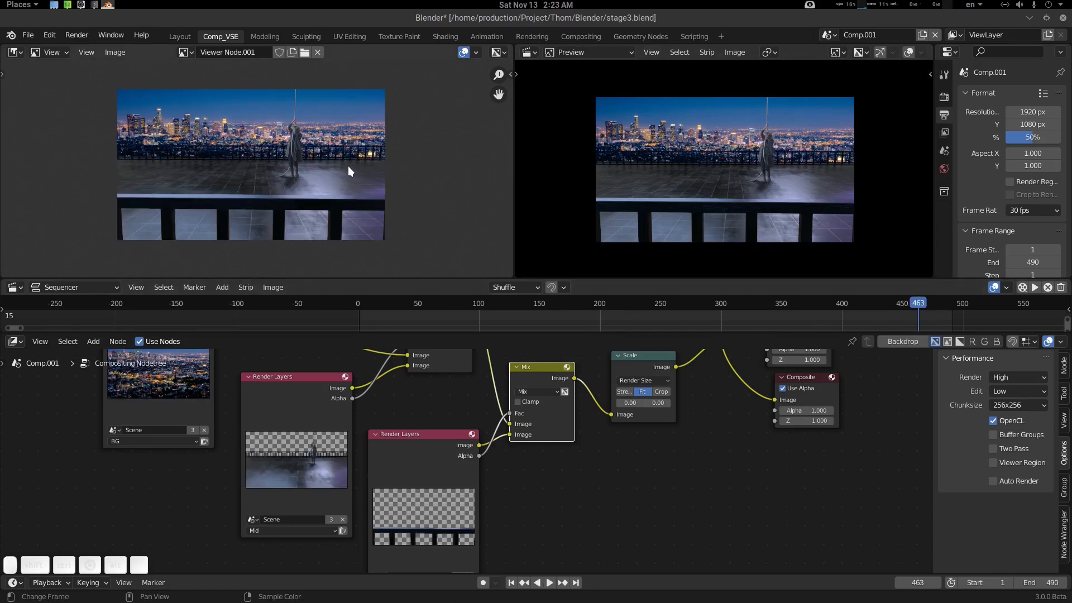
pyautogui.scroll(1, 359, 183)
pyautogui.hotkey('ctrl', 's')
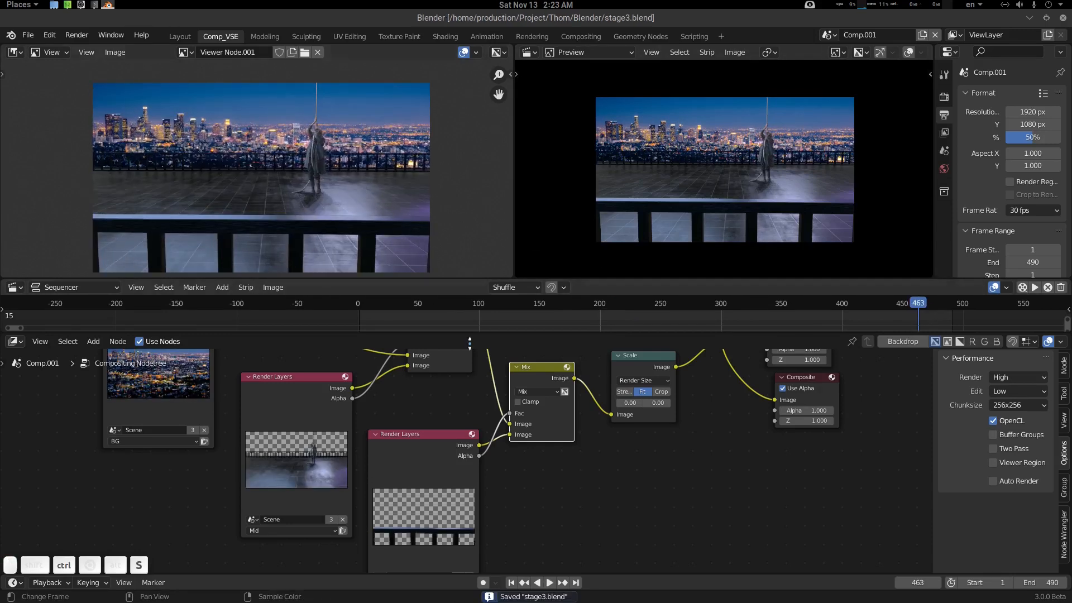
# - Move the Scale, Viewer and Composite nodes together farther away from the second Mix node to make room for more nodes
pyautogui.scroll(-1, 558, 398)
pyautogui.moveTo(648, 429); pyautogui.dragTo(422, 474, button='middle')
pyautogui.scroll(-1, 424, 472)
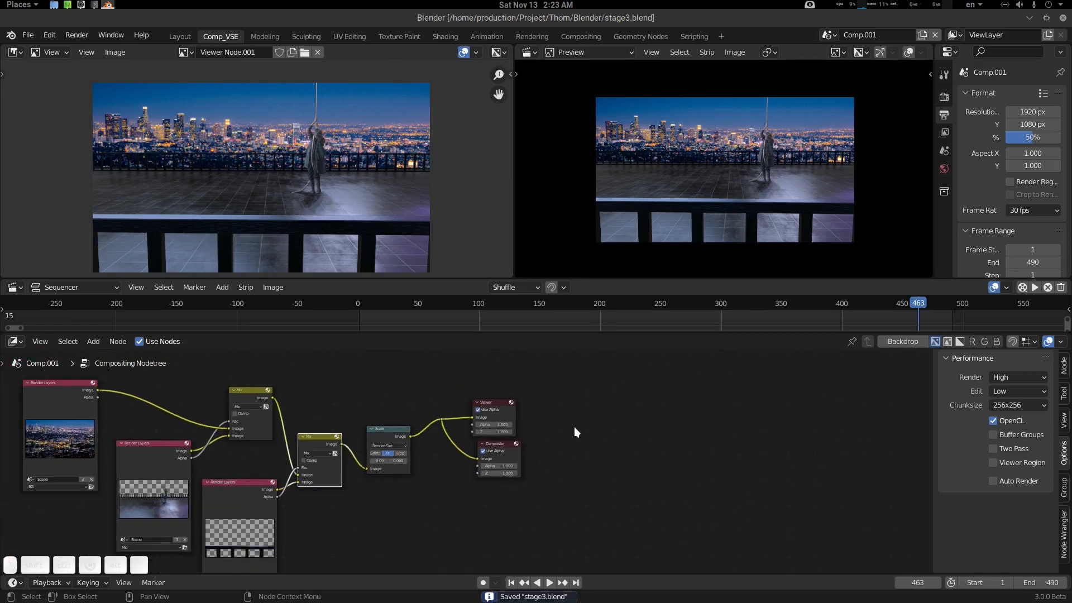
pyautogui.moveTo(574, 375); pyautogui.dragTo(382, 503)
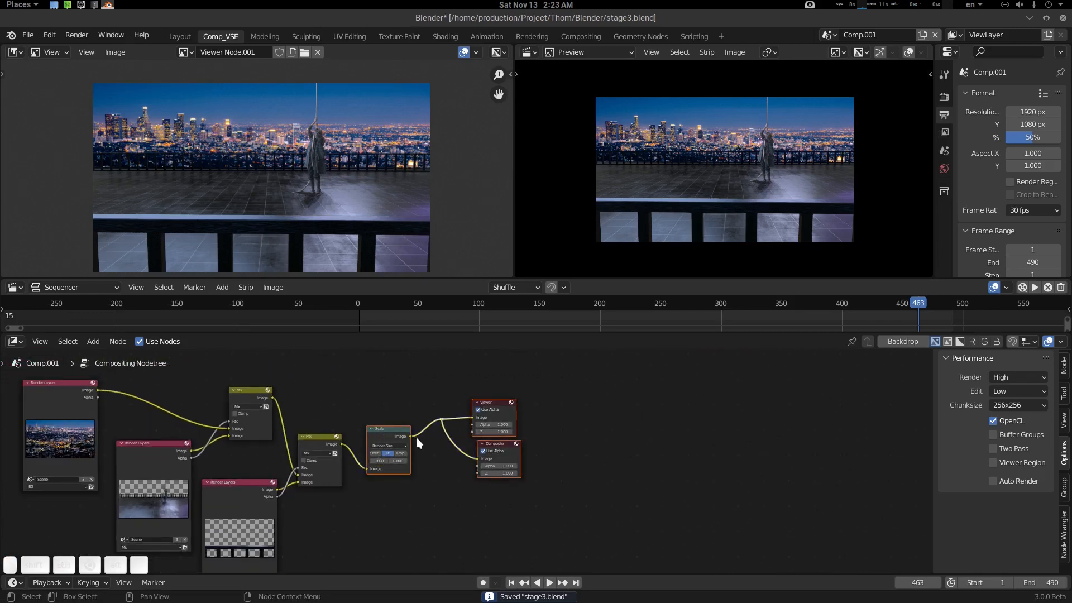
pyautogui.press('g')
pyautogui.click(597, 435)
pyautogui.moveTo(436, 479); pyautogui.dragTo(496, 461, button='middle')
pyautogui.scroll(2, 497, 461)
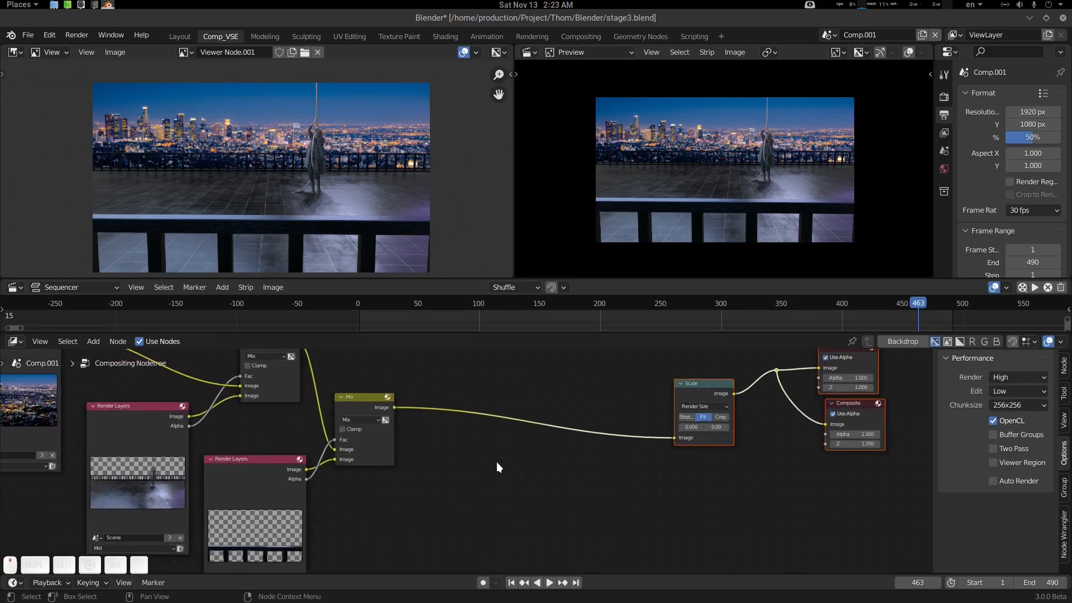
# - Hide the image previews of the BG, Mid and FG Render Layers nodes
pyautogui.hotkey('alt', 'a')
pyautogui.moveTo(360, 474); pyautogui.dragTo(450, 473, button='middle')
pyautogui.scroll(-1, 450, 473)
pyautogui.click(357, 481)
pyautogui.keyDown('shift'); pyautogui.click(270, 455); pyautogui.keyUp('shift')
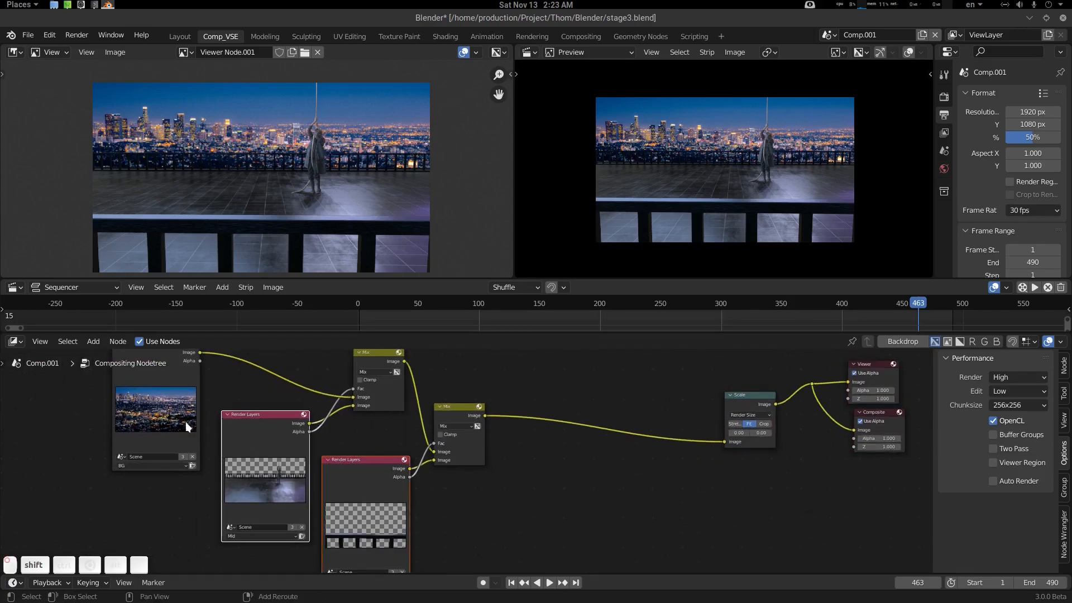
pyautogui.keyDown('shift'); pyautogui.click(170, 400); pyautogui.keyUp('shift')
pyautogui.hotkey('shift', 'h')
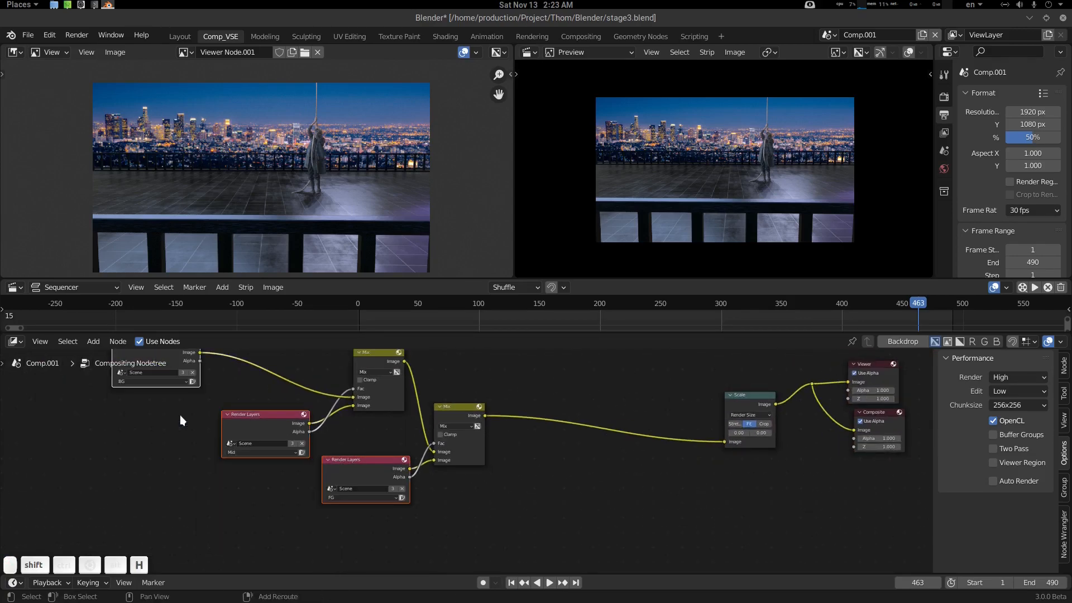
# - Preview the composited image around frame 416
pyautogui.moveTo(437, 474); pyautogui.dragTo(349, 482, button='middle')
pyautogui.scroll(4, 444, 471)
pyautogui.click(480, 455)
pyautogui.moveTo(484, 450); pyautogui.dragTo(479, 464, button='middle')
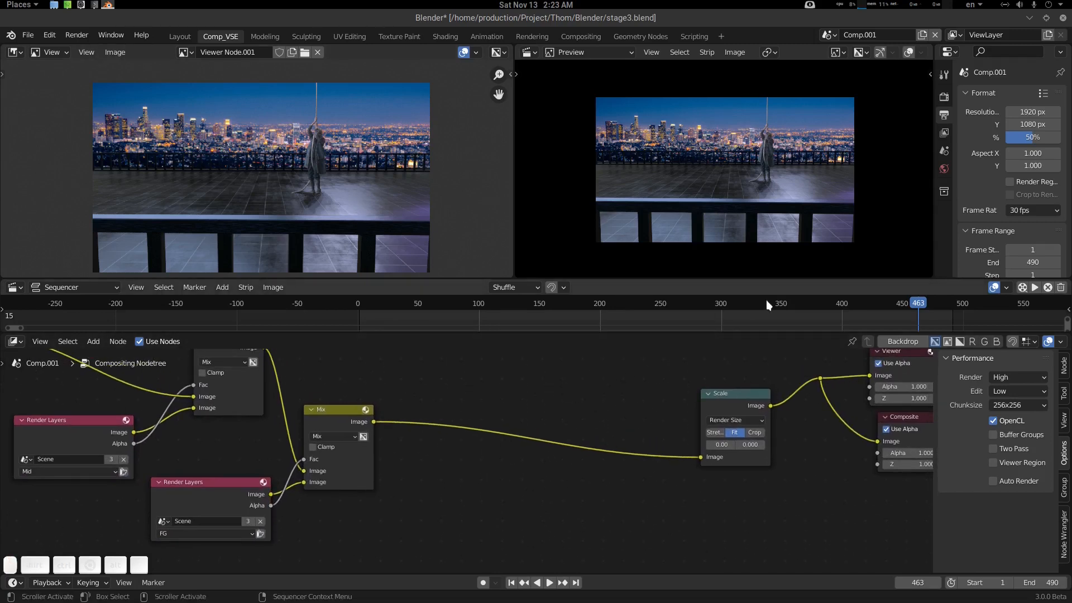
pyautogui.click(859, 307)
pyautogui.press('space')
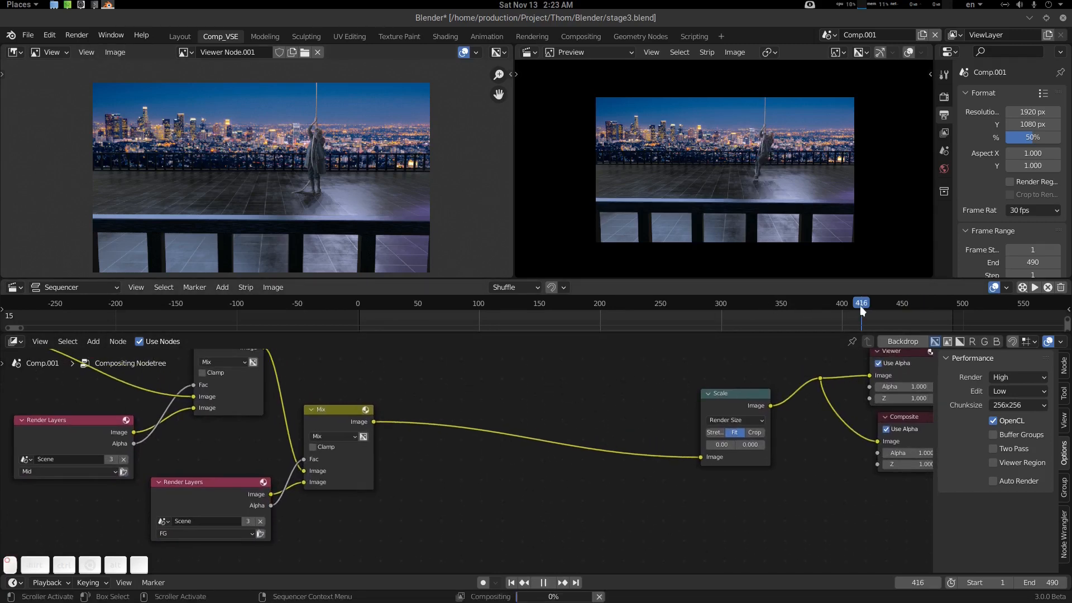
pyautogui.press('Escape')
pyautogui.moveTo(352, 208); pyautogui.dragTo(360, 191, button='middle')
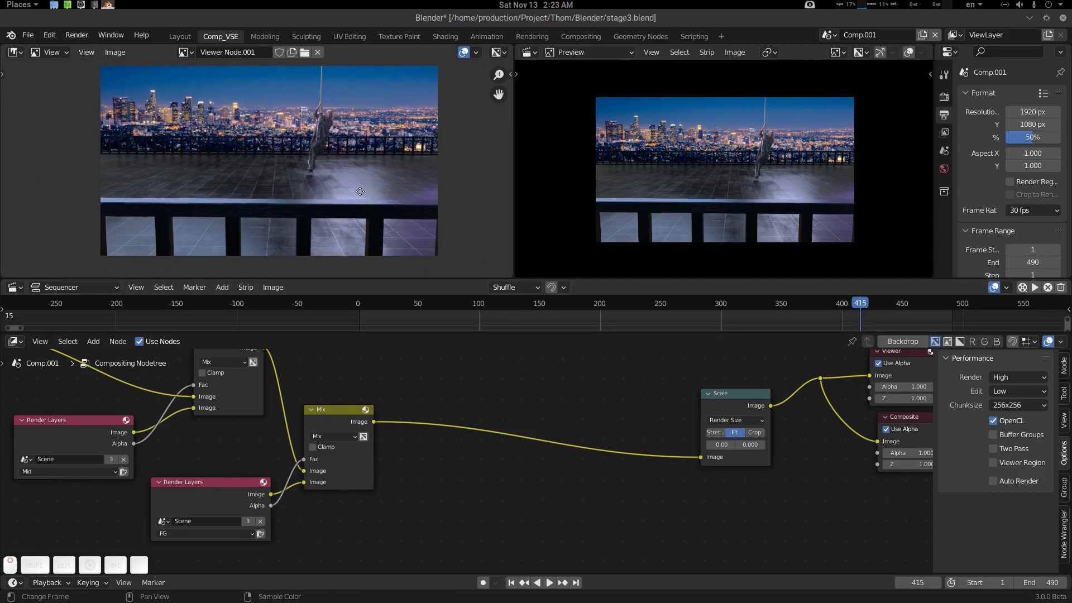
pyautogui.moveTo(514, 364); pyautogui.dragTo(488, 384, button='middle')
pyautogui.hotkey('shift', 'a')
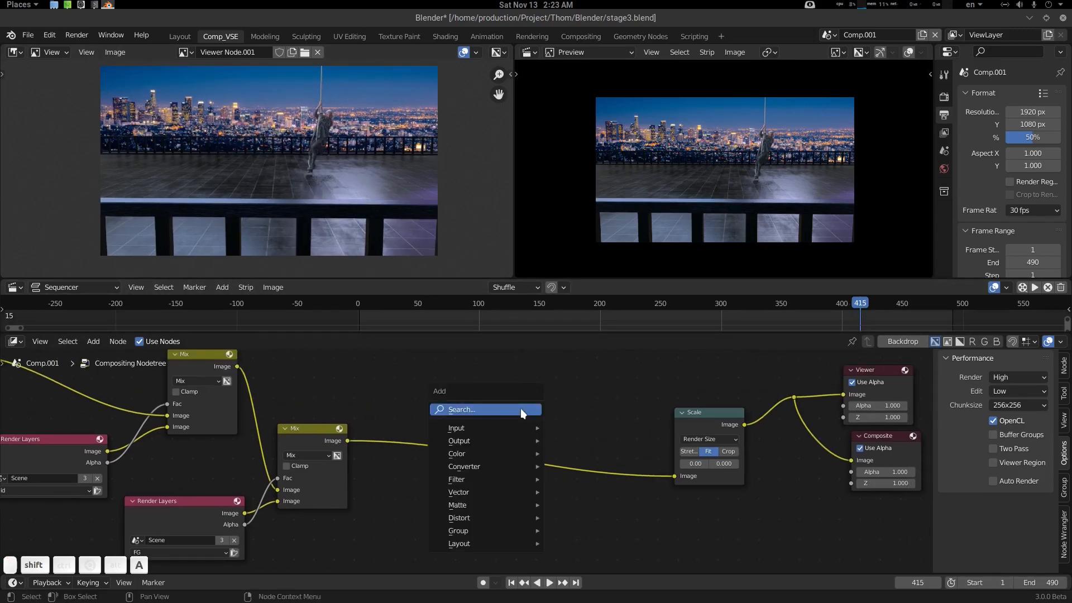
pyautogui.click(521, 410)
pyautogui.write('col')
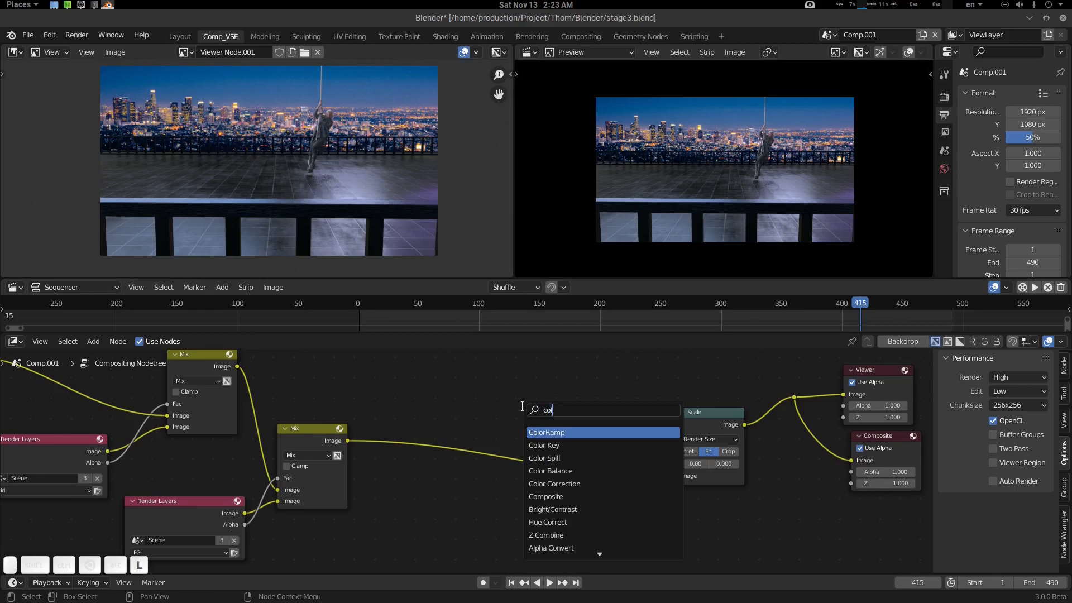
pyautogui.press('Down')
pyautogui.press('Down')
pyautogui.press('Down')
pyautogui.press('Down')
pyautogui.press('Return')
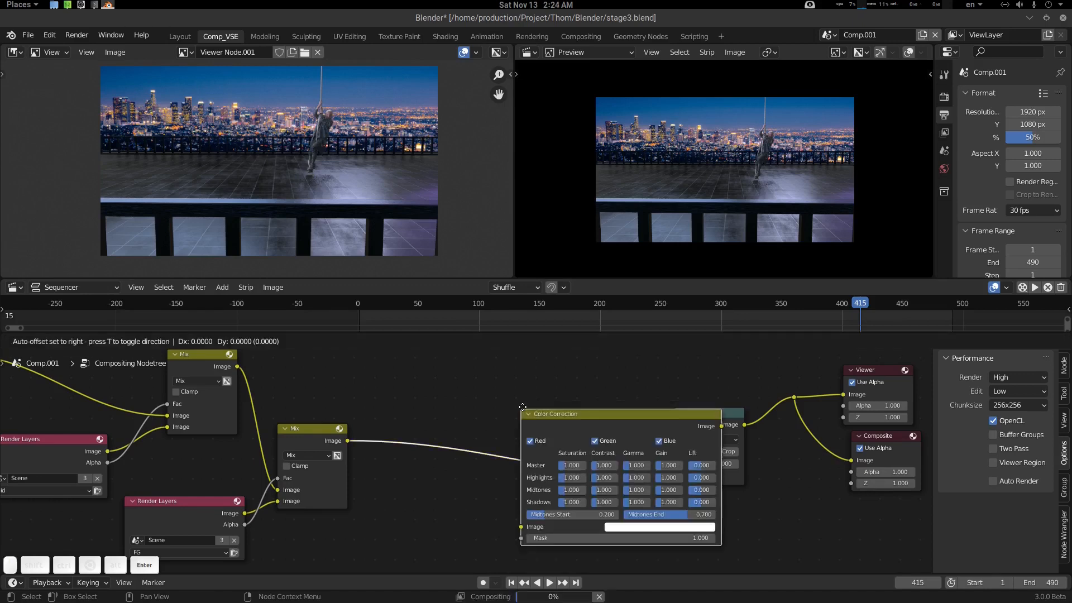
pyautogui.press('Escape')
# - Insert a Color Balance node into the link between the second Mix node and the Scale node
pyautogui.hotkey('shift', 'a')
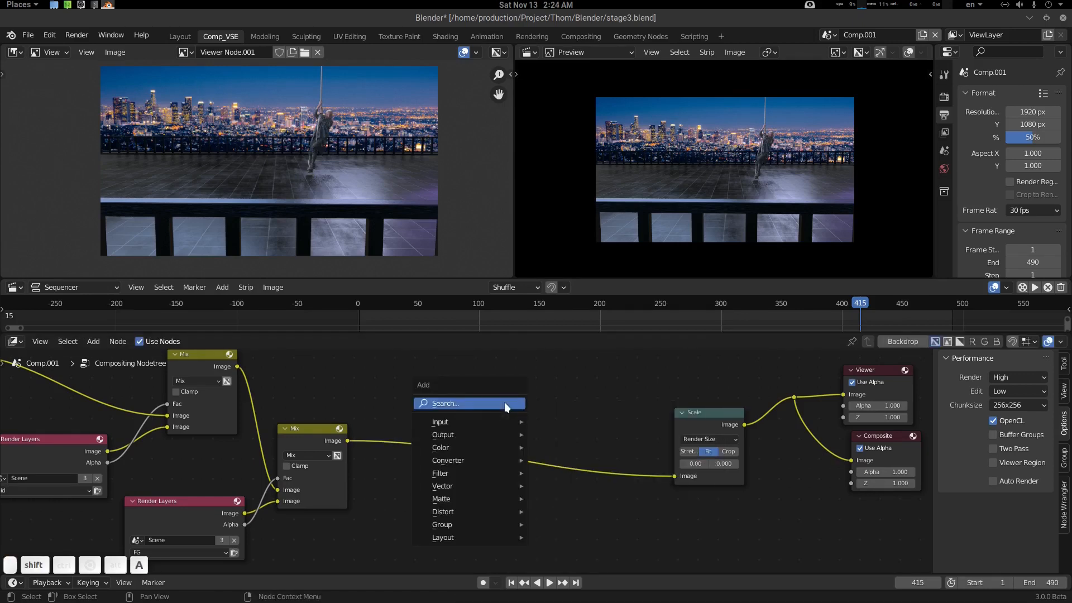
pyautogui.click(504, 402)
pyautogui.write('volor')
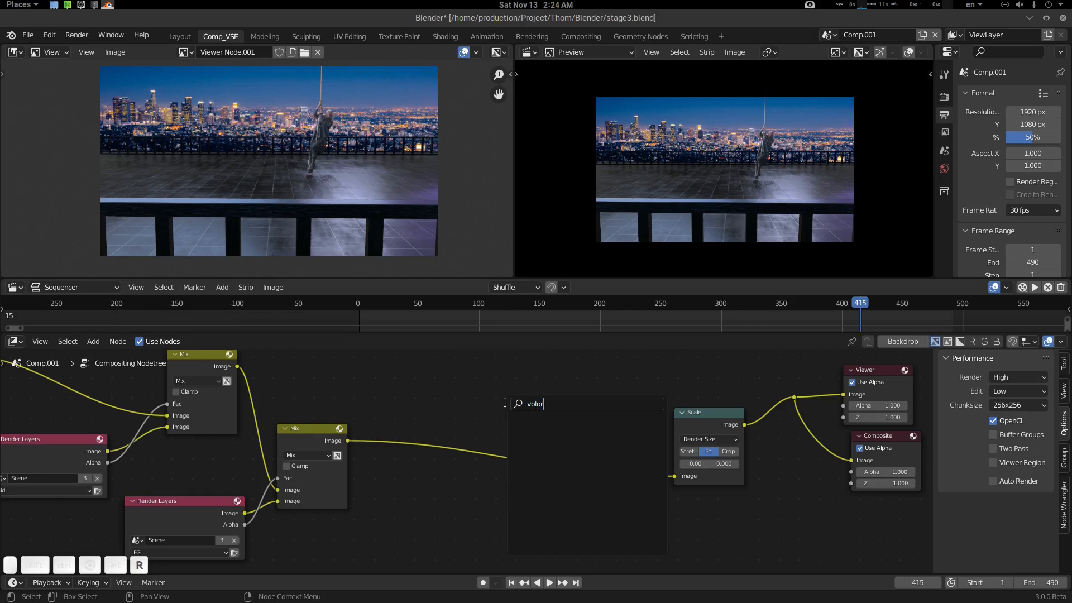
pyautogui.press('BackSpace')
pyautogui.press('BackSpace')
pyautogui.press('BackSpace')
pyautogui.press('BackSpace')
pyautogui.press('BackSpace')
pyautogui.write('co')
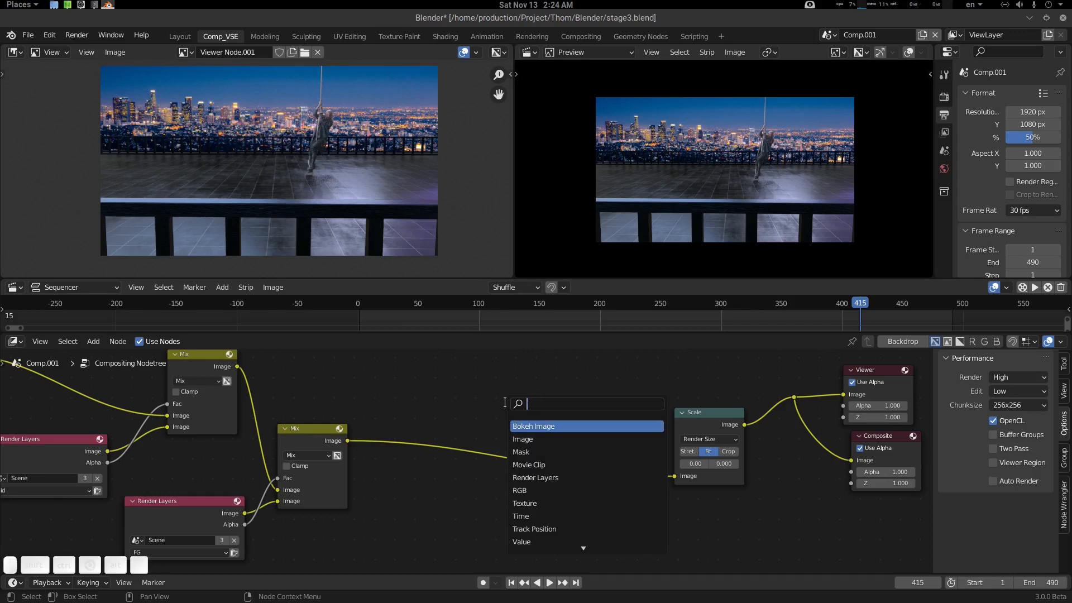
pyautogui.write('lo')
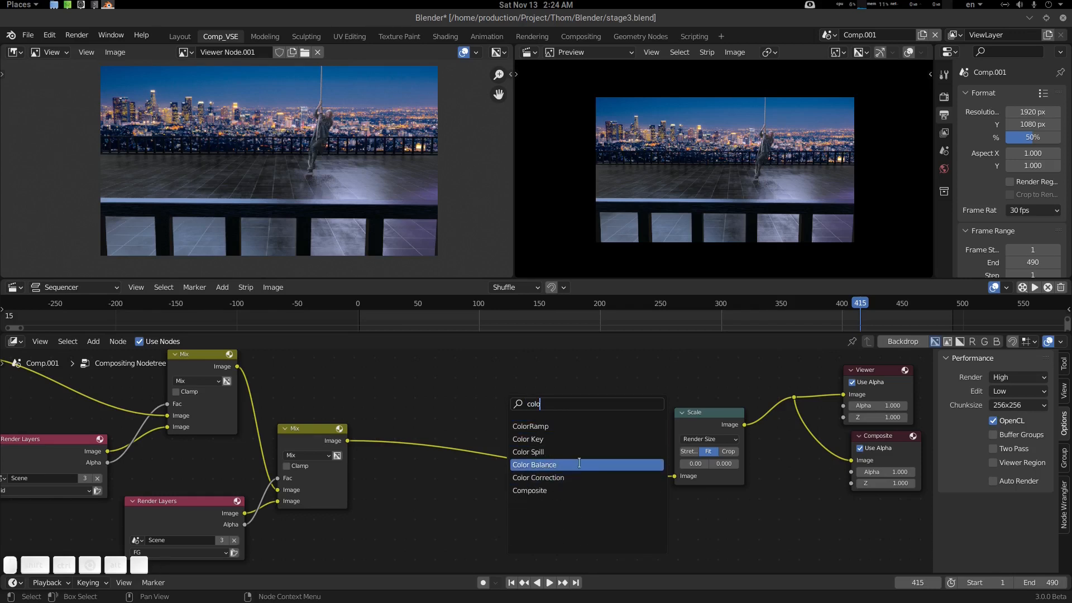
pyautogui.click(535, 465)
pyautogui.click(513, 494)
pyautogui.moveTo(603, 495); pyautogui.dragTo(571, 467, button='middle')
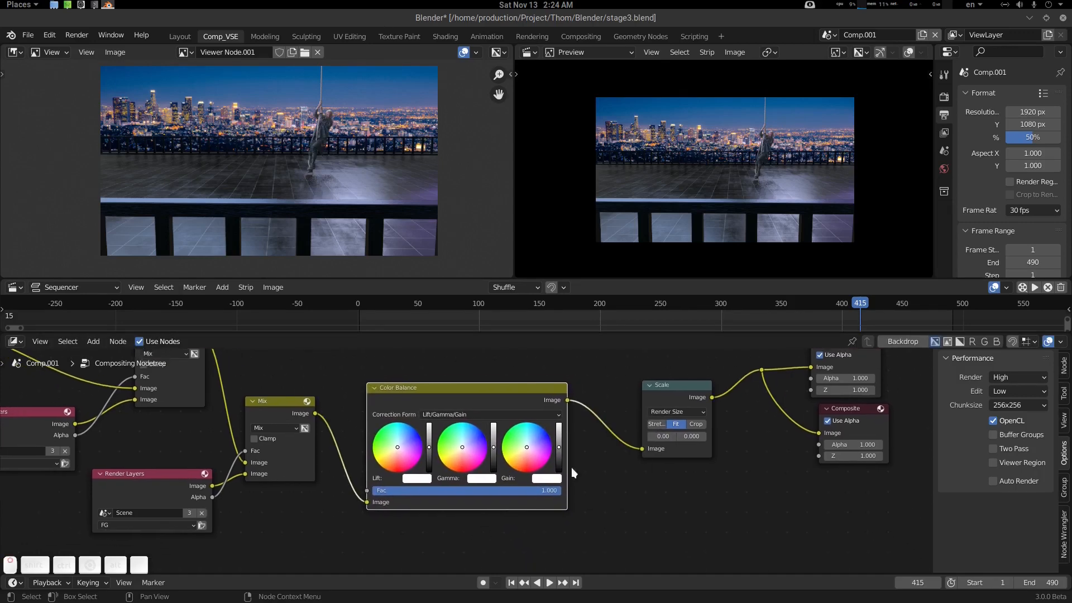
# - Adjust the Color Balance wheels to a near-neutral lift, a gamma nudged slightly toward red and a gain nudged slightly toward cyan
pyautogui.scroll(4, 572, 468)
pyautogui.scroll(-2, 367, 159)
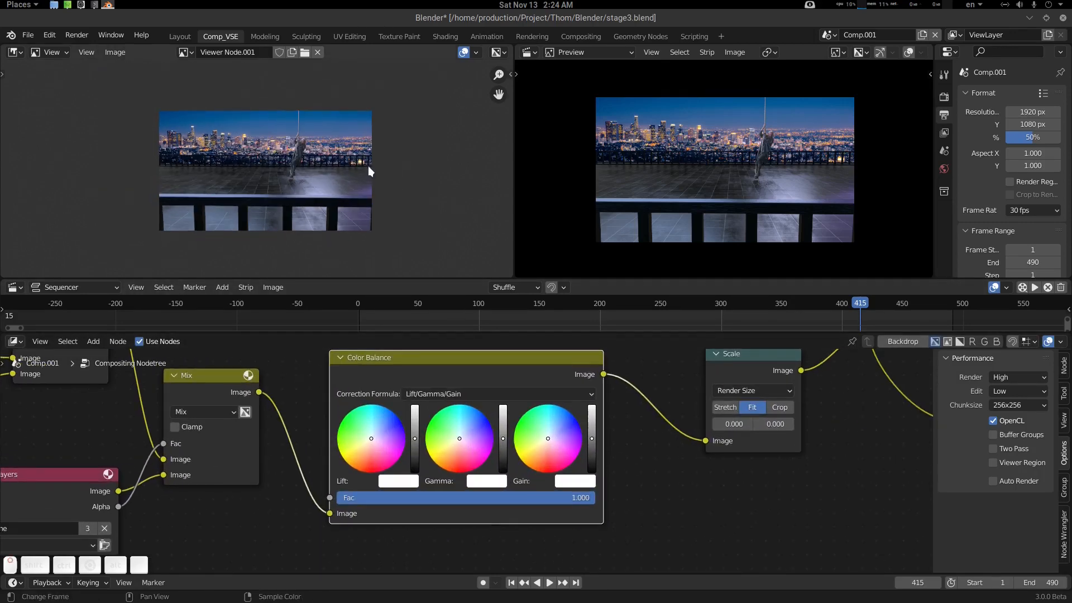
pyautogui.scroll(4, 367, 163)
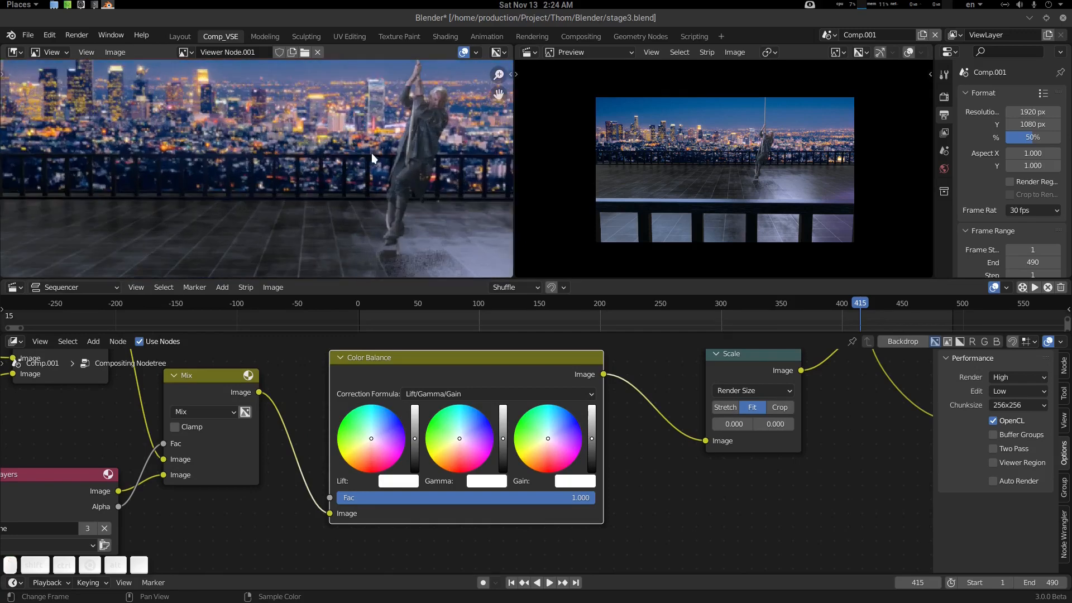
pyautogui.scroll(-4, 370, 159)
pyautogui.scroll(1, 368, 168)
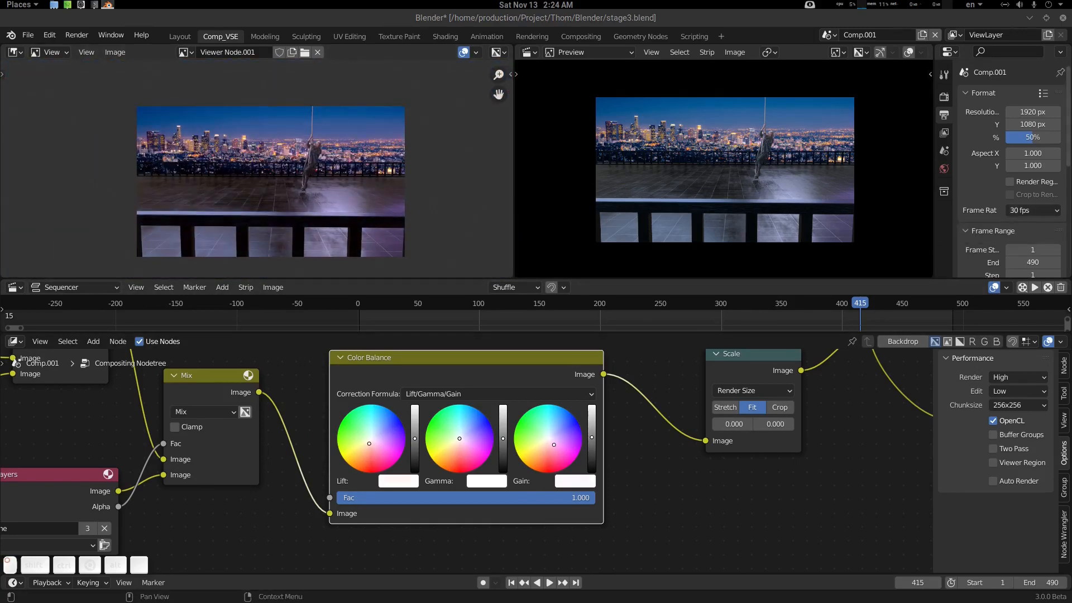
pyautogui.moveTo(369, 443); pyautogui.dragTo(373, 440)
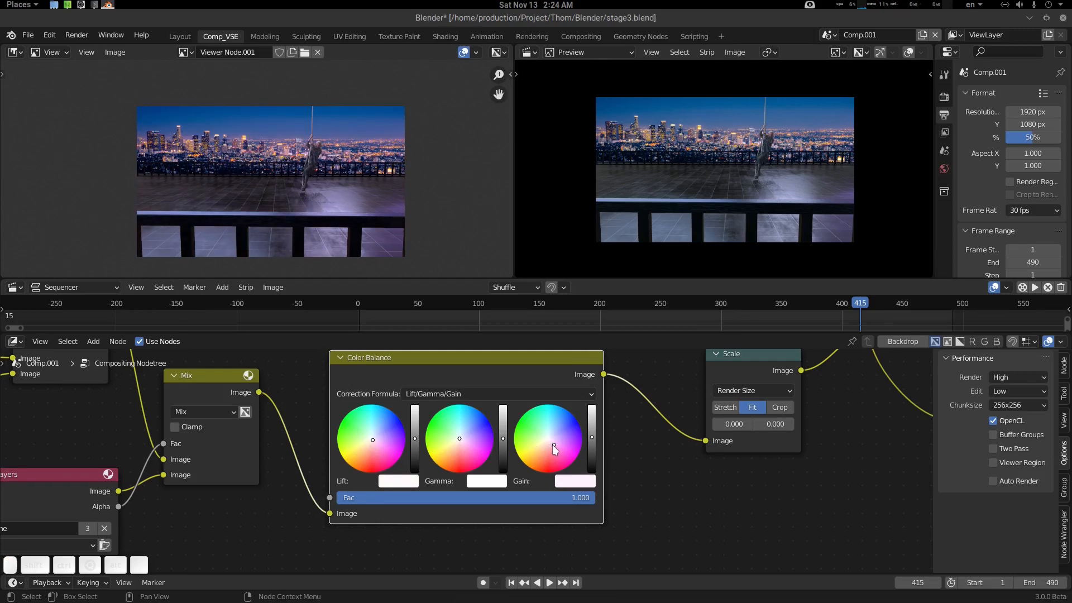
pyautogui.moveTo(555, 448); pyautogui.dragTo(548, 435)
pyautogui.moveTo(548, 435); pyautogui.dragTo(548, 433)
pyautogui.moveTo(459, 443); pyautogui.dragTo(459, 441)
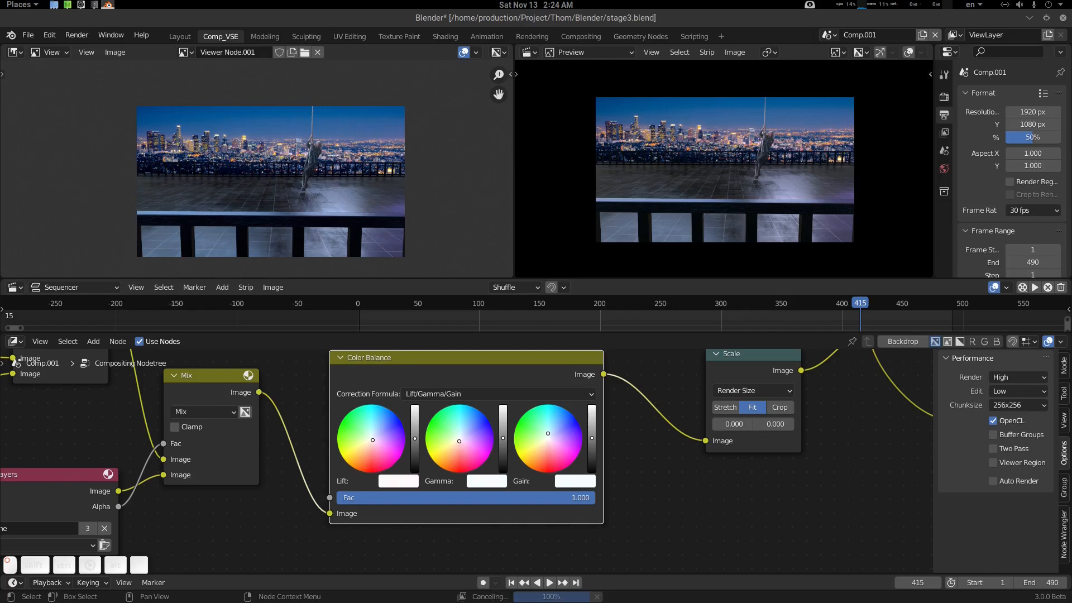
# - Play the color-balanced composite from an earlier frame to check the grade
pyautogui.scroll(1, 380, 273)
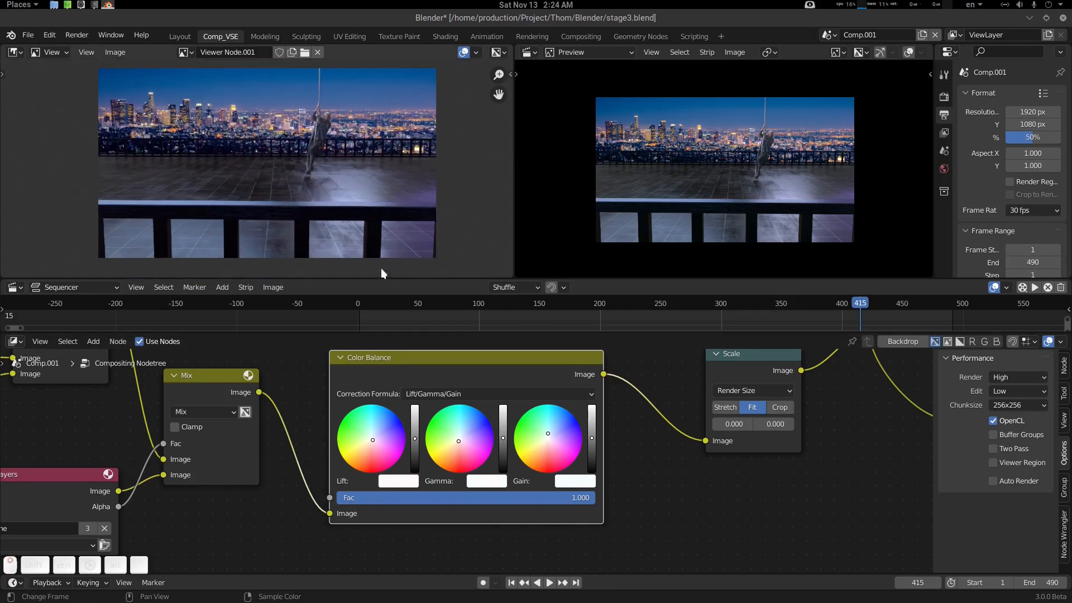
pyautogui.click(824, 302)
pyautogui.press('space')
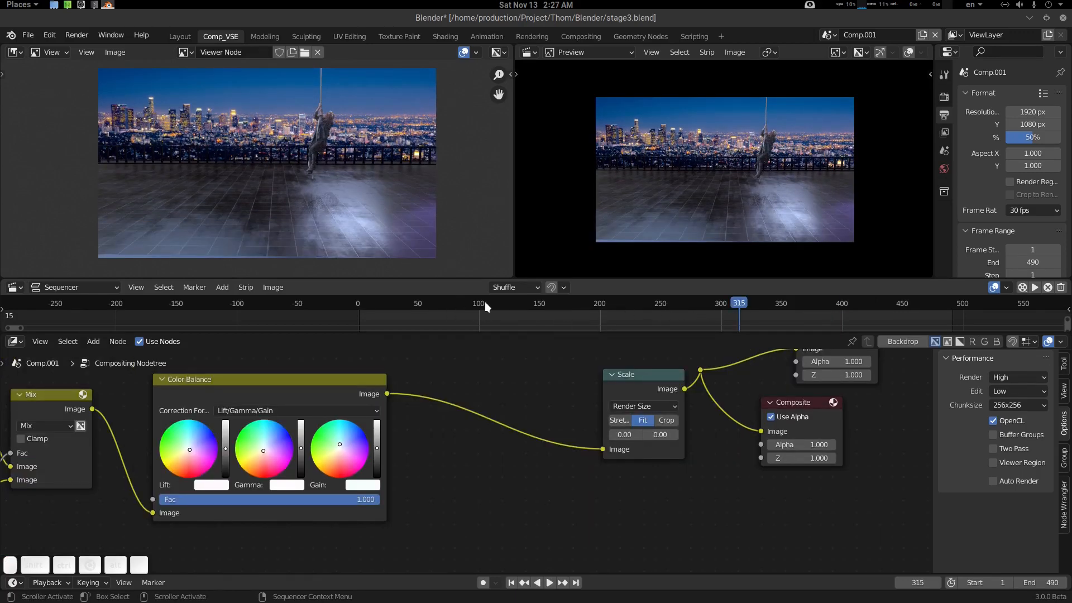
# - Set the preview range to frames 291–374, save stage3.blend and step forward from the start of the range
pyautogui.moveTo(711, 300); pyautogui.dragTo(810, 331)
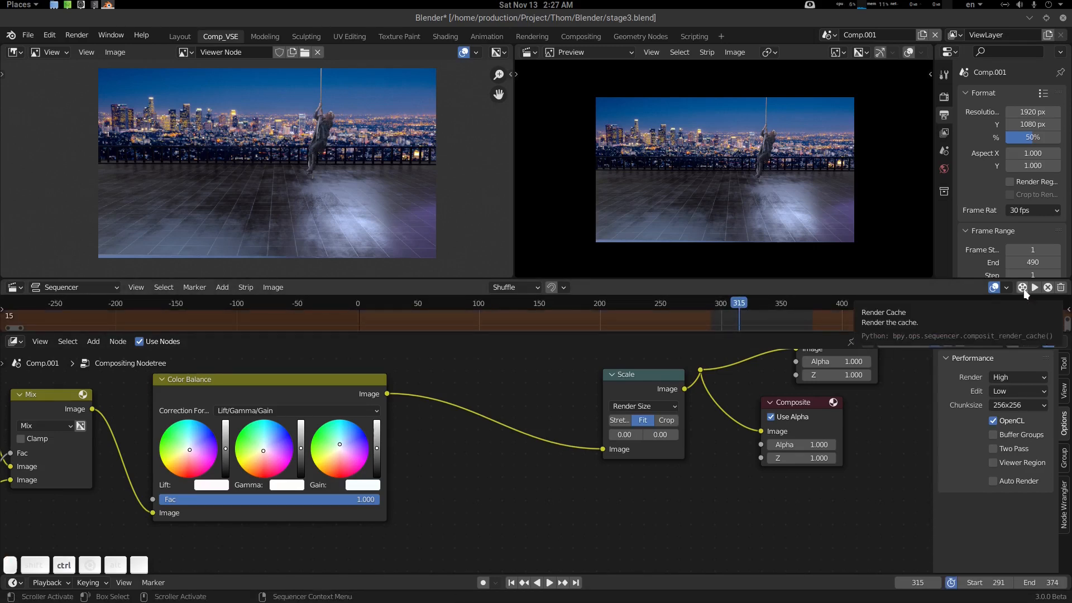
pyautogui.hotkey('ctrl', 's')
pyautogui.hotkey('shift', 'Left')
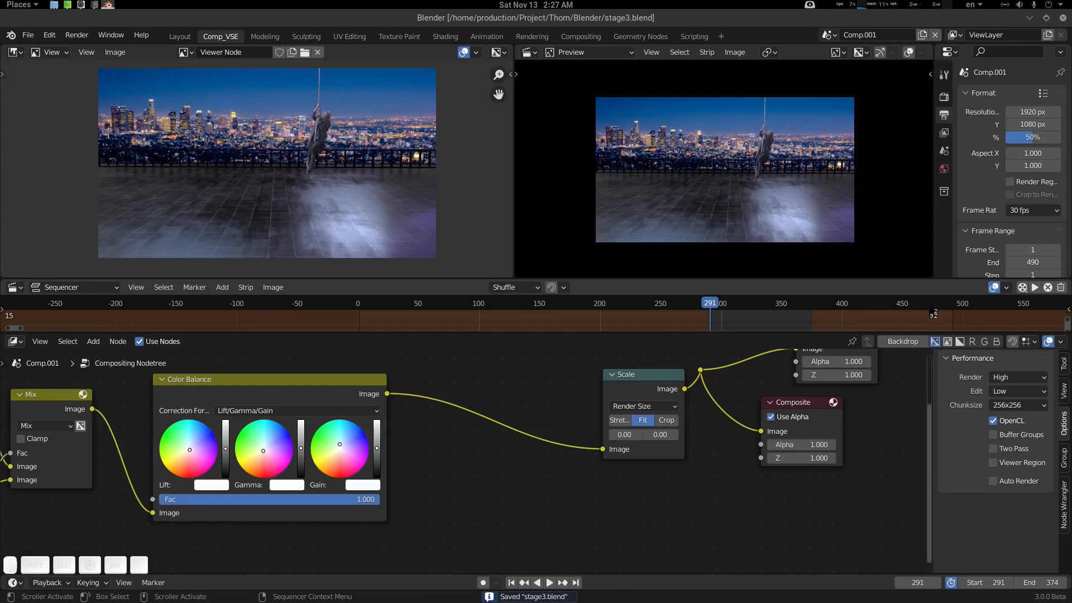
pyautogui.press('Right')
pyautogui.press('Right')
pyautogui.press('Right')
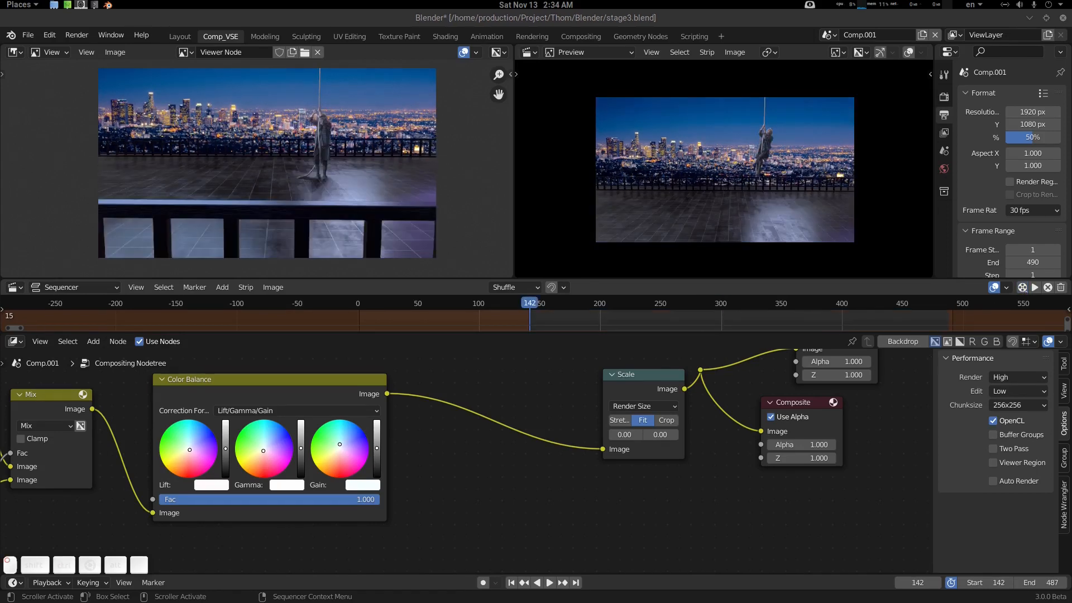
# - Play back the cached composite of frames 142–487 in an enlarged preview and clear the cache
pyautogui.click(1031, 289)
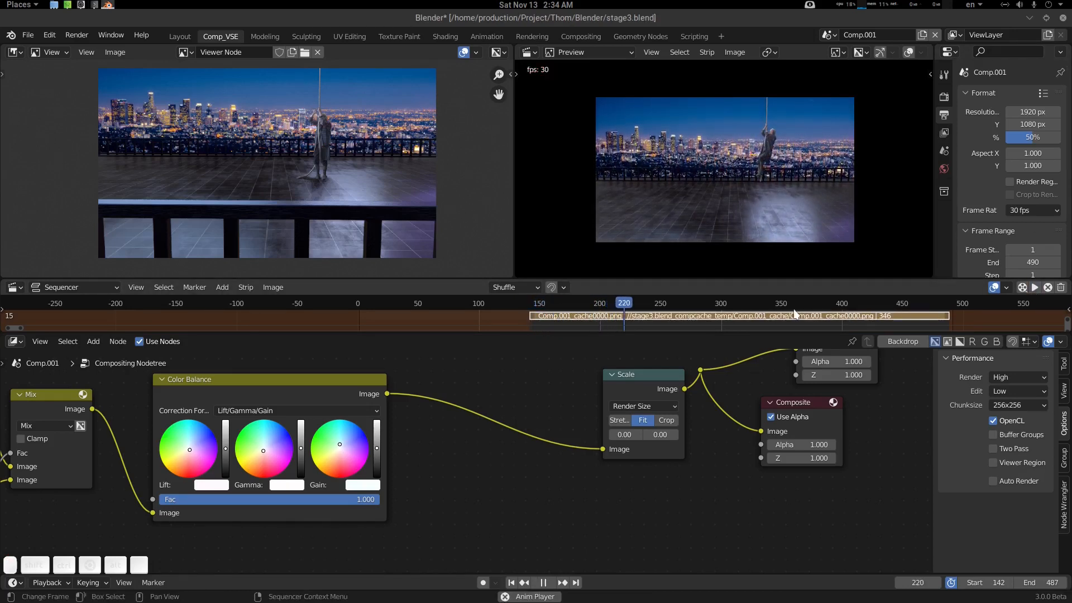
pyautogui.scroll(3, 823, 200)
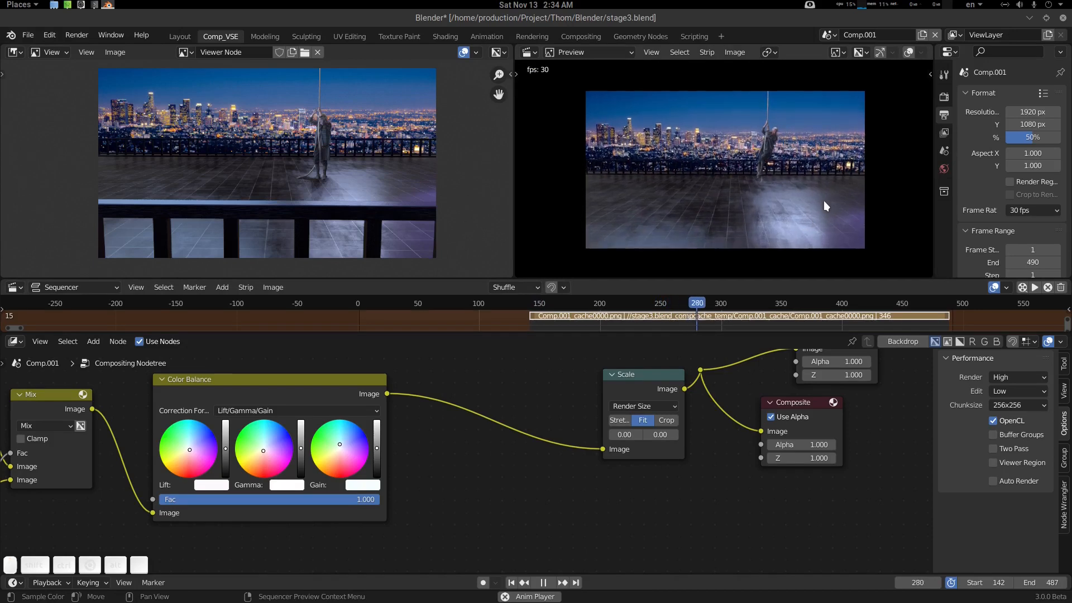
pyautogui.moveTo(823, 200); pyautogui.dragTo(821, 196, button='middle')
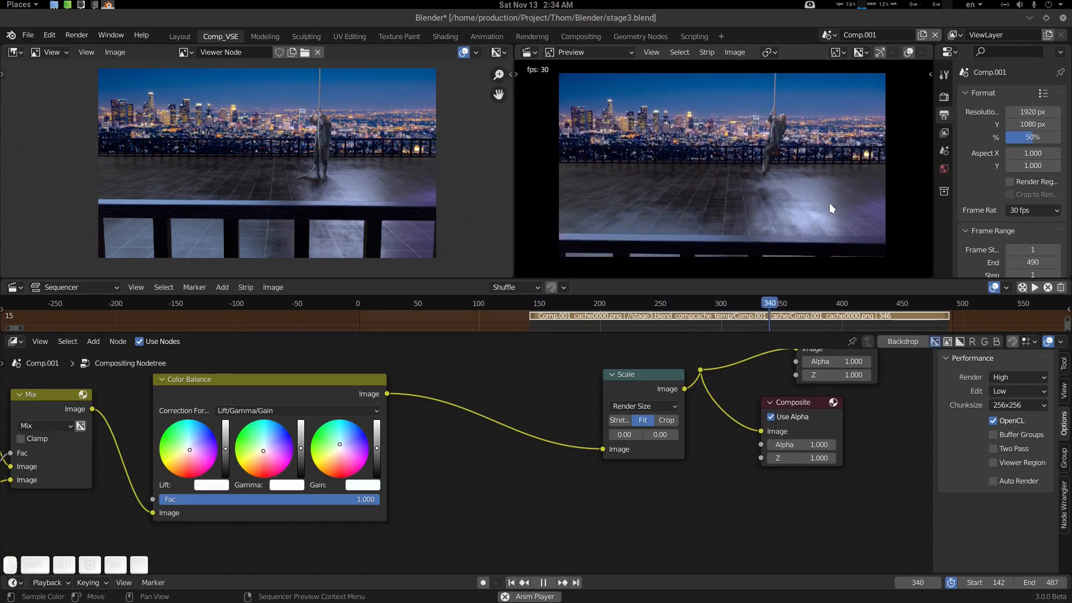
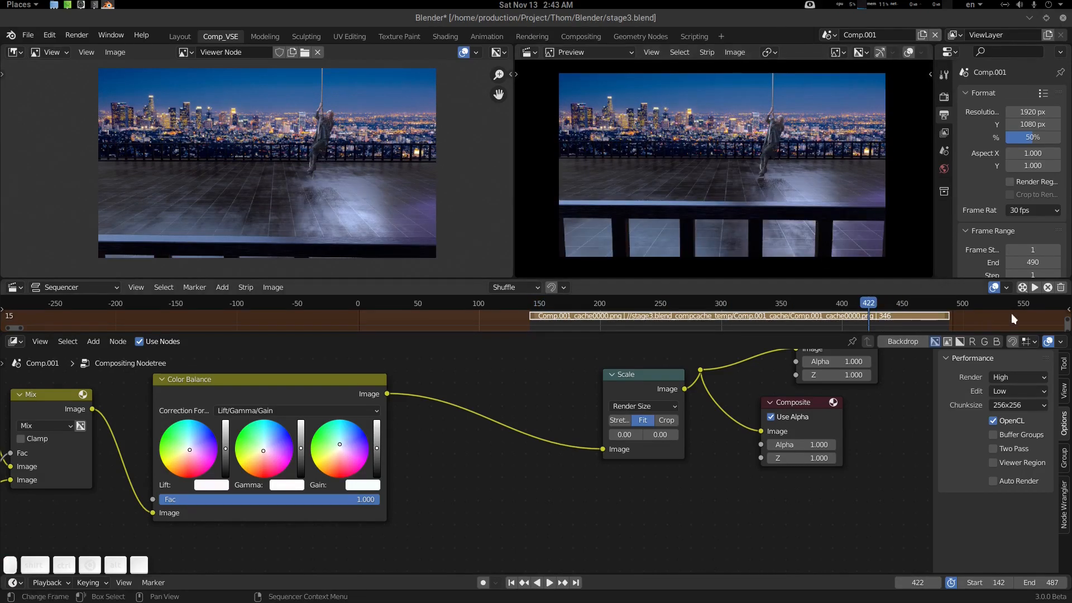
pyautogui.click(1047, 287)
# - Set the render output path to the Desktop folder with the file name "stage"
pyautogui.scroll(-1, 1007, 229)
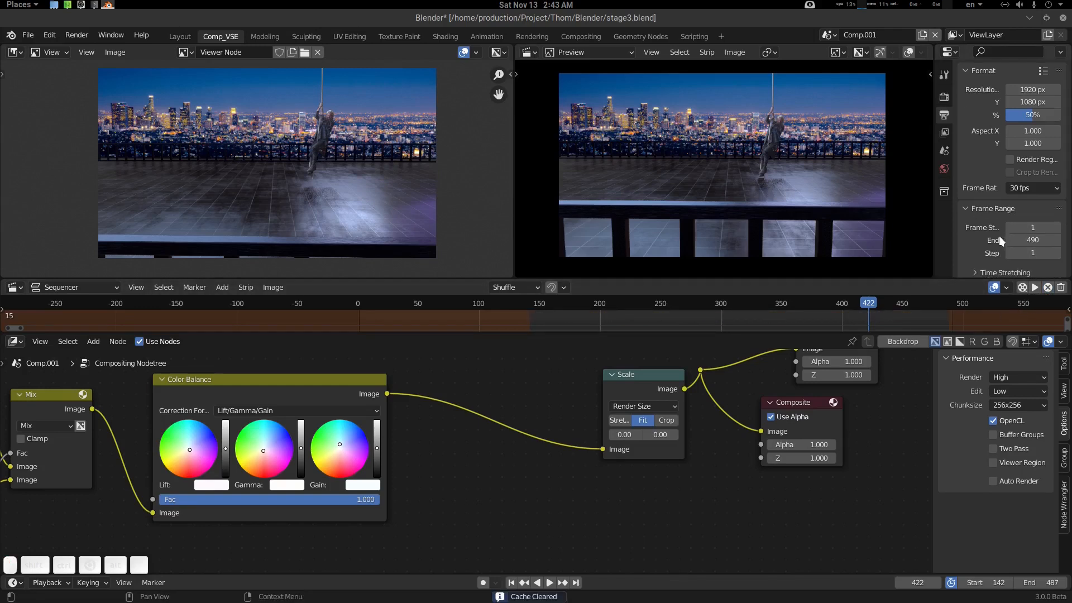
pyautogui.scroll(-5, 998, 245)
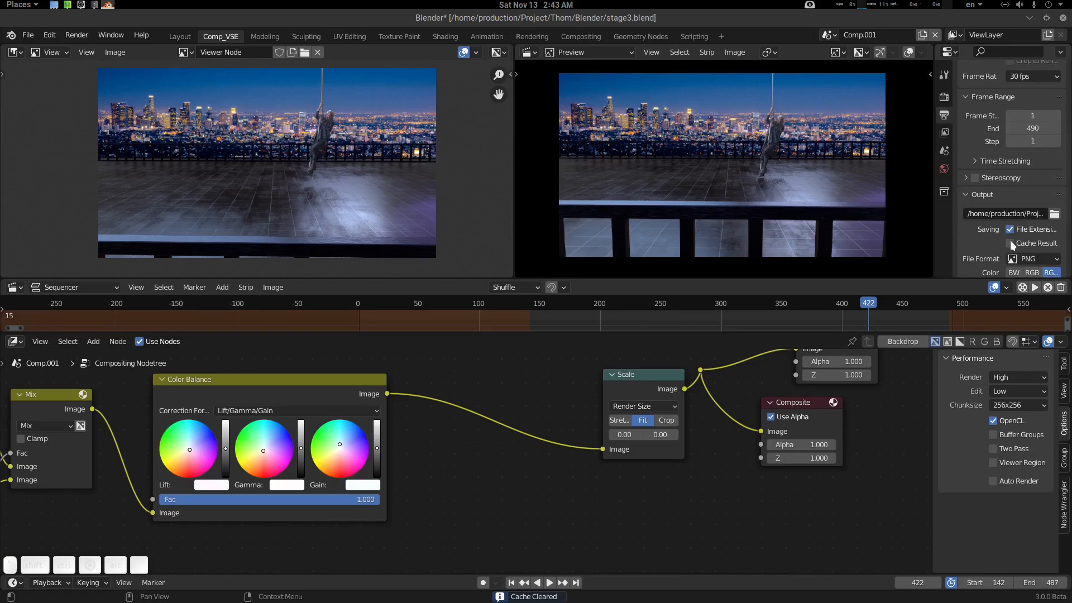
pyautogui.click(1054, 214)
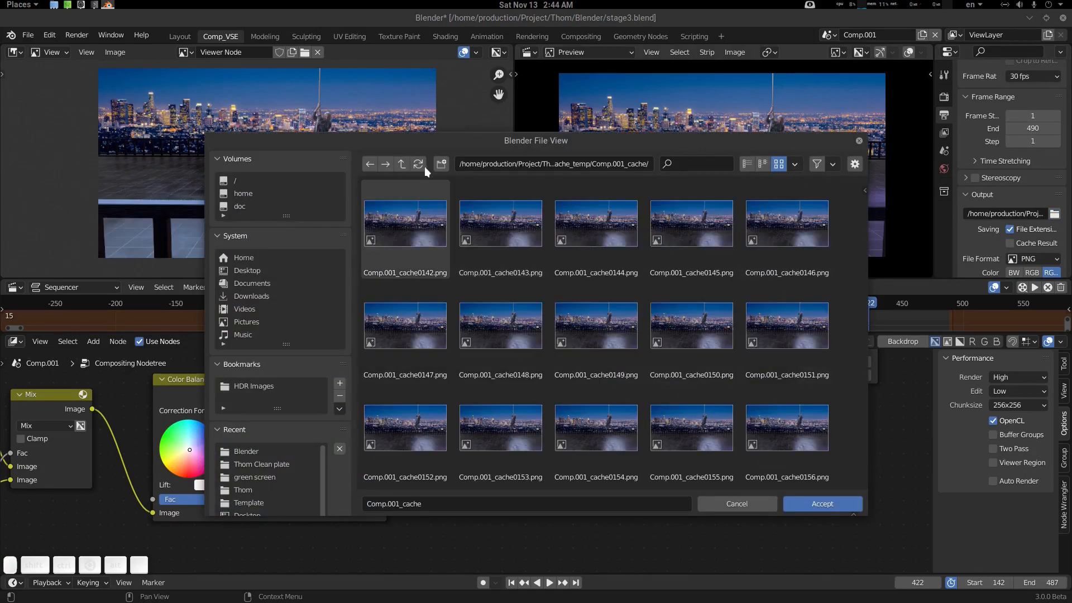
pyautogui.click(398, 167)
pyautogui.click(398, 167)
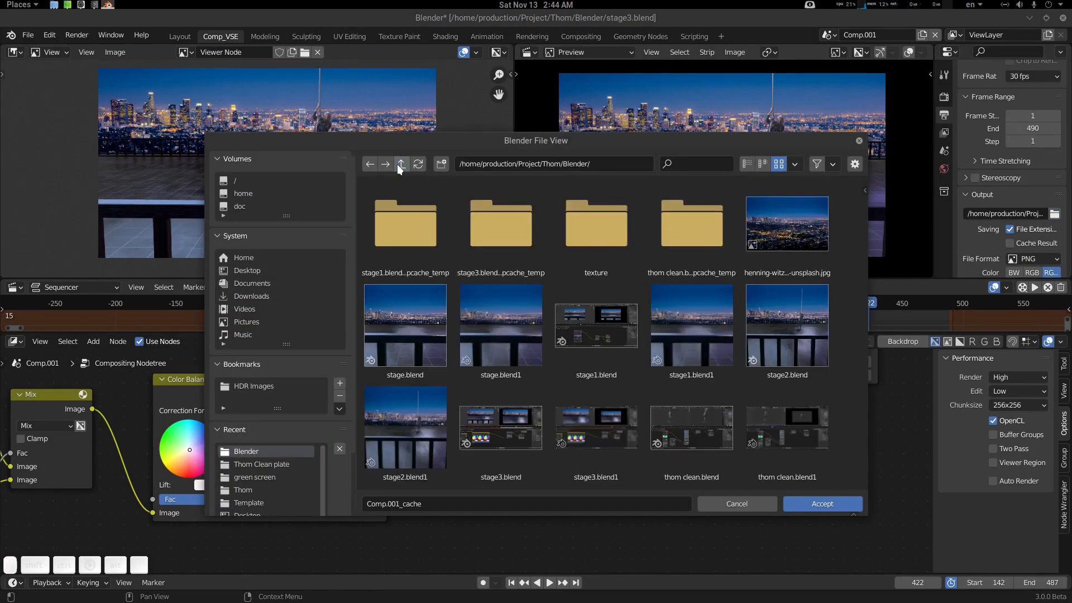
pyautogui.click(399, 165)
pyautogui.click(251, 269)
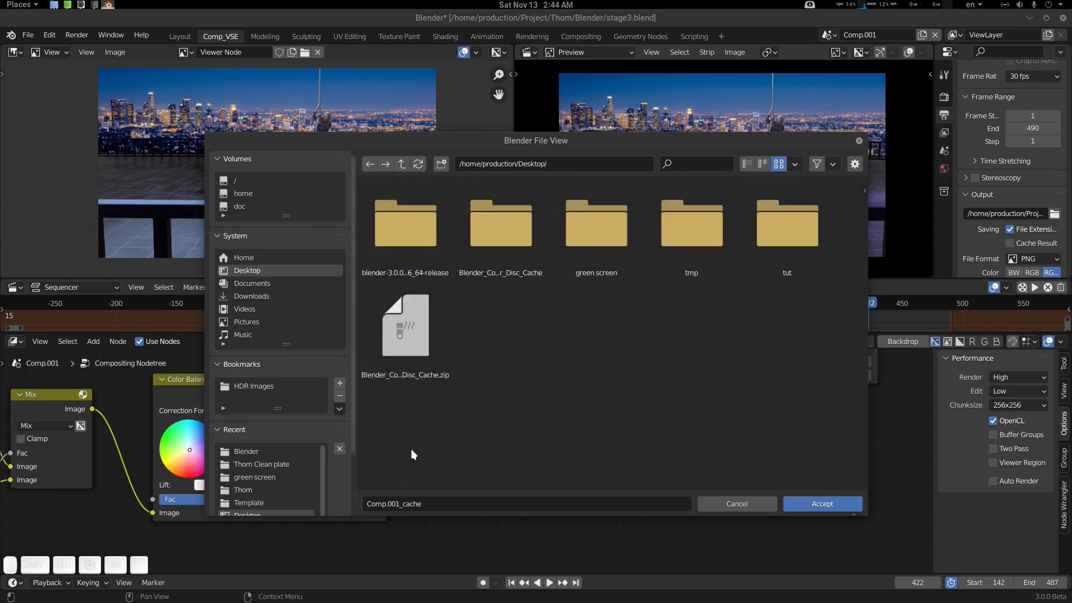
pyautogui.click(438, 503)
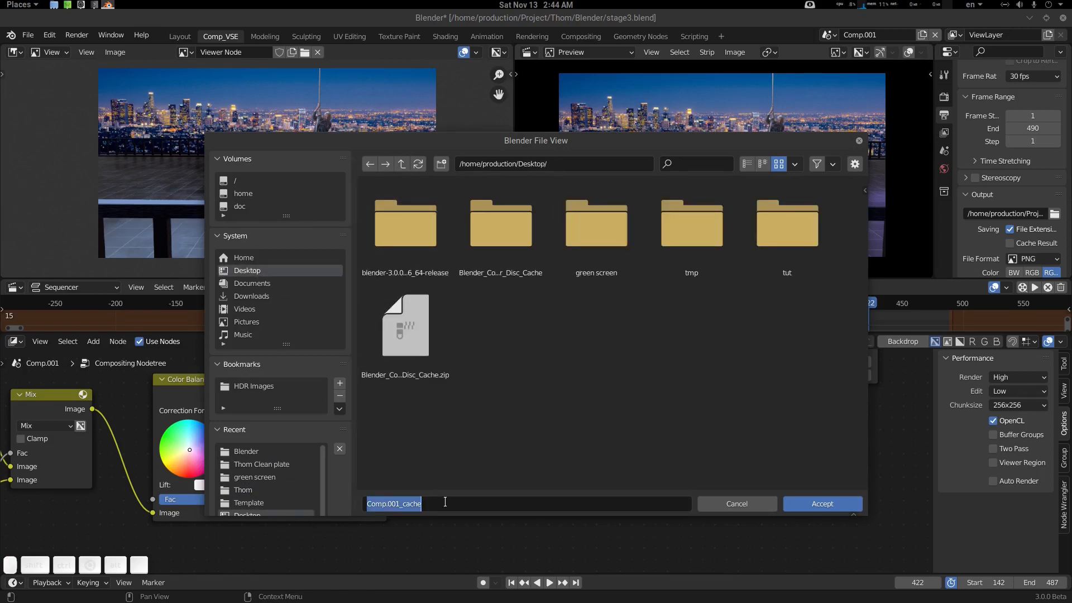
pyautogui.write('image')
pyautogui.press('Return')
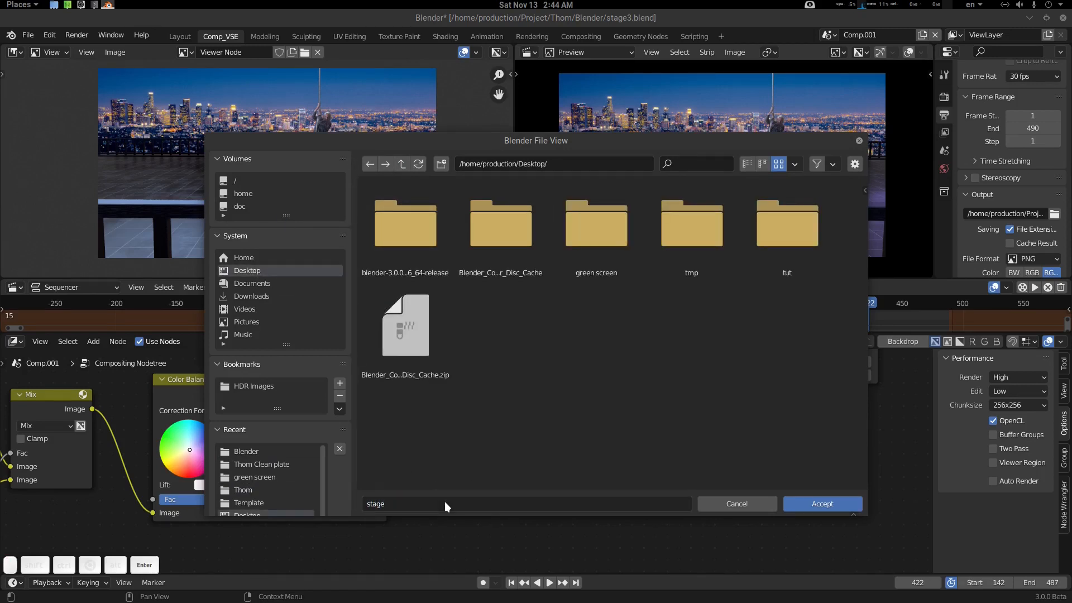
pyautogui.press('Return')
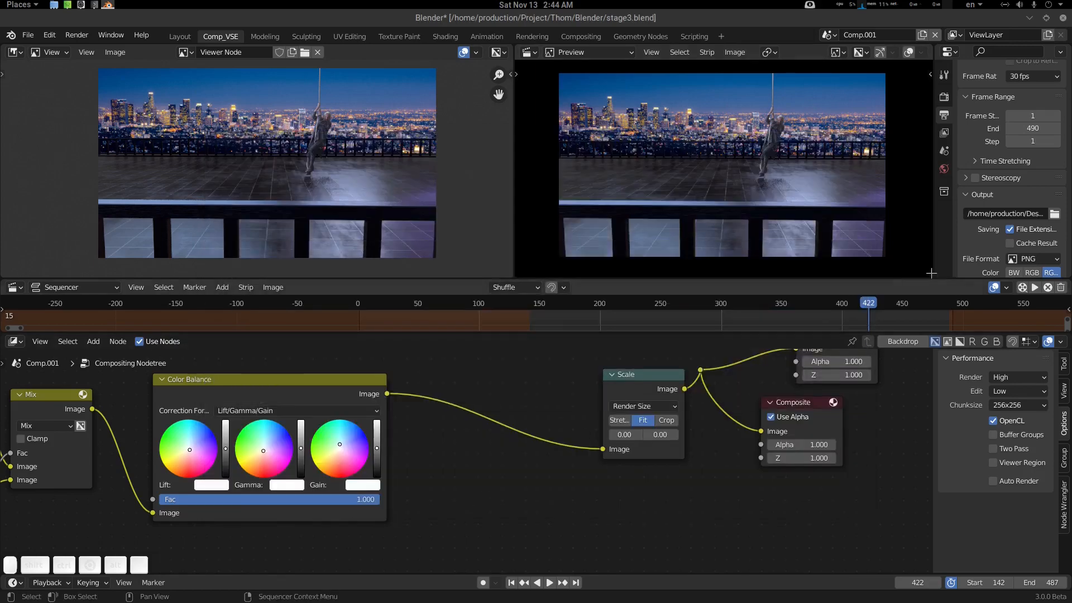
# - Set the output file format to FFmpeg Video and expand its encoding settings
pyautogui.click(1019, 260)
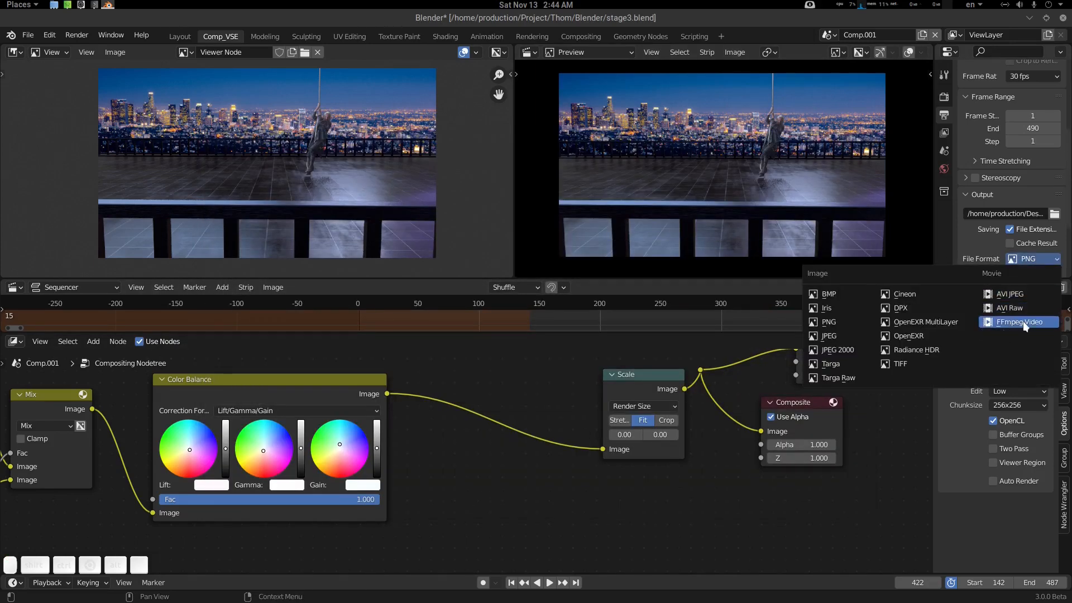
pyautogui.click(1025, 323)
pyautogui.scroll(-3, 990, 247)
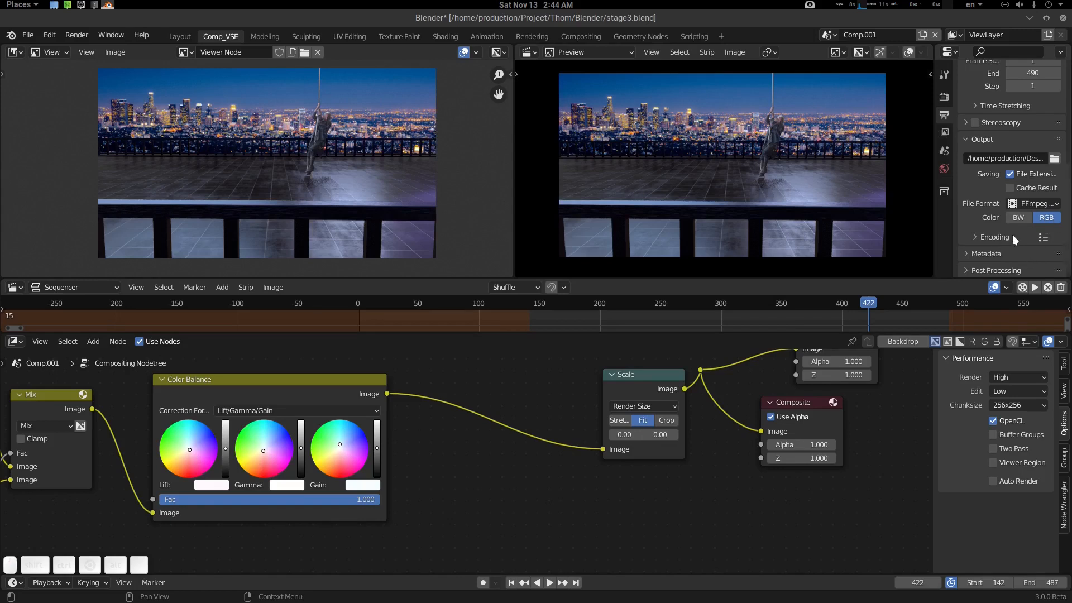
pyautogui.click(1012, 236)
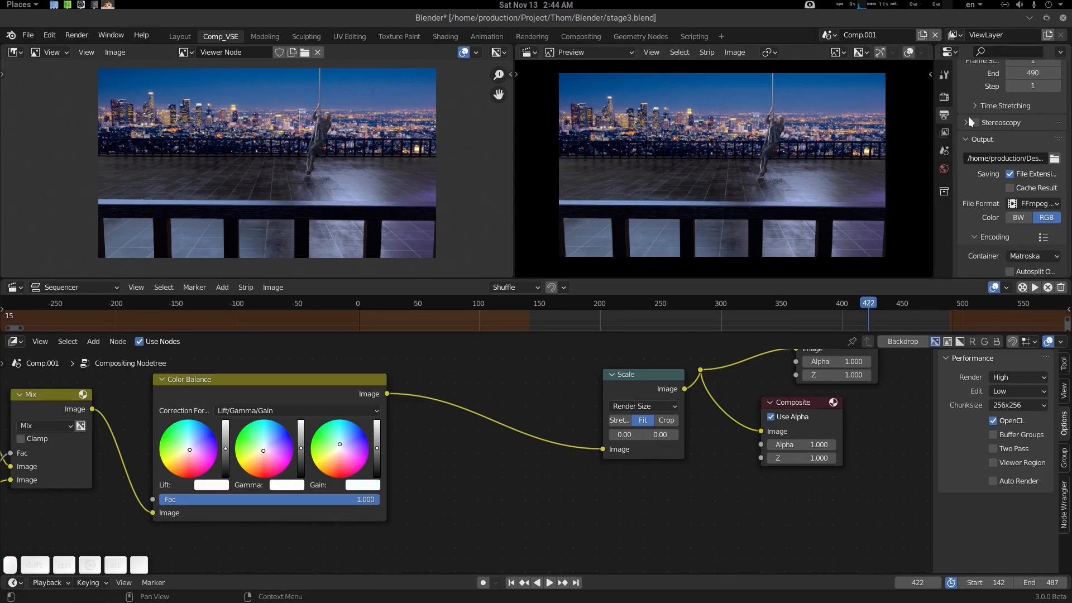
# - Clear the preview range and start rendering the full animation with the Render Compositor VSE pipeline command
pyautogui.scroll(5, 971, 118)
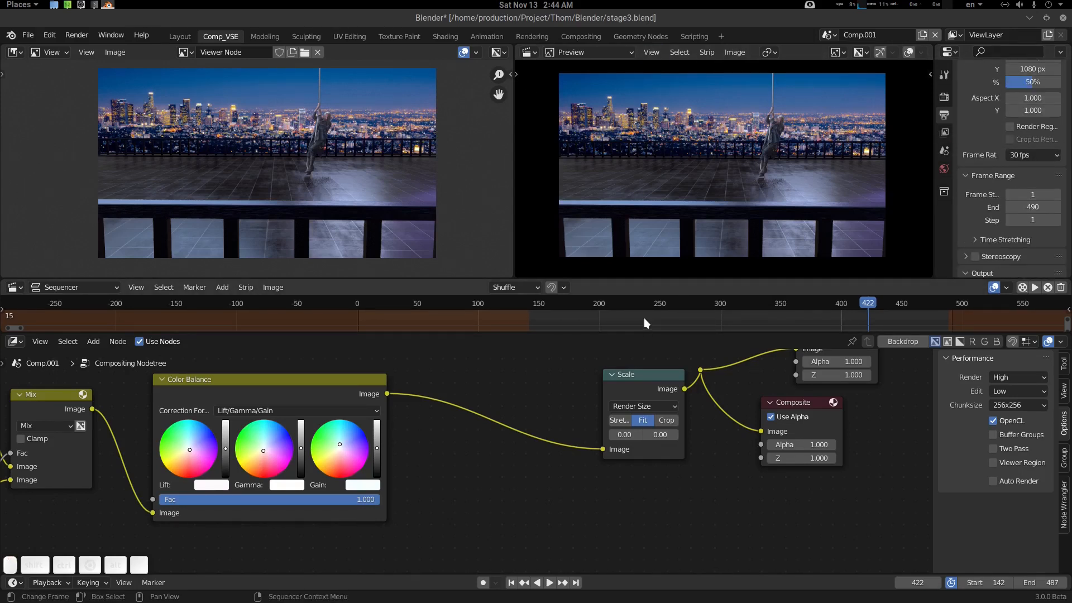
pyautogui.hotkey('alt', 'p')
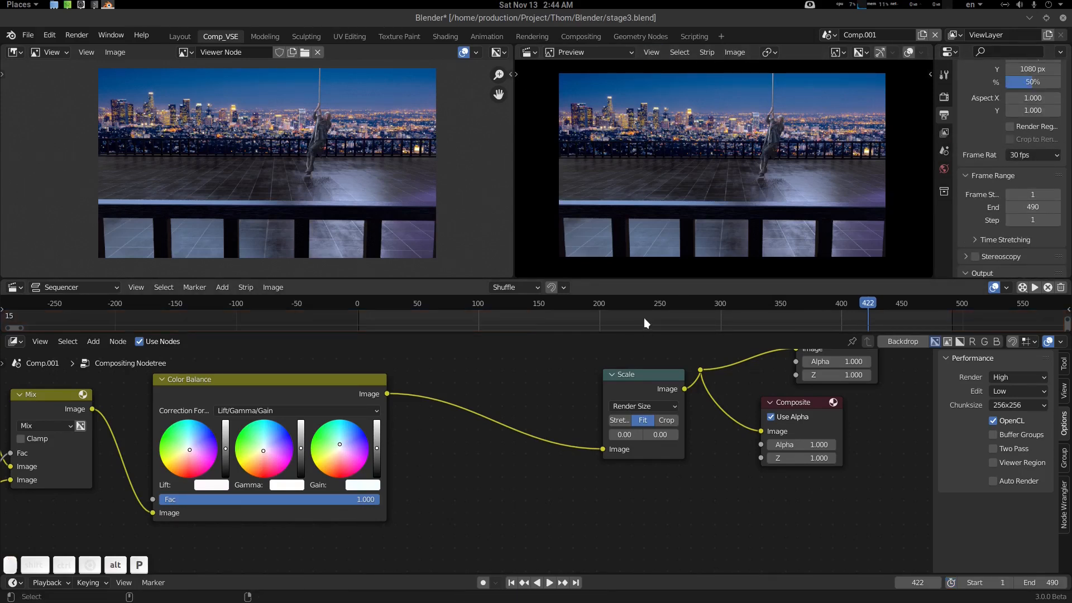
pyautogui.click(75, 36)
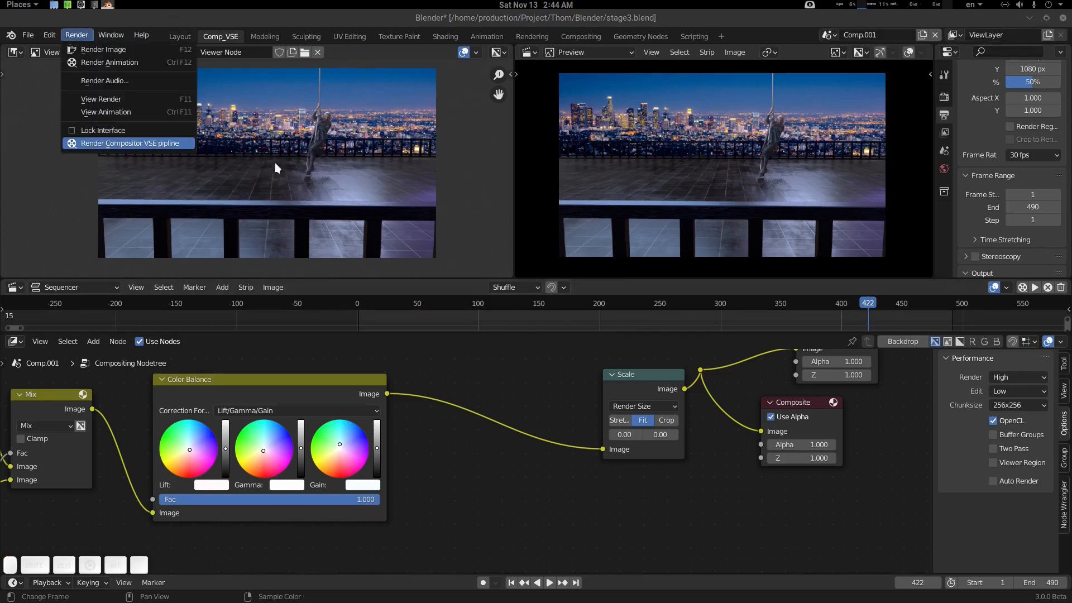
pyautogui.press('Return')
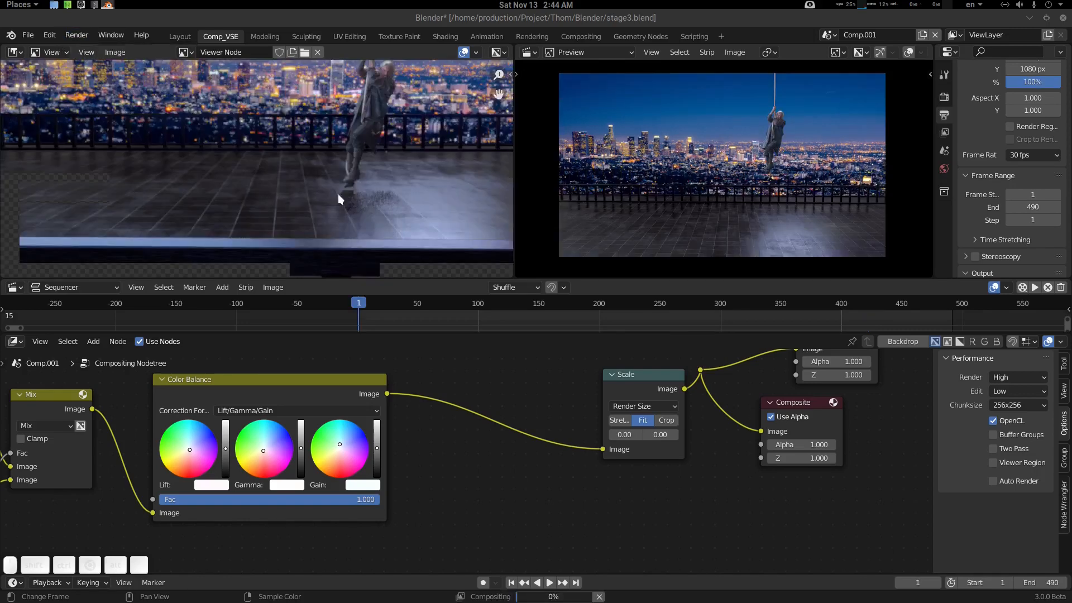